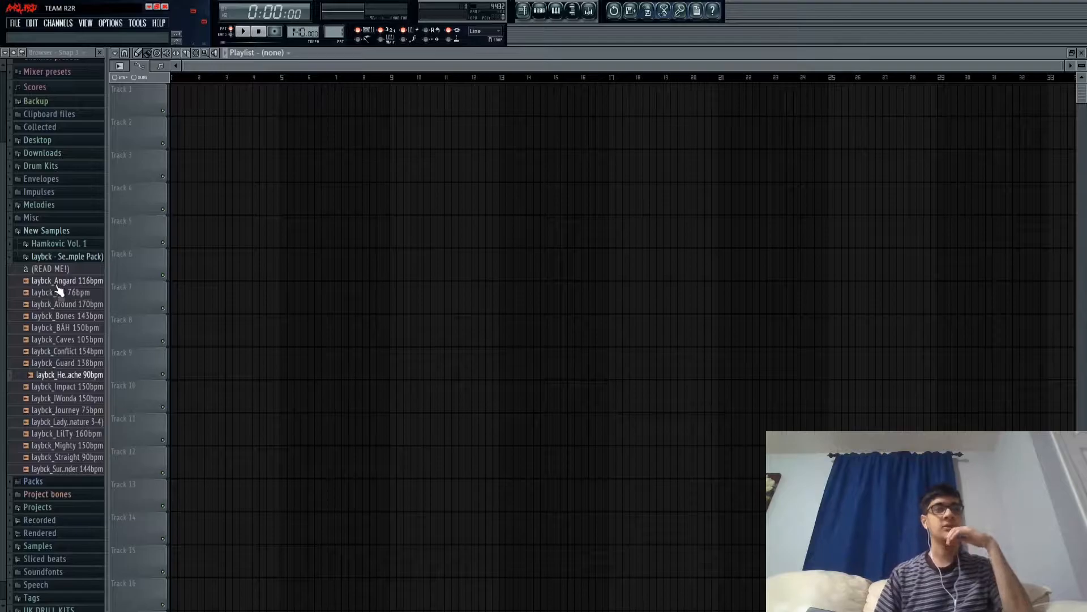
Audition the laybck sample pack loops from Angard 116bpm through the Lady loop, and return to Headache 90bpm.
{"action": "left_click", "coordinate": [57, 282]}
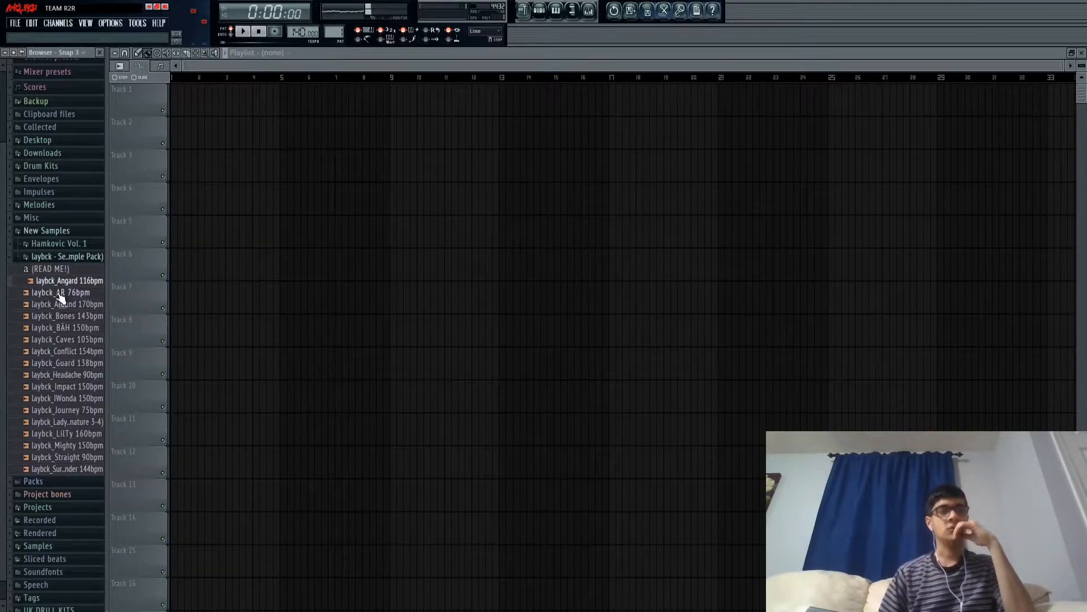
{"action": "left_click", "coordinate": [61, 295]}
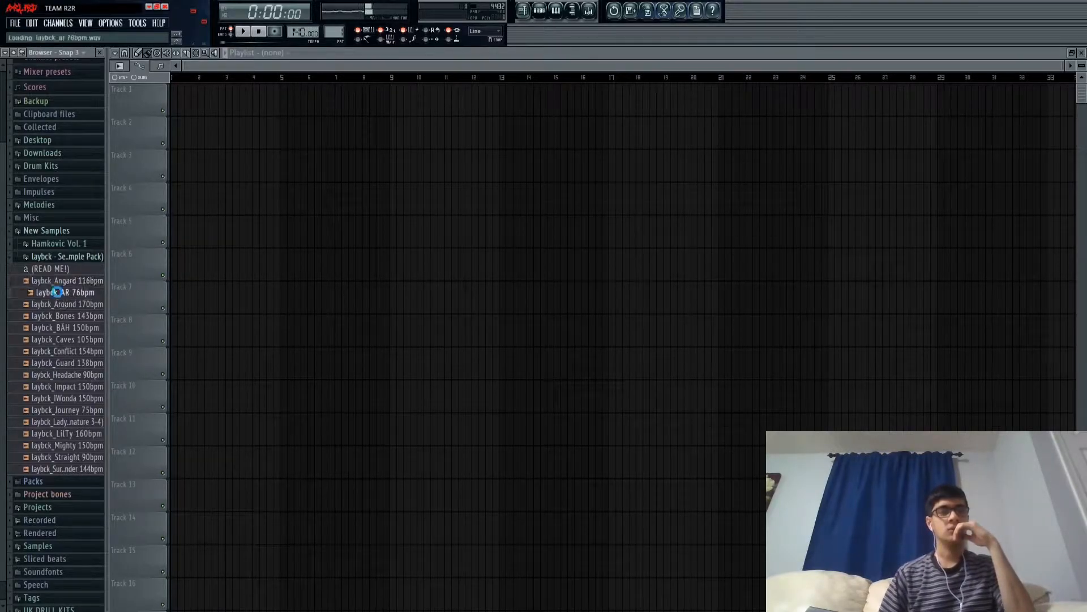
{"action": "left_click", "coordinate": [62, 306]}
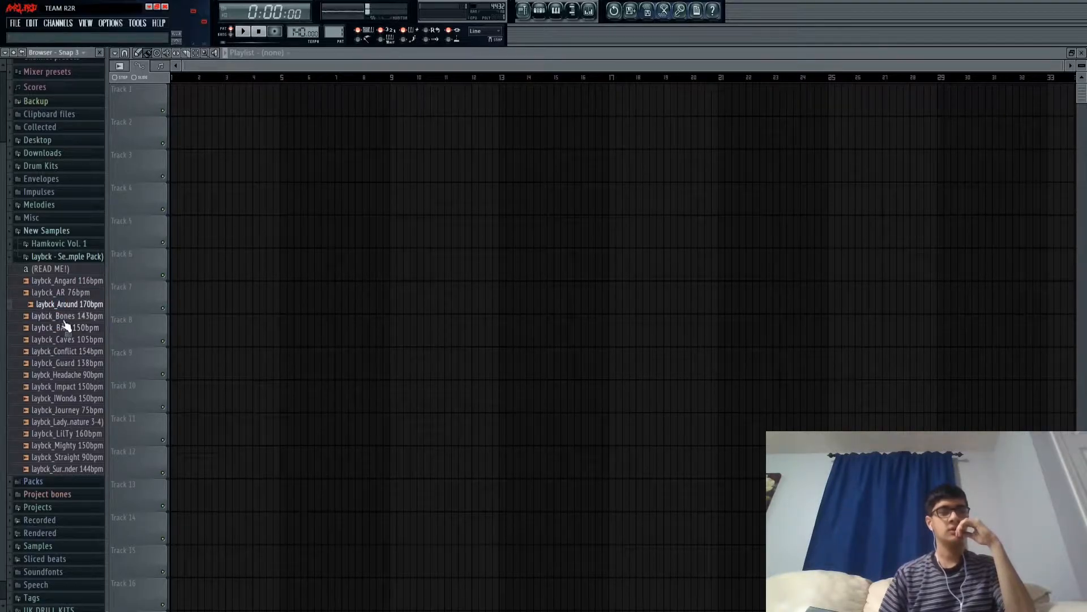
{"action": "left_click", "coordinate": [66, 316]}
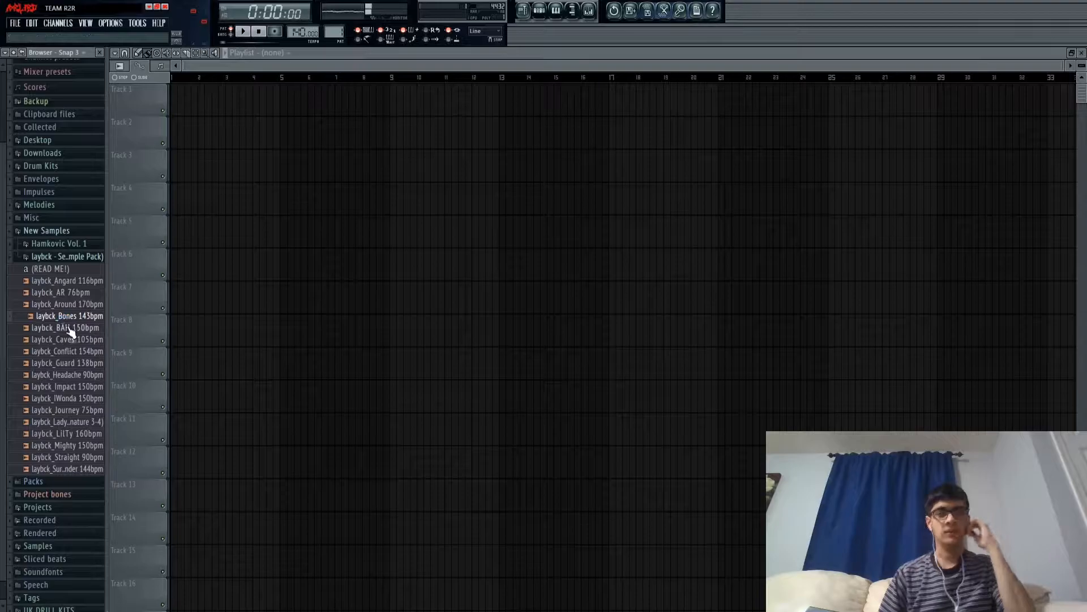
{"action": "left_click", "coordinate": [69, 330]}
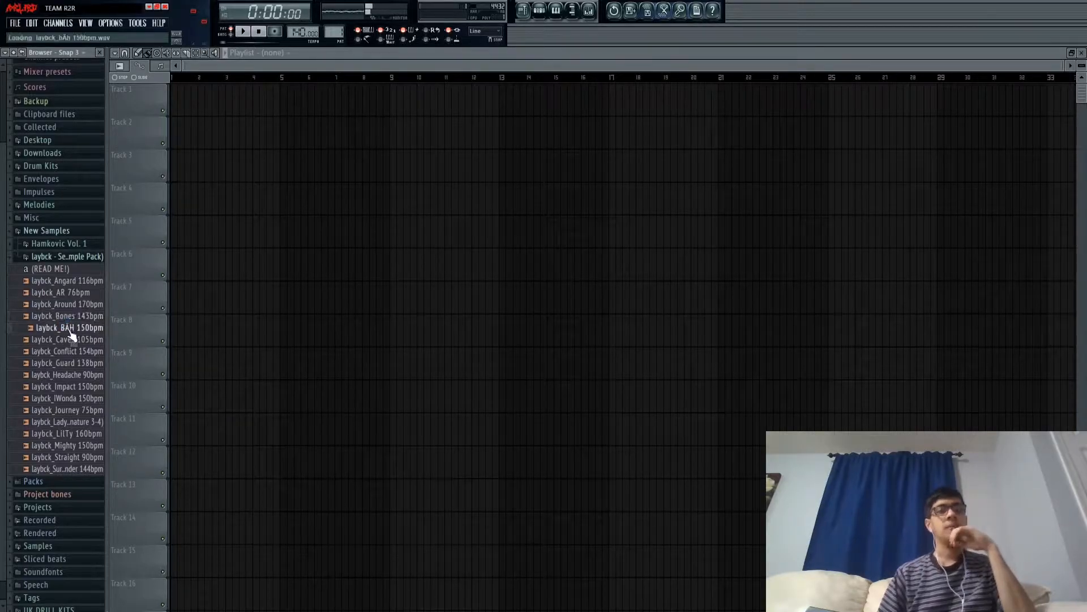
{"action": "left_click", "coordinate": [72, 341]}
{"action": "left_click", "coordinate": [85, 354]}
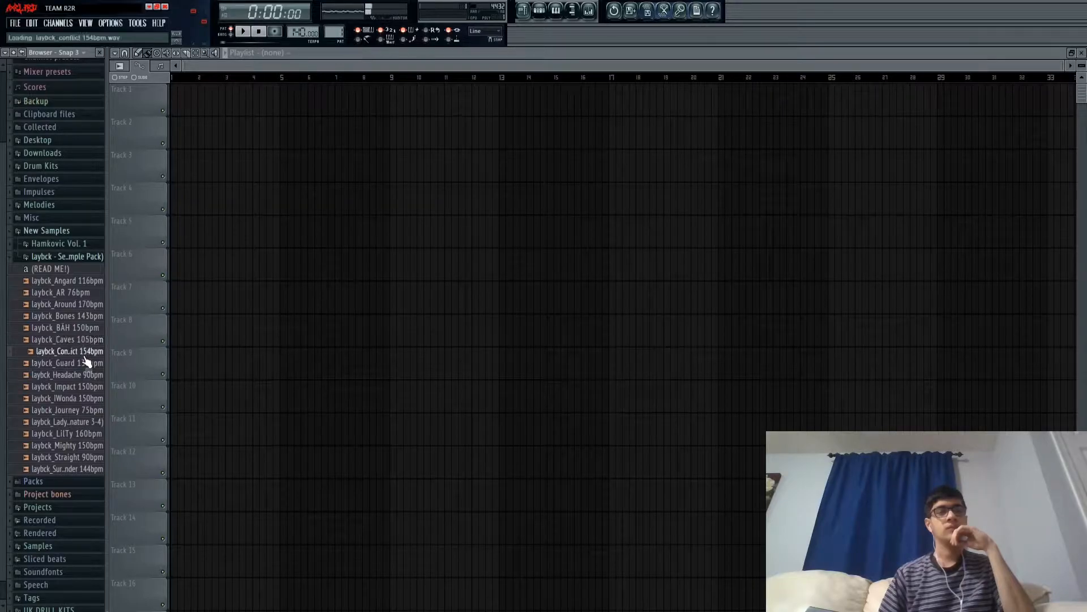
{"action": "left_click", "coordinate": [85, 365]}
{"action": "left_click", "coordinate": [85, 376]}
{"action": "left_click", "coordinate": [85, 388]}
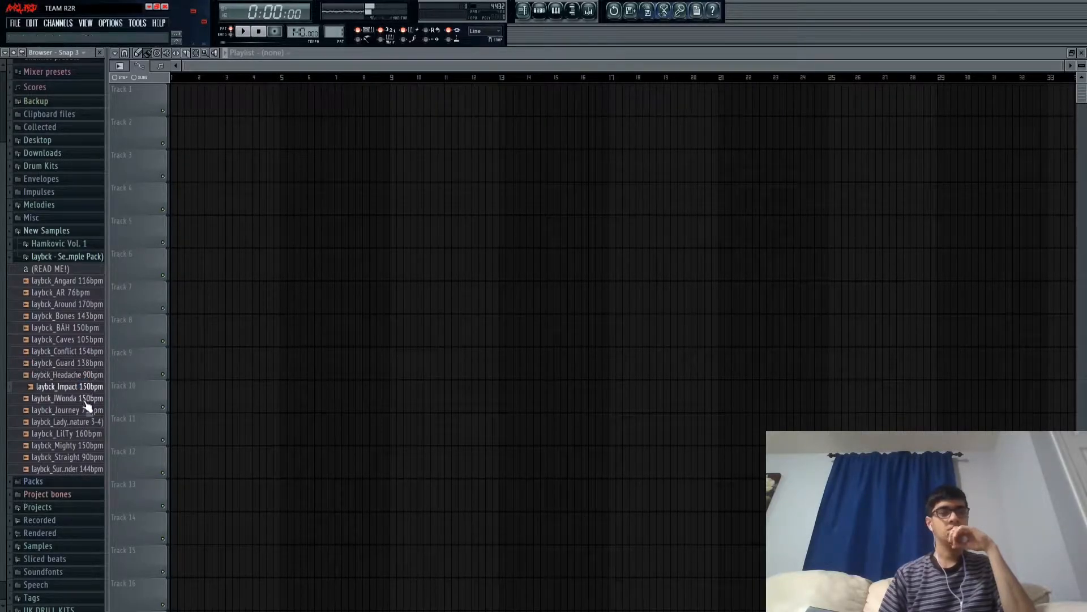
{"action": "left_click", "coordinate": [85, 399]}
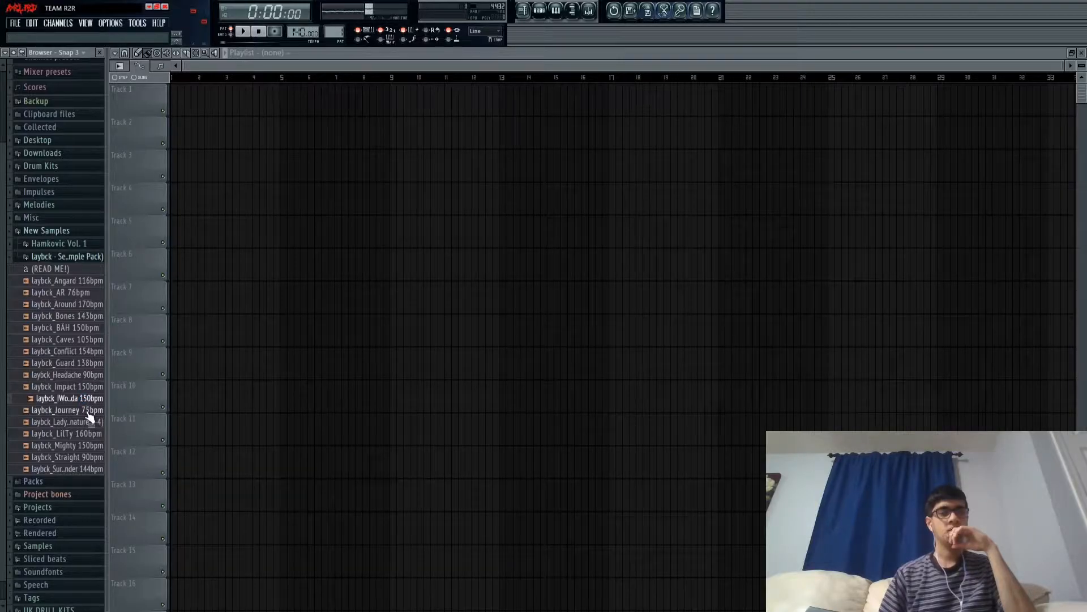
{"action": "left_click", "coordinate": [87, 411]}
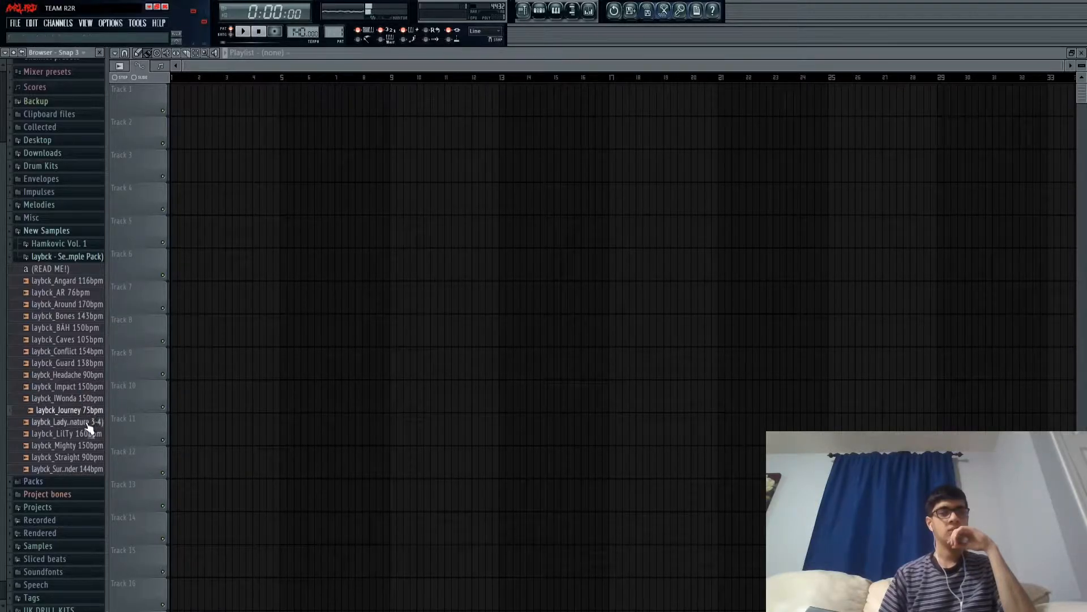
{"action": "left_click", "coordinate": [85, 422]}
{"action": "left_click", "coordinate": [89, 386]}
{"action": "left_click", "coordinate": [86, 376]}
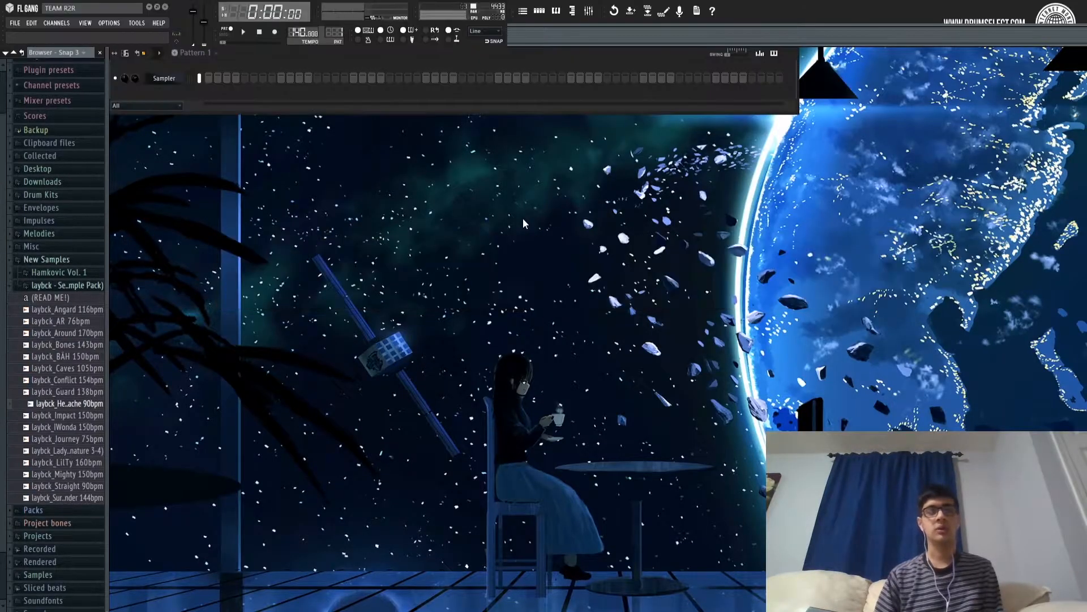
Reposition the channel rack in the middle of the workspace, keeping the browser shown beside it.
{"action": "left_click_drag", "start_coordinate": [423, 55], "coordinate": [616, 308]}
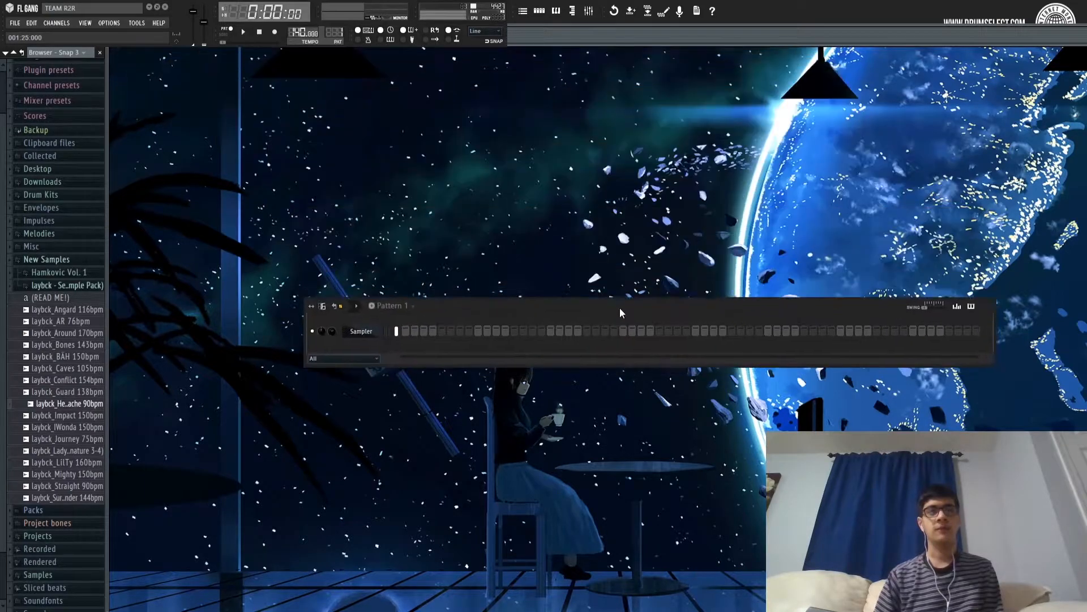
{"action": "left_click", "coordinate": [573, 13]}
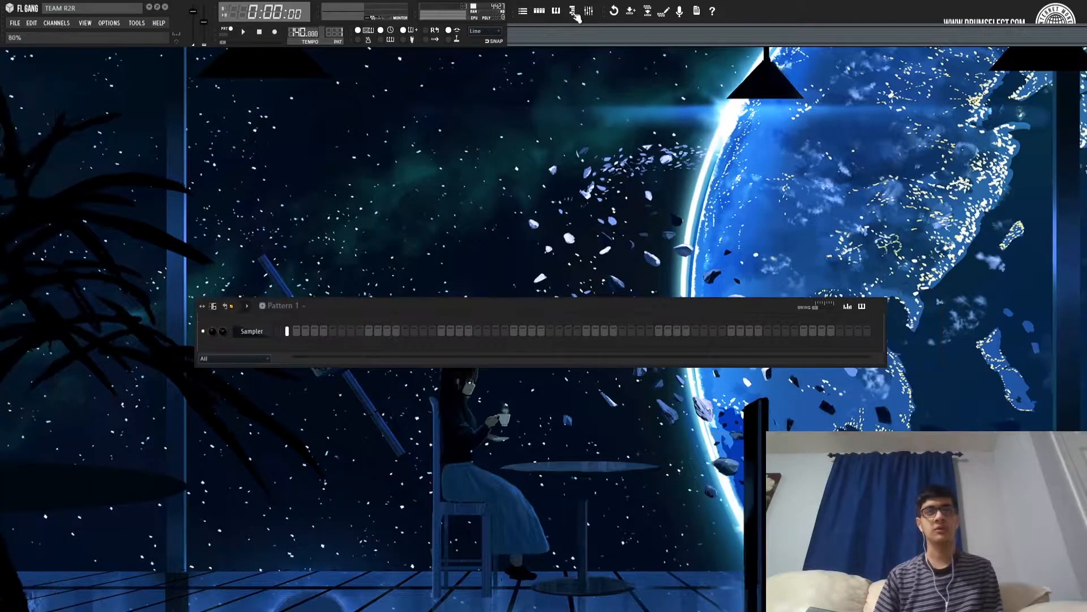
{"action": "left_click", "coordinate": [573, 13]}
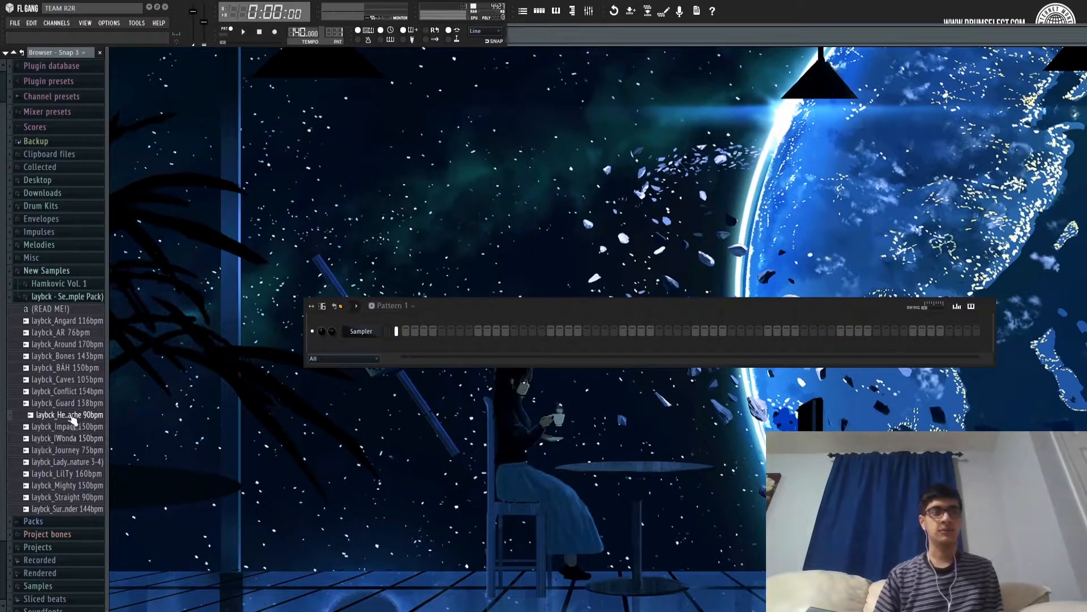
{"action": "left_click_drag", "start_coordinate": [439, 312], "coordinate": [419, 298]}
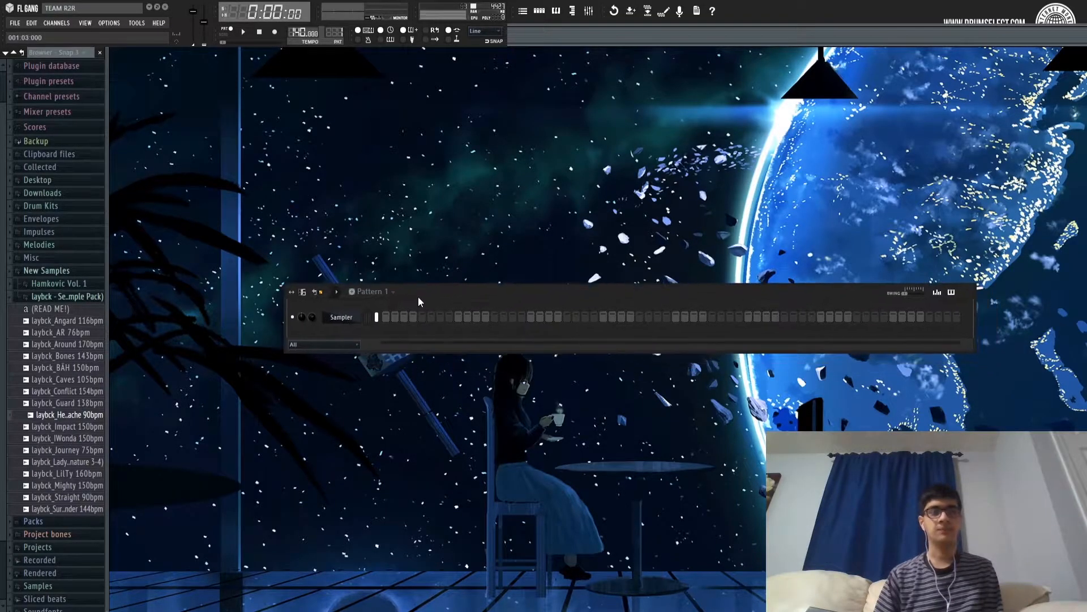
Show the playlist and set the project tempo to 90 BPM.
{"action": "left_click", "coordinate": [527, 15]}
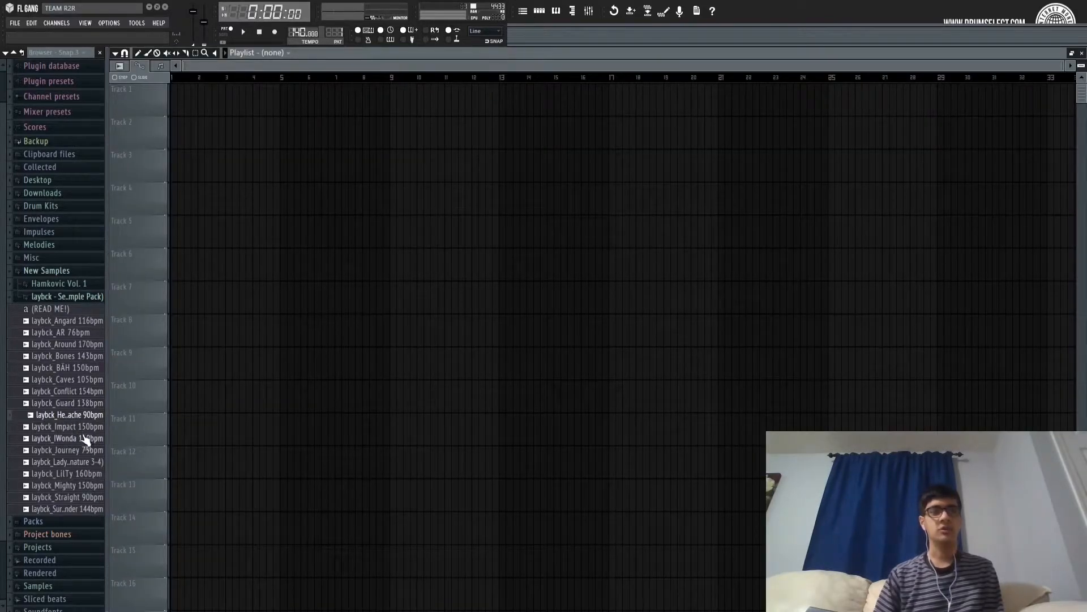
{"action": "left_click_drag", "start_coordinate": [65, 419], "coordinate": [581, 142]}
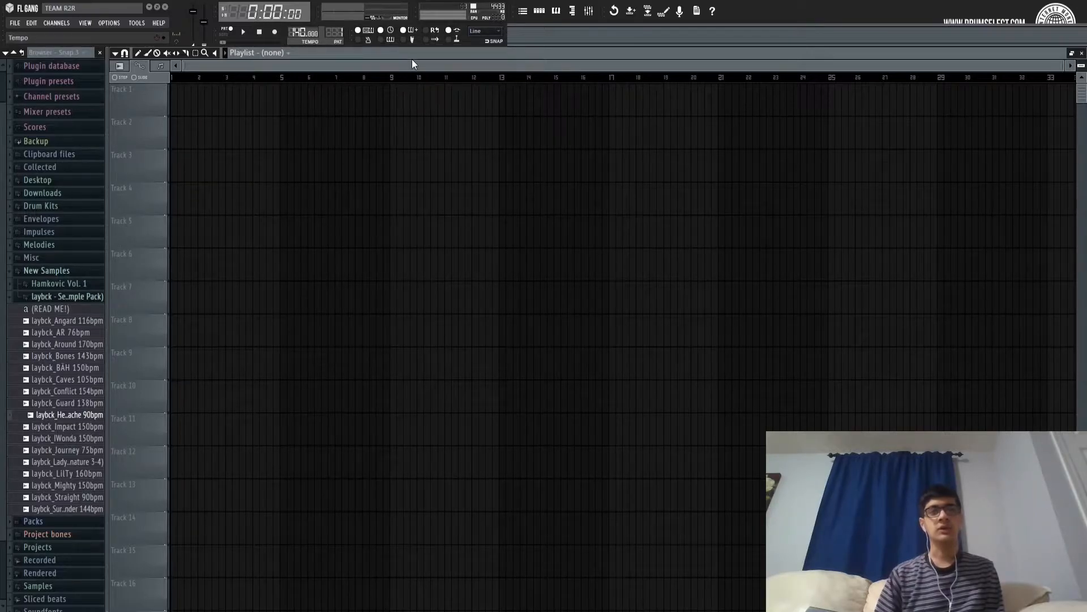
{"action": "left_click_drag", "start_coordinate": [304, 32], "coordinate": [304, 39]}
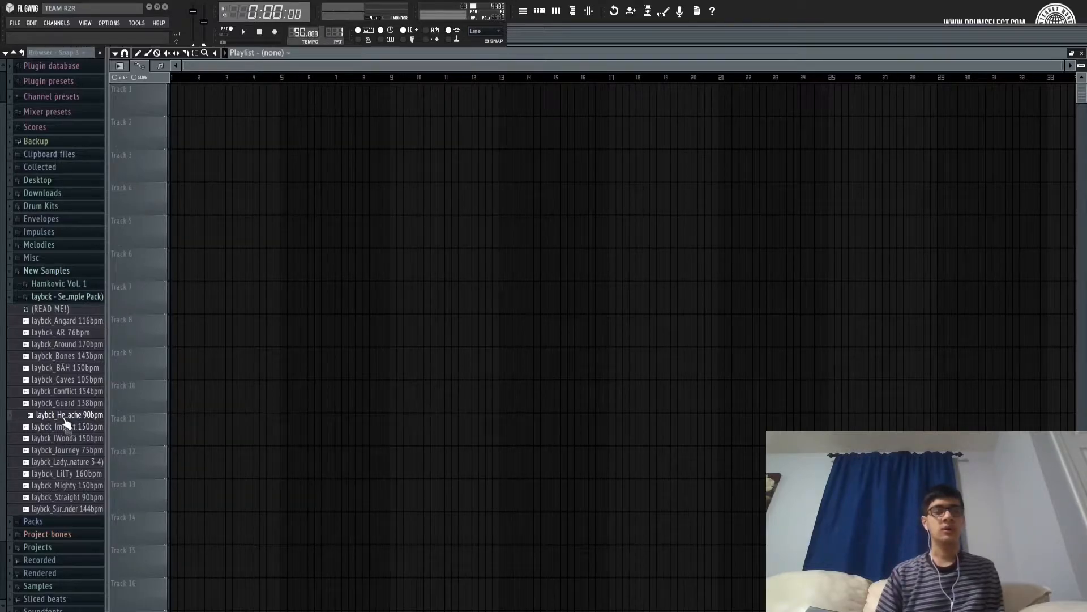
Place the laybck_Headache 90bpm sample at bar 1 of Track 1 and collapse the New Samples folder.
{"action": "left_click_drag", "start_coordinate": [63, 418], "coordinate": [63, 416]}
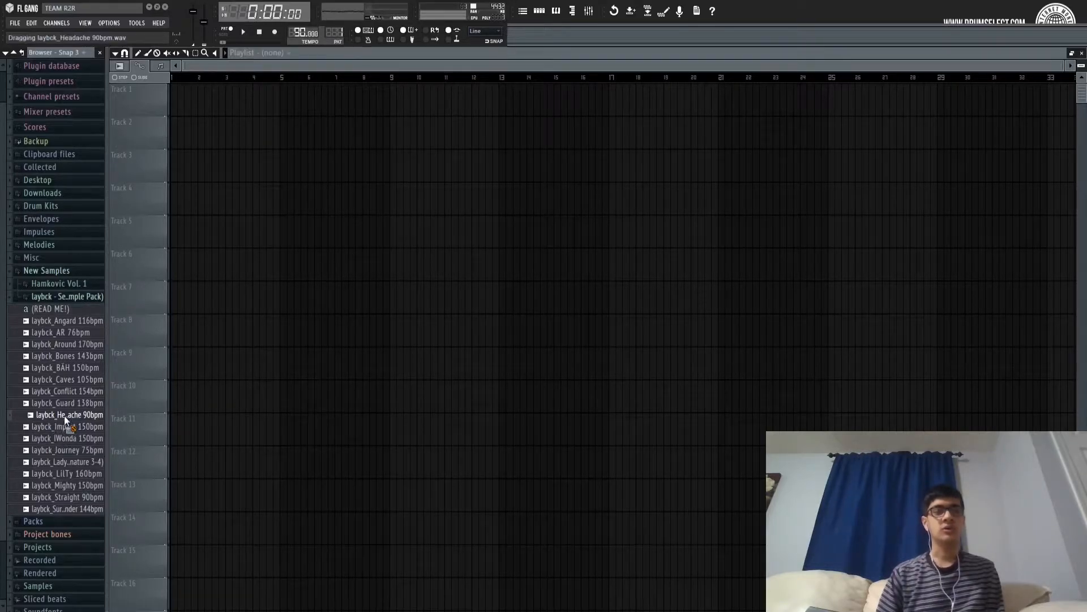
{"action": "left_click_drag", "start_coordinate": [209, 123], "coordinate": [198, 89]}
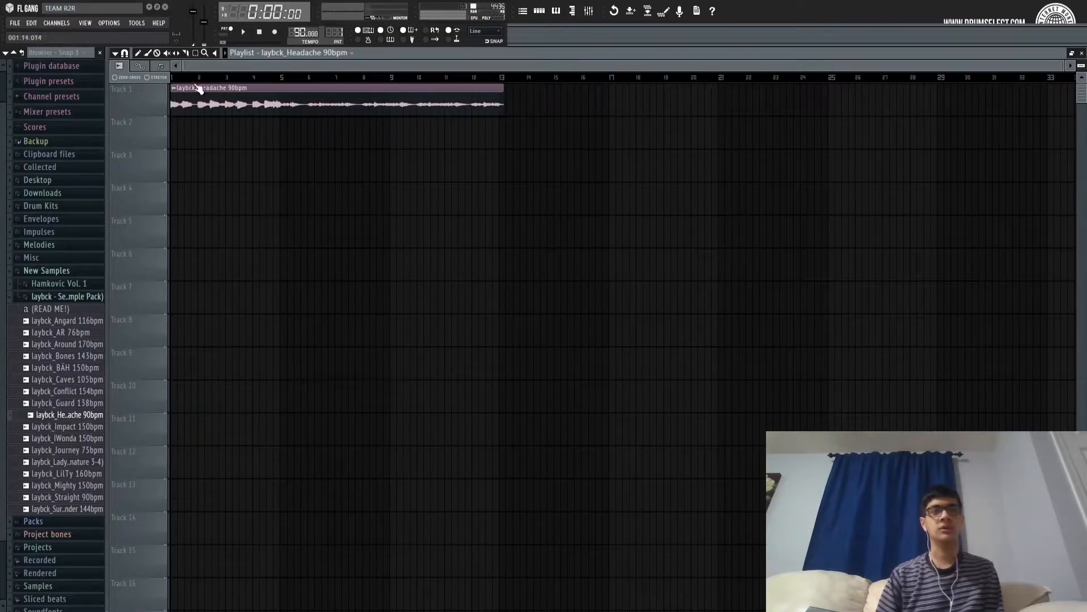
{"action": "left_click", "coordinate": [69, 270]}
Listen to the tail of the Headache clip near bar 13 and trim the clip's end to bar 13.
{"action": "scroll", "coordinate": [548, 79], "scroll_direction": "up", "scroll_amount": 4}
{"action": "scroll", "coordinate": [551, 78], "scroll_direction": "down", "scroll_amount": 3}
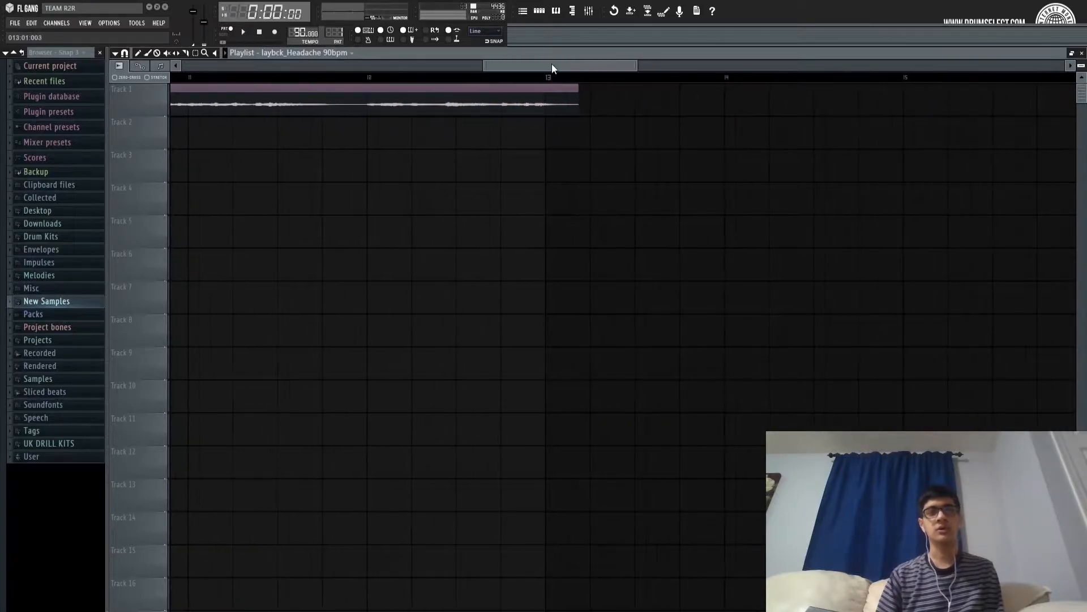
{"action": "left_click_drag", "start_coordinate": [552, 66], "coordinate": [116, 83]}
{"action": "left_click_drag", "start_coordinate": [336, 65], "coordinate": [729, 84]}
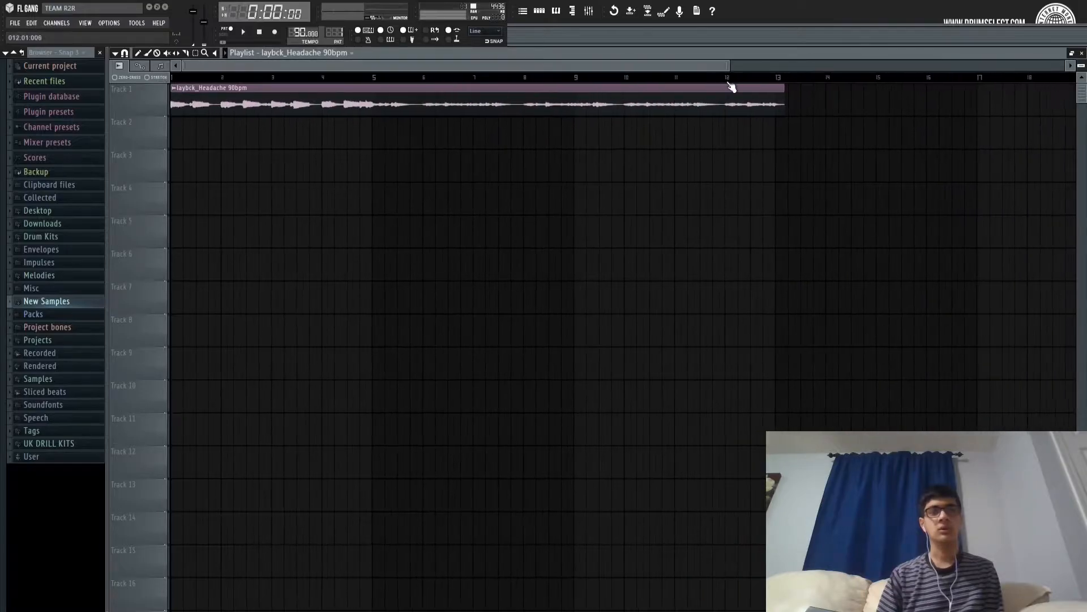
{"action": "scroll", "coordinate": [794, 81], "scroll_direction": "up", "scroll_amount": 5}
{"action": "left_click", "coordinate": [671, 77]}
{"action": "key", "text": "space"}
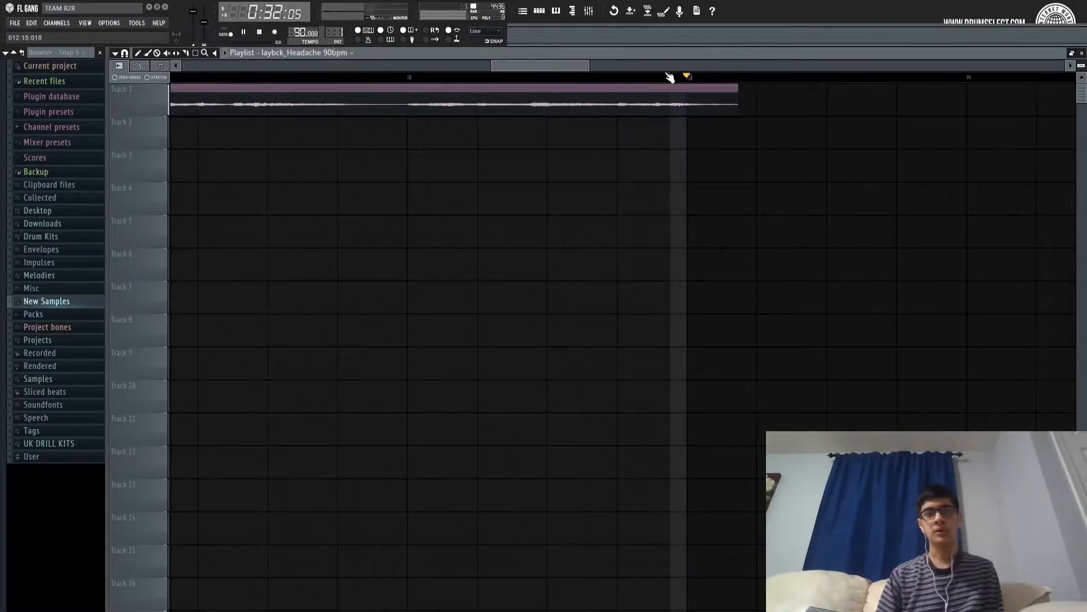
{"action": "left_click", "coordinate": [623, 78]}
{"action": "key", "text": "space"}
{"action": "left_click_drag", "start_coordinate": [735, 99], "coordinate": [63, 129]}
{"action": "scroll", "coordinate": [690, 79], "scroll_direction": "down", "scroll_amount": 4}
Play the Headache clip from the start and slice it at bars 5 and 9.
{"action": "key", "text": "space"}
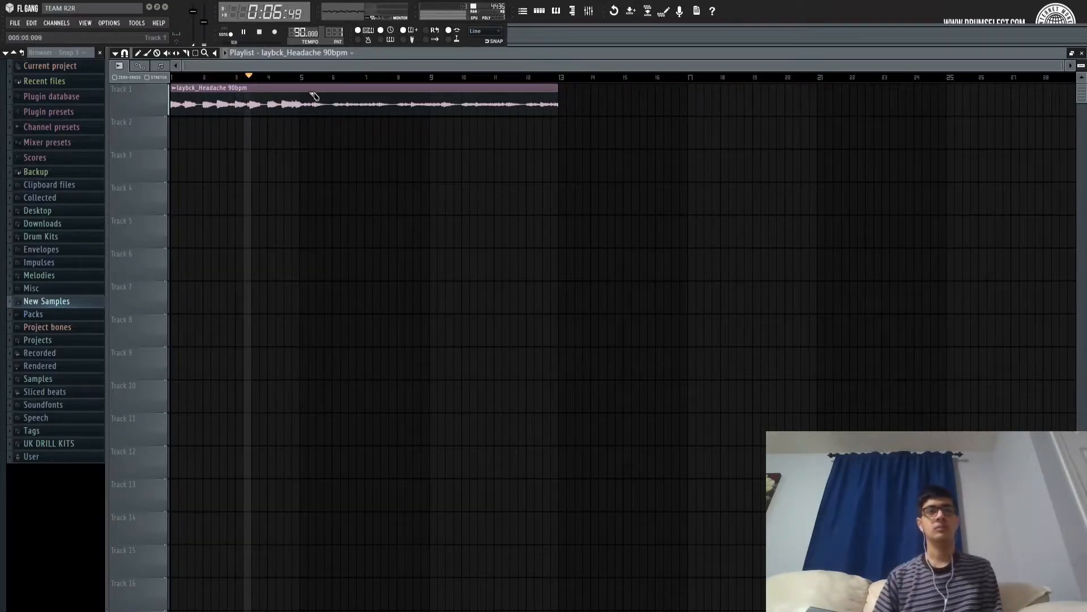
{"action": "key", "text": "space"}
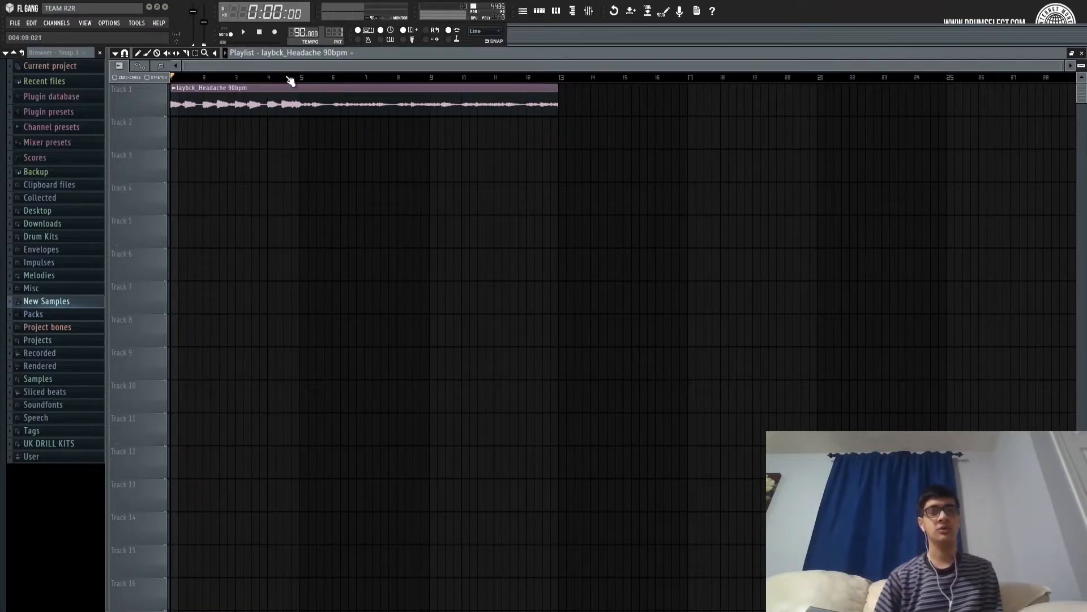
{"action": "left_click_drag", "start_coordinate": [300, 142], "coordinate": [309, 86]}
{"action": "left_click_drag", "start_coordinate": [432, 142], "coordinate": [432, 86]}
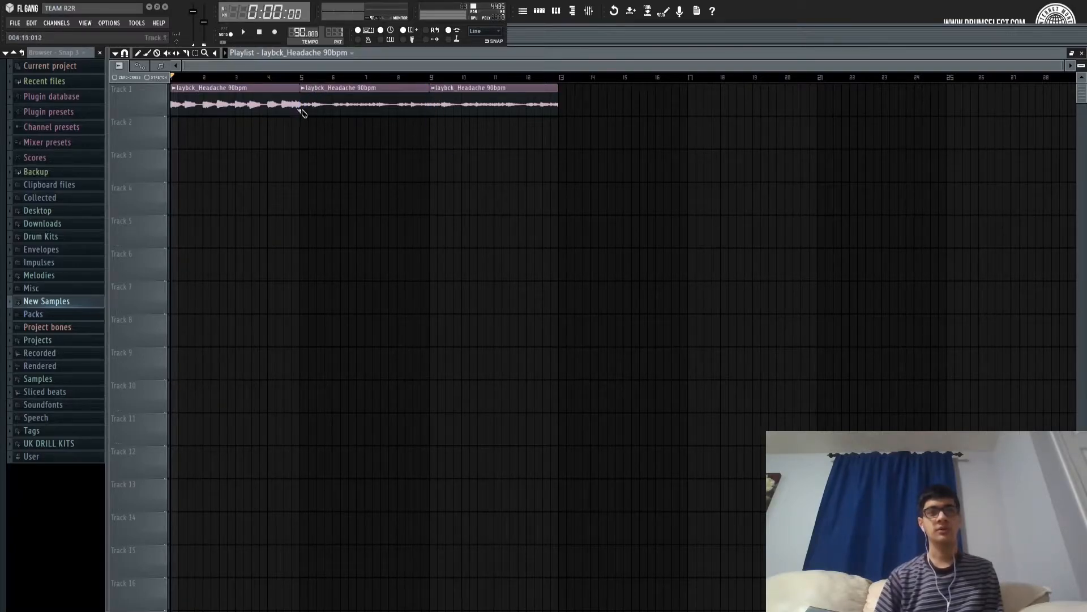
Move the slice at bar 5 to Track 2 and the slice at bar 9 to Track 3 while playing the arrangement.
{"action": "left_click", "coordinate": [139, 53]}
{"action": "key", "text": "space"}
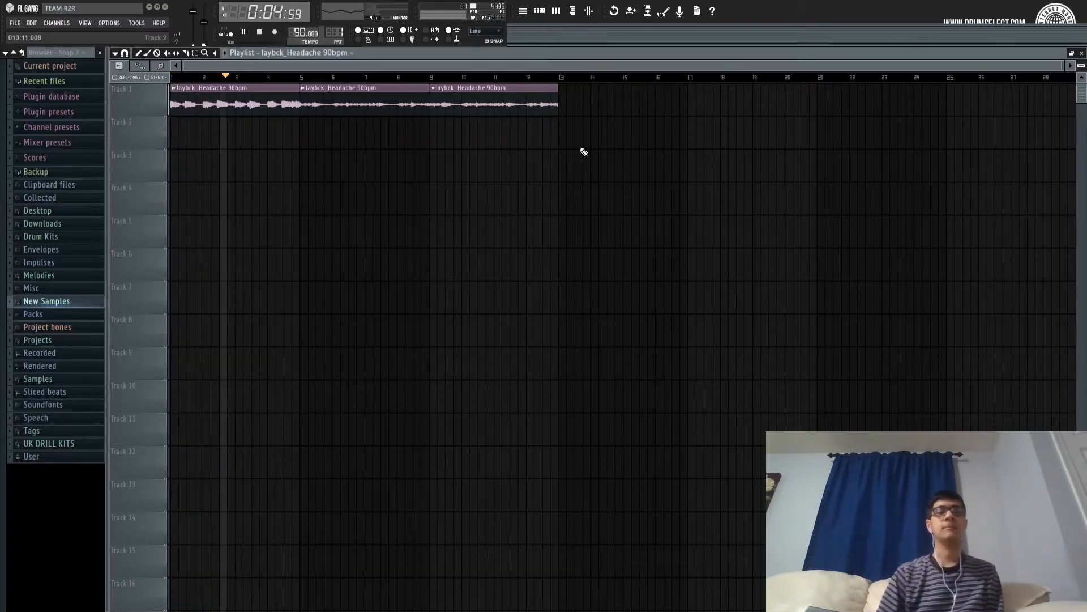
{"action": "left_click_drag", "start_coordinate": [354, 83], "coordinate": [500, 153]}
{"action": "left_click", "coordinate": [684, 124]}
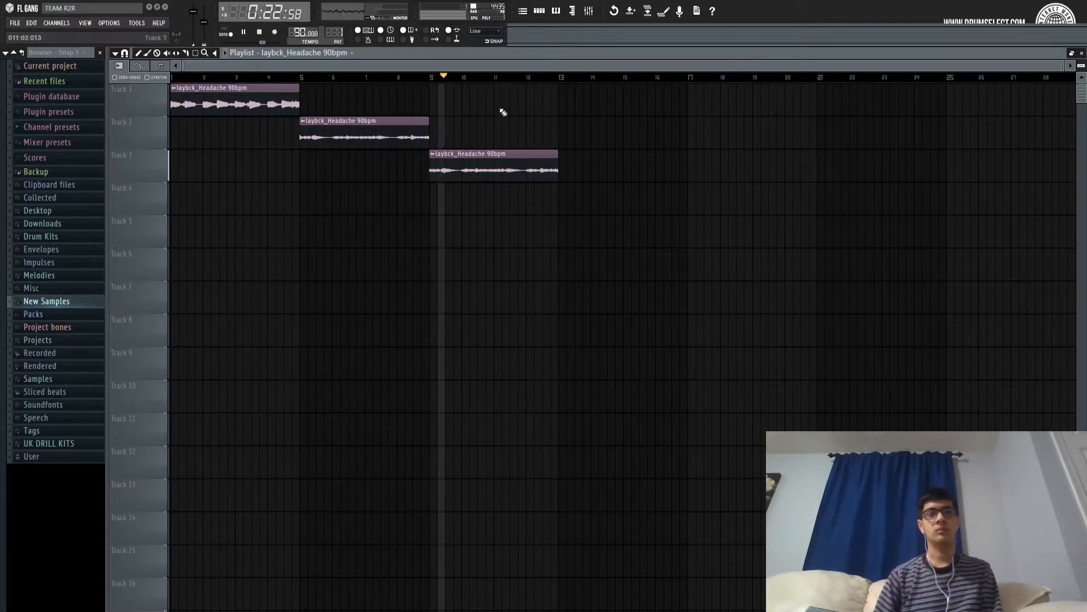
{"action": "key", "text": "space"}
Show all channels in the channel rack and delete the default Sampler channel.
{"action": "left_click", "coordinate": [546, 11]}
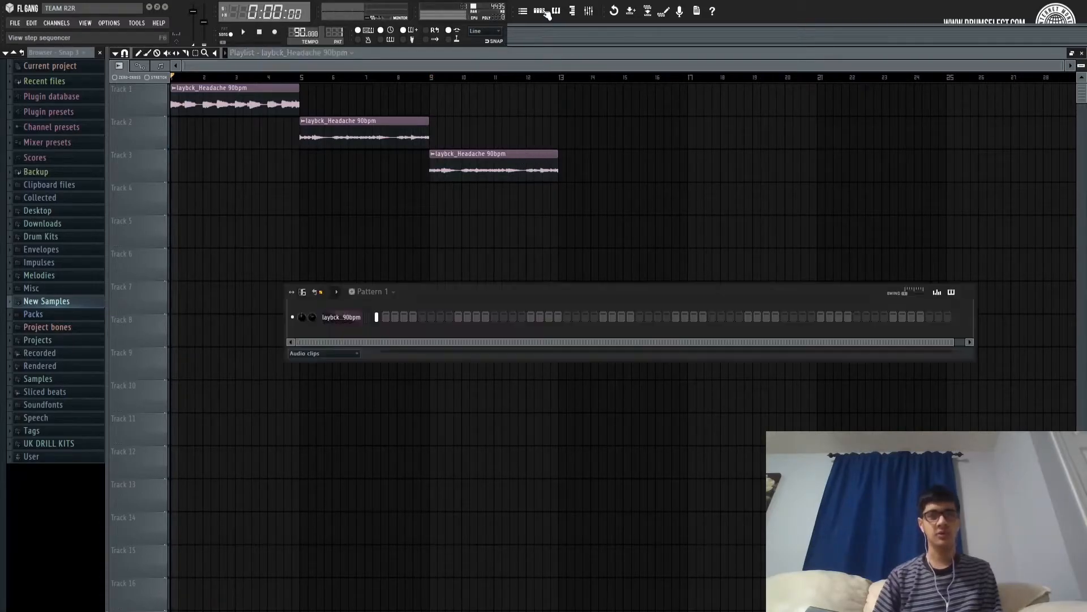
{"action": "left_click", "coordinate": [331, 352]}
{"action": "left_click", "coordinate": [315, 364]}
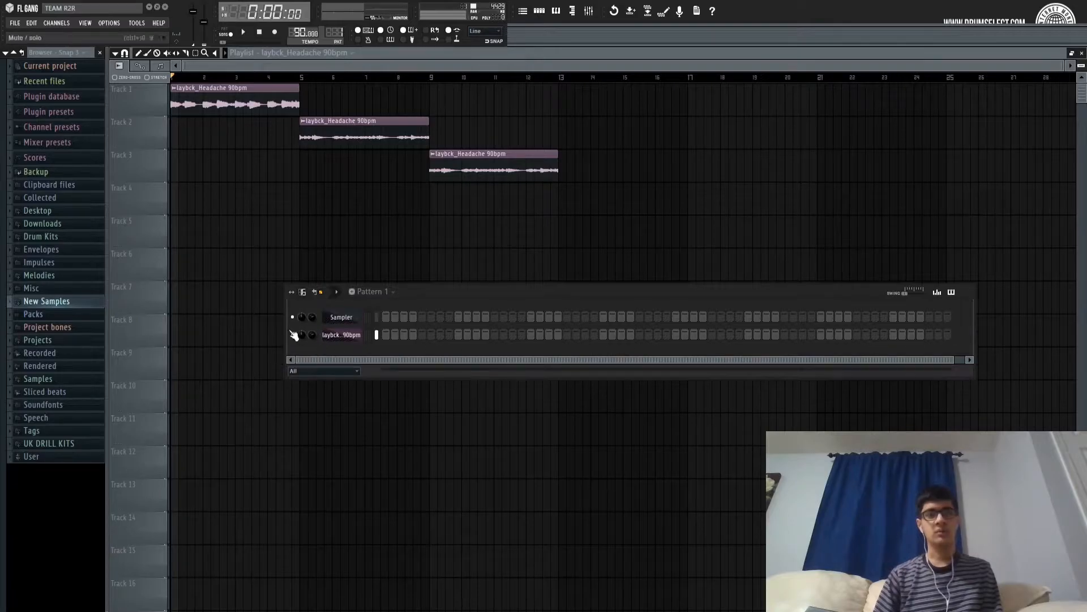
{"action": "left_click", "coordinate": [530, 14]}
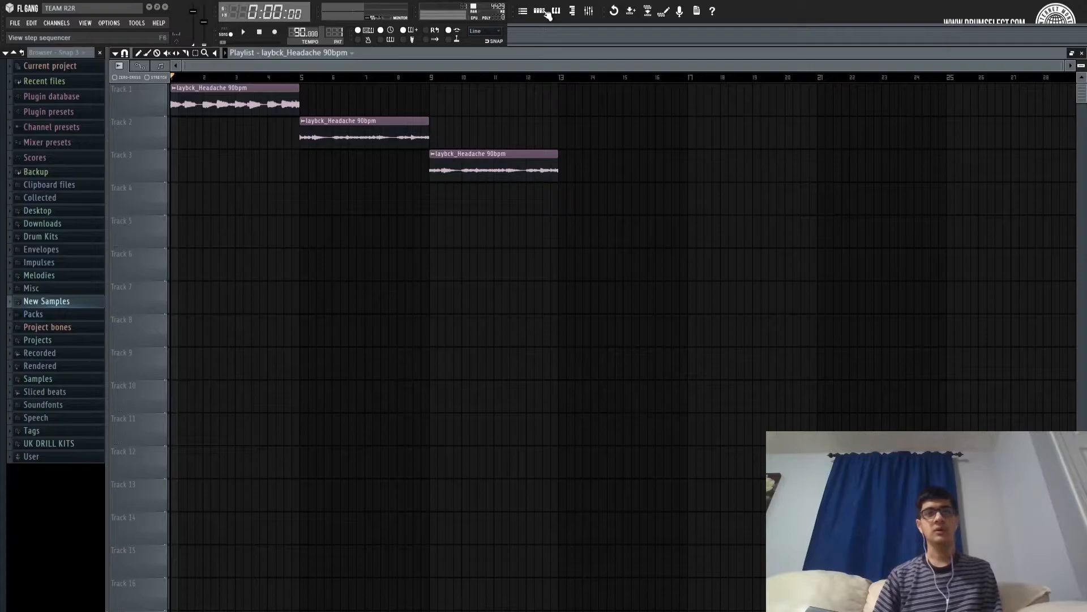
{"action": "left_click", "coordinate": [546, 12]}
{"action": "left_click_drag", "start_coordinate": [478, 291], "coordinate": [355, 252]}
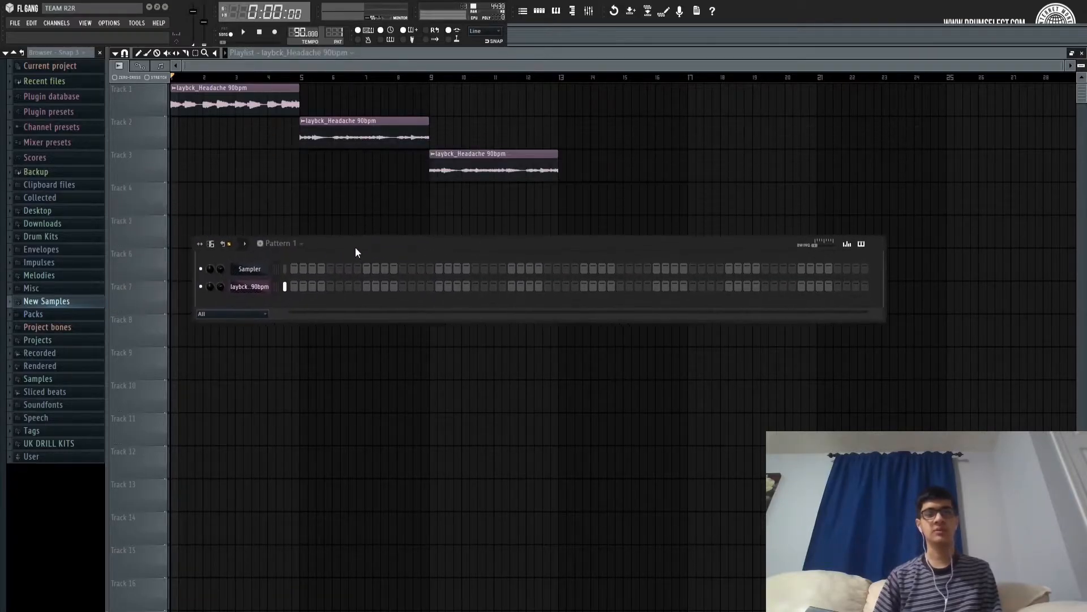
{"action": "key", "text": "alt+Delete"}
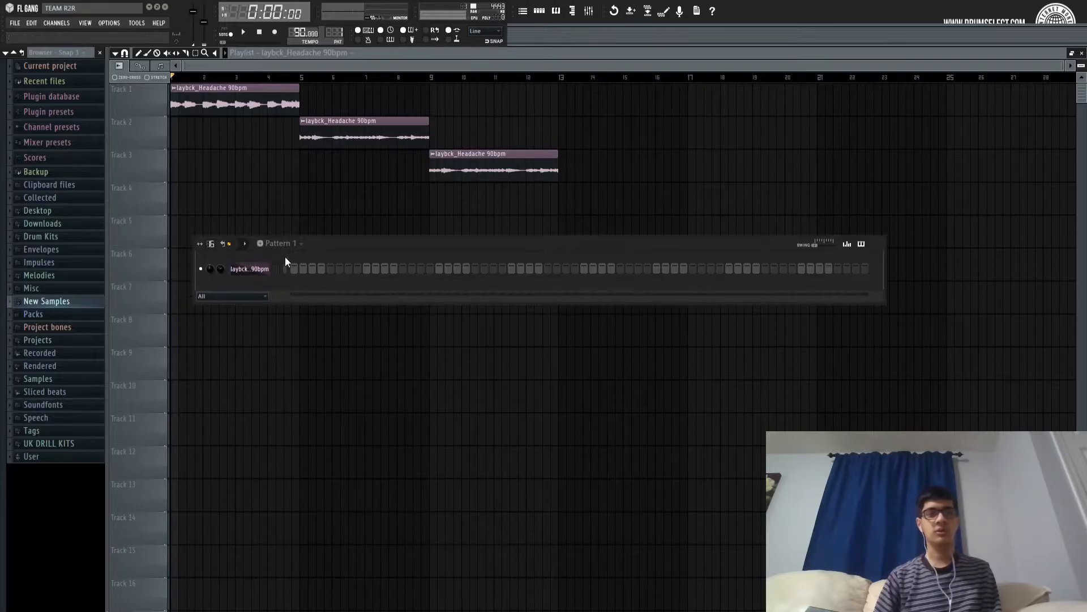
Open the Headache channel's settings, bring up the mixer and link the channel to Insert 1.
{"action": "left_click", "coordinate": [252, 273]}
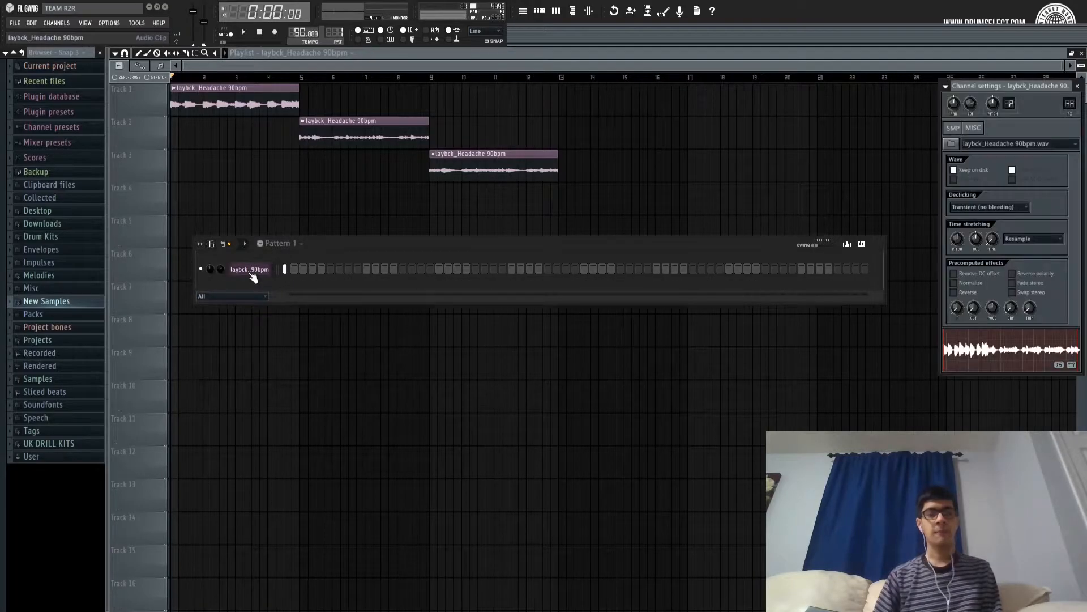
{"action": "left_click", "coordinate": [286, 271]}
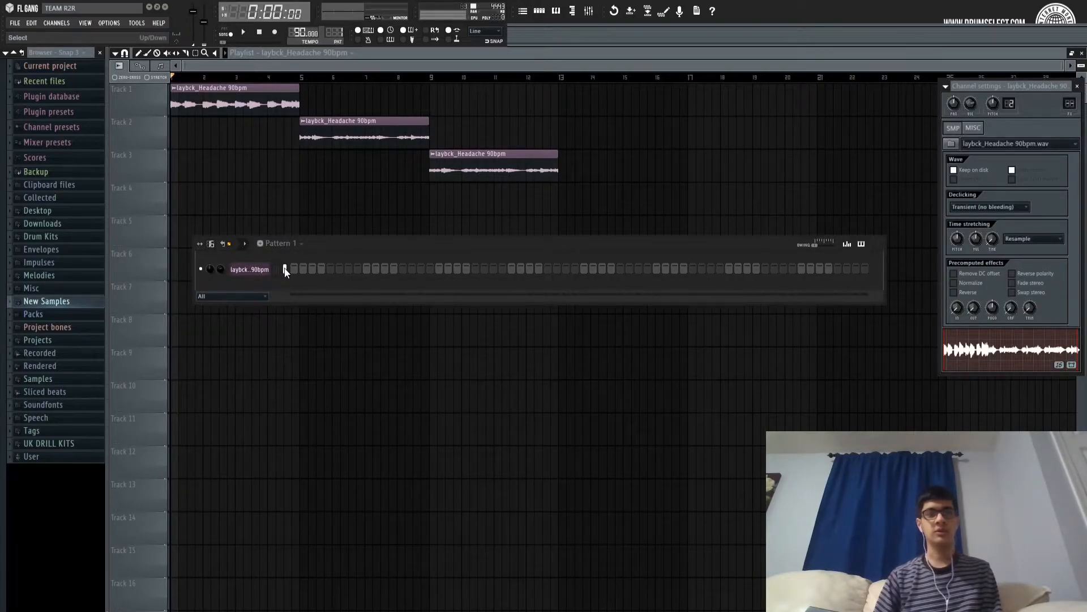
{"action": "left_click", "coordinate": [590, 12]}
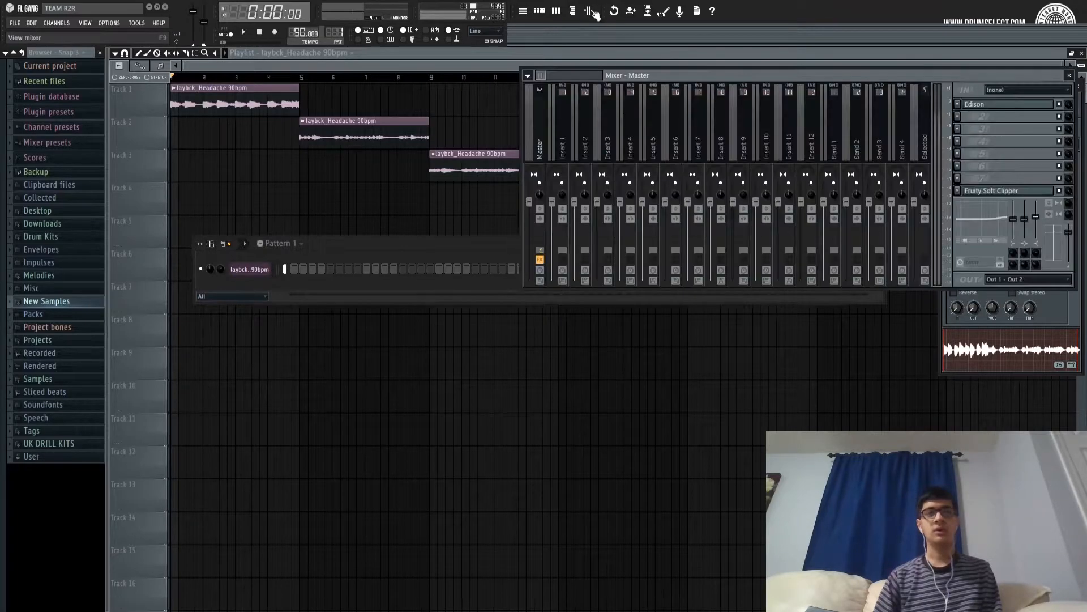
{"action": "left_click_drag", "start_coordinate": [660, 75], "coordinate": [450, 178]}
{"action": "left_click", "coordinate": [363, 223]}
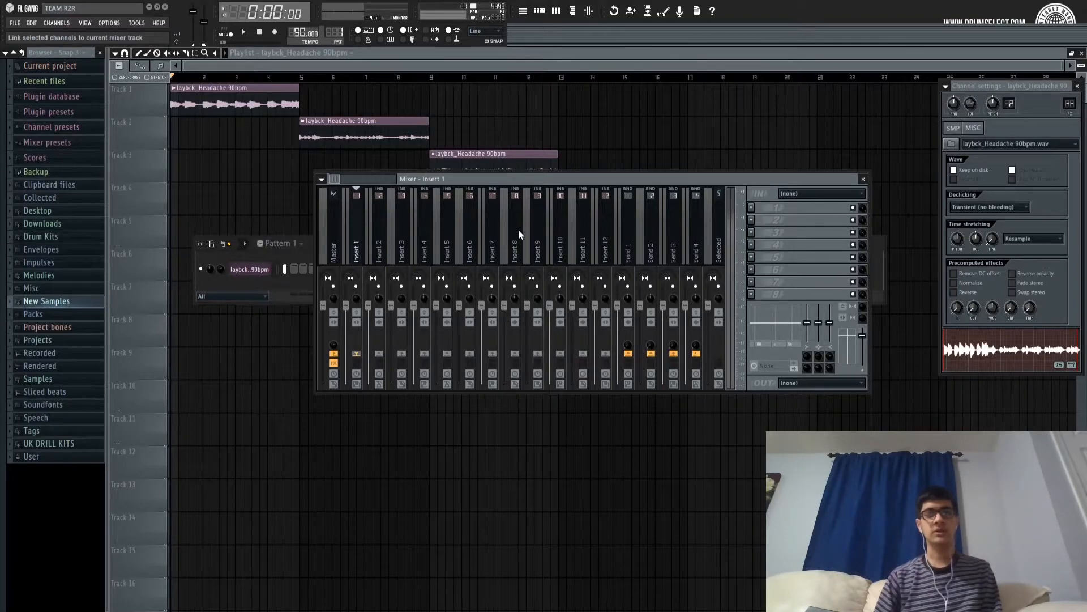
{"action": "key", "text": "ctrl+l"}
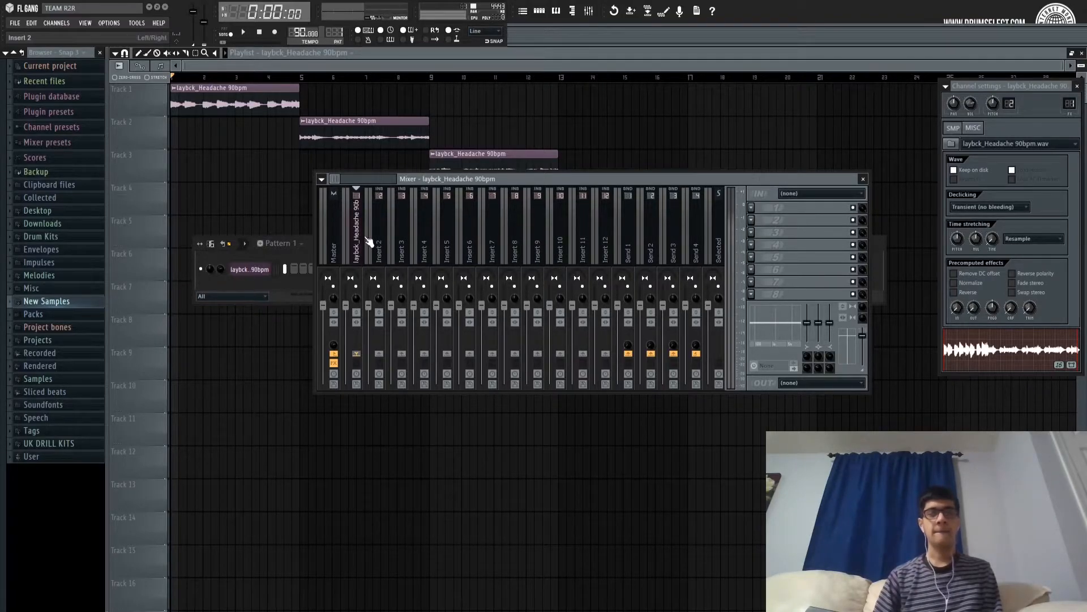
Add Fruity Parametric EQ 2 to the Headache mixer track with a high-pass and a low-pass cut at the spectrum's ends, and play the sample.
{"action": "left_click", "coordinate": [423, 341]}
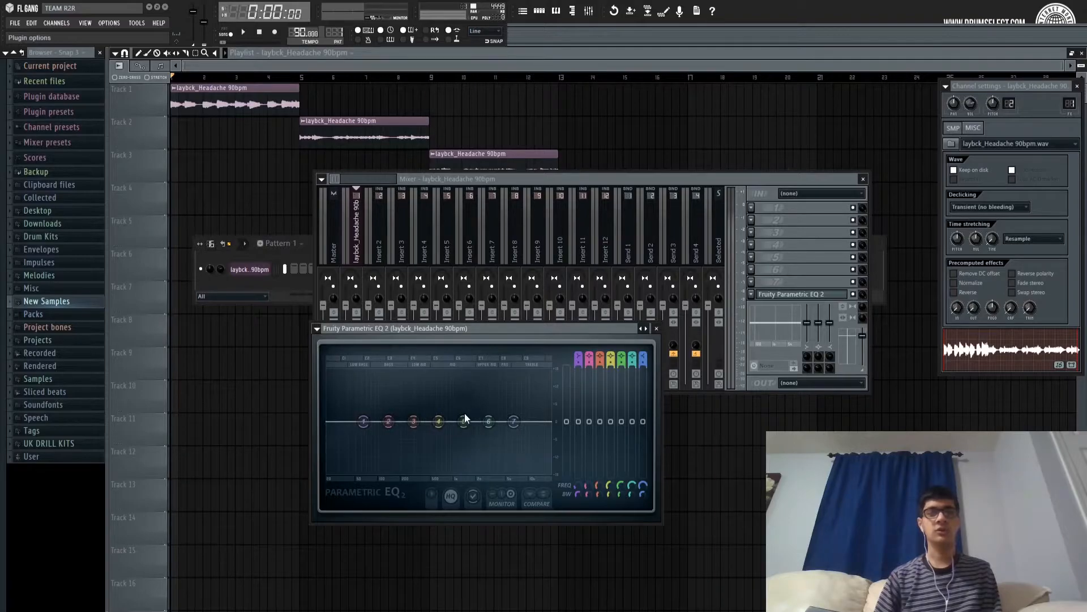
{"action": "left_click", "coordinate": [449, 380]}
{"action": "key", "text": "space"}
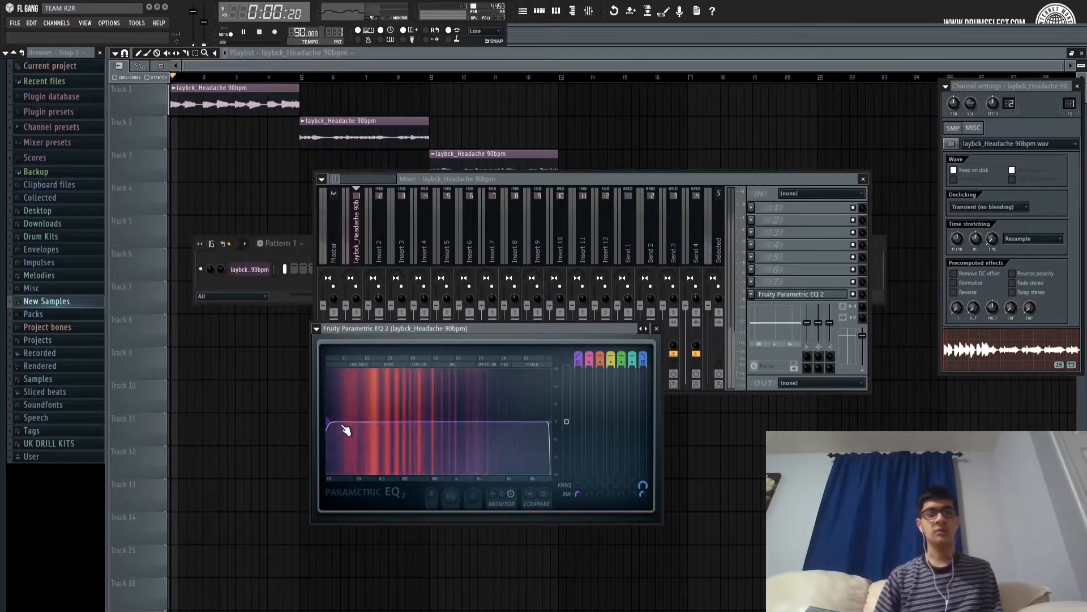
{"action": "key", "text": "space"}
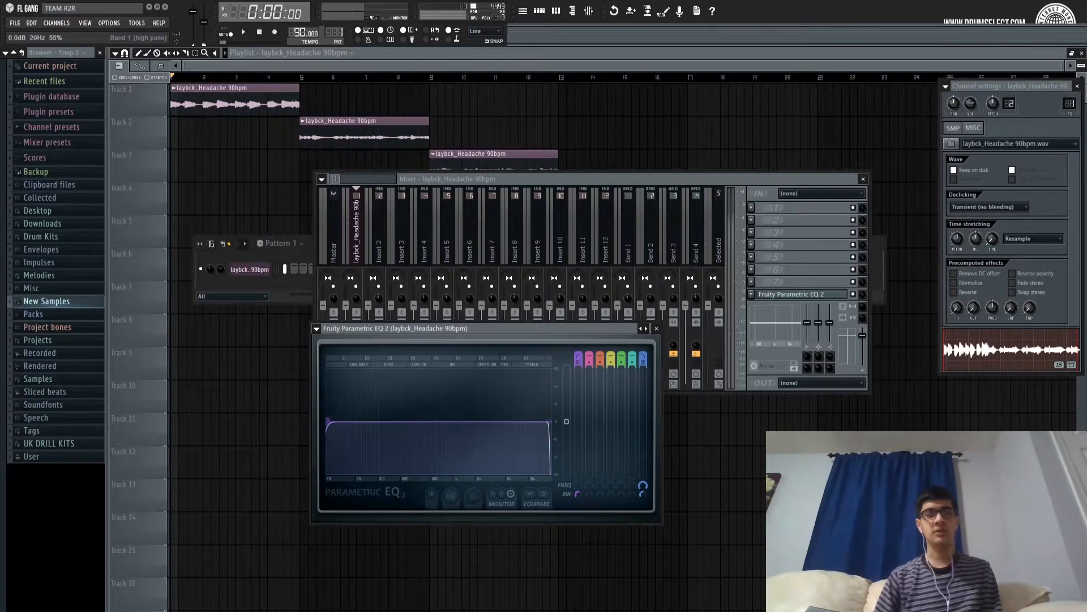
Raise the cutoff of the EQ's band 1 high-pass filter to remove the sample's low end while it plays.
{"action": "mouse_move", "coordinate": [327, 422]}
{"action": "left_mouse_down"}
{"action": "mouse_move", "coordinate": [338, 422]}
{"action": "mouse_move", "coordinate": [327, 422]}
{"action": "left_mouse_up"}
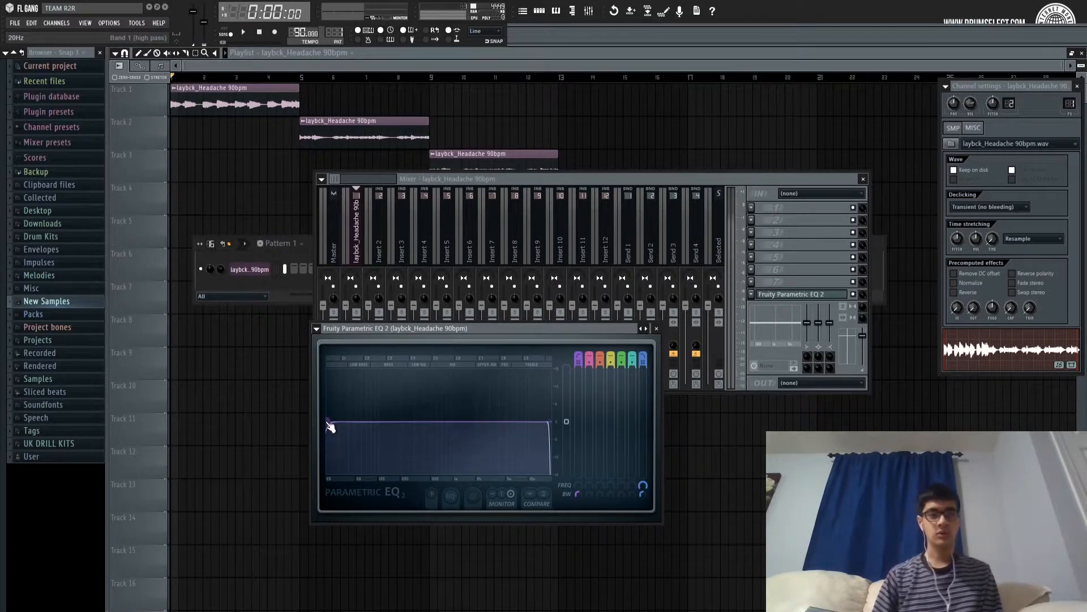
{"action": "key", "text": "space"}
{"action": "left_click_drag", "start_coordinate": [329, 422], "coordinate": [393, 421]}
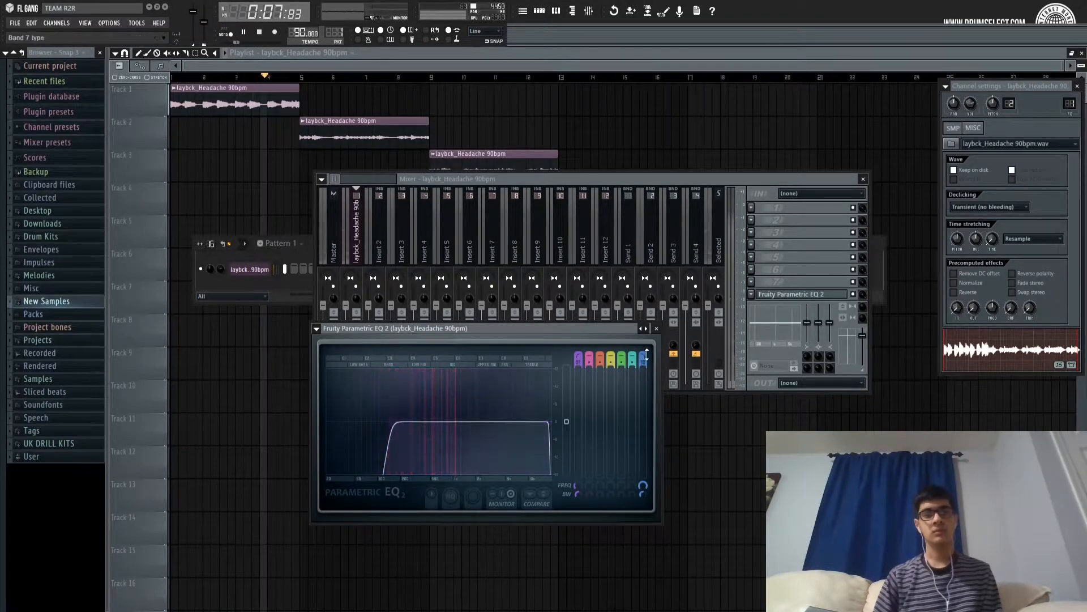
{"action": "key", "text": "space"}
{"action": "left_click", "coordinate": [658, 329]}
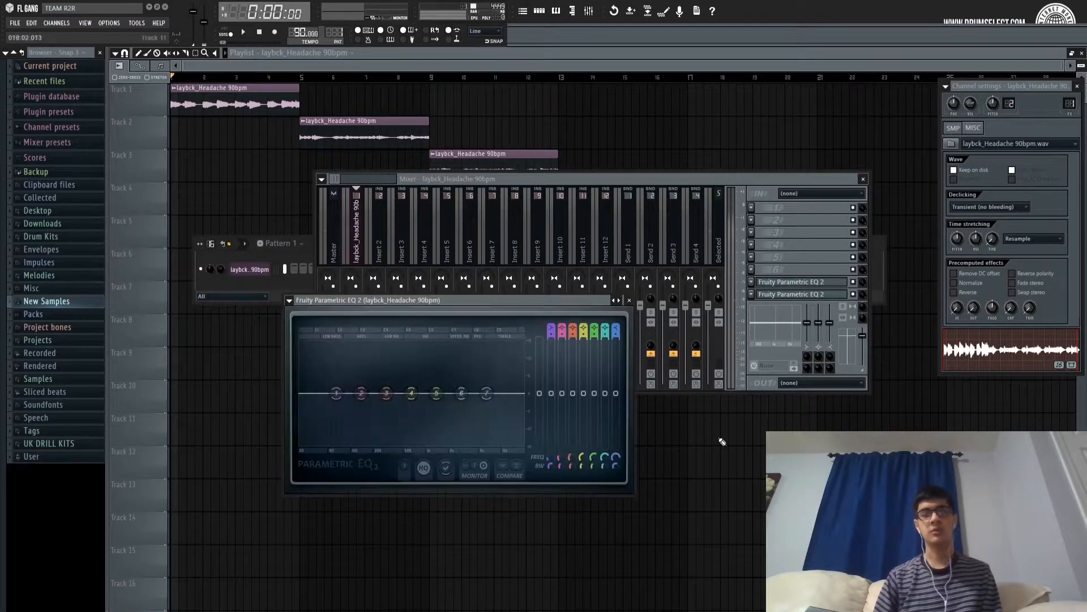
Add a second Fruity Parametric EQ 2, dip band 4 in the low mids and slightly lower band 6 while listening.
{"action": "key", "text": "space"}
{"action": "left_click_drag", "start_coordinate": [412, 394], "coordinate": [379, 412]}
{"action": "mouse_move", "coordinate": [462, 392]}
{"action": "left_mouse_down"}
{"action": "mouse_move", "coordinate": [470, 362]}
{"action": "mouse_move", "coordinate": [466, 413]}
{"action": "mouse_move", "coordinate": [450, 400]}
{"action": "mouse_move", "coordinate": [460, 365]}
{"action": "mouse_move", "coordinate": [461, 380]}
{"action": "mouse_move", "coordinate": [432, 399]}
{"action": "mouse_move", "coordinate": [448, 398]}
{"action": "left_mouse_up"}
{"action": "key", "text": "space"}
{"action": "key", "text": "space"}
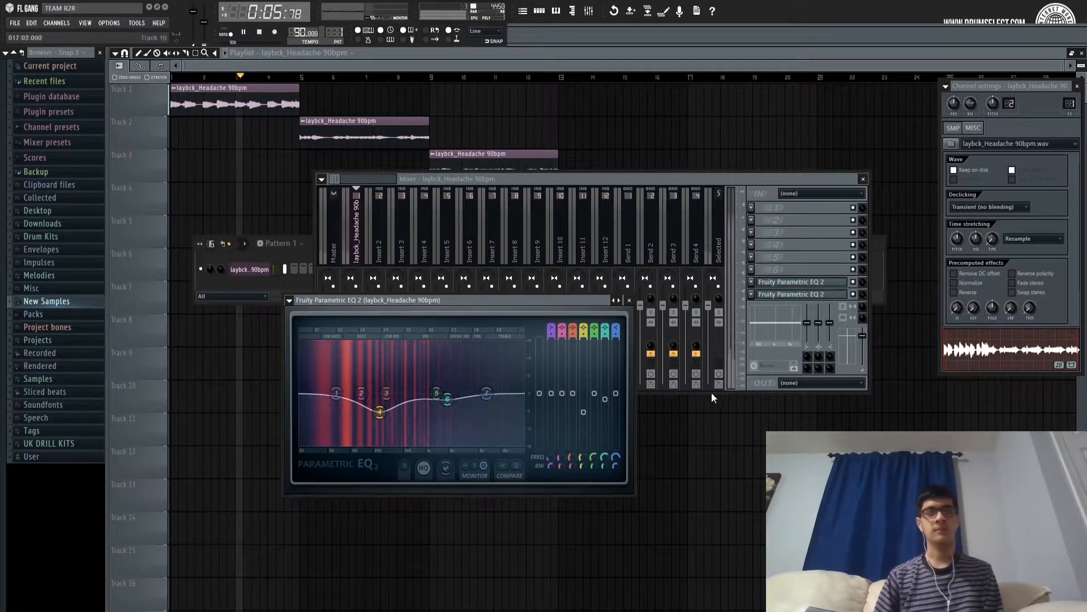
{"action": "key", "text": "space"}
{"action": "left_click", "coordinate": [629, 300]}
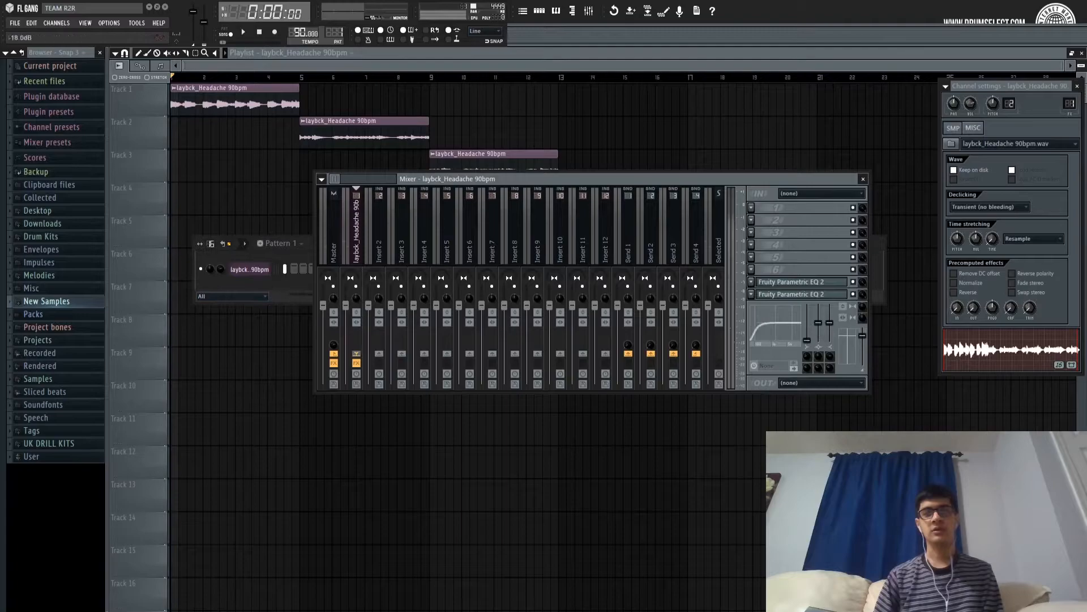
Lower the Headache mixer track's built-in low EQ band to -18 dB and high band to -10 dB, and listen to the sound.
{"action": "left_click_drag", "start_coordinate": [828, 324], "coordinate": [829, 333]}
{"action": "key", "text": "space"}
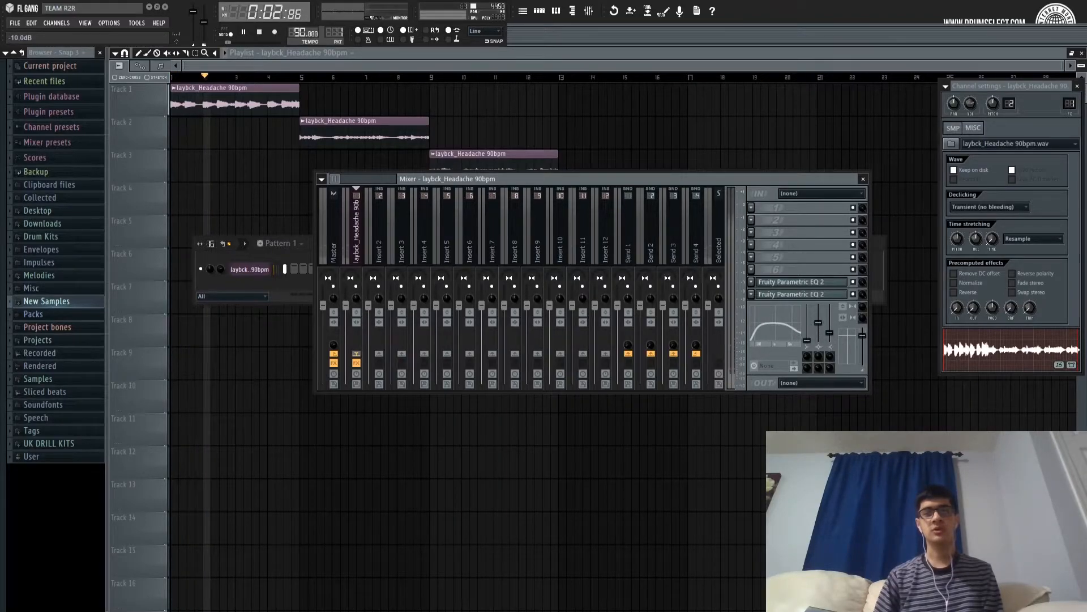
{"action": "key", "text": "space"}
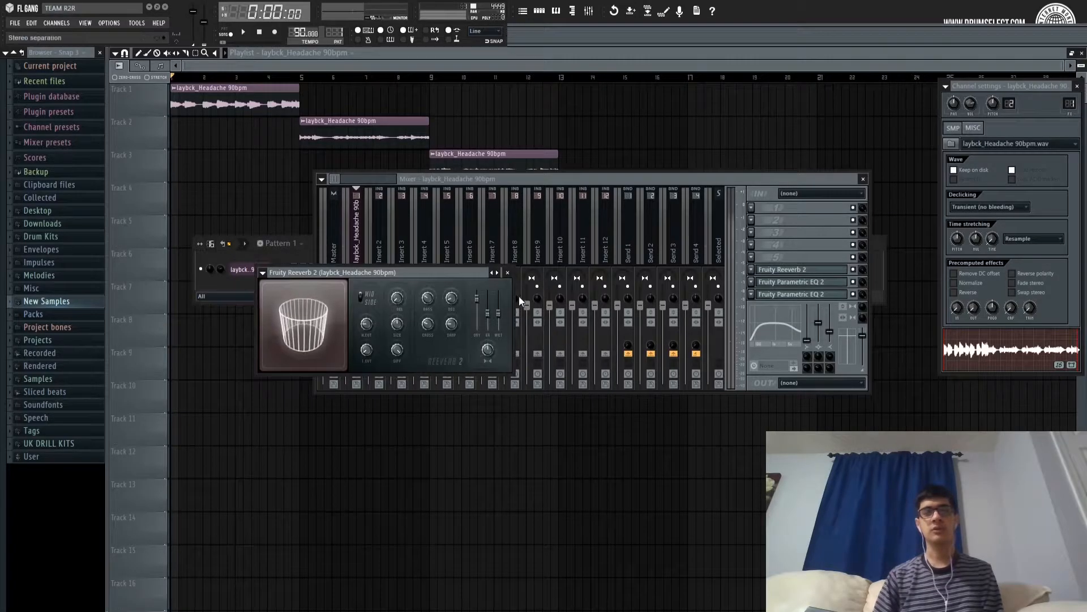
Add Fruity Reeverb 2 to the Headache mixer track with its default settings and listen to the sample through it.
{"action": "left_click", "coordinate": [508, 273]}
{"action": "key", "text": "space"}
{"action": "left_click", "coordinate": [825, 276]}
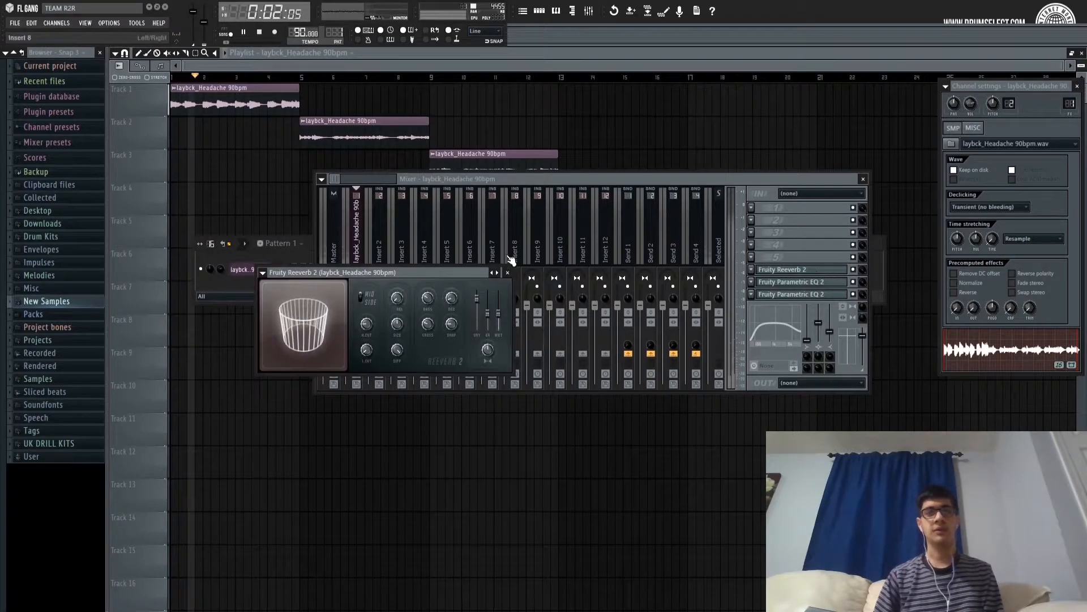
{"action": "left_click", "coordinate": [509, 273]}
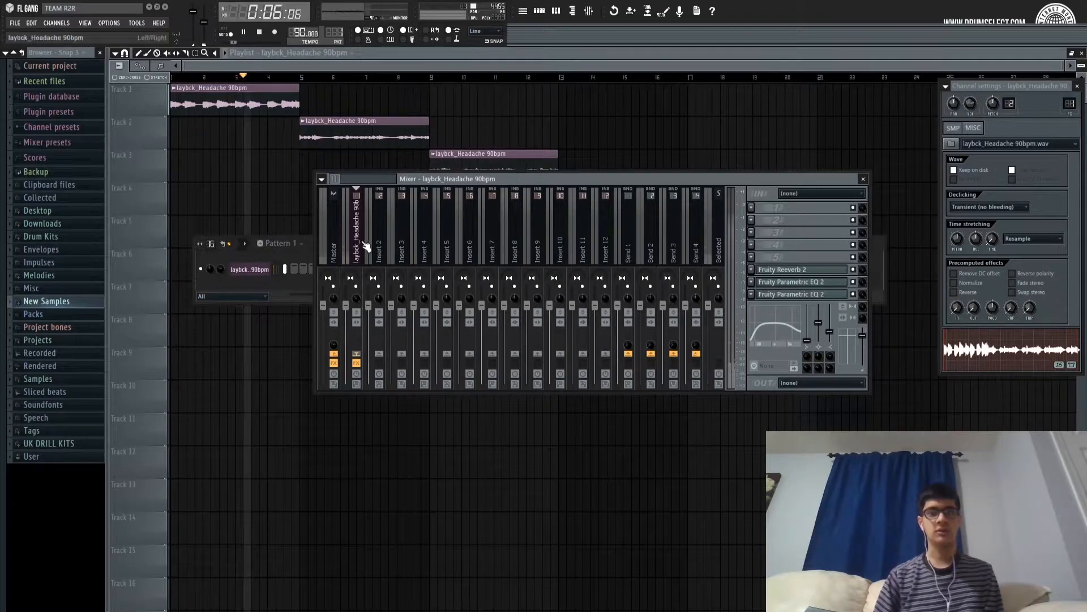
{"action": "key", "text": "space"}
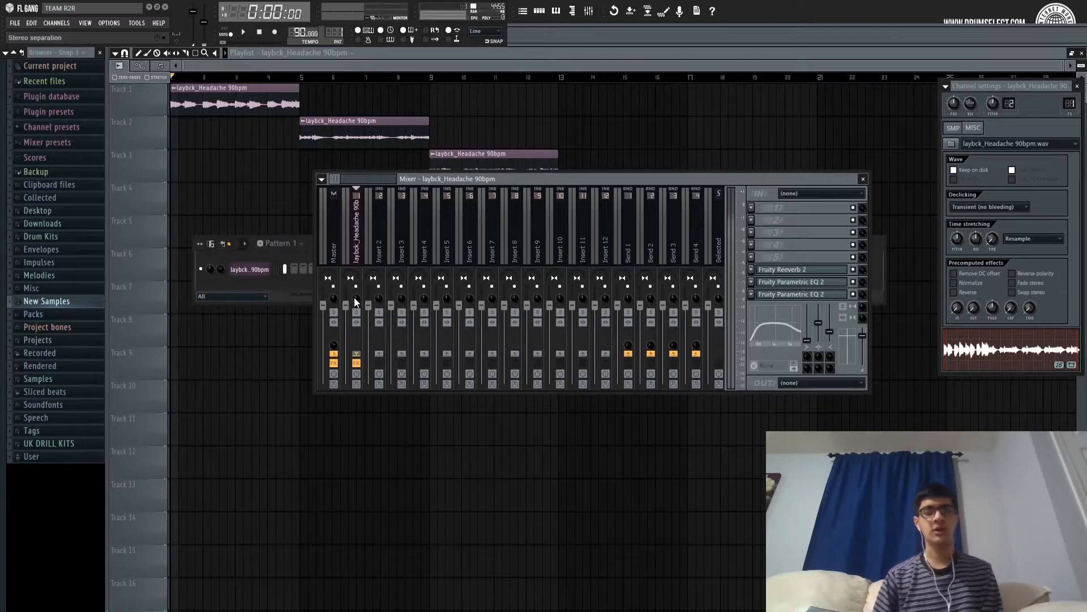
Adjust the Headache mixer track's stereo separation, trying 100% merged, and play the arrangement to check it.
{"action": "left_click_drag", "start_coordinate": [357, 302], "coordinate": [357, 298]}
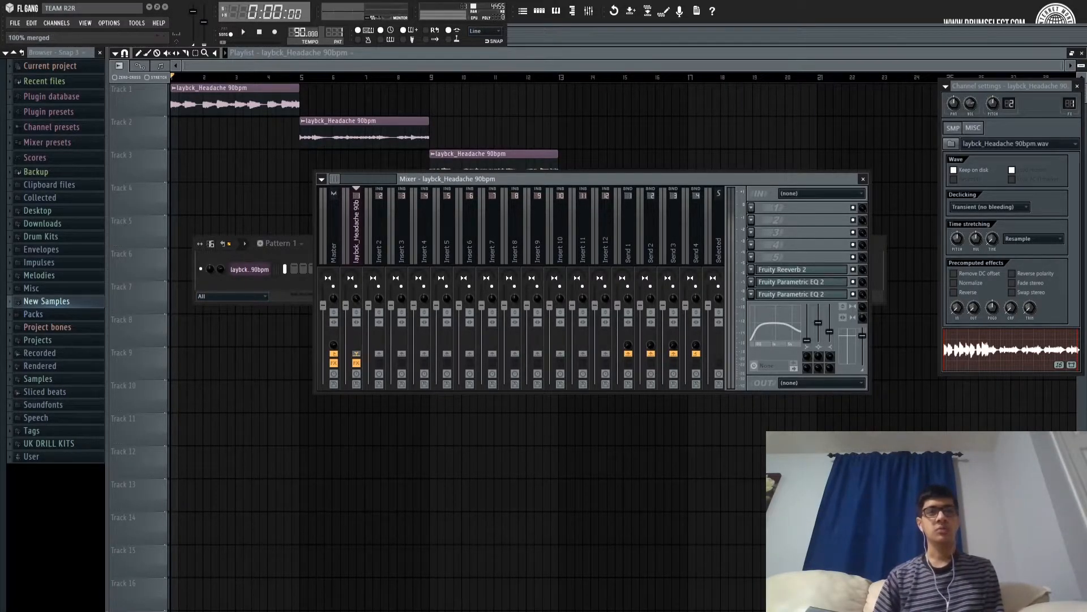
{"action": "left_click_drag", "start_coordinate": [356, 298], "coordinate": [356, 296]}
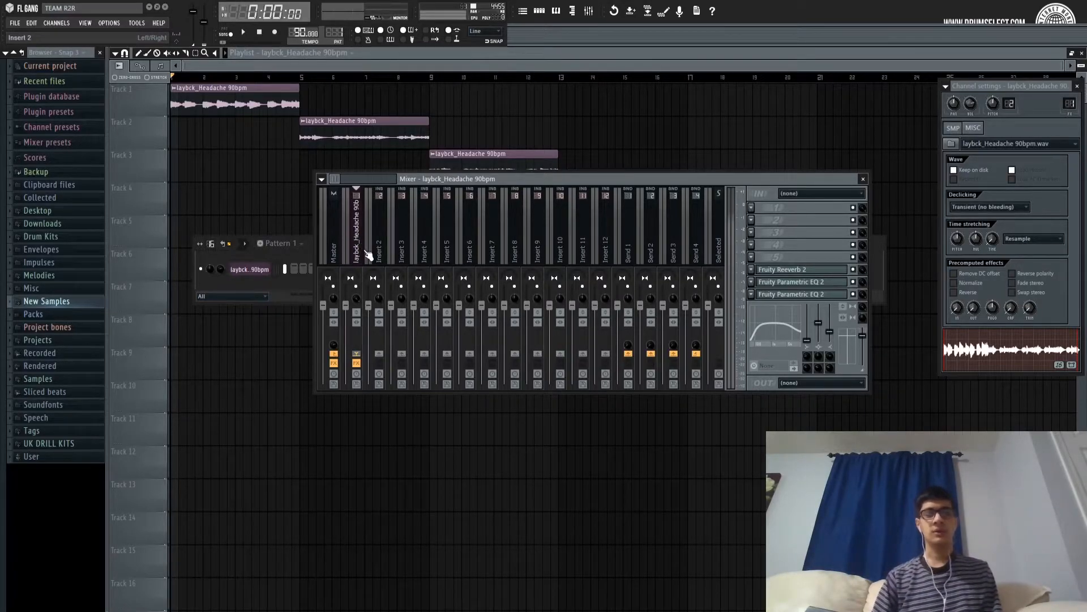
{"action": "key", "text": "space"}
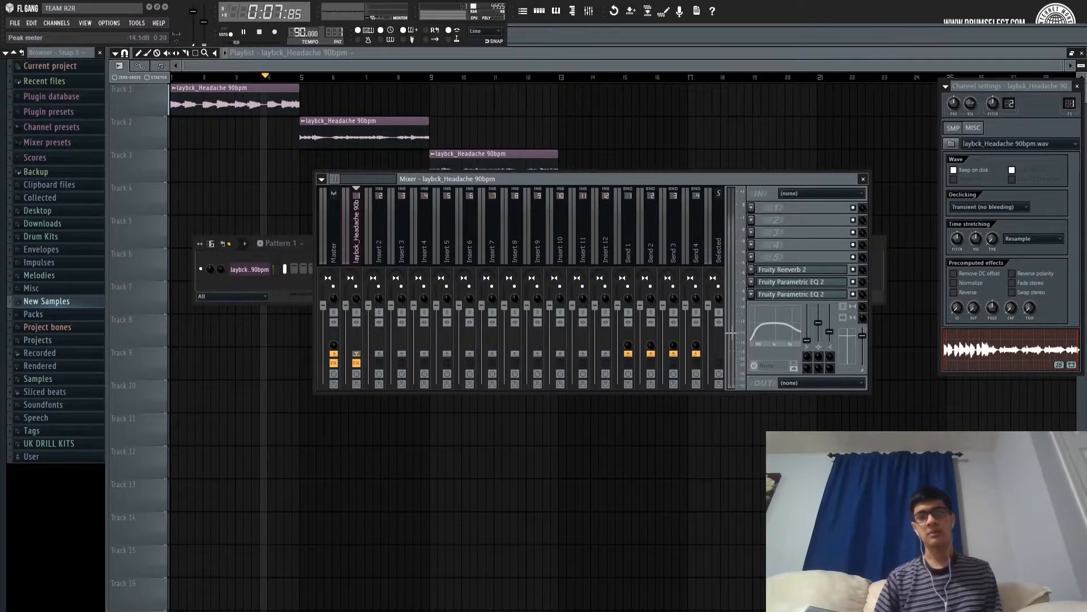
{"action": "left_click", "coordinate": [219, 269]}
{"action": "left_click", "coordinate": [357, 219]}
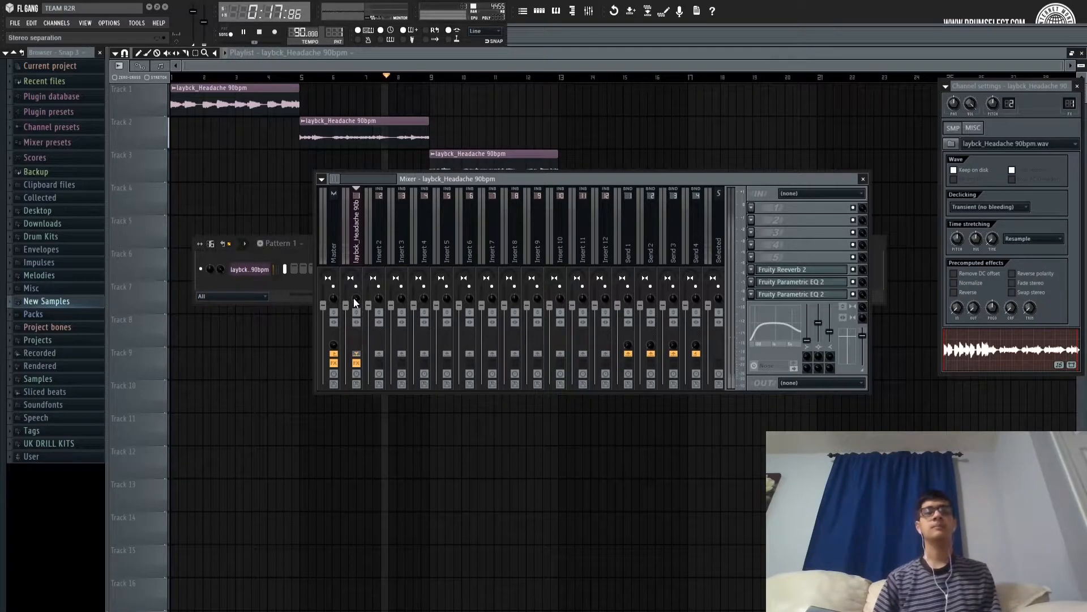
{"action": "left_click", "coordinate": [294, 256]}
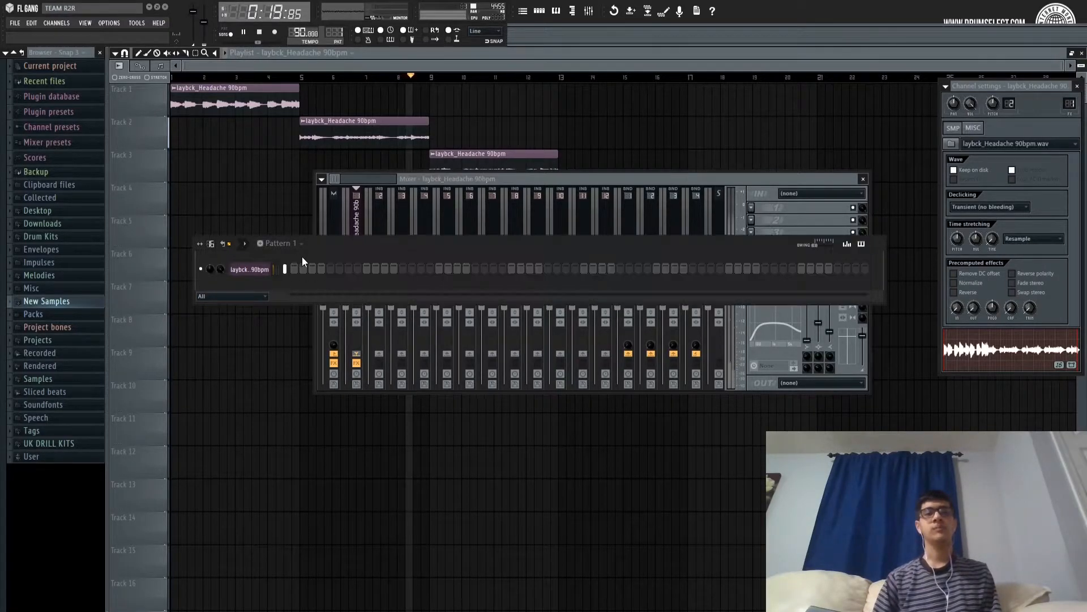
{"action": "key", "text": "space"}
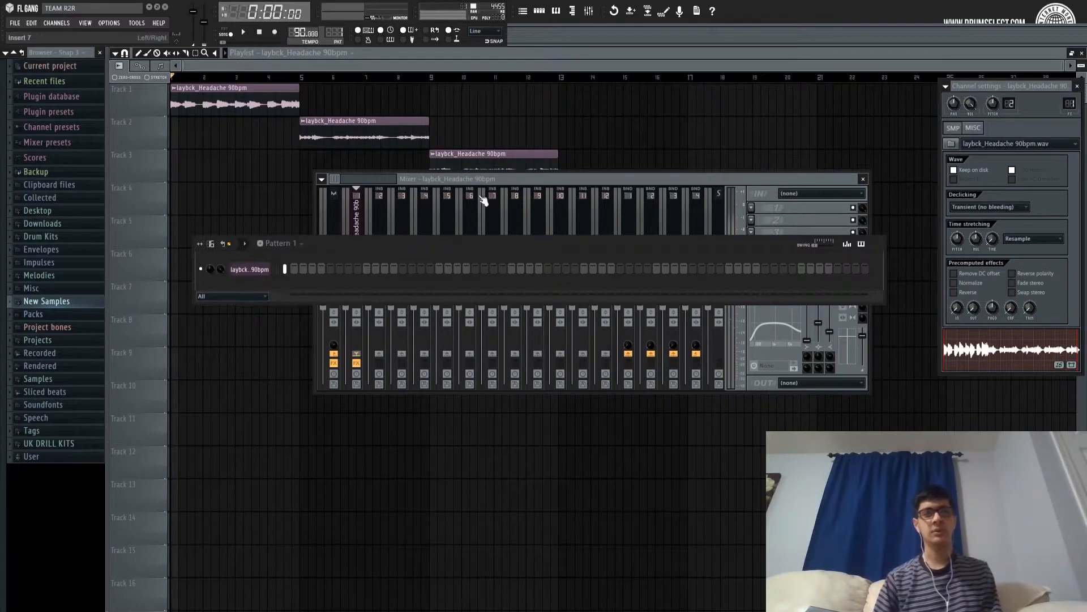
Remove Fruity Soft Clipper and Edison from the Master track's effect slots and close the mixer.
{"action": "left_click", "coordinate": [344, 218]}
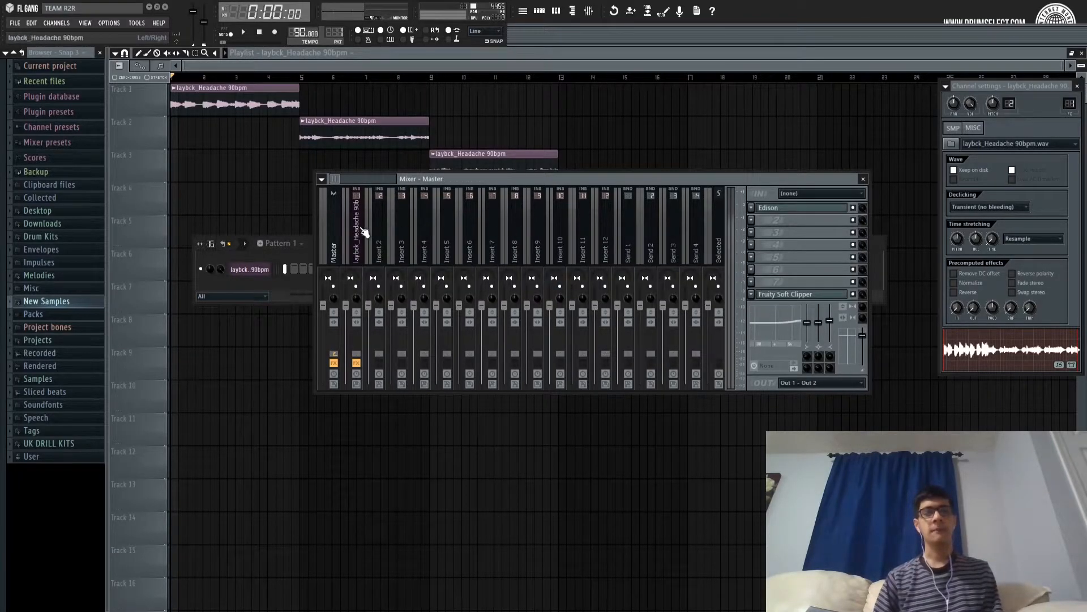
{"action": "left_click", "coordinate": [357, 229]}
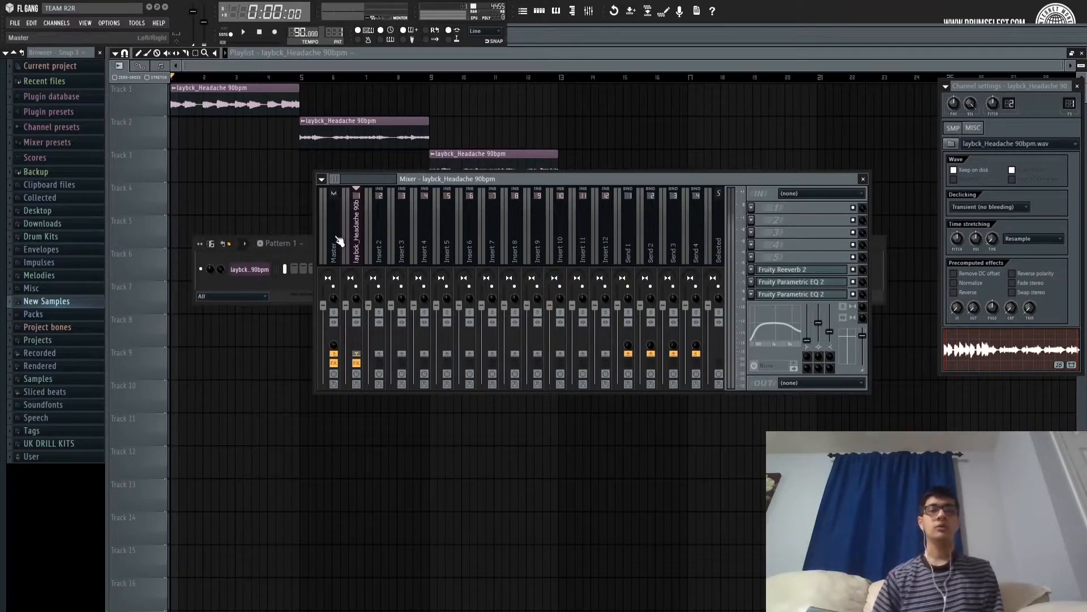
{"action": "left_click", "coordinate": [338, 239]}
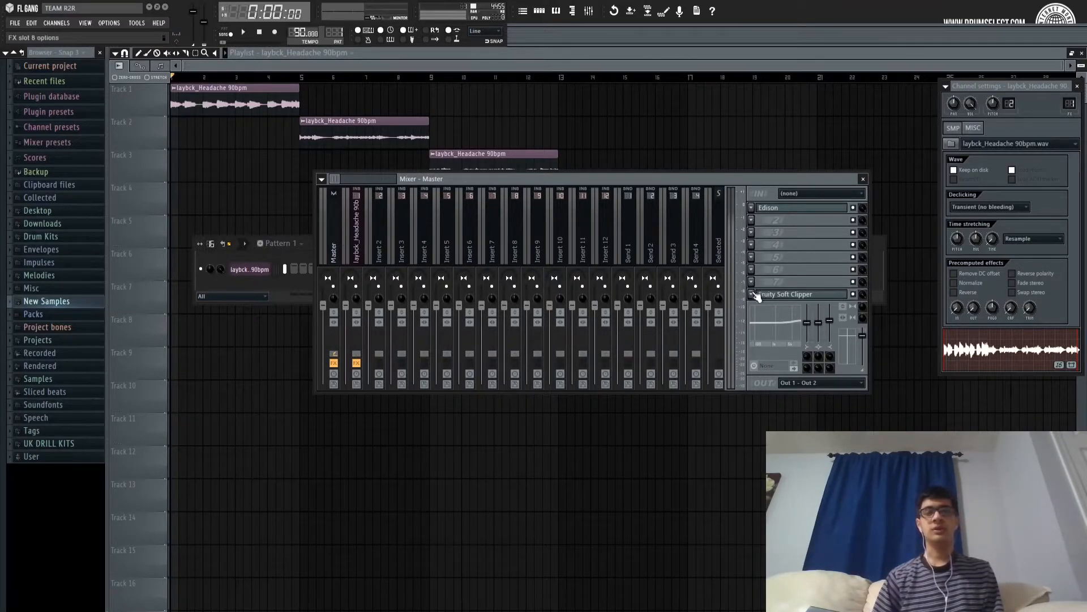
{"action": "left_click", "coordinate": [802, 295]}
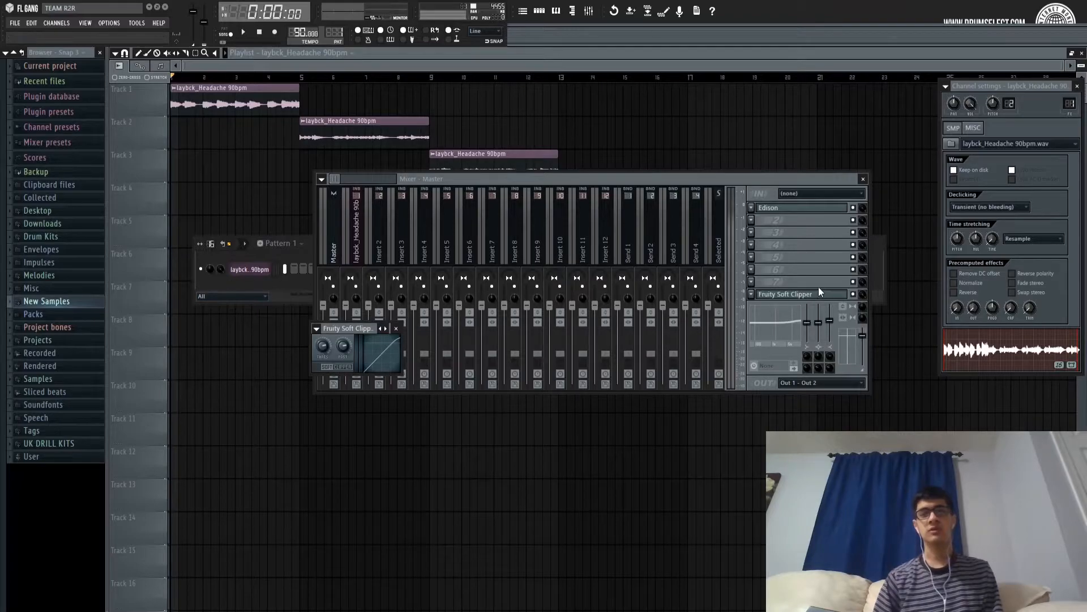
{"action": "left_click", "coordinate": [759, 298]}
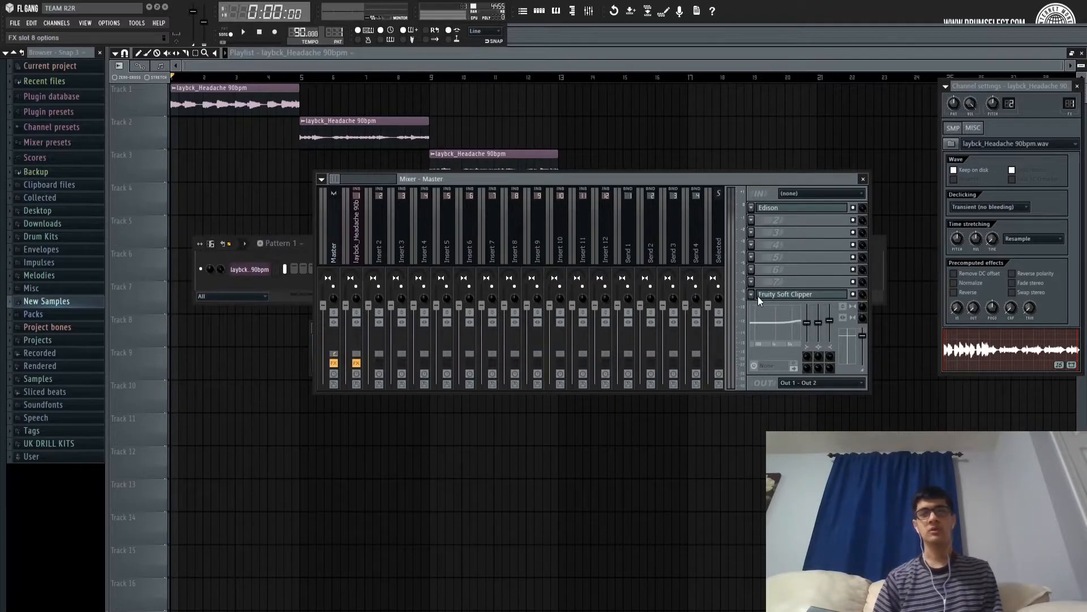
{"action": "left_click", "coordinate": [851, 328]}
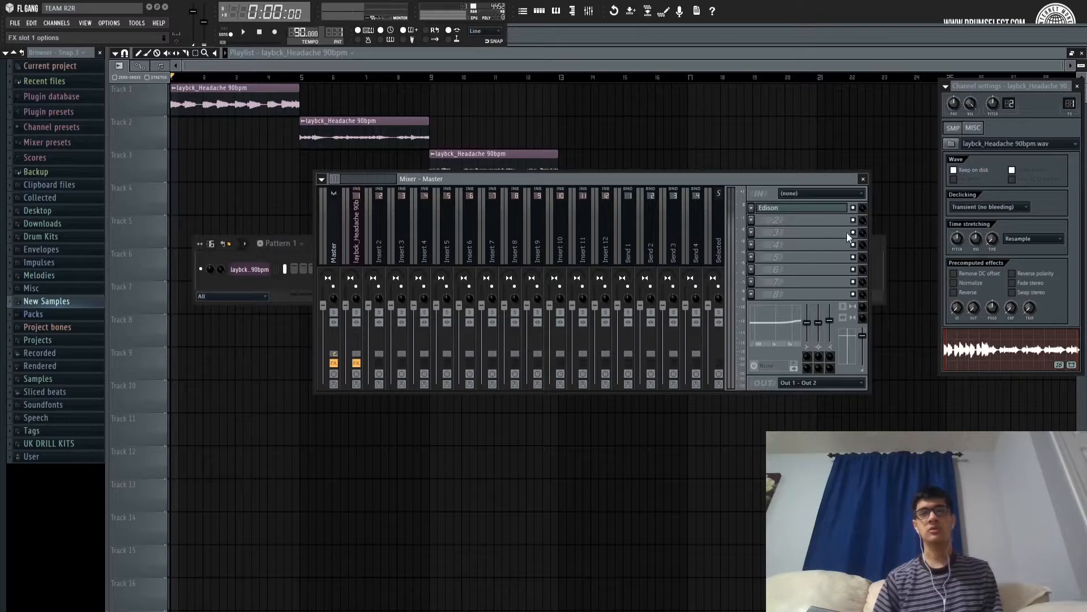
{"action": "left_click", "coordinate": [860, 270]}
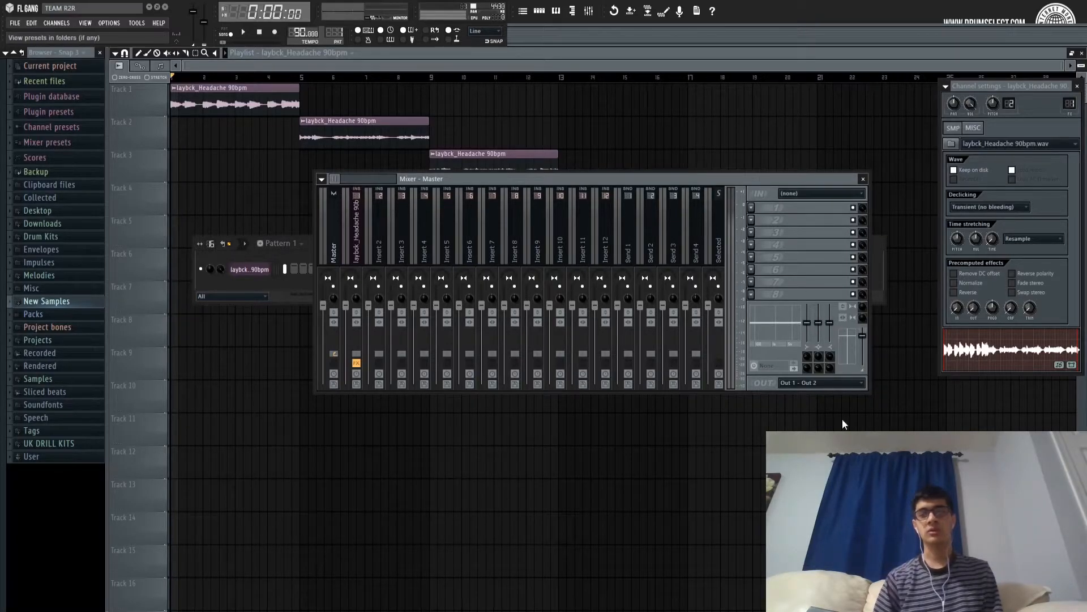
{"action": "left_click", "coordinate": [862, 179]}
Return to the playlist and make the Headache slices on Track 2 and Track 3 unique.
{"action": "left_click", "coordinate": [396, 329]}
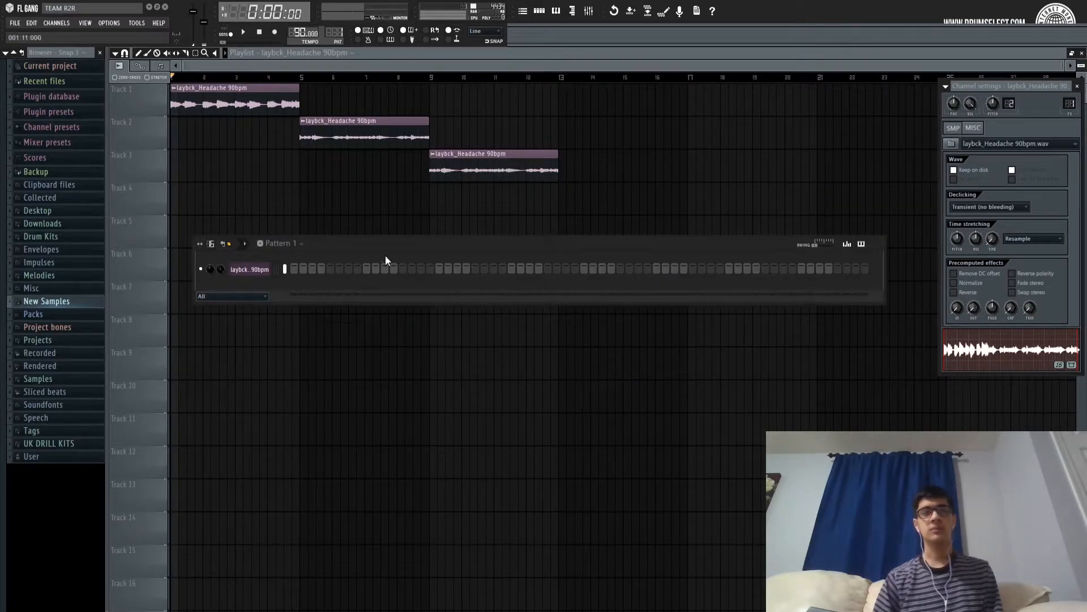
{"action": "left_click", "coordinate": [383, 204]}
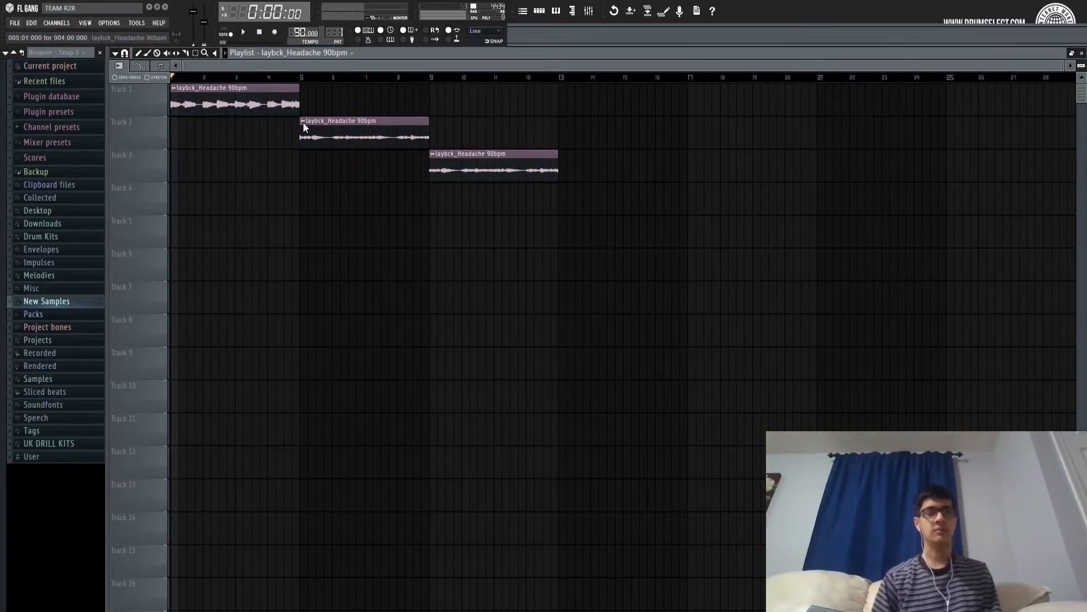
{"action": "left_click", "coordinate": [331, 184]}
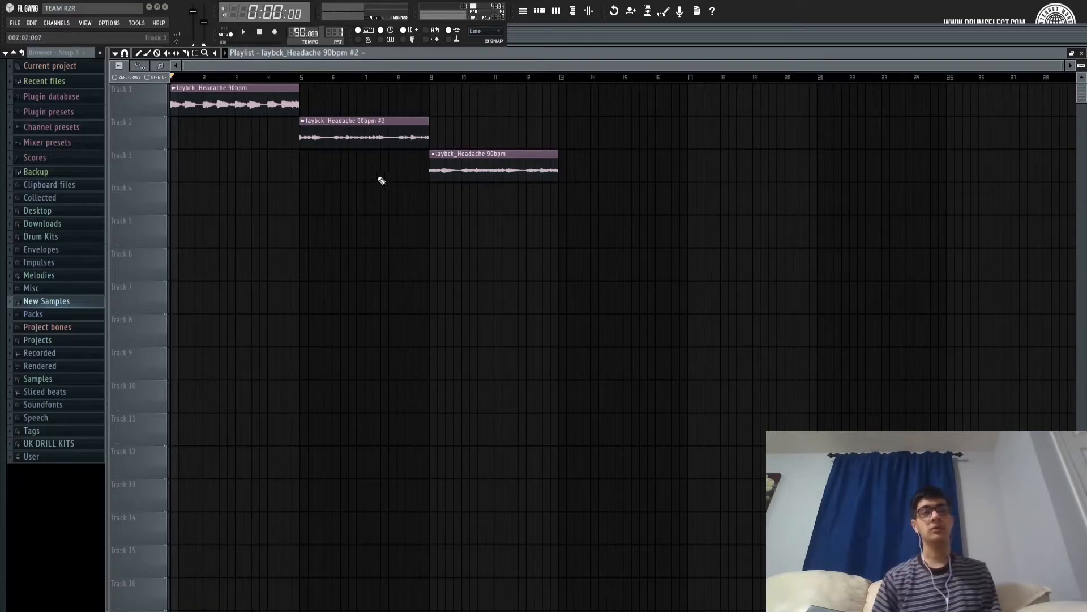
{"action": "left_click", "coordinate": [432, 155]}
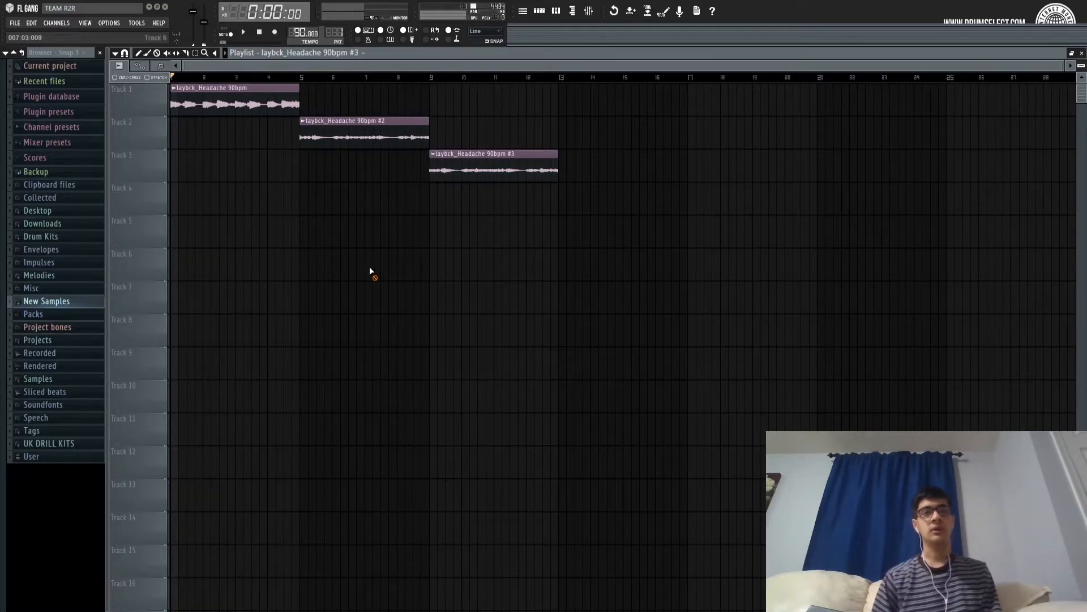
{"action": "left_click_drag", "start_coordinate": [379, 279], "coordinate": [414, 281]}
{"action": "right_click", "coordinate": [440, 258]}
{"action": "left_click_drag", "start_coordinate": [246, 295], "coordinate": [896, 295]}
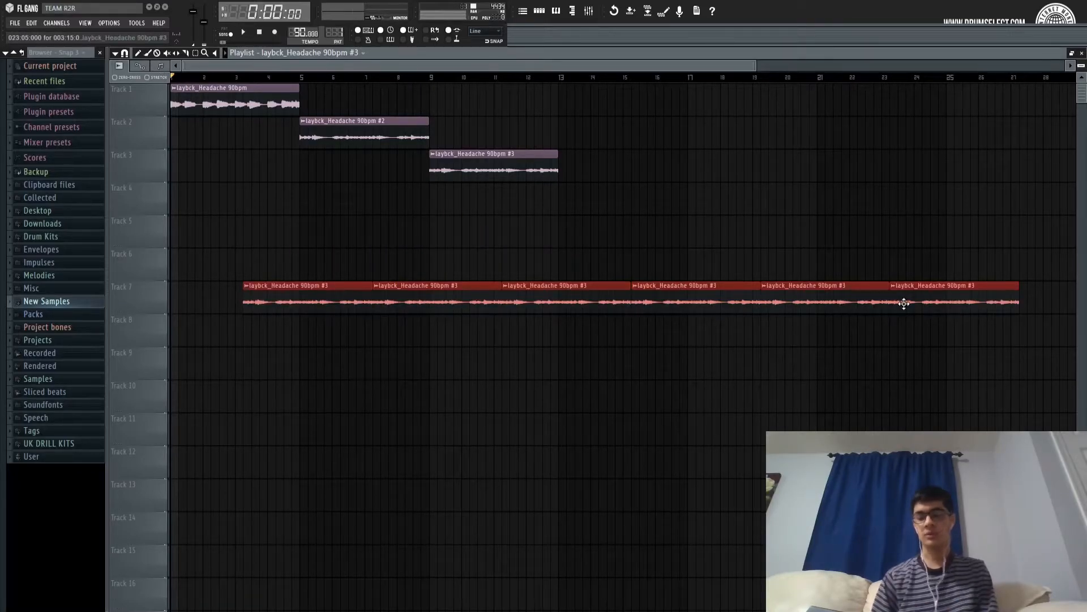
{"action": "key", "text": "Delete"}
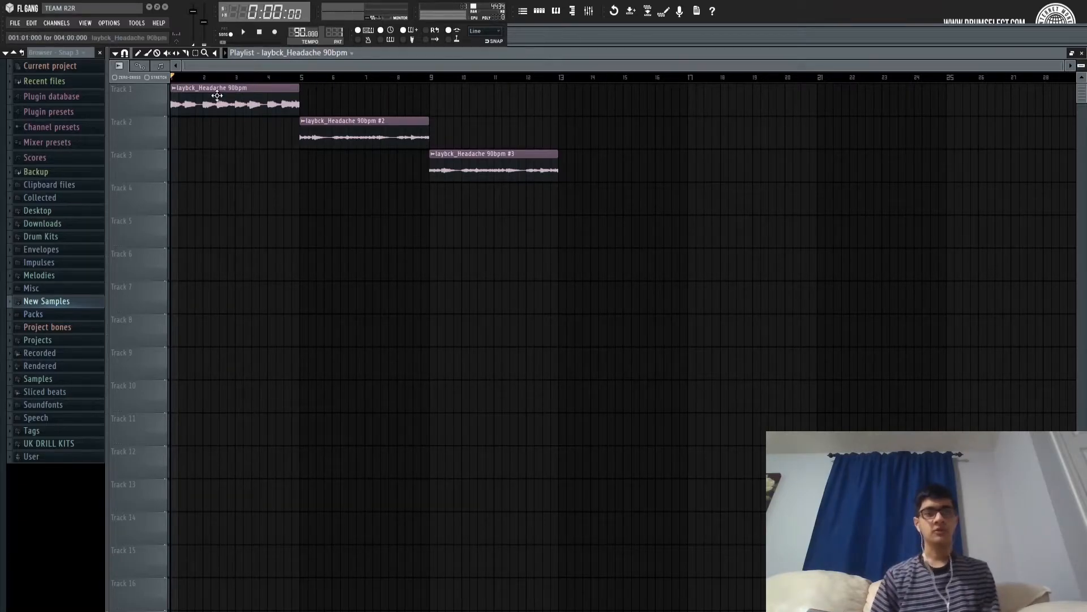
Repeat the first Headache slice on Track 1 at bar 5, move the #2 slice to bar 9, and play the start.
{"action": "left_click", "coordinate": [303, 108]}
{"action": "left_click", "coordinate": [440, 171]}
{"action": "left_click_drag", "start_coordinate": [377, 139], "coordinate": [507, 141]}
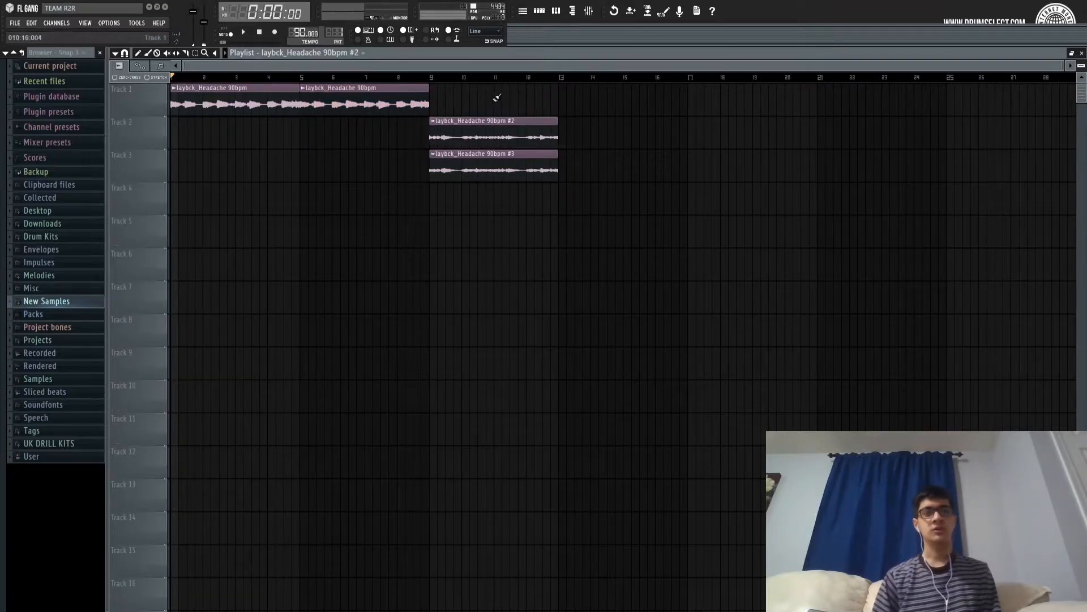
{"action": "key", "text": "space"}
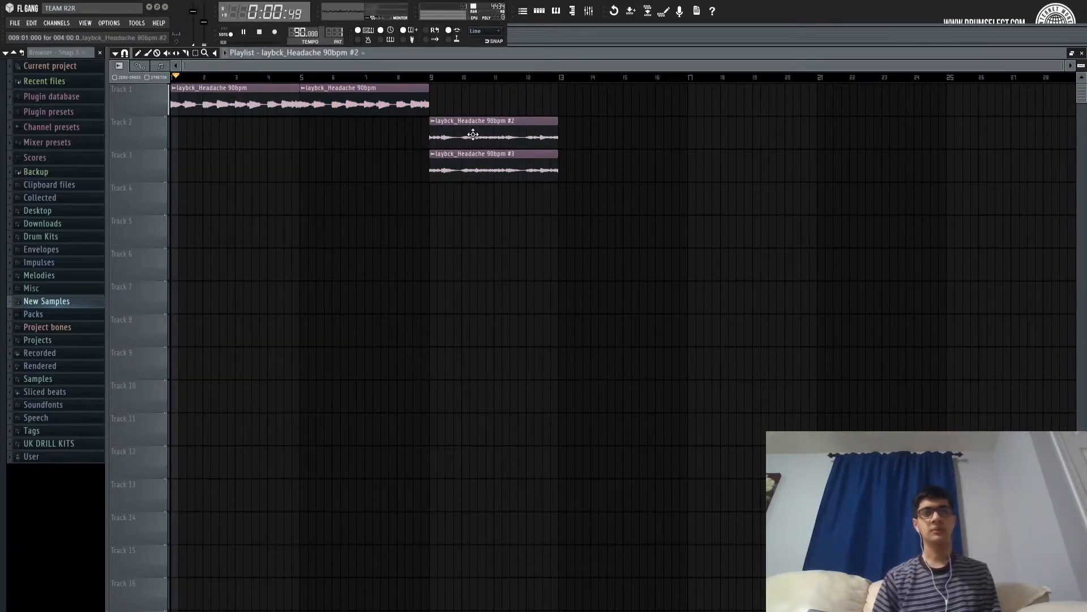
{"action": "key", "text": "space"}
Move the #3 slice to bar 17 and repeat it at bar 21, and repeat the #2 slice at bar 13.
{"action": "left_click_drag", "start_coordinate": [469, 171], "coordinate": [728, 170]}
{"action": "left_click", "coordinate": [827, 167]}
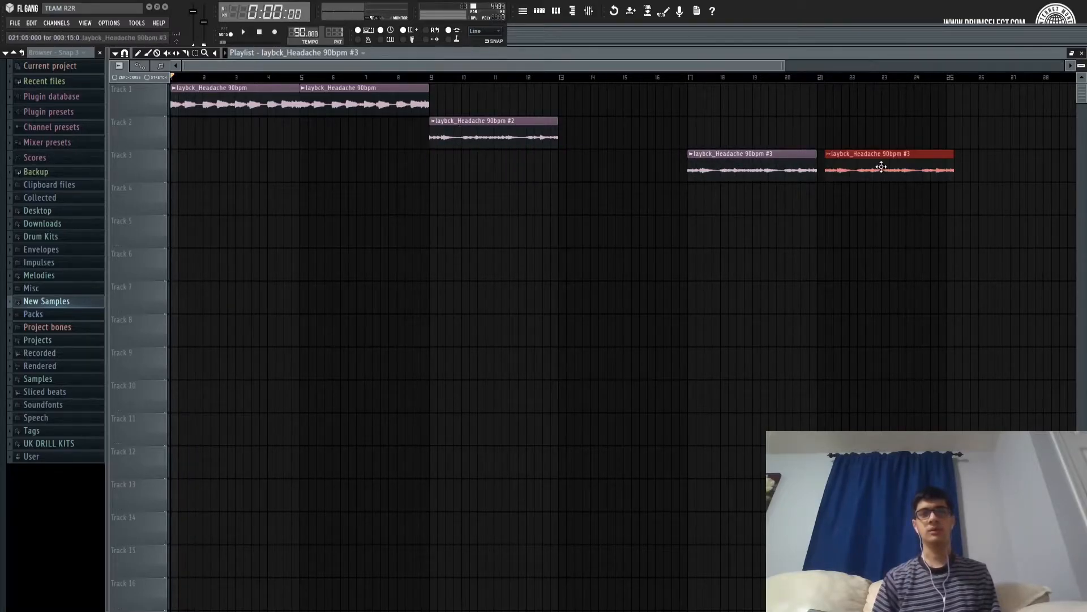
{"action": "left_click", "coordinate": [568, 139]}
{"action": "left_click_drag", "start_coordinate": [603, 139], "coordinate": [596, 139]}
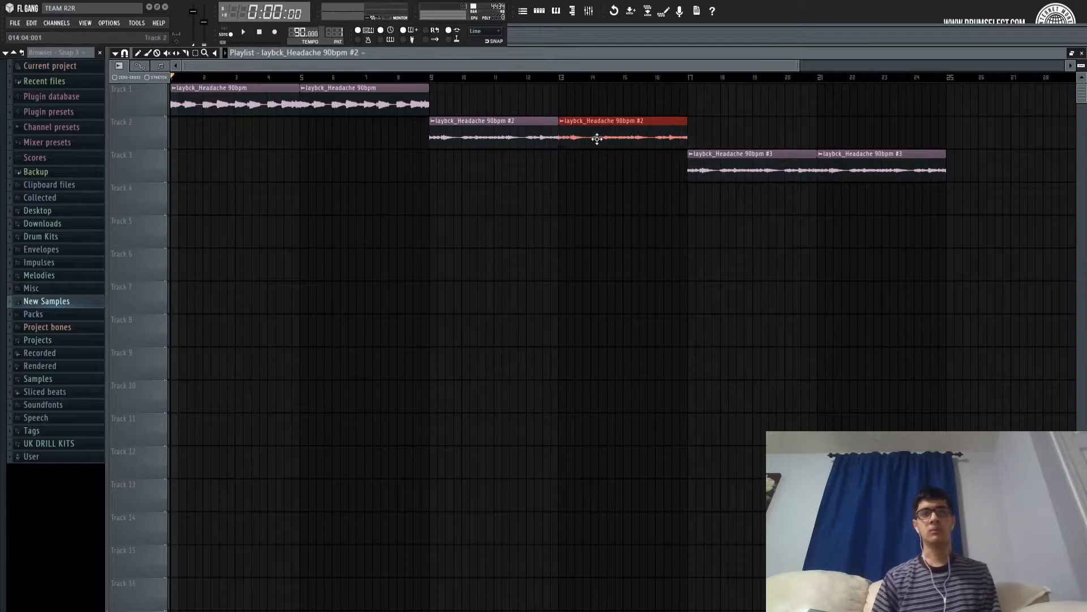
Play the arrangement from bar 9 and around bar 17 to check the #2 and #3 sections.
{"action": "left_click", "coordinate": [430, 82]}
{"action": "key", "text": "space"}
{"action": "scroll", "coordinate": [433, 84], "scroll_direction": "down", "scroll_amount": 2}
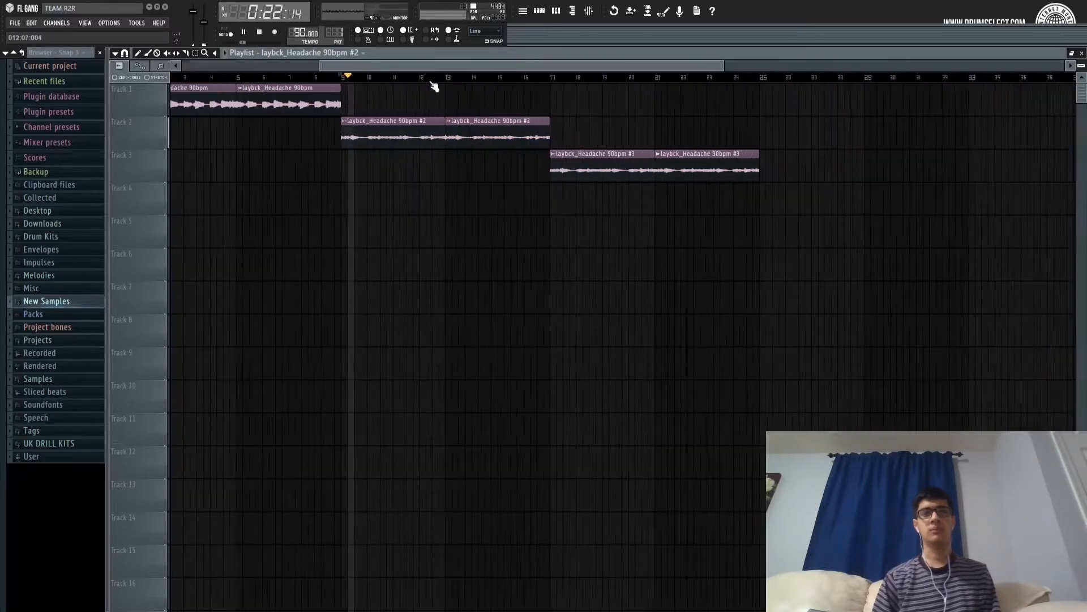
{"action": "left_click", "coordinate": [534, 80]}
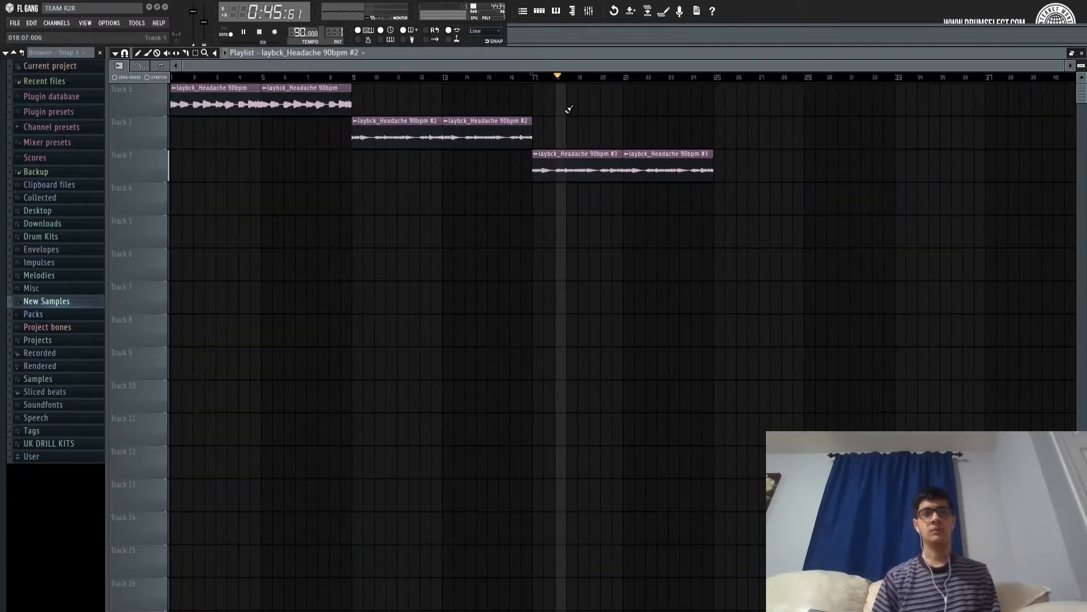
Extend the arrangement with #2 slices on Track 2 from bar 25 to 45 and two original slices on Track 1 from bar 45.
{"action": "left_click_drag", "start_coordinate": [743, 134], "coordinate": [1067, 158]}
{"action": "scroll", "coordinate": [964, 83], "scroll_direction": "down", "scroll_amount": 5}
{"action": "scroll", "coordinate": [896, 84], "scroll_direction": "down", "scroll_amount": 1}
{"action": "scroll", "coordinate": [640, 219], "scroll_direction": "up", "scroll_amount": 5}
{"action": "left_click", "coordinate": [300, 101]}
{"action": "left_click_drag", "start_coordinate": [984, 102], "coordinate": [1072, 104]}
{"action": "key", "text": "space"}
{"action": "scroll", "coordinate": [966, 85], "scroll_direction": "down", "scroll_amount": 1}
{"action": "key", "text": "Home"}
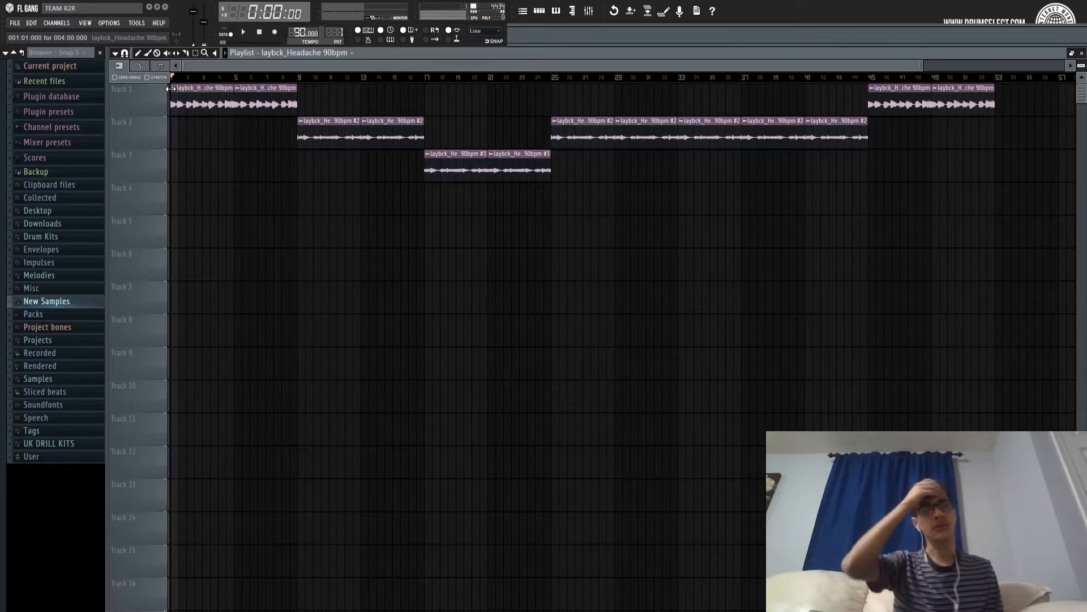
Delete the last #2 slice on Track 2 and move the two closing Track 1 slices to start at bar 41.
{"action": "left_click_drag", "start_coordinate": [304, 79], "coordinate": [682, 86]}
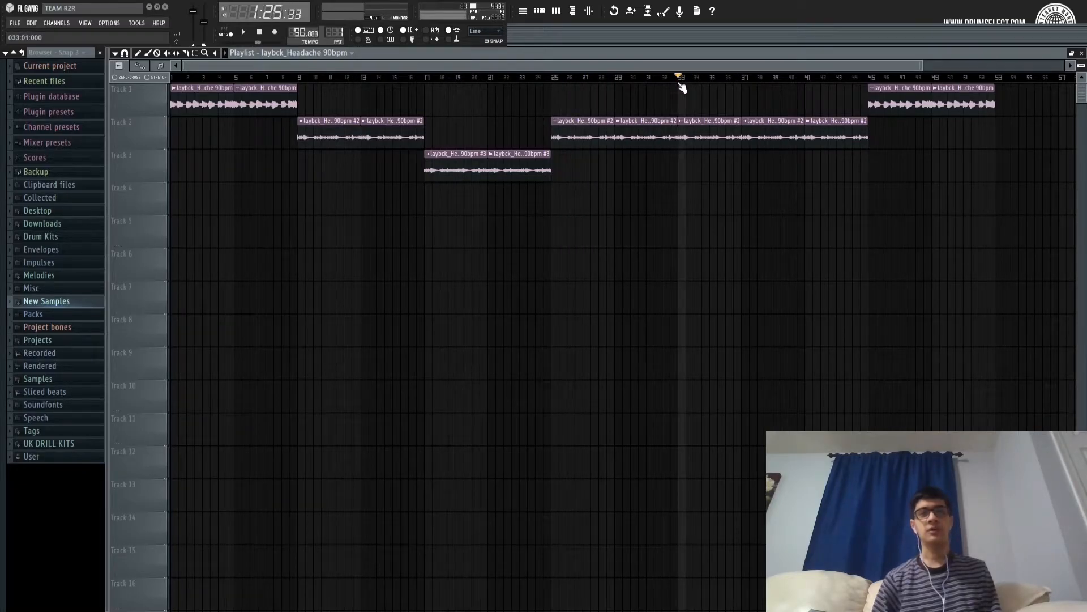
{"action": "right_click", "coordinate": [836, 137]}
{"action": "left_click_drag", "start_coordinate": [901, 101], "coordinate": [845, 101]}
{"action": "left_click_drag", "start_coordinate": [940, 102], "coordinate": [902, 105]}
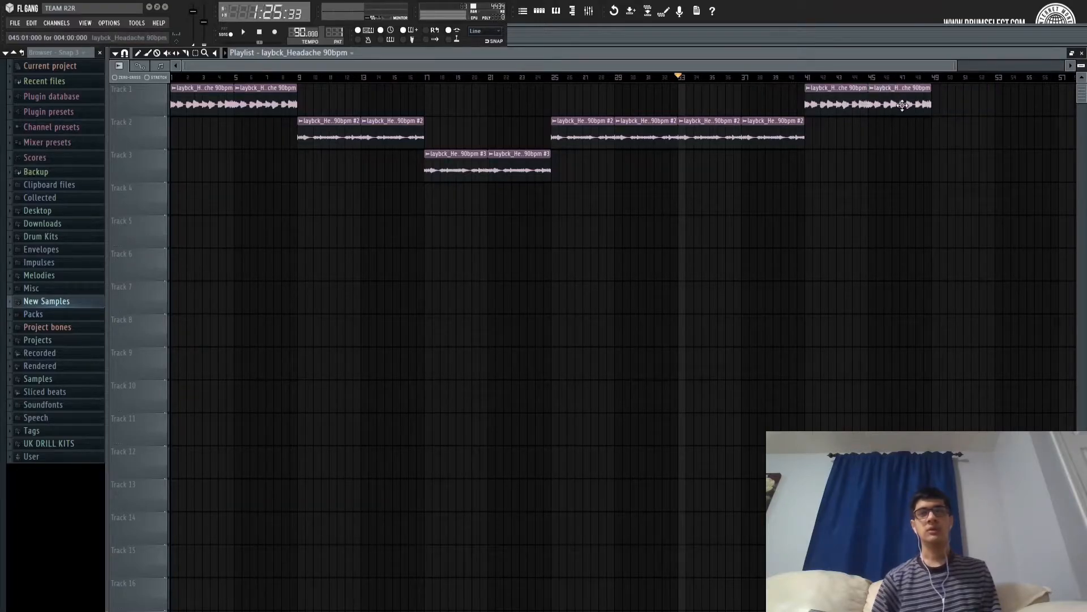
{"action": "left_click", "coordinate": [806, 79]}
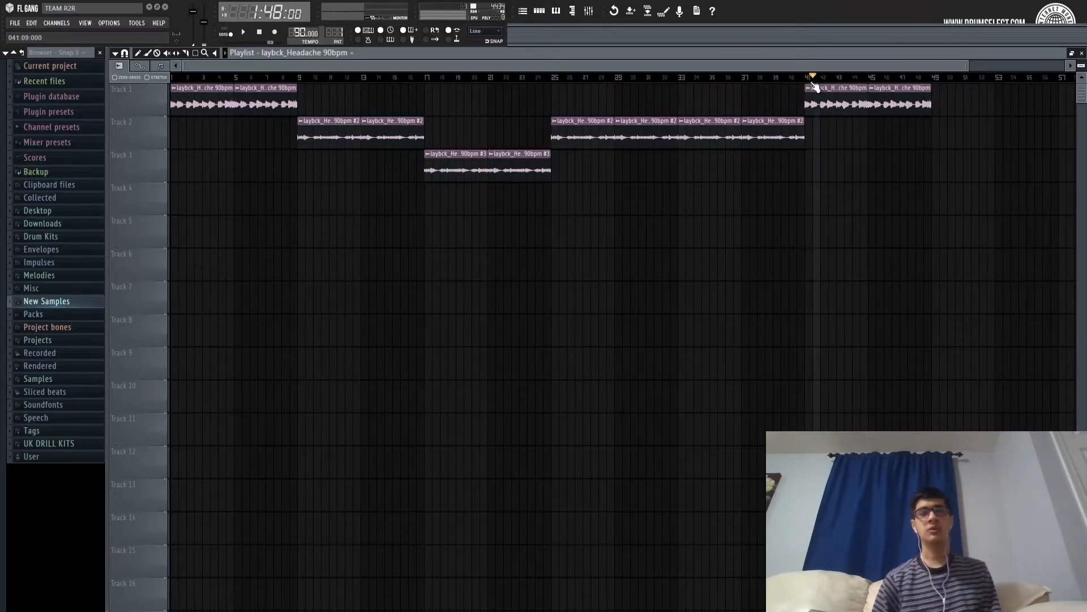
{"action": "scroll", "coordinate": [810, 85], "scroll_direction": "down", "scroll_amount": 1}
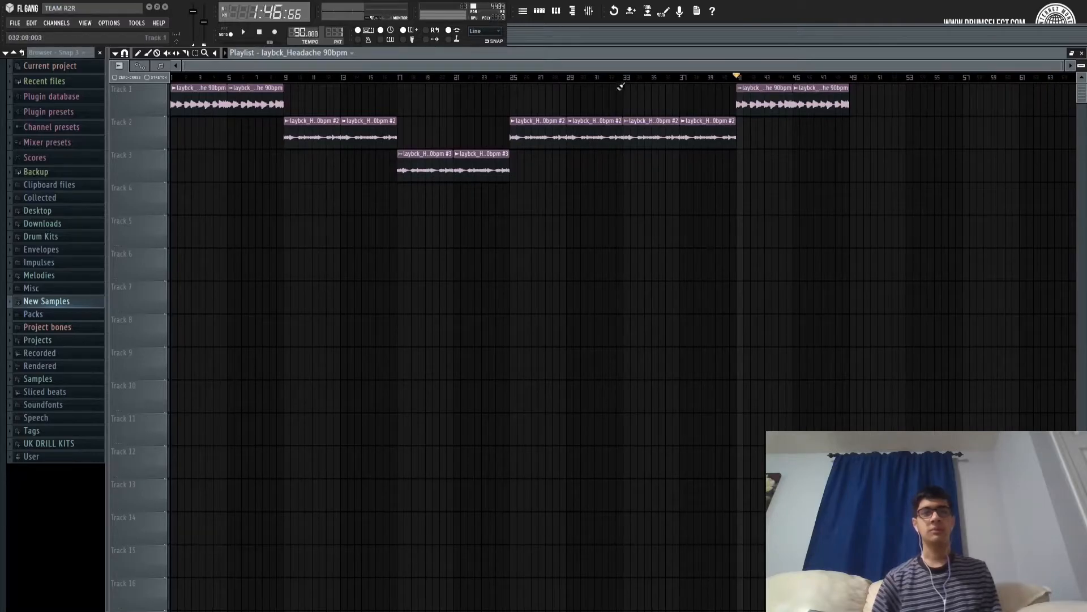
{"action": "left_click", "coordinate": [172, 78]}
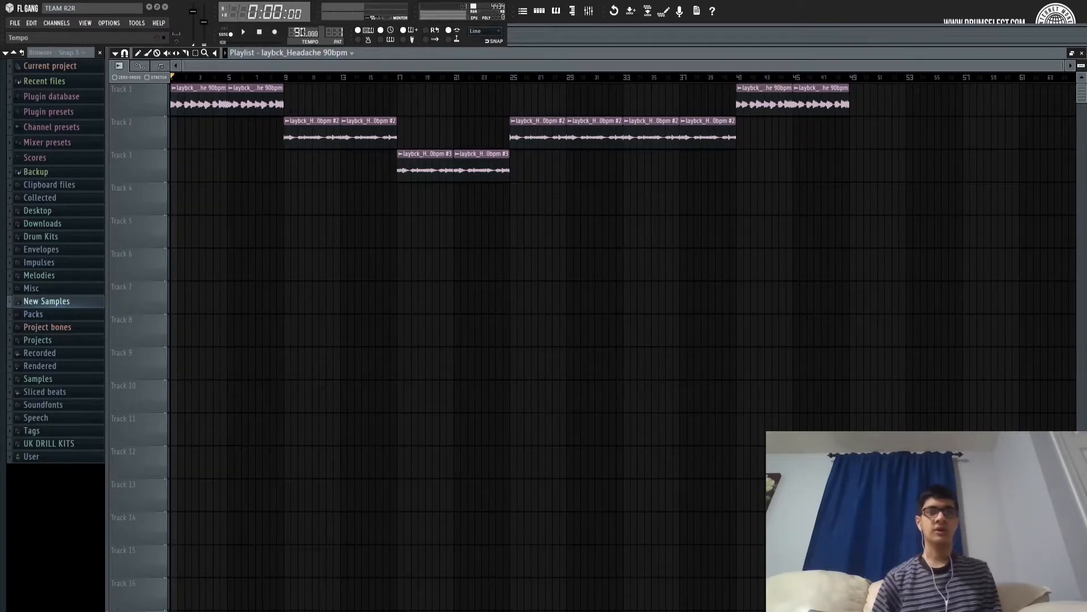
Create an empty Pattern 1 and place it on Track 4 as an eight-bar clip starting at bar 1.
{"action": "key", "text": "F4"}
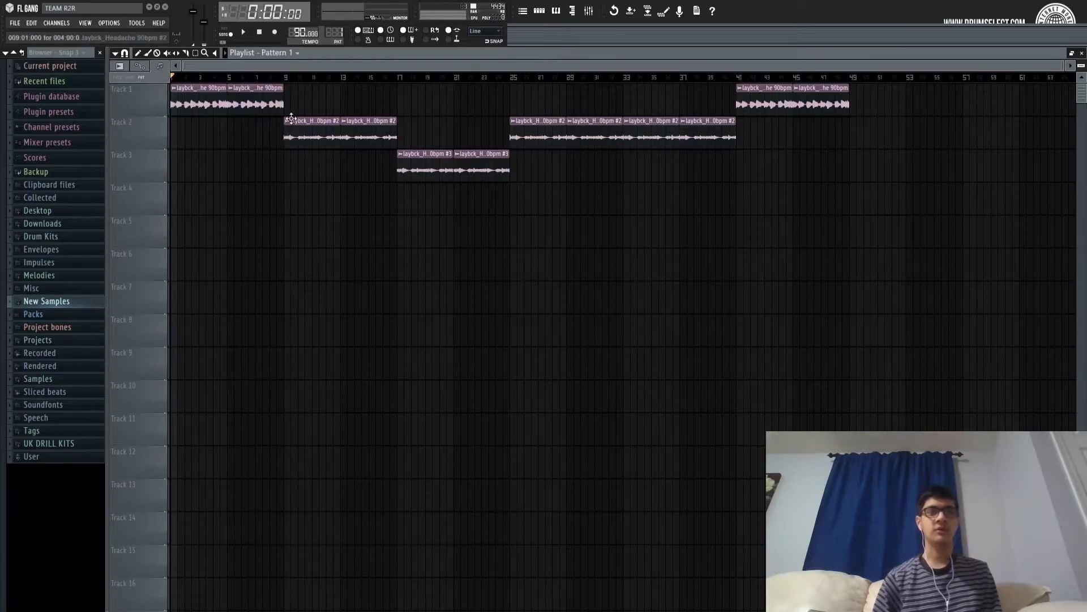
{"action": "left_click", "coordinate": [291, 207]}
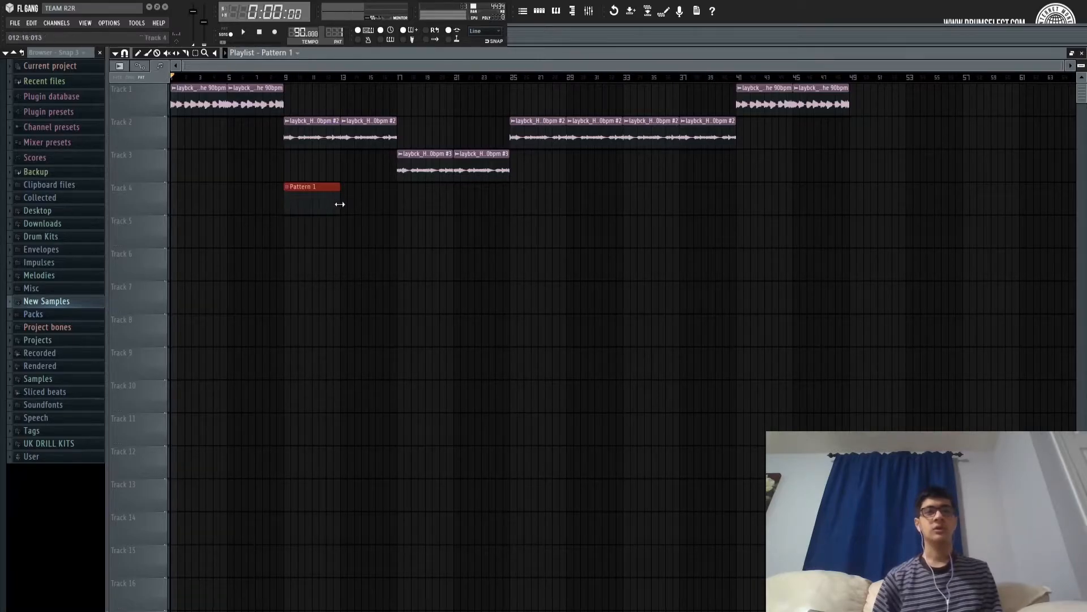
{"action": "left_click_drag", "start_coordinate": [339, 204], "coordinate": [408, 213]}
{"action": "left_click_drag", "start_coordinate": [348, 192], "coordinate": [284, 206]}
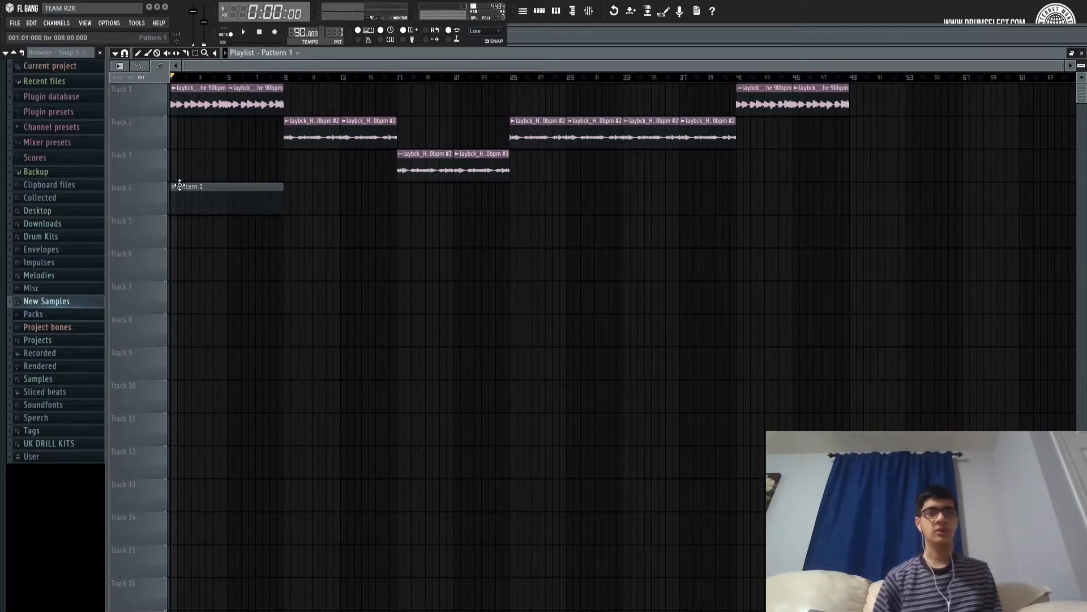
Repeat the Pattern 1 clip along Track 4 from bar 9 up to bar 49.
{"action": "left_click", "coordinate": [150, 54]}
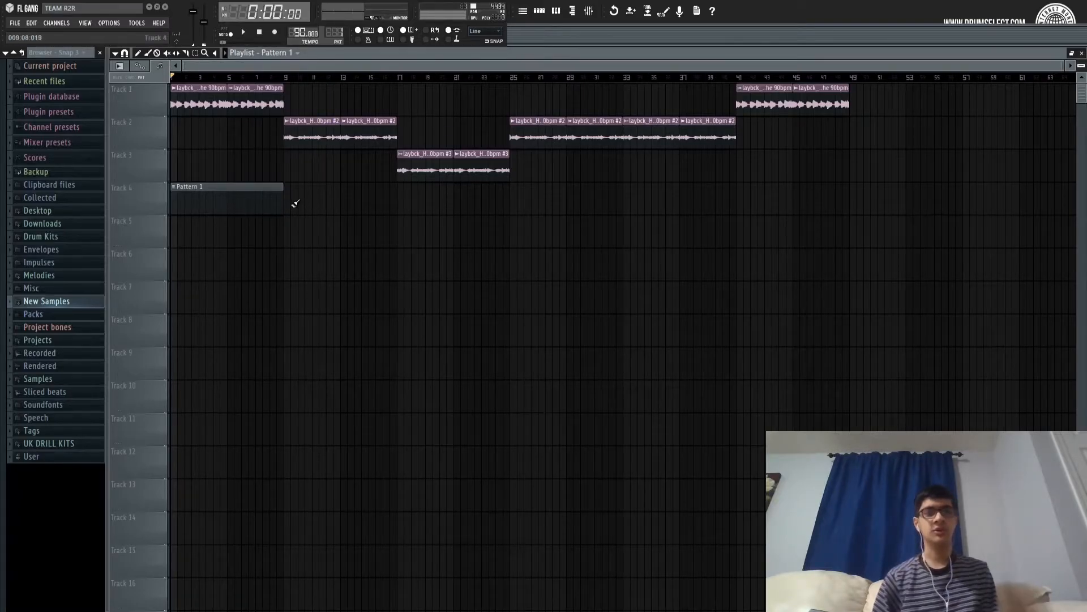
{"action": "left_click", "coordinate": [291, 199]}
{"action": "left_click_drag", "start_coordinate": [325, 201], "coordinate": [805, 210]}
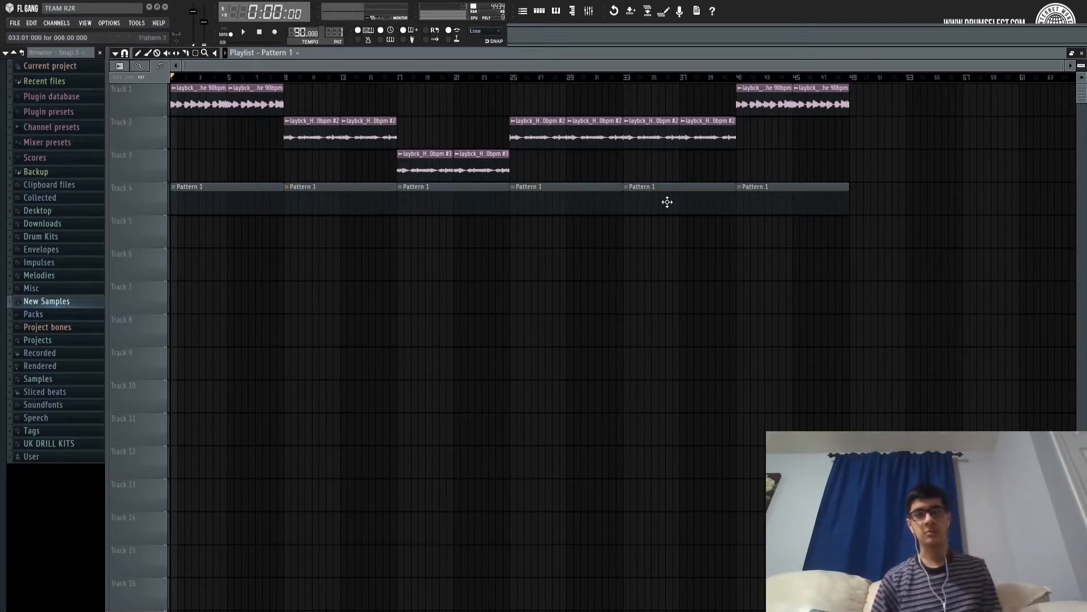
Show the channel rack for Pattern 1 and expand the Drum Kits folder in the browser.
{"action": "left_click", "coordinate": [538, 14]}
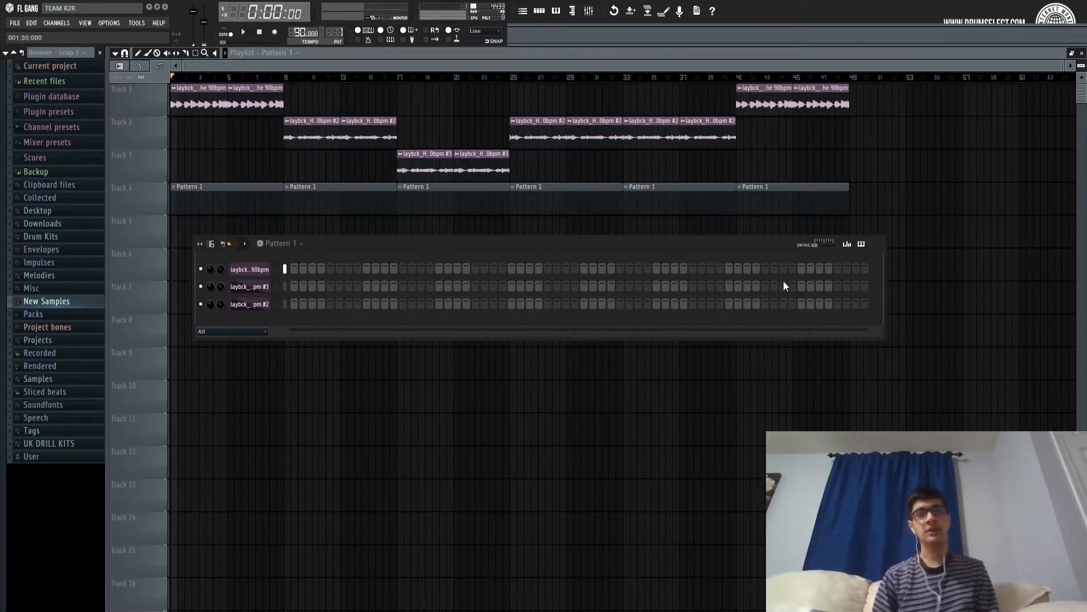
{"action": "left_click_drag", "start_coordinate": [598, 245], "coordinate": [544, 247]}
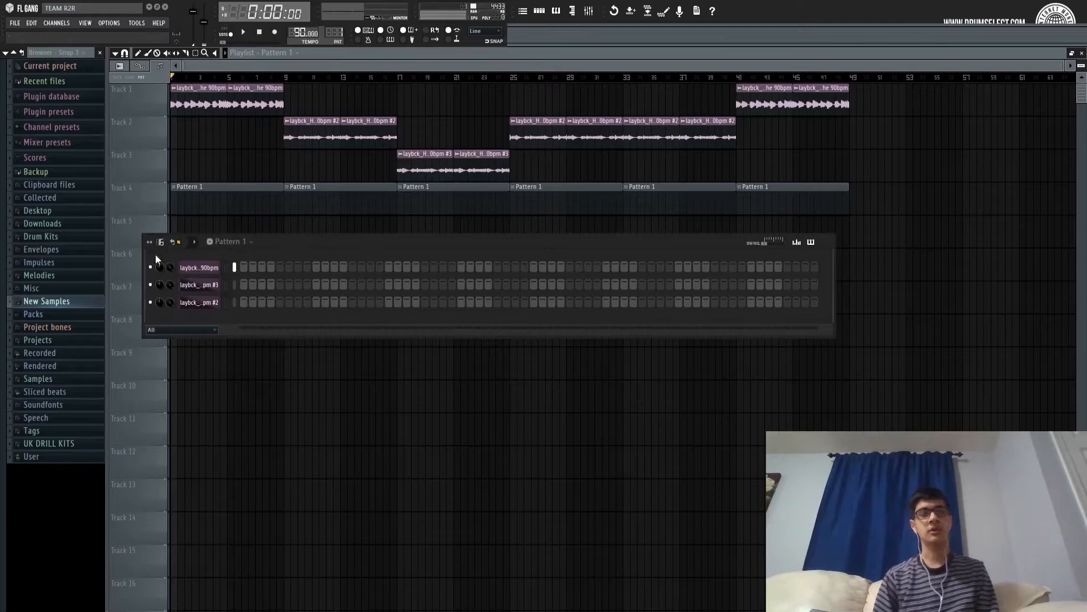
{"action": "left_click", "coordinate": [43, 236]}
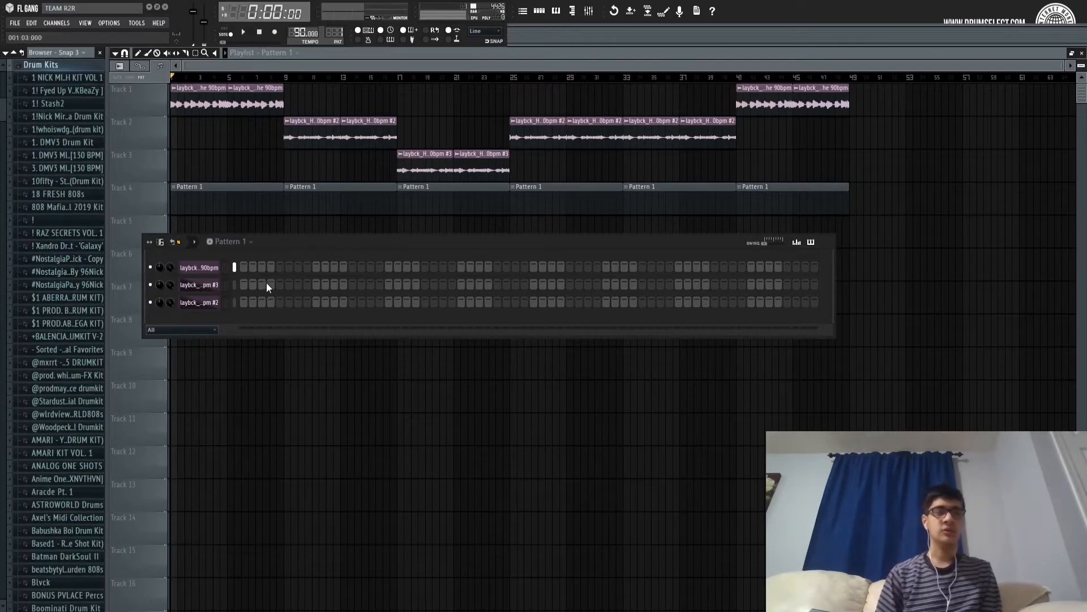
{"action": "left_click_drag", "start_coordinate": [323, 250], "coordinate": [384, 248]}
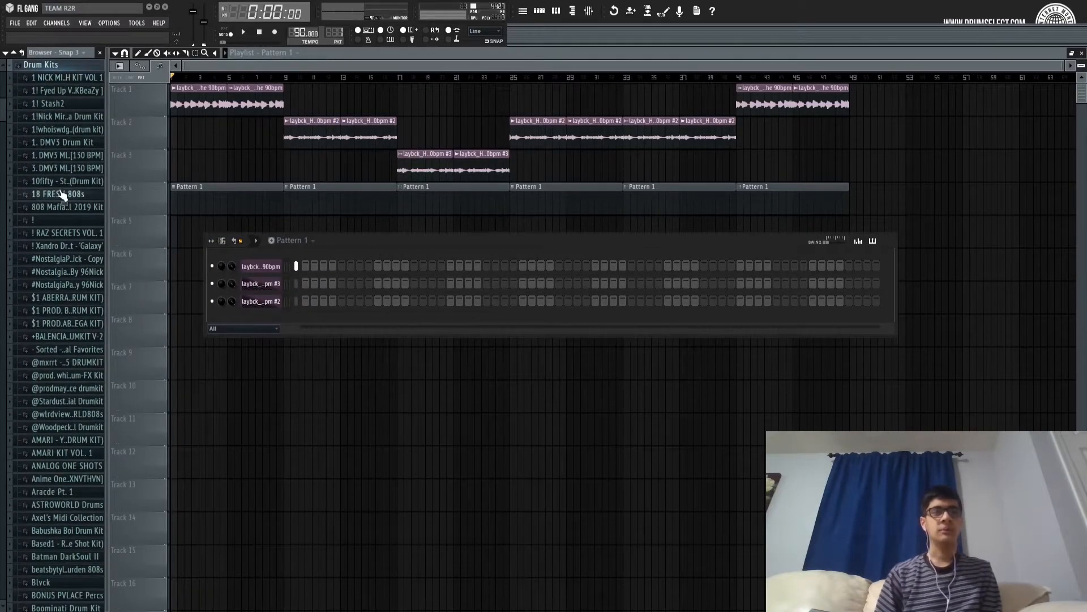
Add the "nm - all girls are the same 808" sample from the Nick Mira - Haywire kit as a new channel and normalize it.
{"action": "scroll", "coordinate": [57, 226], "scroll_direction": "down", "scroll_amount": 8}
{"action": "key", "text": "space"}
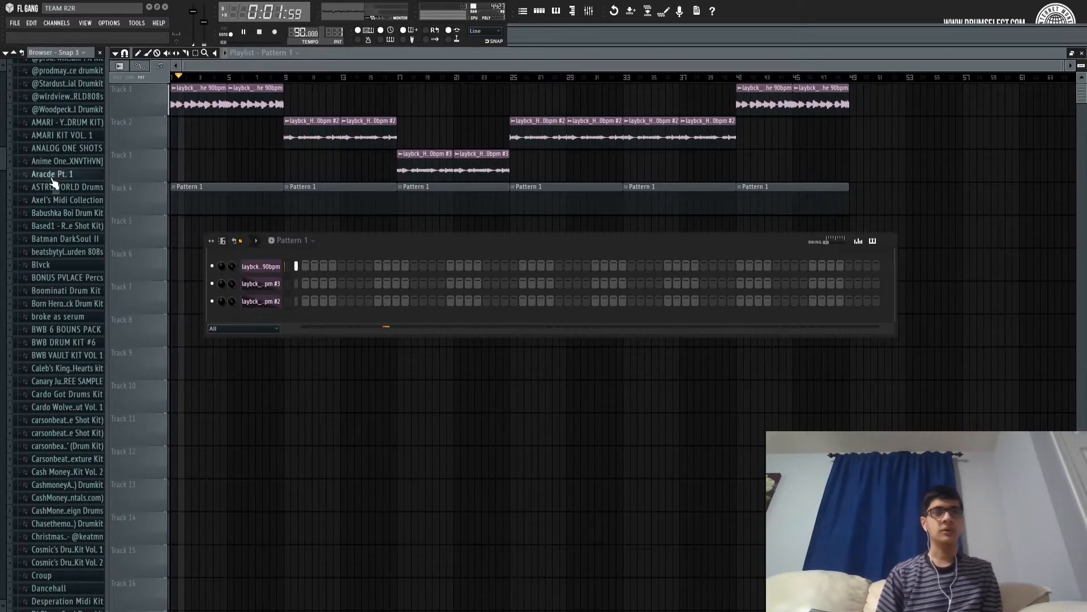
{"action": "scroll", "coordinate": [63, 194], "scroll_direction": "down", "scroll_amount": 16}
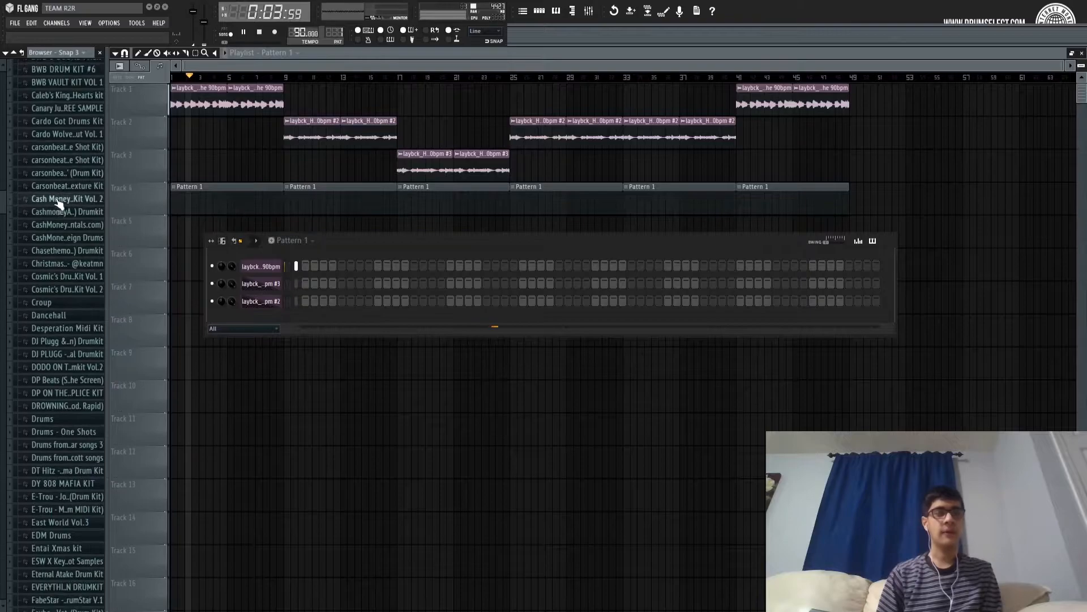
{"action": "scroll", "coordinate": [60, 195], "scroll_direction": "down", "scroll_amount": 15}
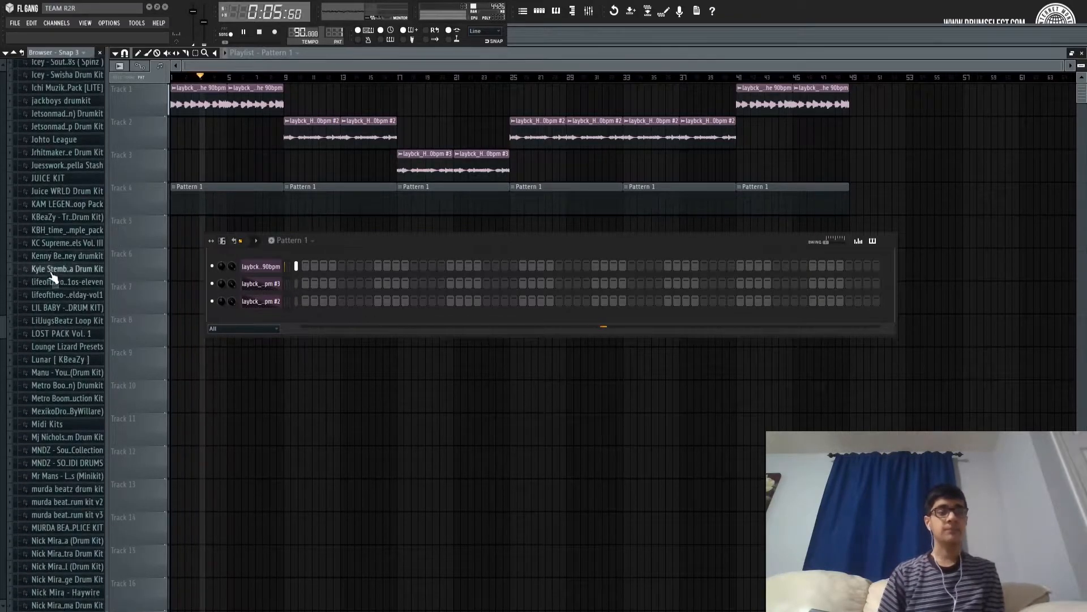
{"action": "scroll", "coordinate": [54, 284], "scroll_direction": "down", "scroll_amount": 5}
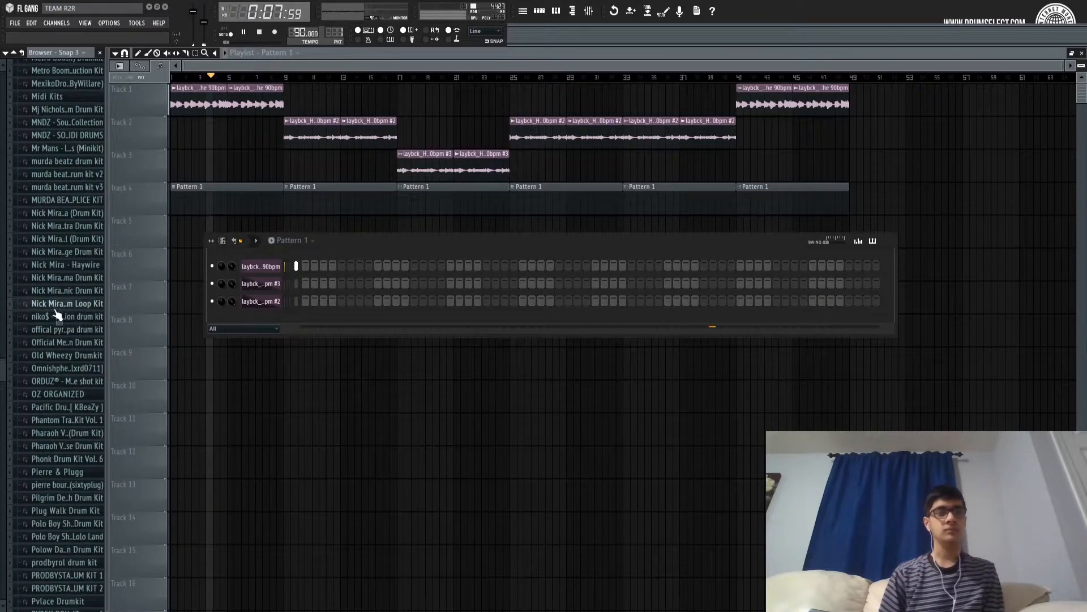
{"action": "key", "text": "space"}
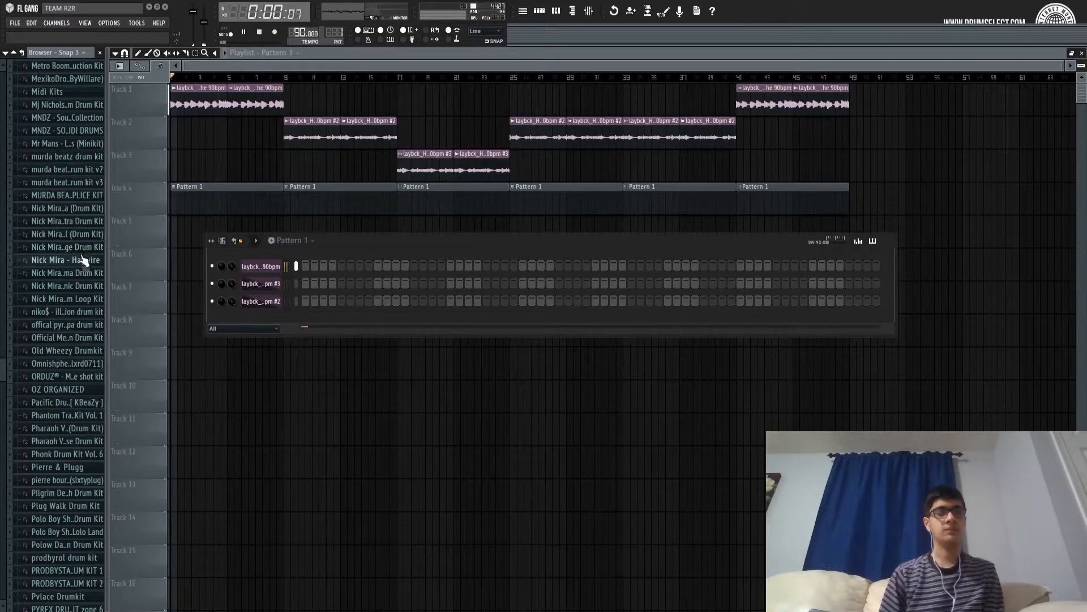
{"action": "left_click", "coordinate": [82, 260]}
{"action": "left_click", "coordinate": [77, 276]}
{"action": "left_click_drag", "start_coordinate": [79, 283], "coordinate": [269, 318]}
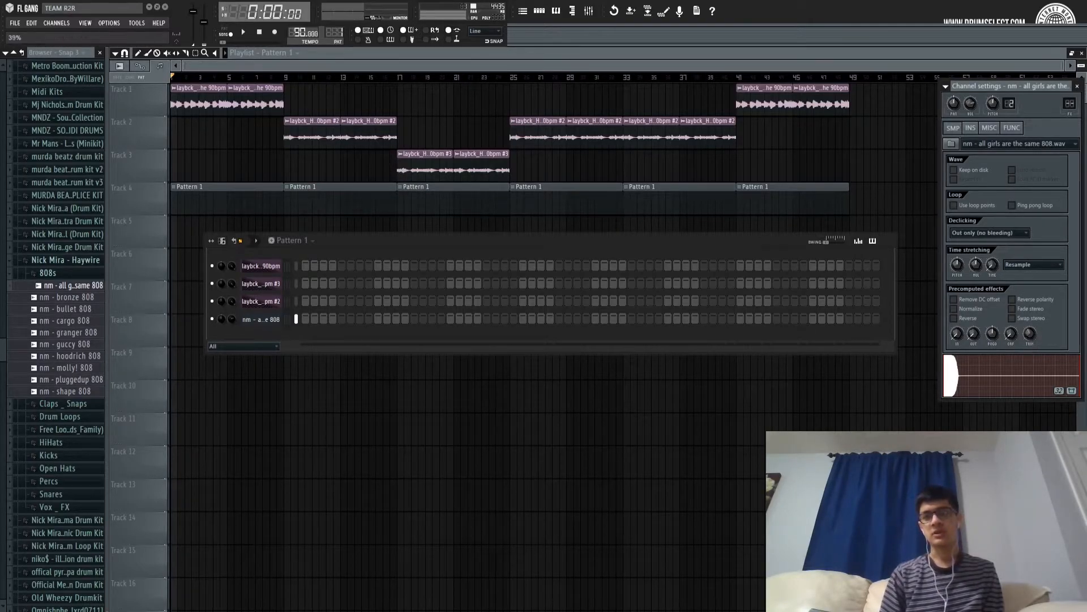
{"action": "left_click", "coordinate": [972, 309]}
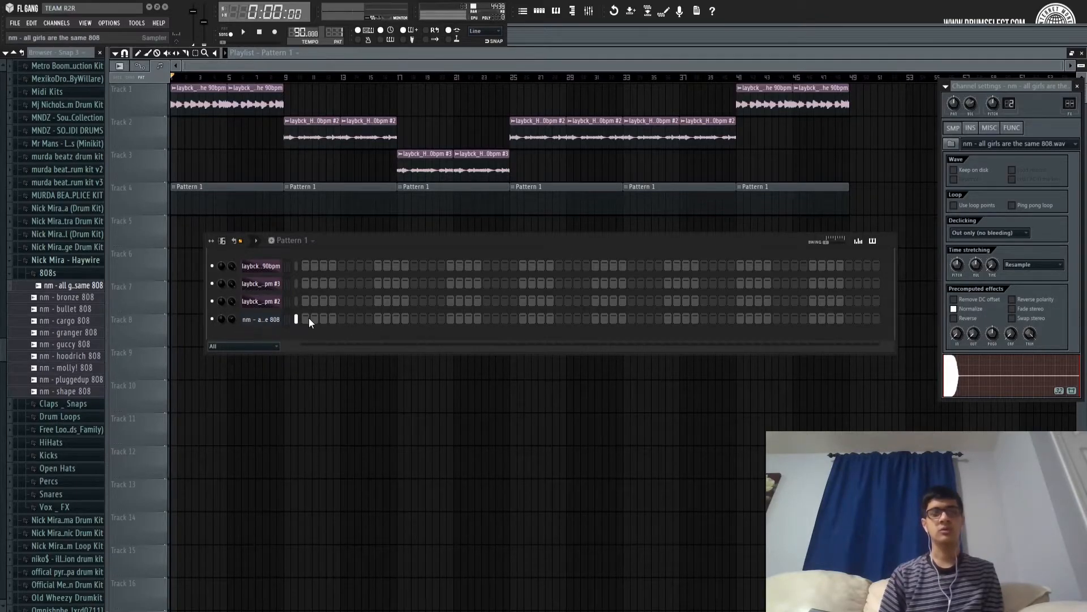
Place a C5 note at the start of the 808's piano roll and bring back the channel rack.
{"action": "key", "text": "F7"}
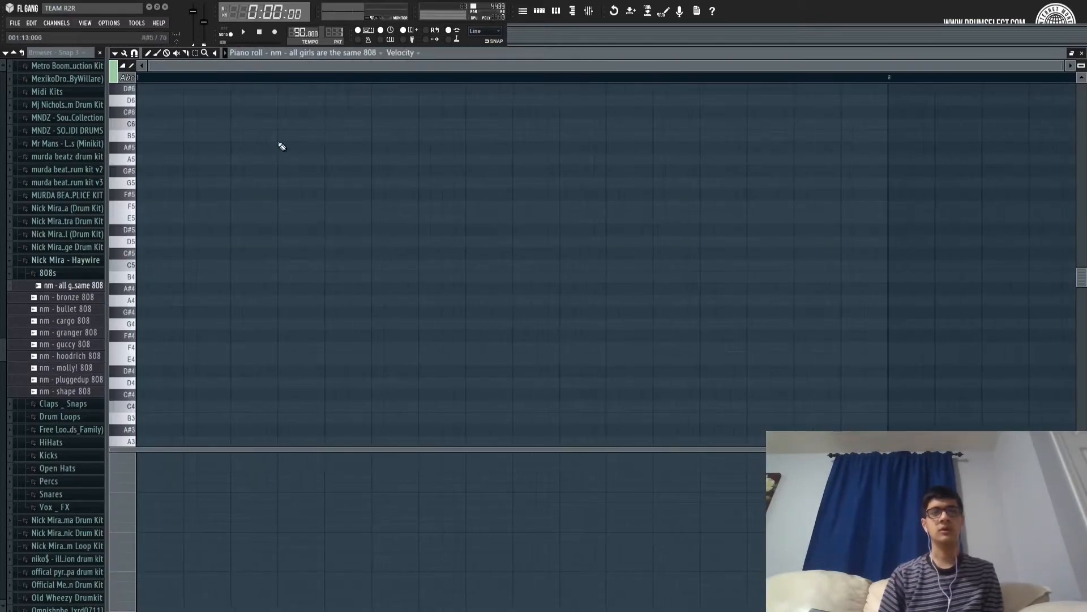
{"action": "left_click", "coordinate": [148, 265]}
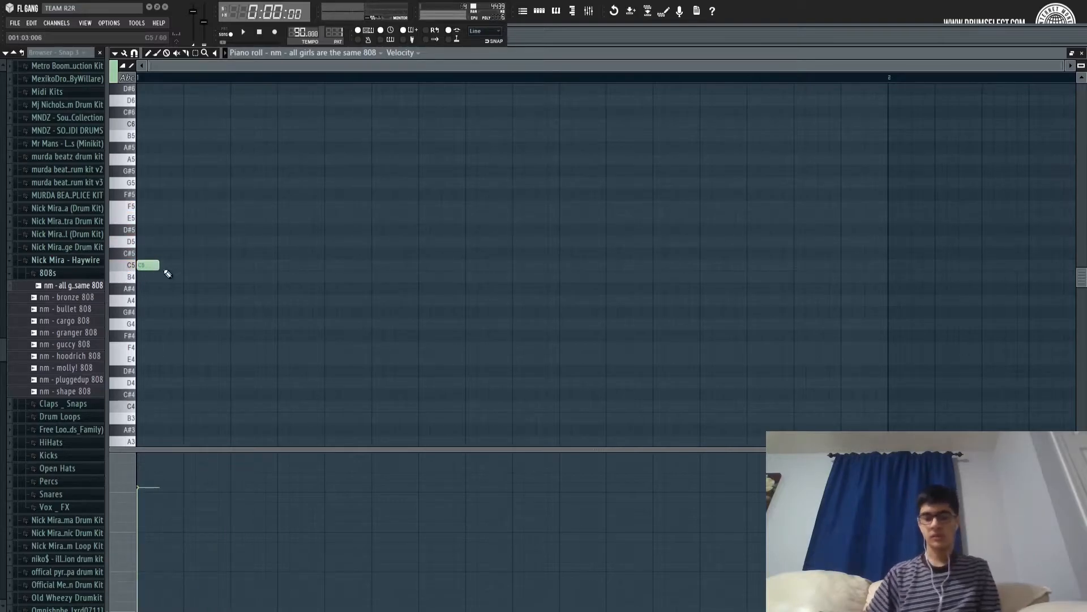
{"action": "left_click", "coordinate": [540, 14]}
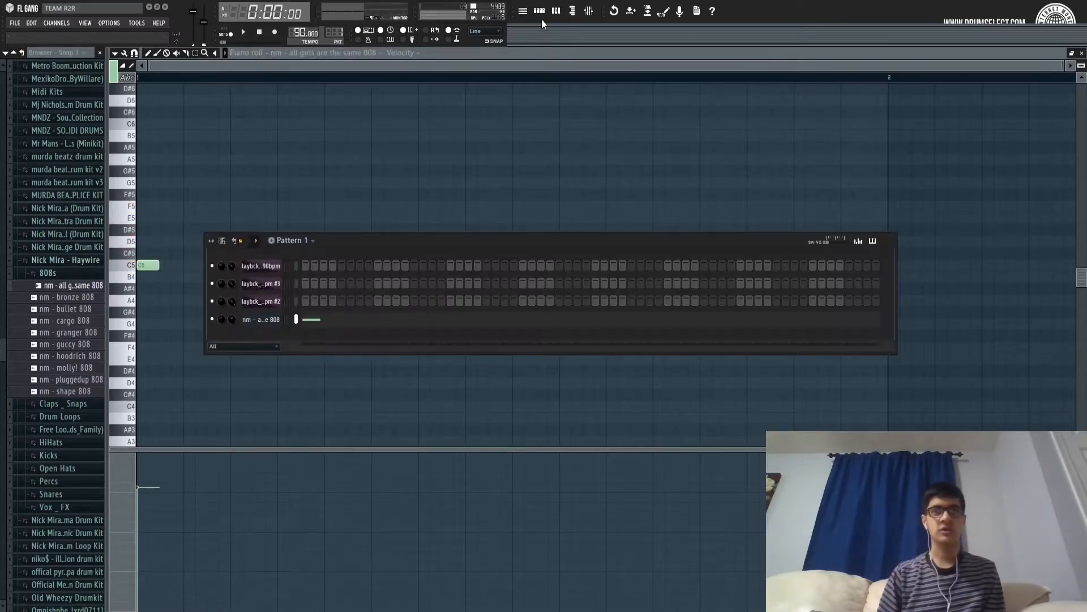
Open the 808 channel's sample in Edison and maximize the Edison window.
{"action": "left_click", "coordinate": [275, 321]}
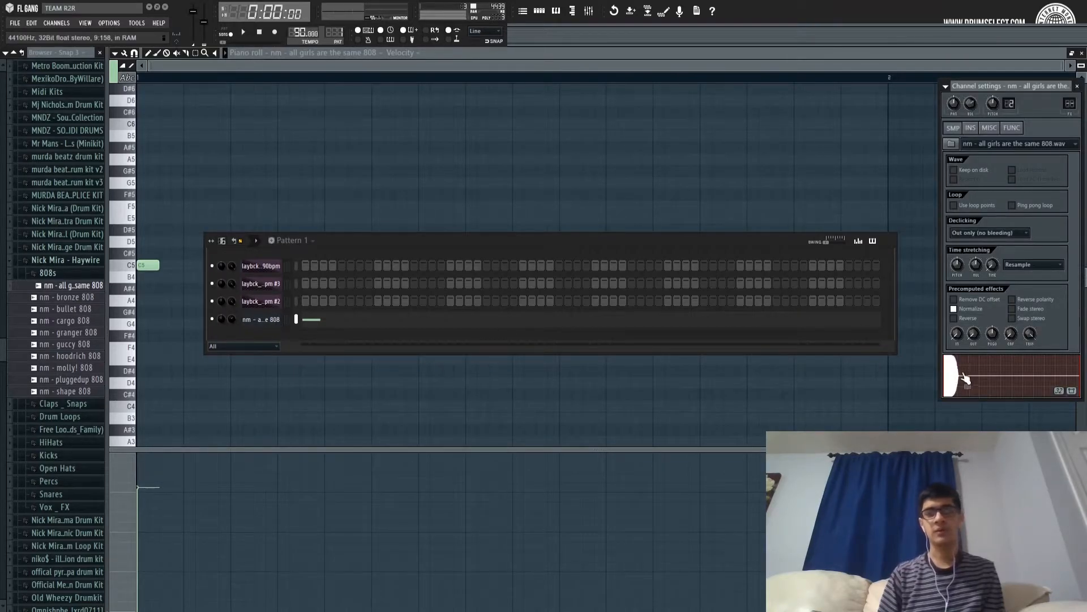
{"action": "left_click", "coordinate": [1006, 395]}
{"action": "left_click_drag", "start_coordinate": [247, 56], "coordinate": [396, 201]}
{"action": "double_click", "coordinate": [315, 197]}
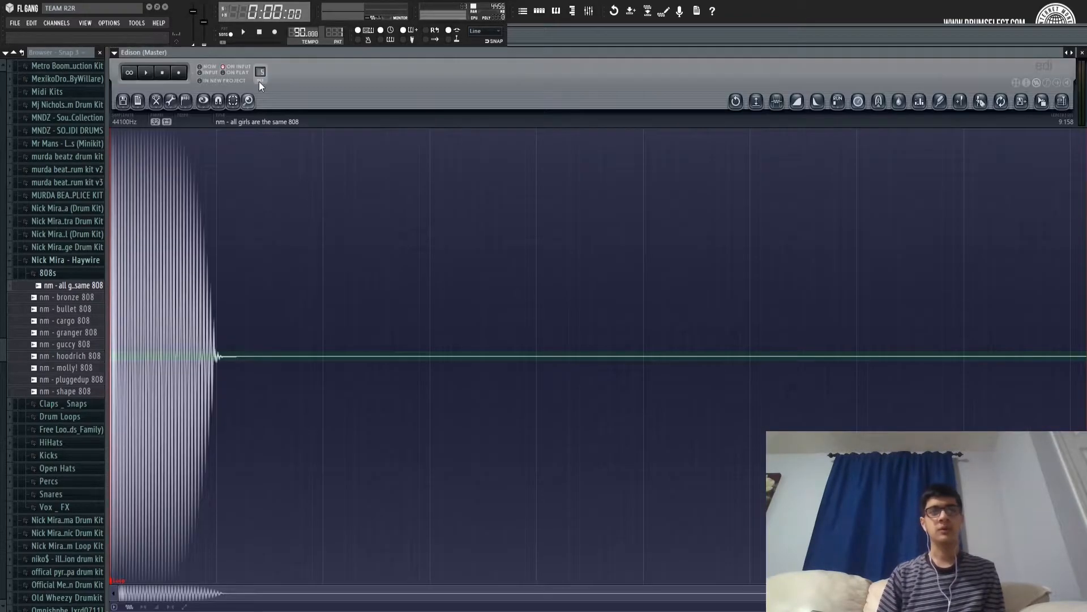
Detect the pitch regions of the 808 sample in Edison and close the Edison window.
{"action": "left_click", "coordinate": [181, 101]}
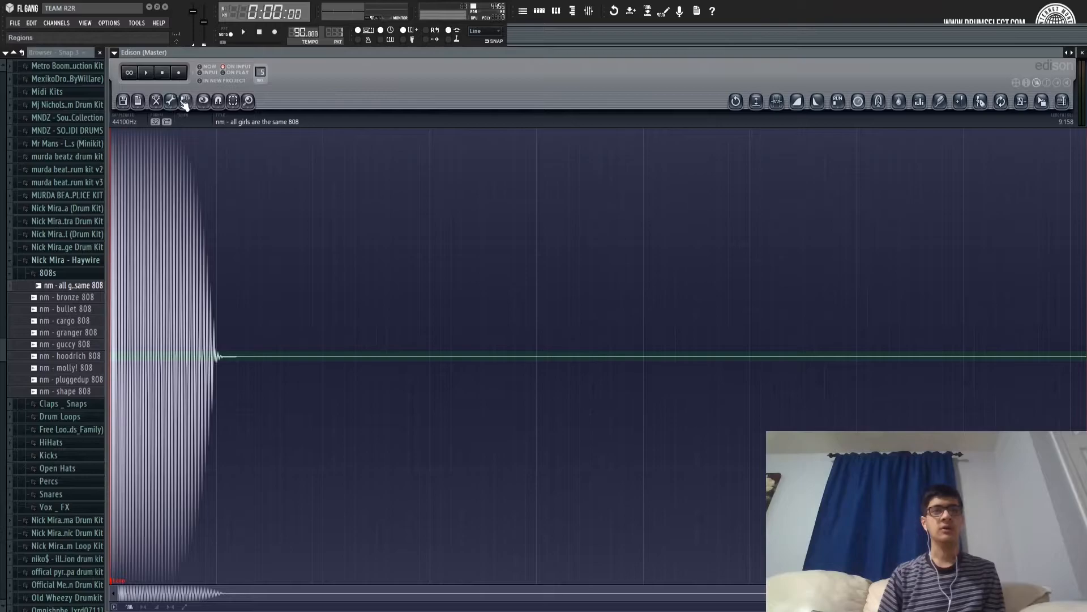
{"action": "left_click", "coordinate": [215, 264]}
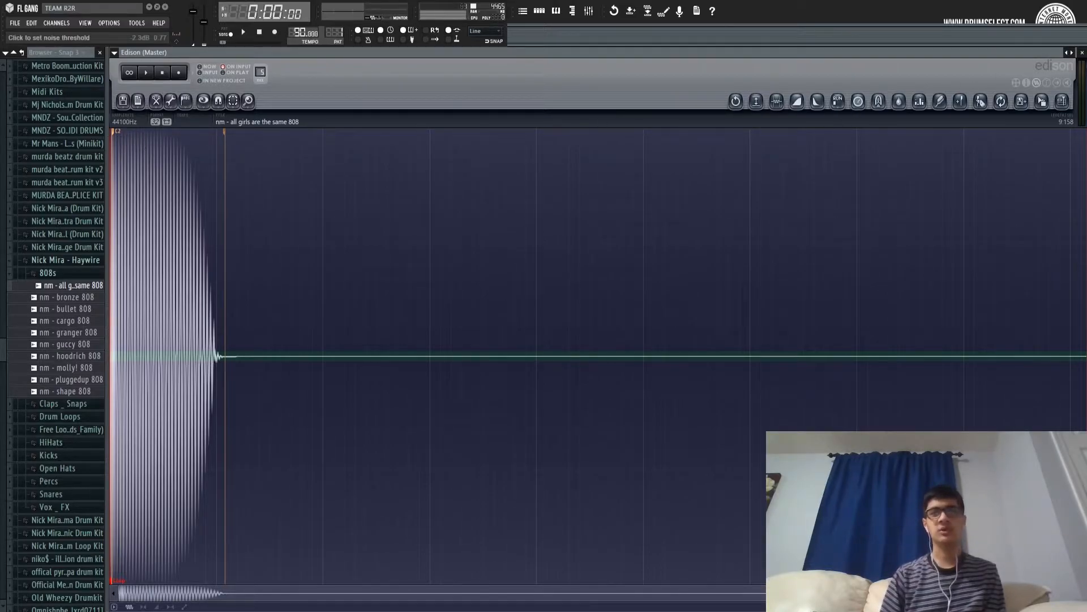
{"action": "left_click", "coordinate": [1083, 53]}
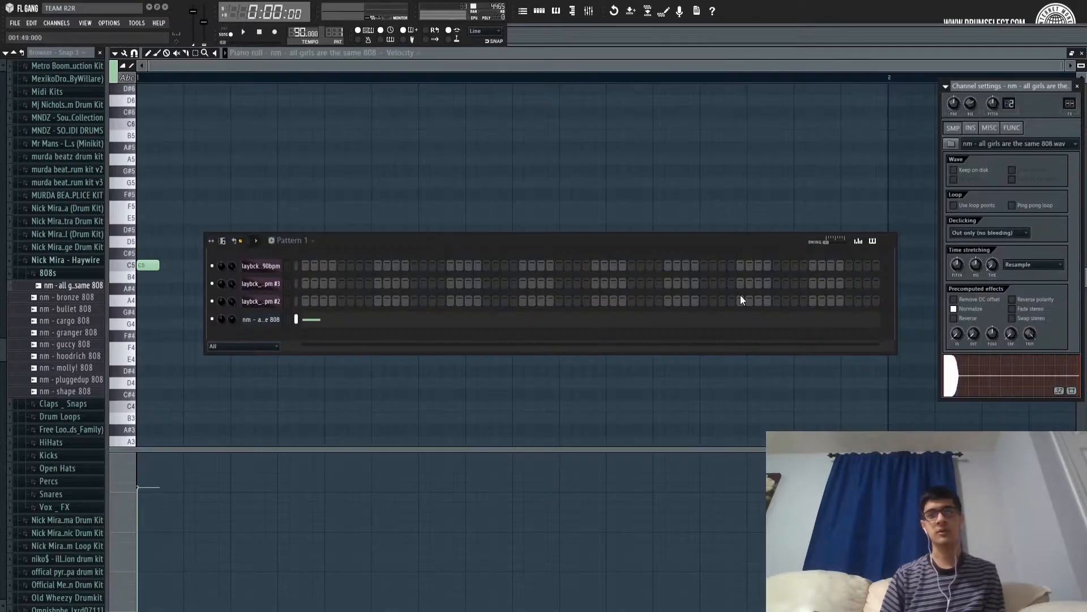
Inspect the 808 channel's envelope and root note settings and return to its piano roll.
{"action": "left_click_drag", "start_coordinate": [1016, 102], "coordinate": [471, 153]}
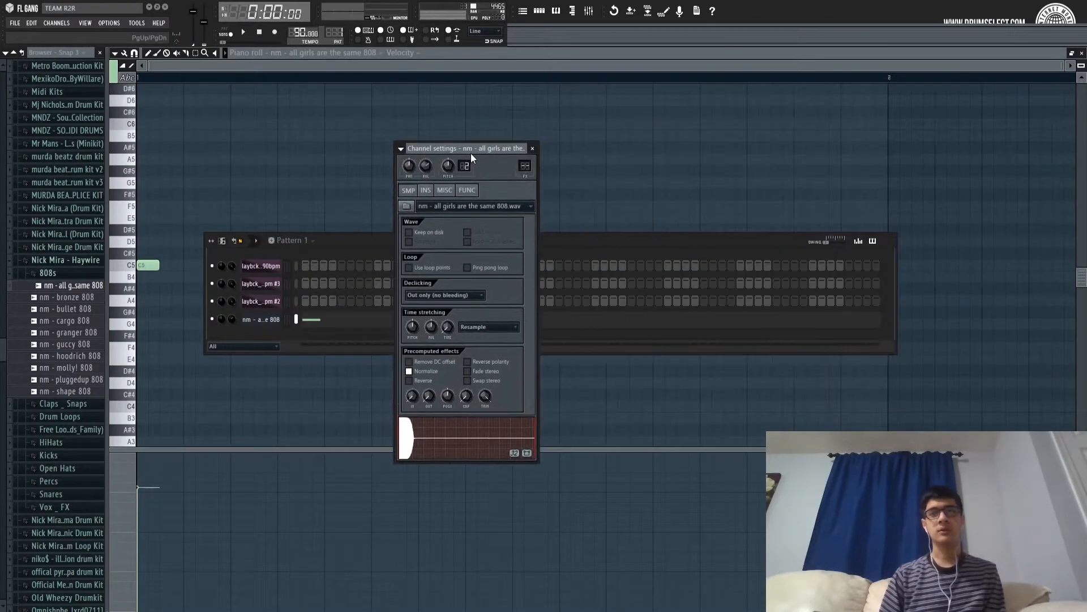
{"action": "left_click", "coordinate": [426, 190]}
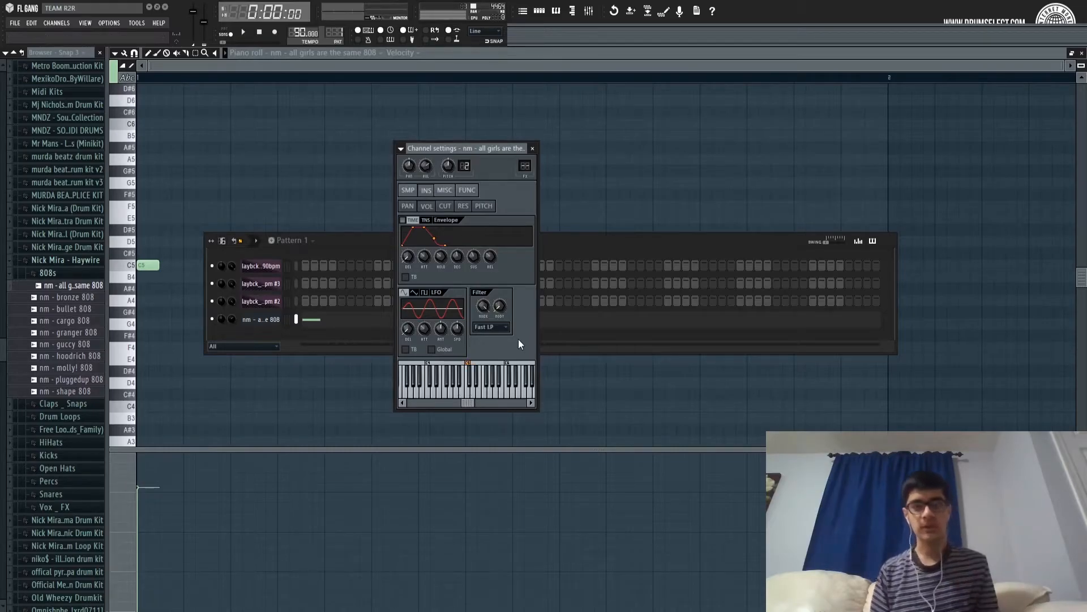
{"action": "left_click", "coordinate": [583, 215]}
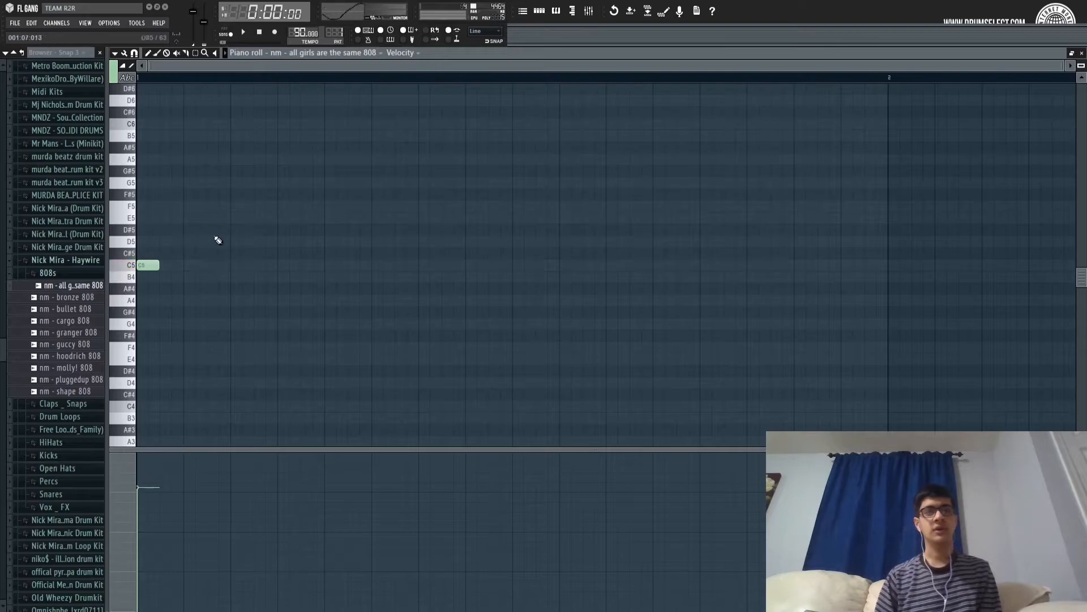
Transpose the opening 808 note up two octaves to C7 and play the pattern.
{"action": "key", "text": "ctrl+Up"}
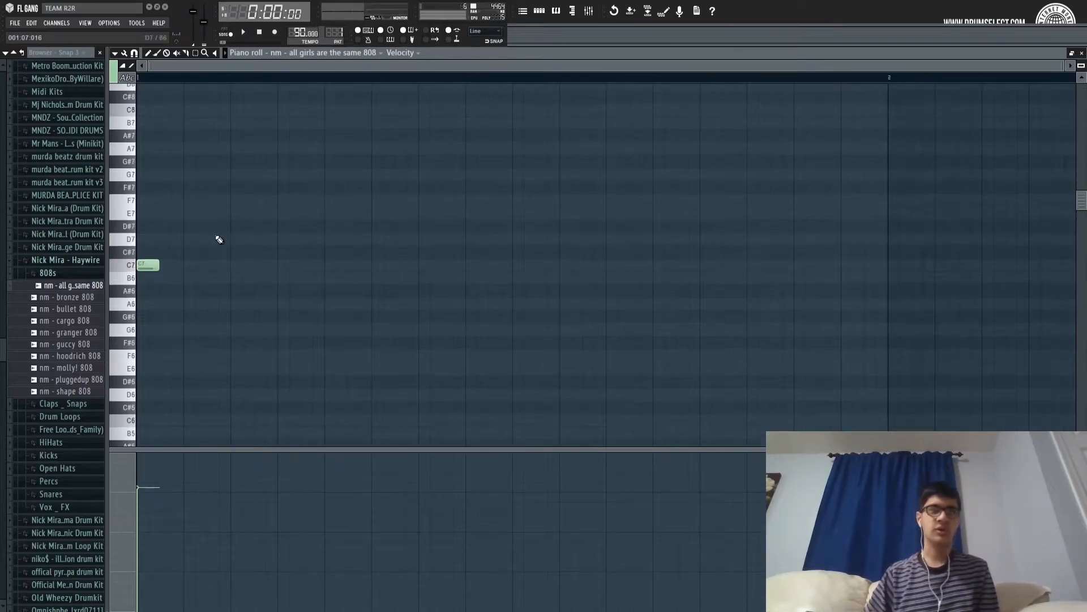
{"action": "key", "text": "space"}
{"action": "key", "text": "space"}
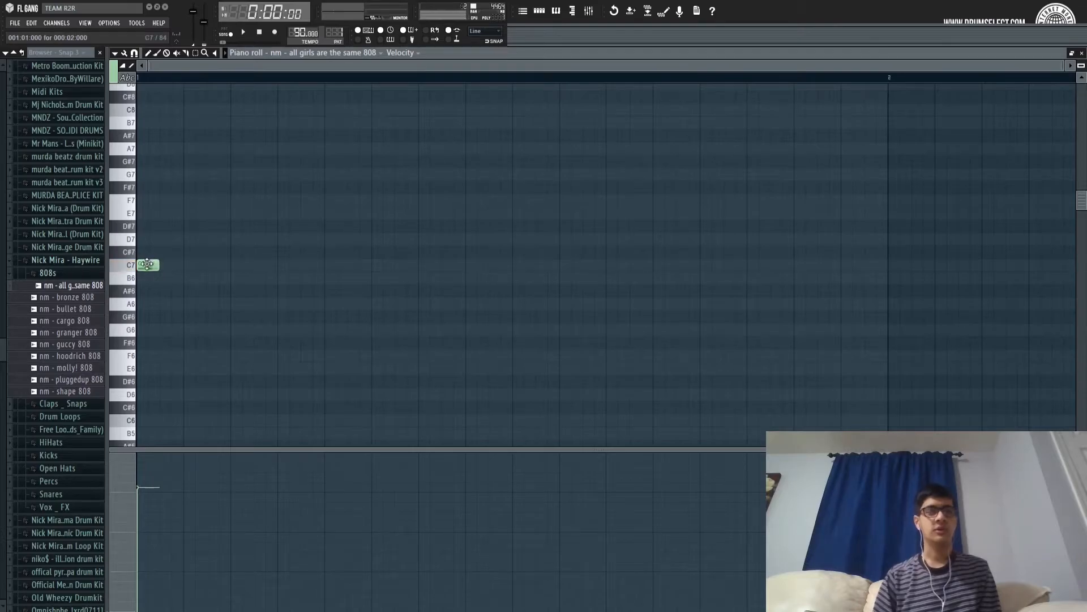
Audition the keys below C7, move the opening 808 note to F6 and play it.
{"action": "left_click", "coordinate": [129, 292]}
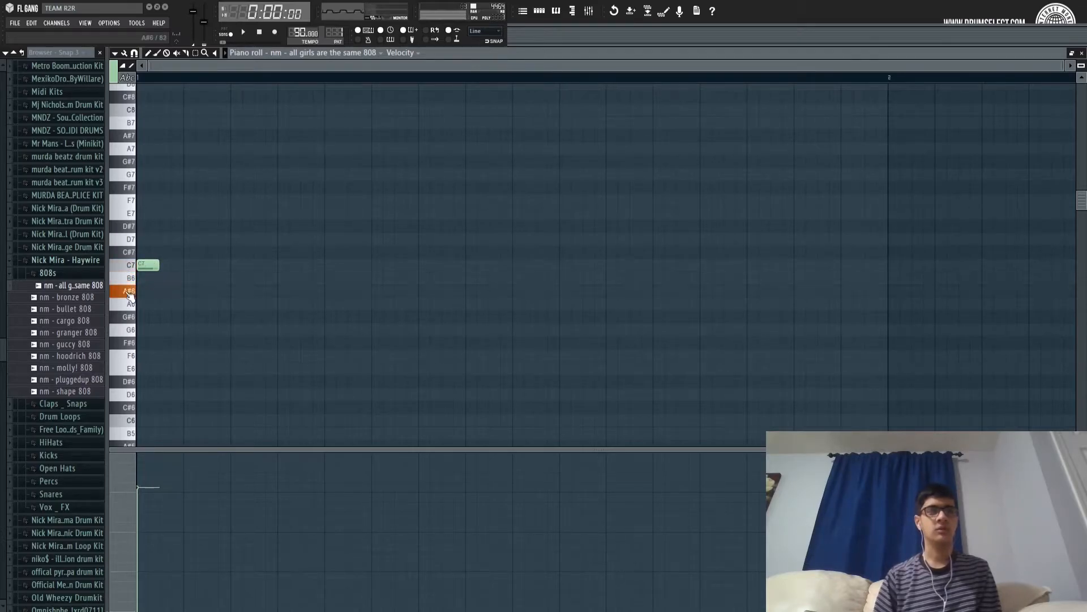
{"action": "left_click_drag", "start_coordinate": [132, 306], "coordinate": [128, 355]}
{"action": "left_click_drag", "start_coordinate": [149, 265], "coordinate": [149, 355]}
{"action": "key", "text": "space"}
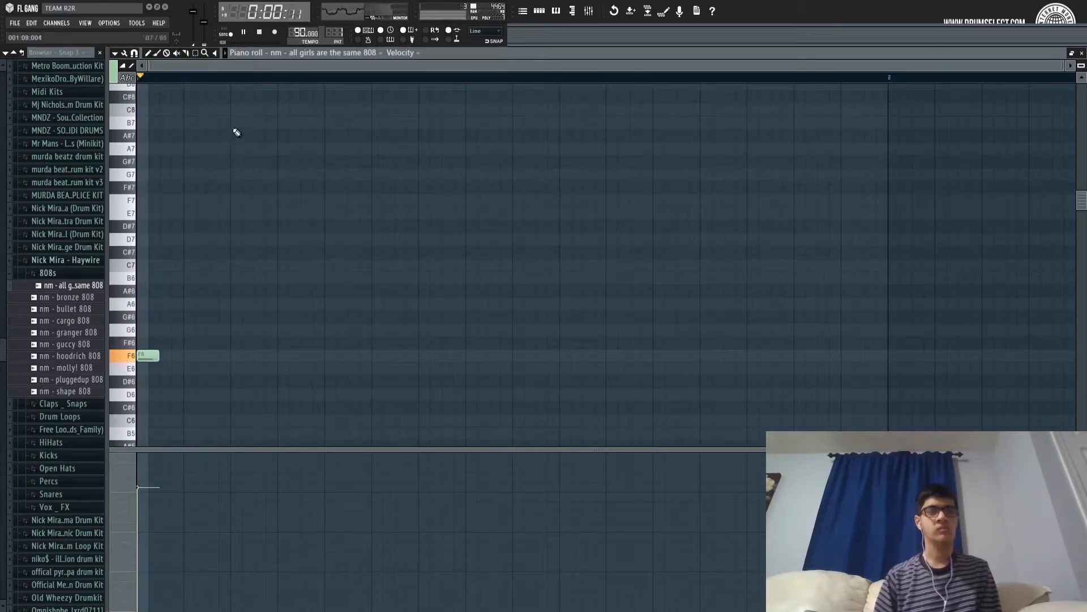
Add a second 808 note at step 7 of bar 1, set it to C#6 and listen to it.
{"action": "scroll", "coordinate": [192, 283], "scroll_direction": "down", "scroll_amount": 3}
{"action": "key", "text": "space"}
{"action": "left_click", "coordinate": [207, 300]}
{"action": "key", "text": "space"}
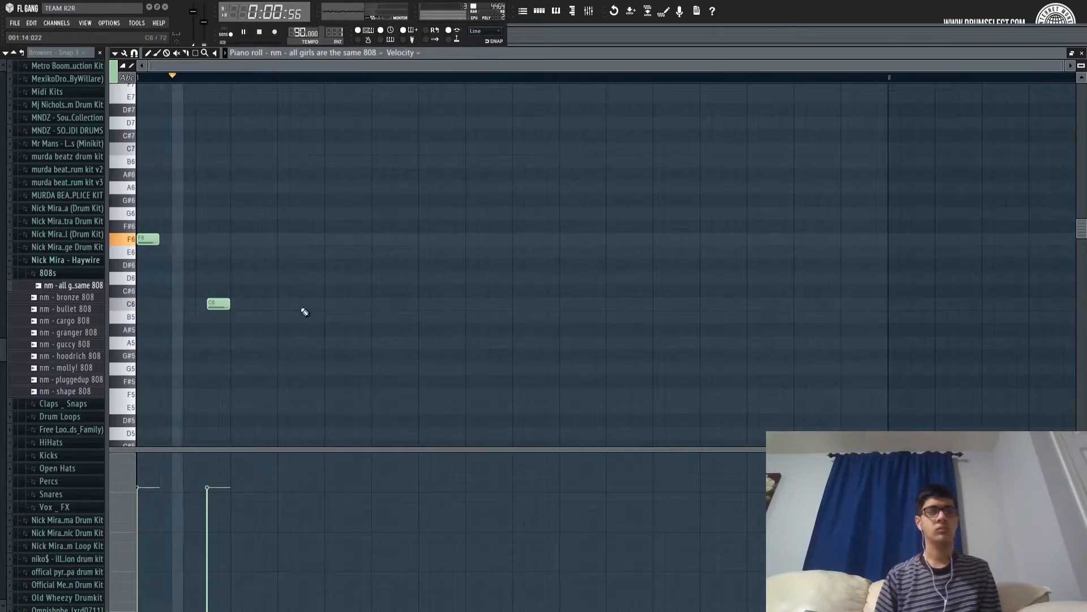
{"action": "key", "text": "space"}
{"action": "left_click_drag", "start_coordinate": [222, 306], "coordinate": [221, 292]}
{"action": "key", "text": "space"}
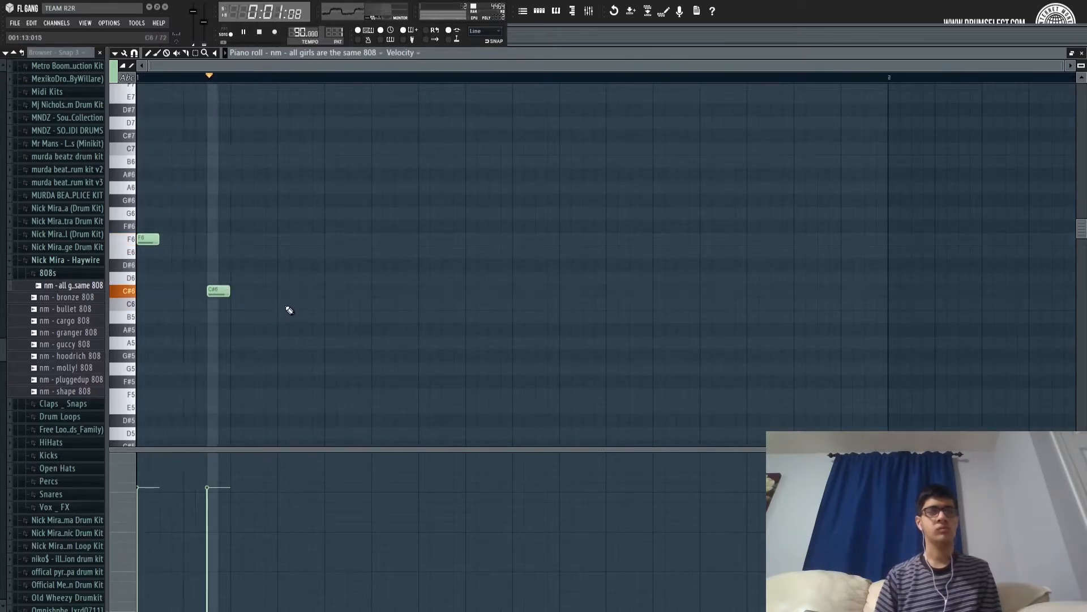
Continue the 808 line with a C6 note at step 17 and an A#5 note at step 23, checking each by playback.
{"action": "key", "text": "space"}
{"action": "left_click", "coordinate": [328, 306]}
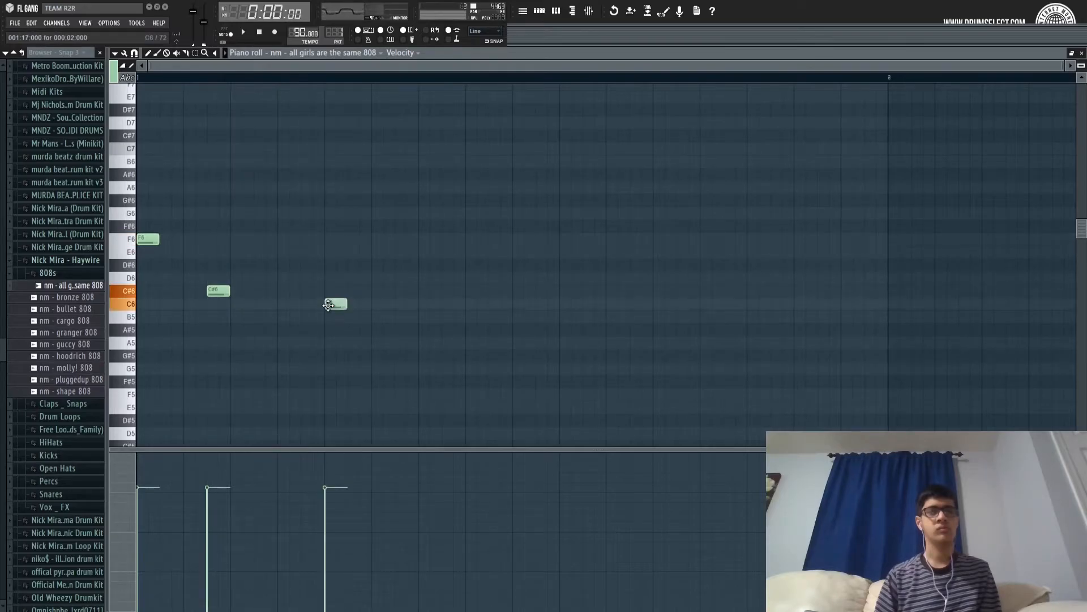
{"action": "key", "text": "space"}
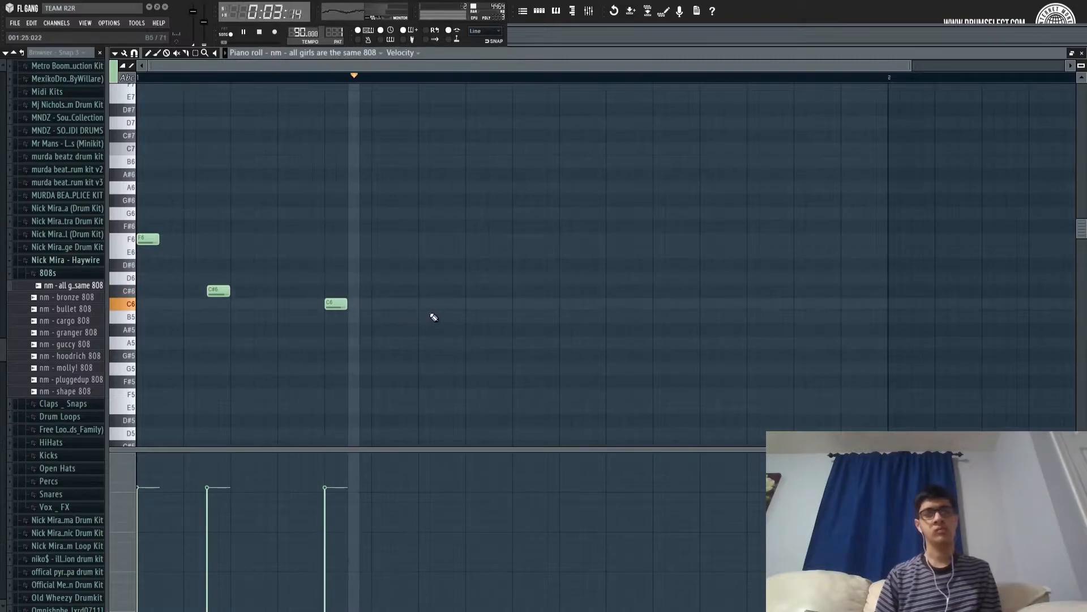
{"action": "key", "text": "space"}
{"action": "left_click", "coordinate": [396, 331]}
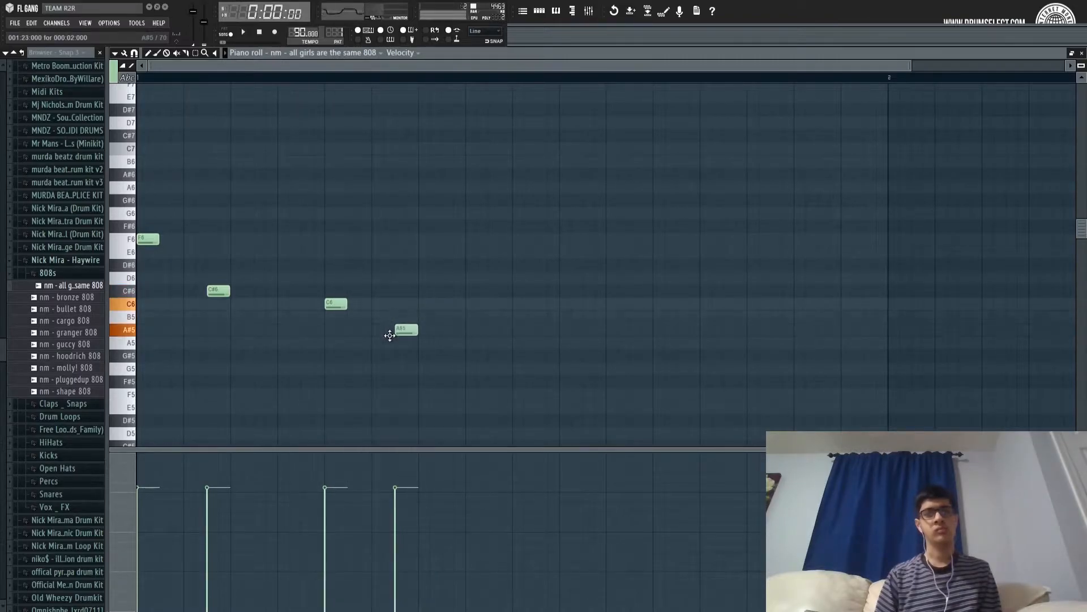
{"action": "key", "text": "space"}
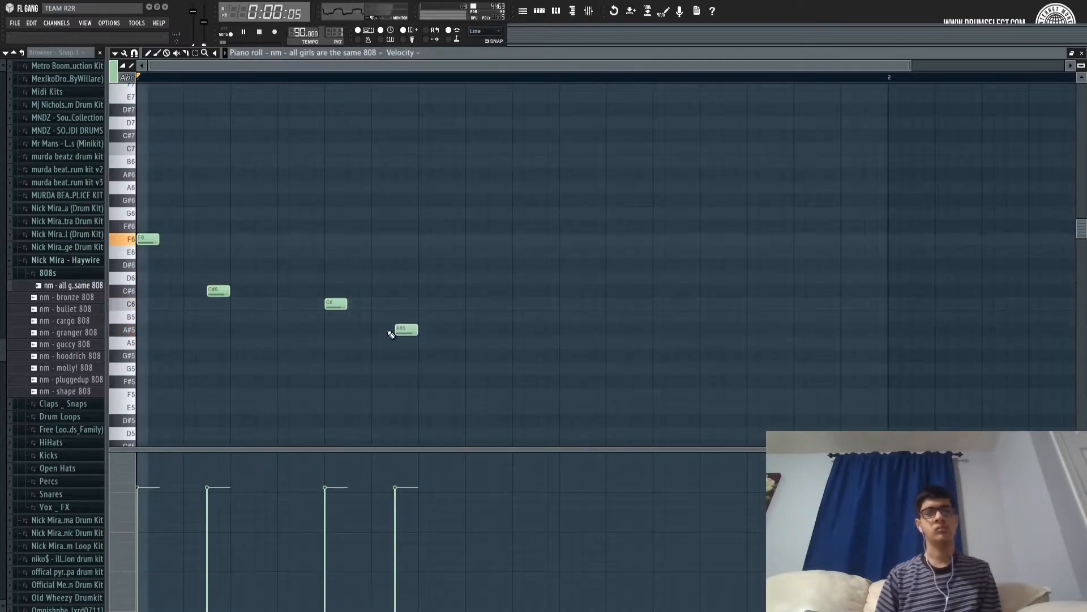
{"action": "scroll", "coordinate": [388, 113], "scroll_direction": "down", "scroll_amount": 1}
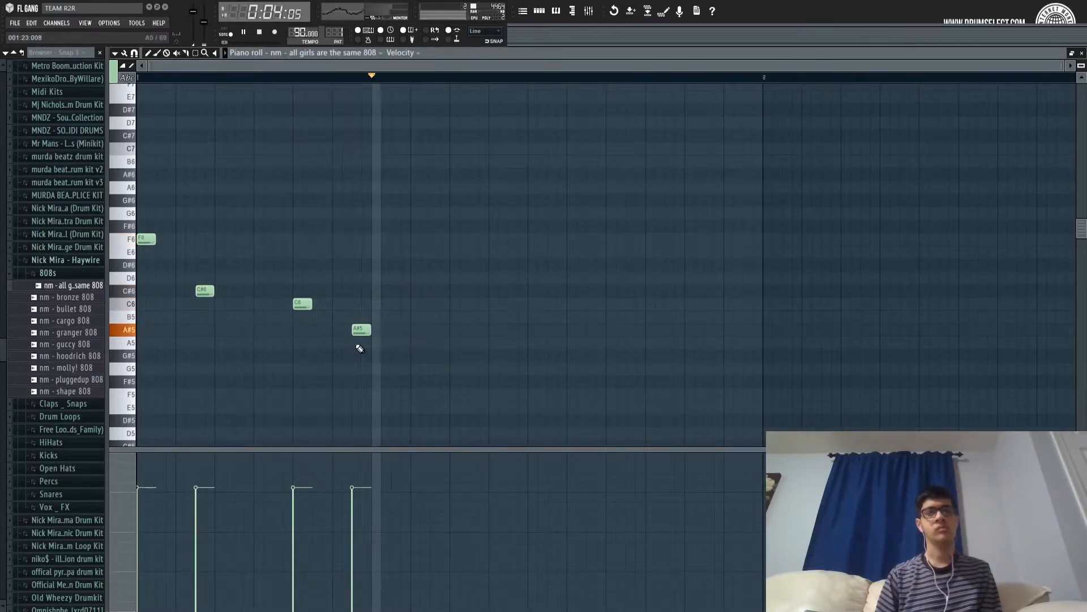
Finish the half-bar 808 phrase with an A#5 note at step 29 and a C6 note at step 31.
{"action": "left_click", "coordinate": [452, 333]}
{"action": "key", "text": "space"}
{"action": "right_click", "coordinate": [452, 333]}
{"action": "left_click", "coordinate": [413, 331]}
{"action": "left_click", "coordinate": [435, 305]}
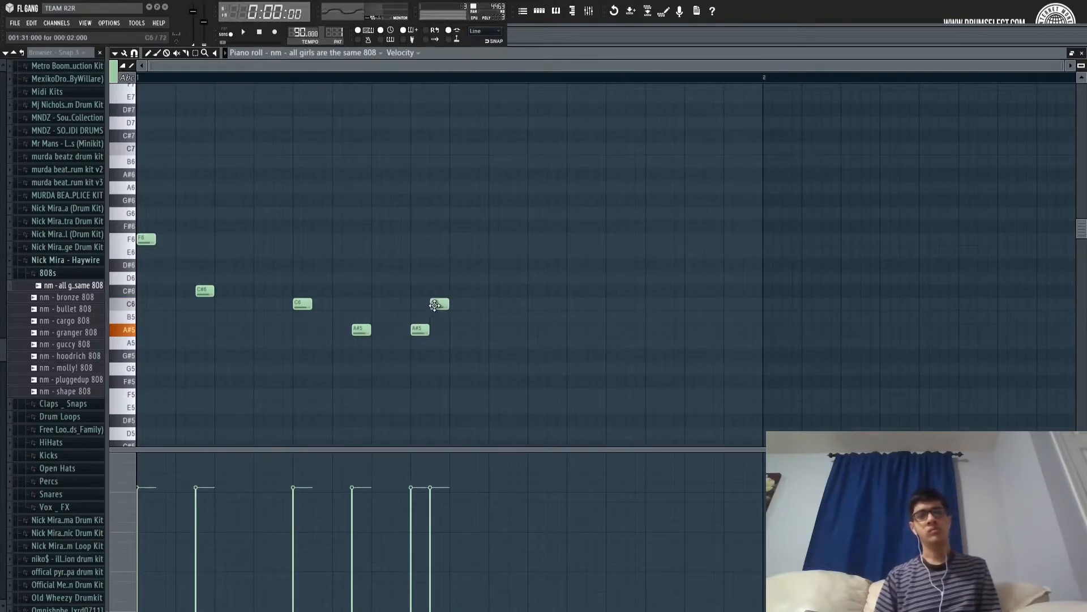
{"action": "mouse_move", "coordinate": [435, 306]}
{"action": "left_mouse_down"}
{"action": "mouse_move", "coordinate": [435, 248]}
{"action": "mouse_move", "coordinate": [448, 313]}
{"action": "mouse_move", "coordinate": [436, 311]}
{"action": "left_mouse_up"}
Duplicate the 808 phrase into the second half of bar 1 and transpose all notes down one octave during playback.
{"action": "key", "text": "ctrl+b"}
{"action": "key", "text": "space"}
{"action": "scroll", "coordinate": [571, 88], "scroll_direction": "down", "scroll_amount": 2}
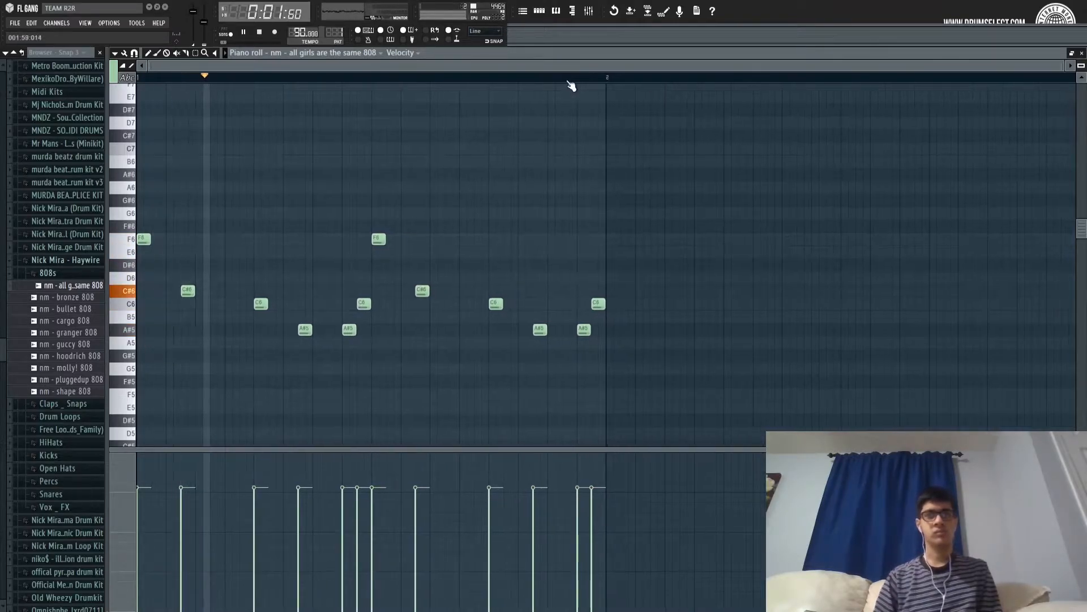
{"action": "key", "text": "ctrl+Down"}
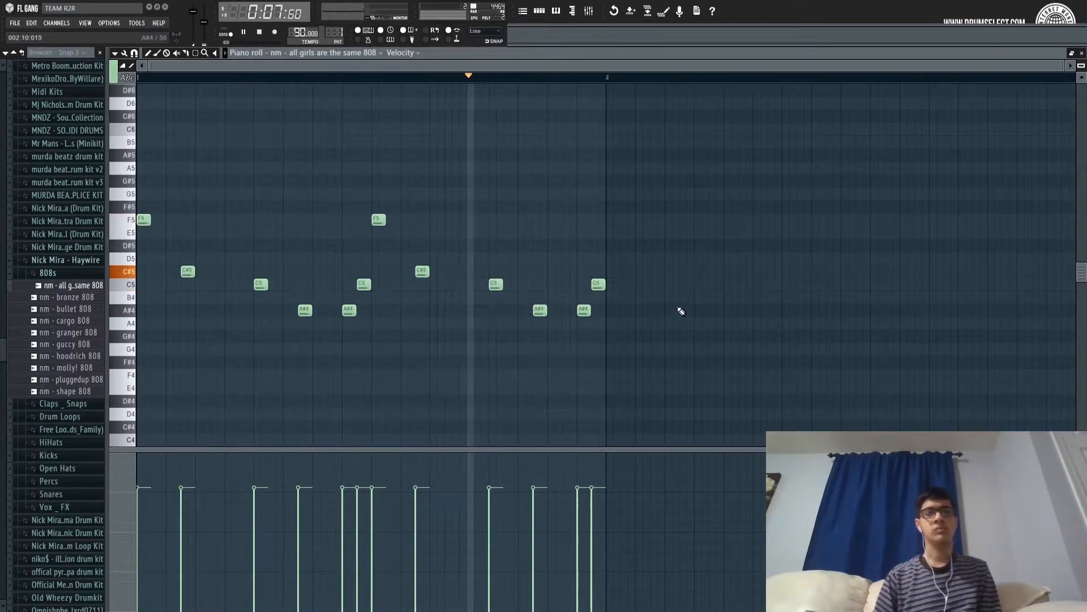
Duplicate the full 808 line into bar 2 and try an extra A#4 note there, removing it again.
{"action": "key", "text": "ctrl+b"}
{"action": "key", "text": "ctrl+d"}
{"action": "scroll", "coordinate": [697, 134], "scroll_direction": "down", "scroll_amount": 2}
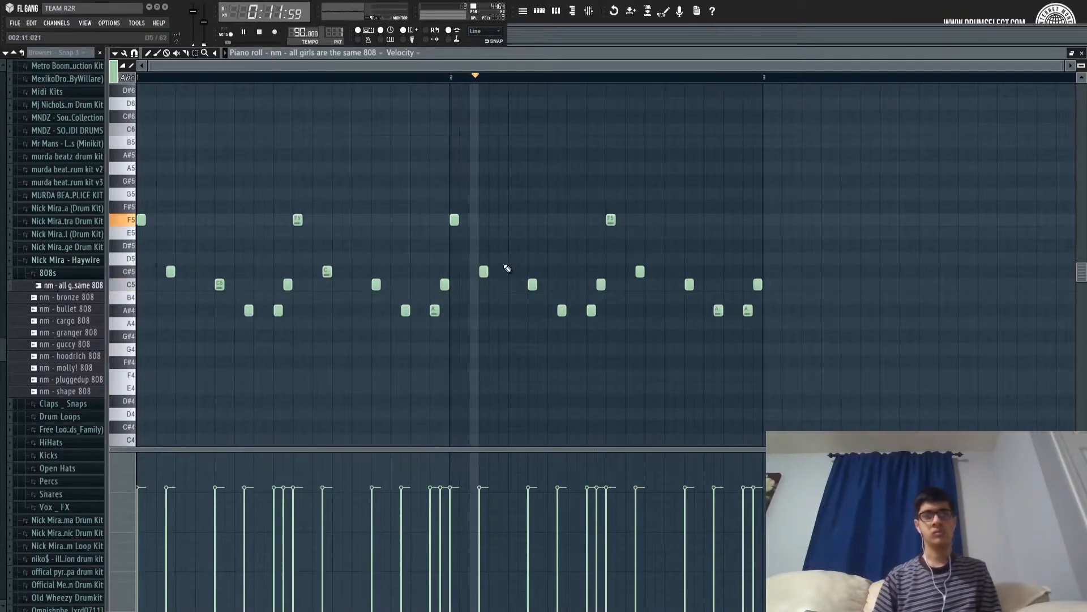
{"action": "left_click", "coordinate": [582, 310]}
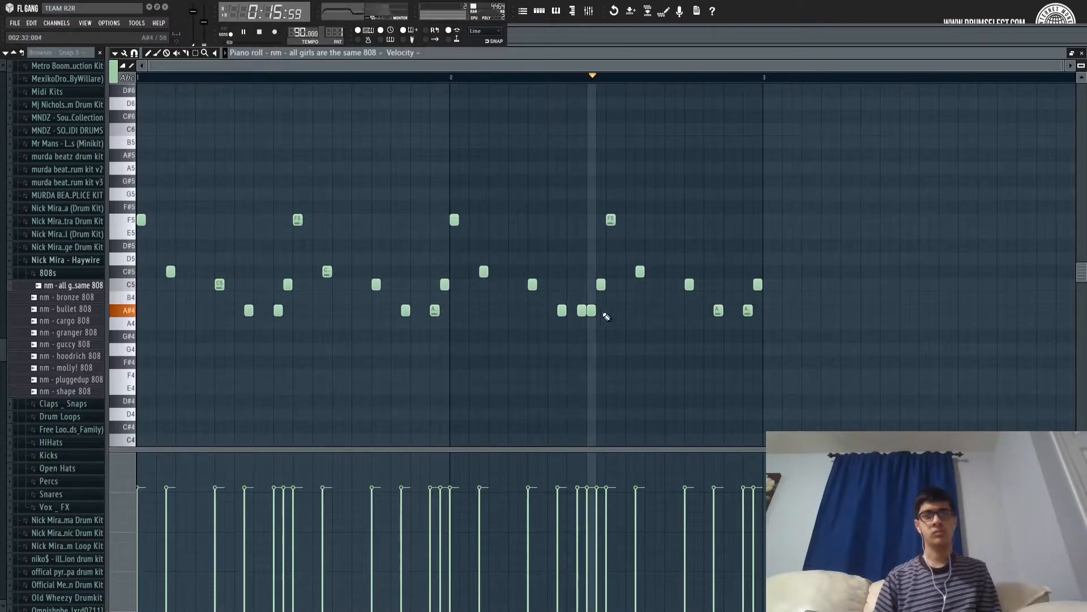
{"action": "right_click", "coordinate": [584, 310]}
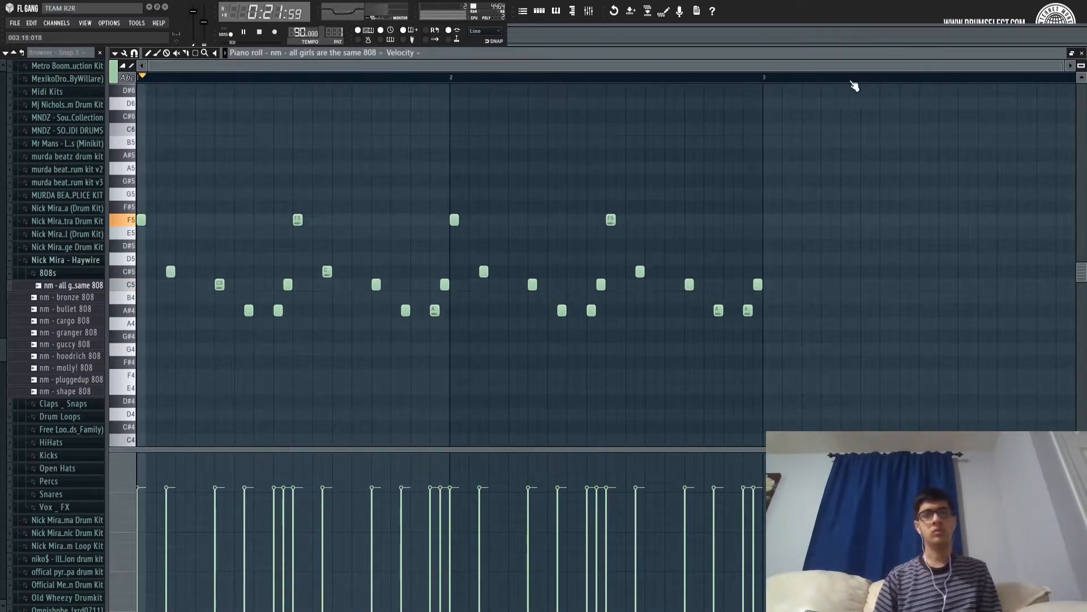
{"action": "key", "text": "space"}
Check the 808 pattern in the channel rack and play it back from the piano roll.
{"action": "left_click", "coordinate": [547, 12]}
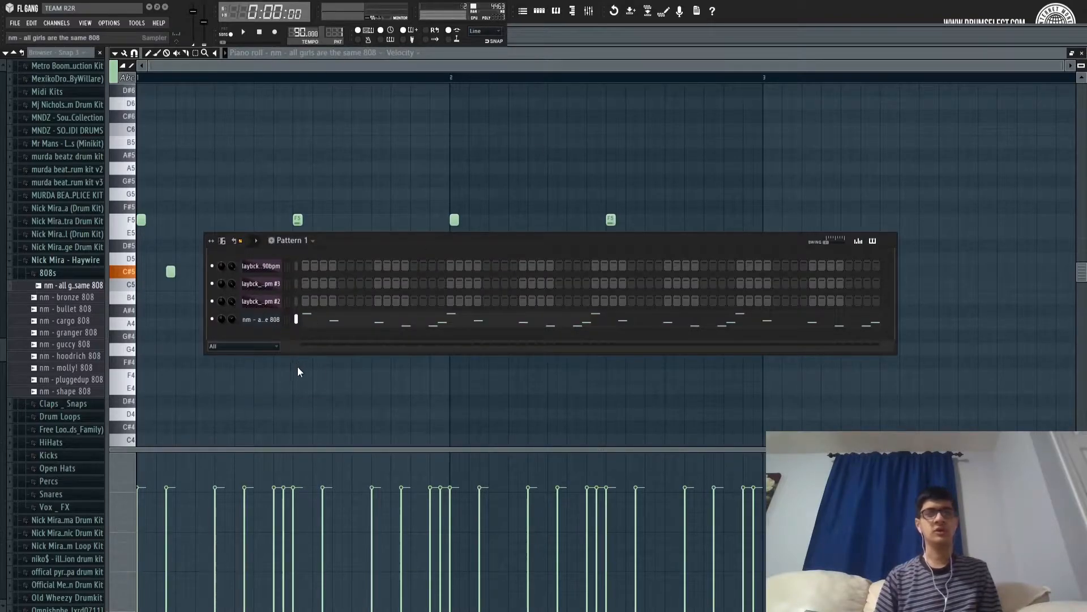
{"action": "key", "text": "F6"}
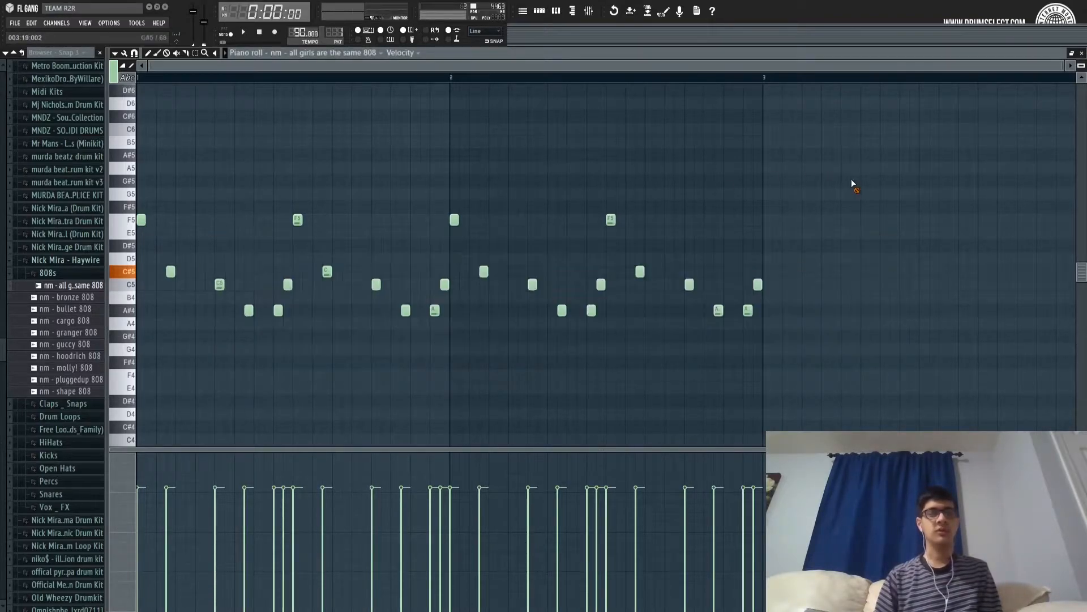
{"action": "key", "text": "space"}
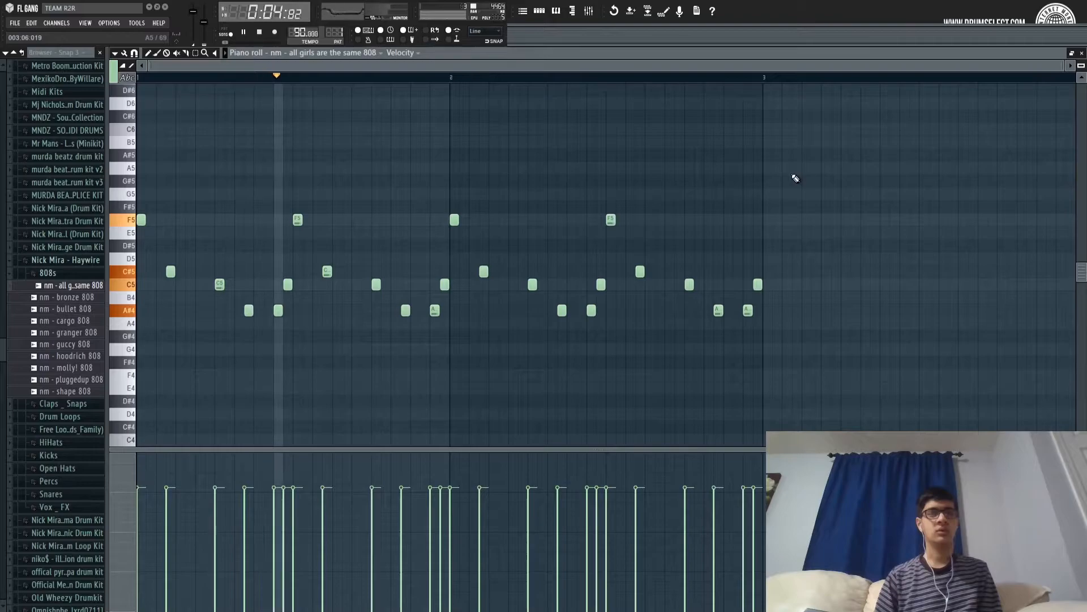
{"action": "key", "text": "space"}
Solo the 808 channel in the channel rack and play its pattern from the piano roll.
{"action": "left_click", "coordinate": [539, 12]}
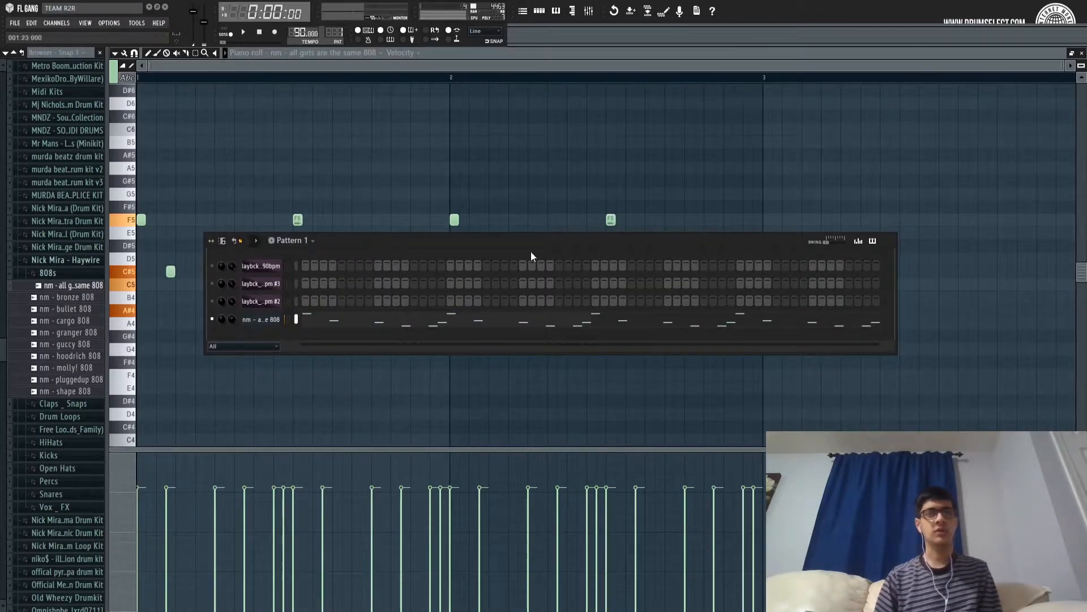
{"action": "key", "text": "space"}
{"action": "key", "text": "F6"}
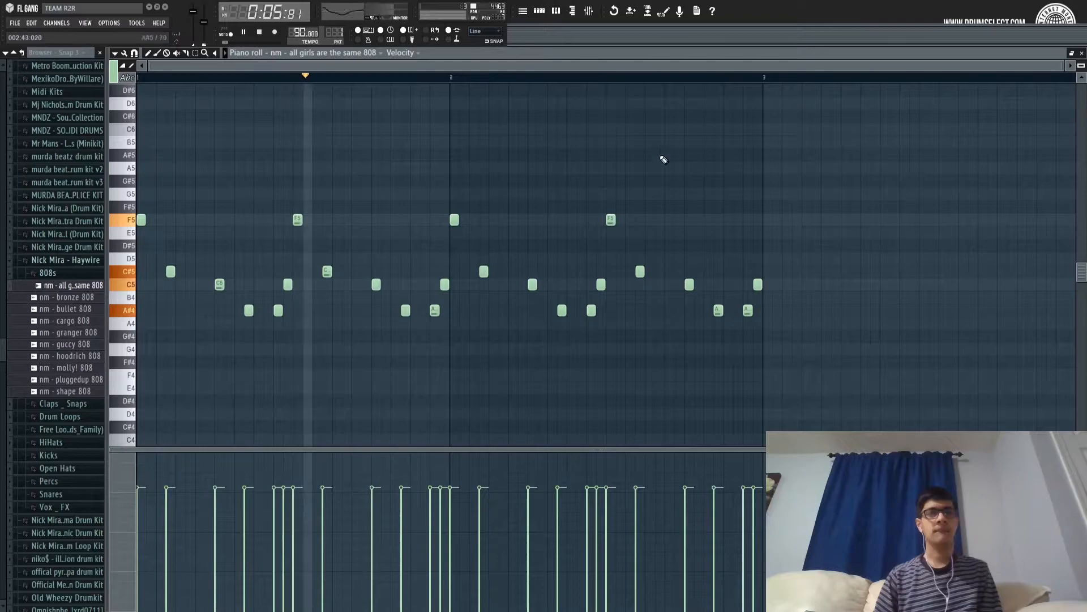
{"action": "key", "text": "space"}
Check the playlist, reopen the 808's piano roll and shorten all its notes to one step.
{"action": "left_click", "coordinate": [524, 11]}
{"action": "left_click", "coordinate": [541, 13]}
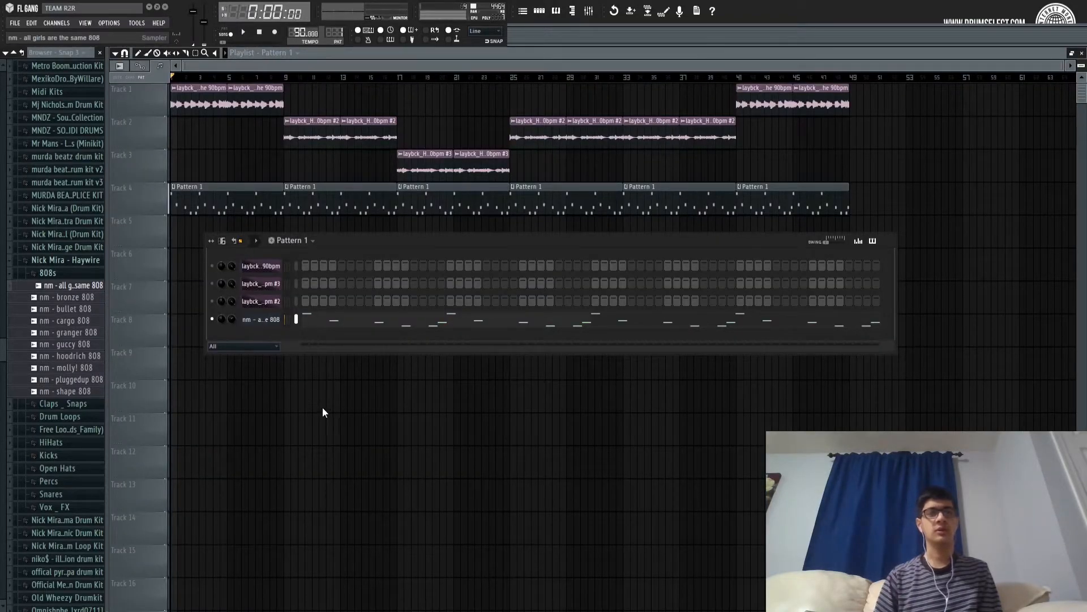
{"action": "left_click", "coordinate": [349, 321]}
{"action": "key", "text": "space"}
{"action": "scroll", "coordinate": [427, 85], "scroll_direction": "down", "scroll_amount": 5}
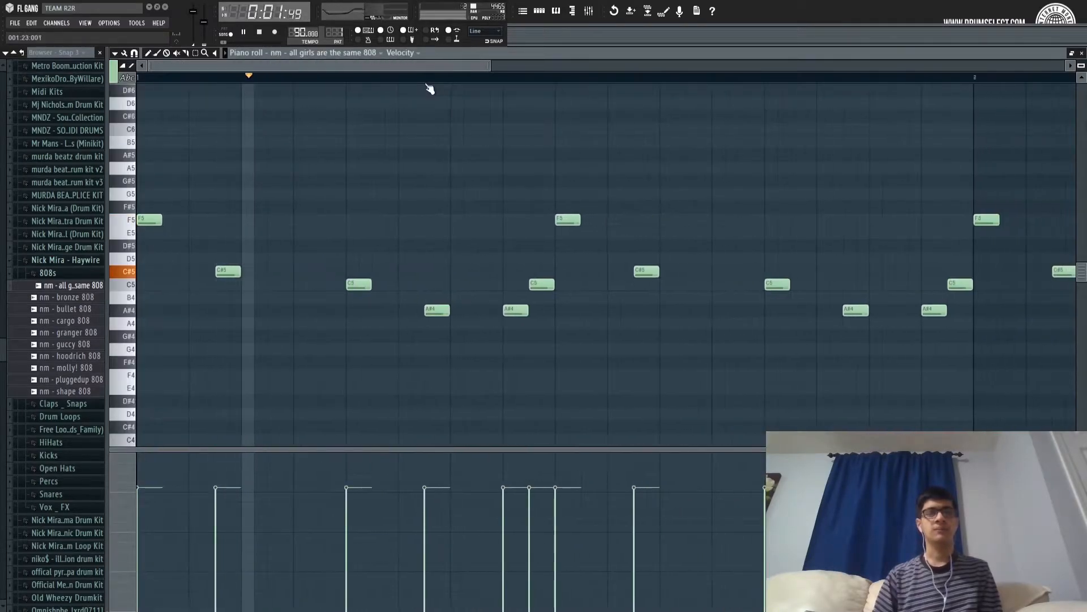
{"action": "key", "text": "shift+d"}
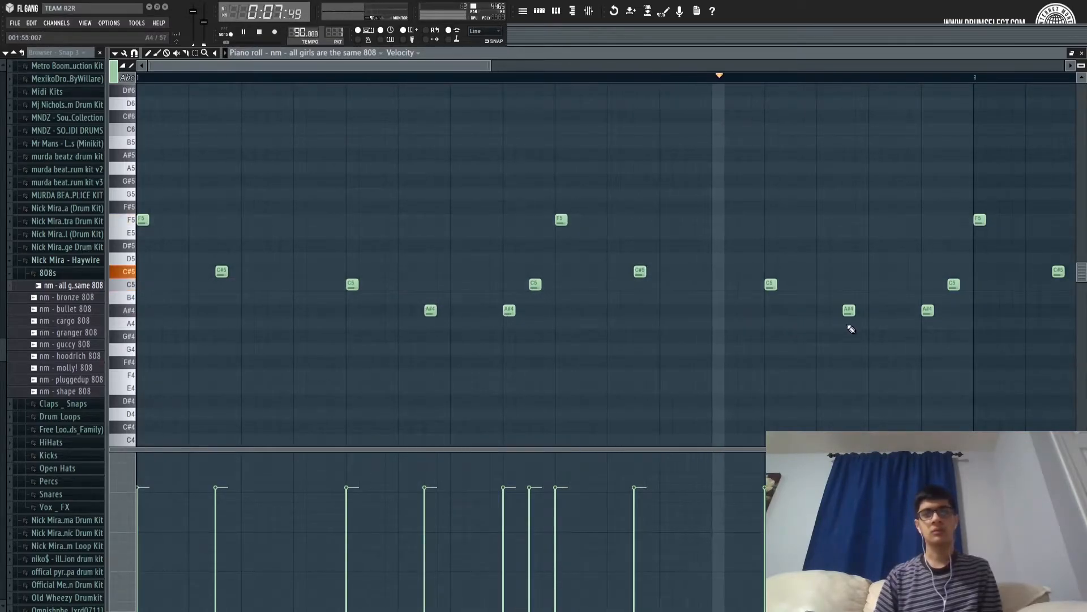
Add one-step A#4 notes at step 56 of bar 1 and shortly before the bar's final A#4 note.
{"action": "left_click", "coordinate": [885, 311]}
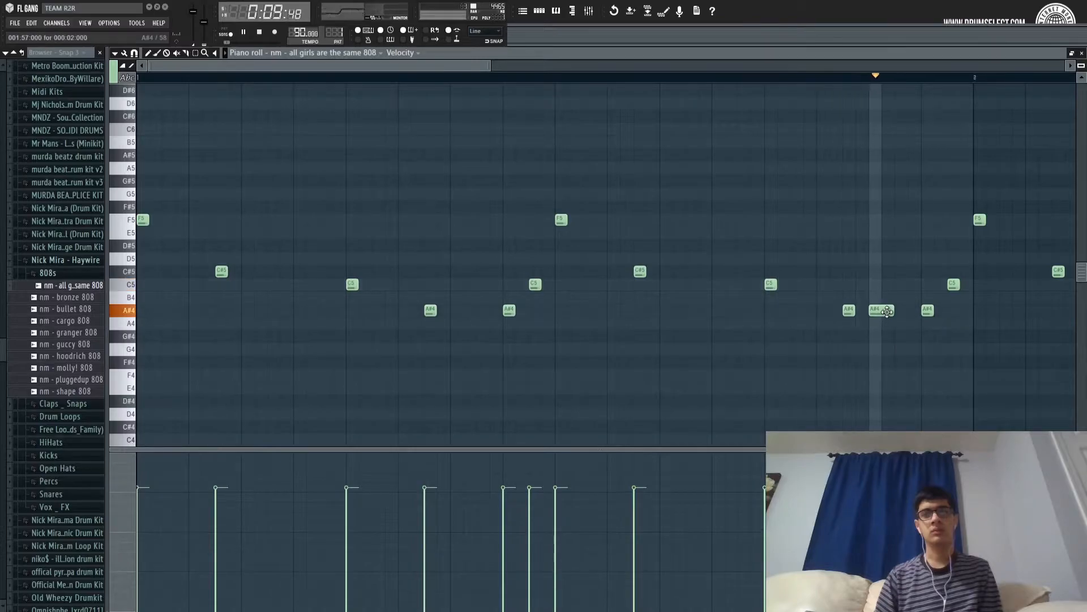
{"action": "left_click_drag", "start_coordinate": [886, 311], "coordinate": [854, 308]}
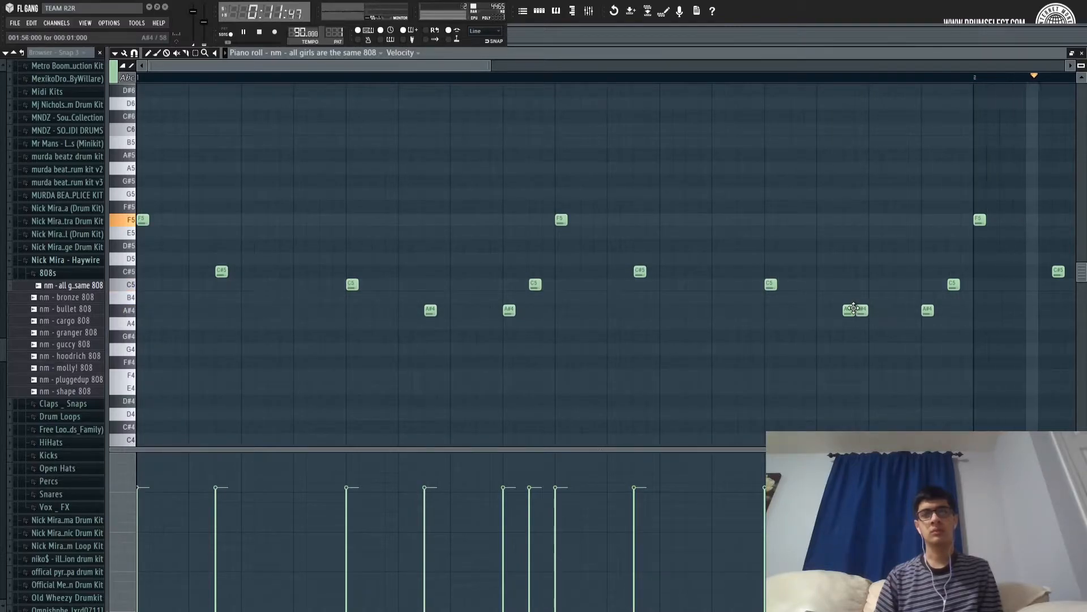
{"action": "scroll", "coordinate": [844, 80], "scroll_direction": "down", "scroll_amount": 5}
{"action": "scroll", "coordinate": [847, 85], "scroll_direction": "down", "scroll_amount": 1}
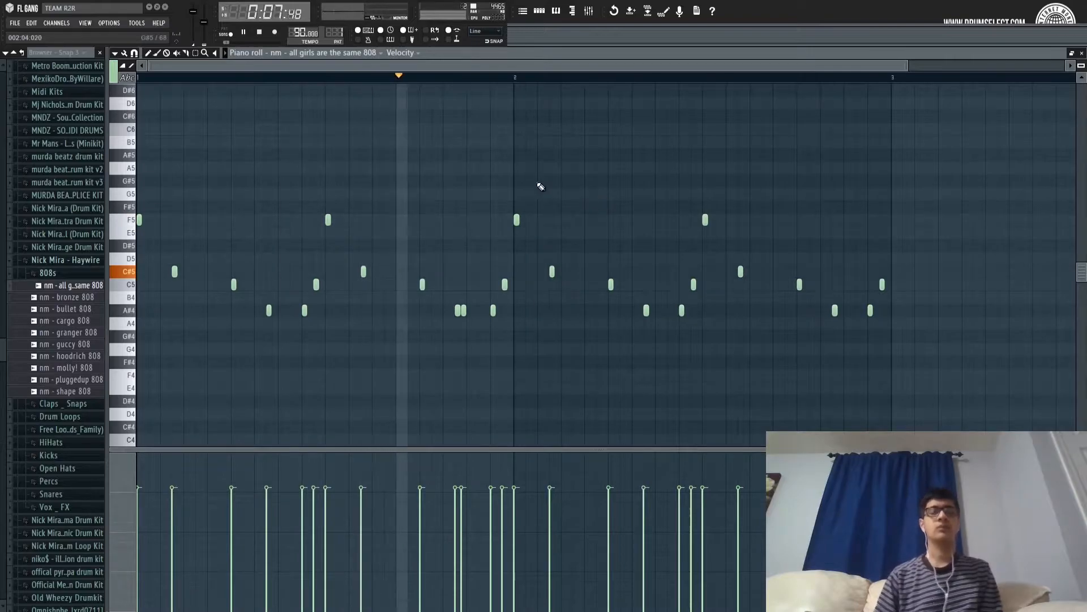
{"action": "left_click", "coordinate": [481, 310]}
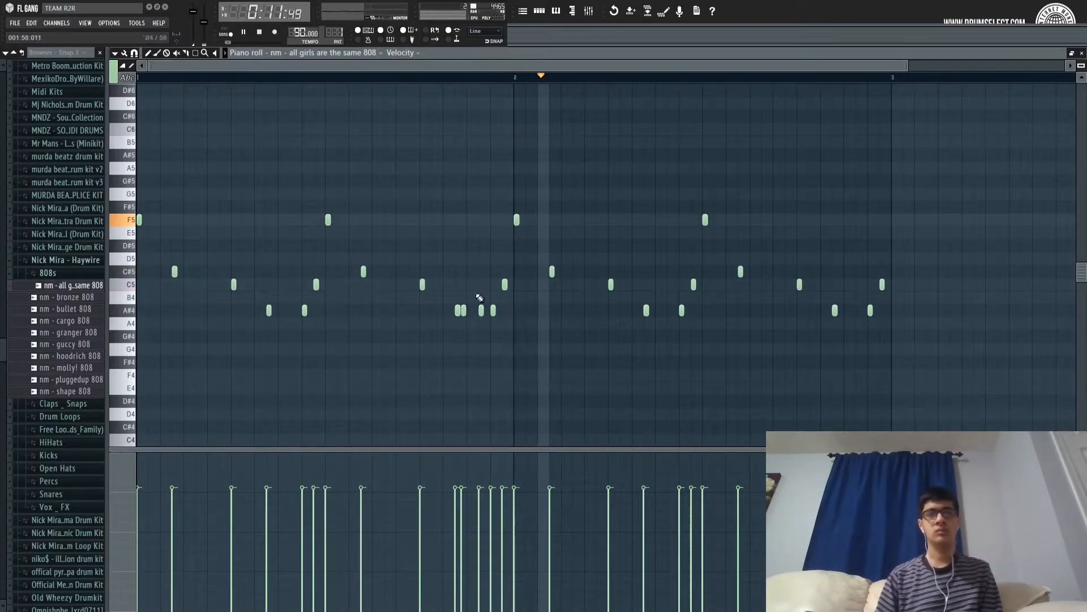
Add a one-step A#4 note between bar 2's last two A#4 notes, close the piano roll and unsolo the 808 channel.
{"action": "left_click", "coordinate": [446, 78]}
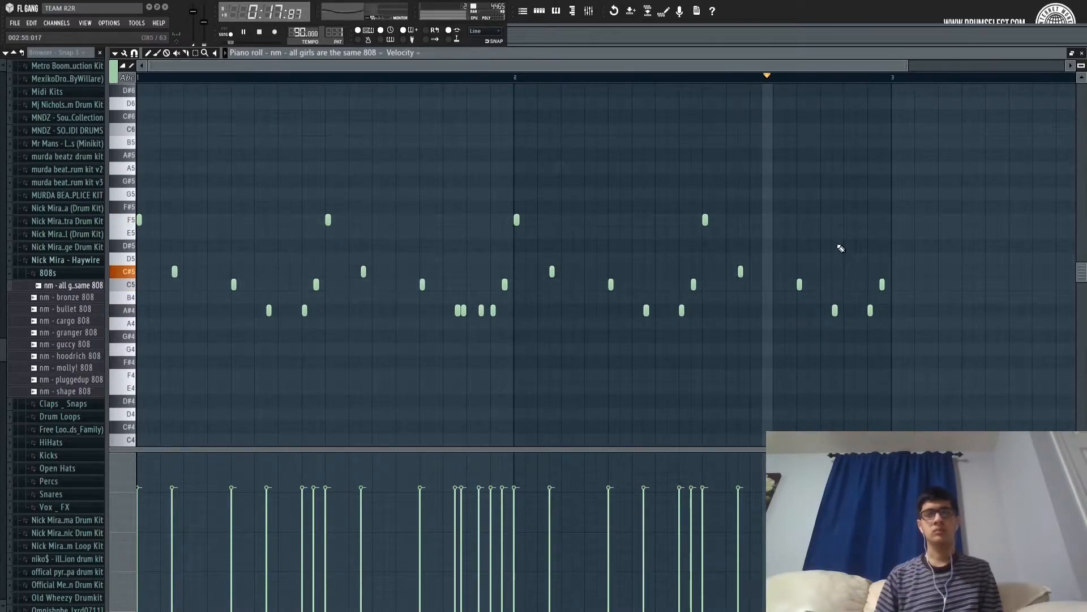
{"action": "left_click", "coordinate": [859, 311]}
{"action": "key", "text": "space"}
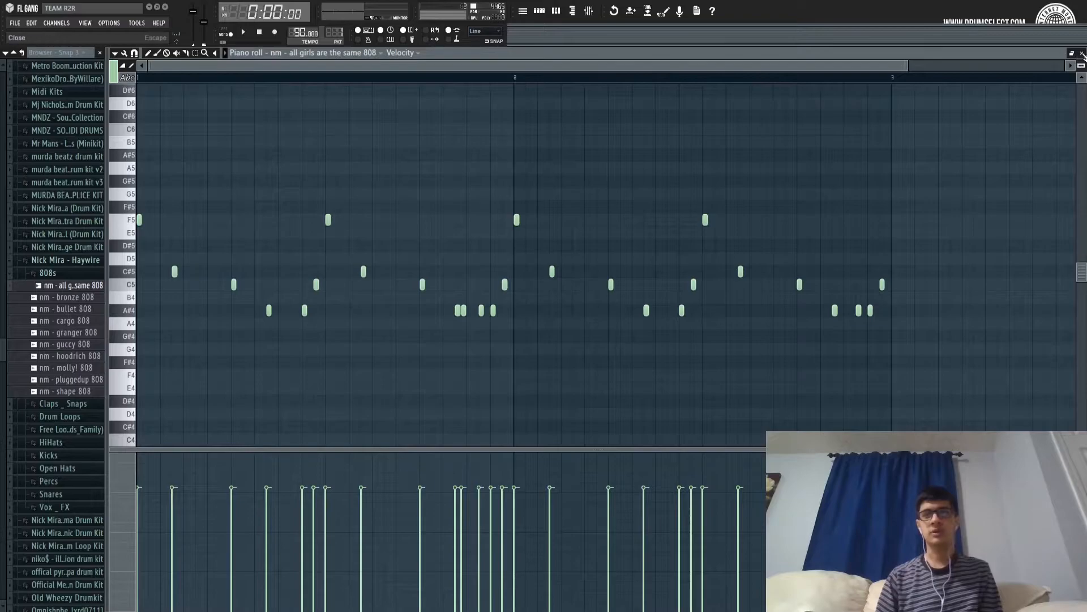
{"action": "left_click", "coordinate": [1082, 53]}
{"action": "right_click", "coordinate": [214, 321]}
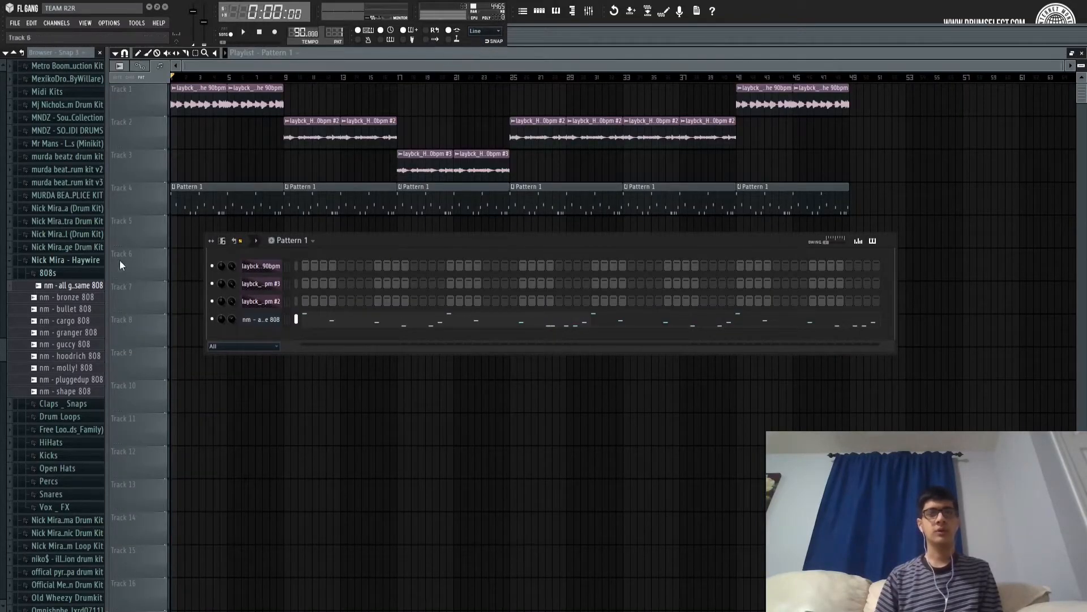
Collapse the Nick Mira - Haywire kit in the browser and expand the niko$ drum kit.
{"action": "left_click", "coordinate": [79, 274]}
{"action": "key", "text": "space"}
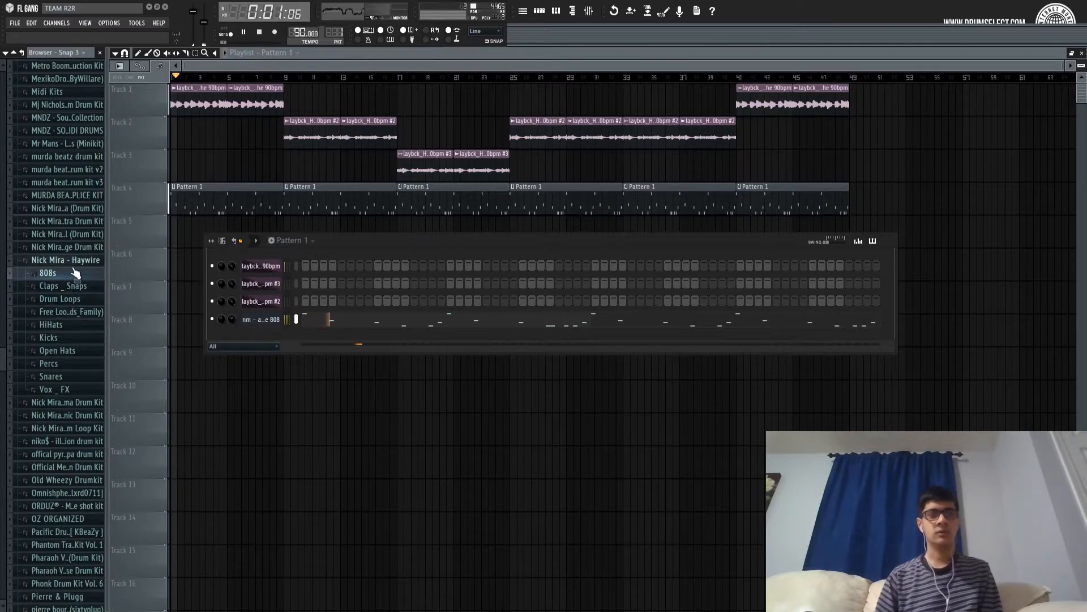
{"action": "left_click", "coordinate": [77, 261]}
{"action": "key", "text": "space"}
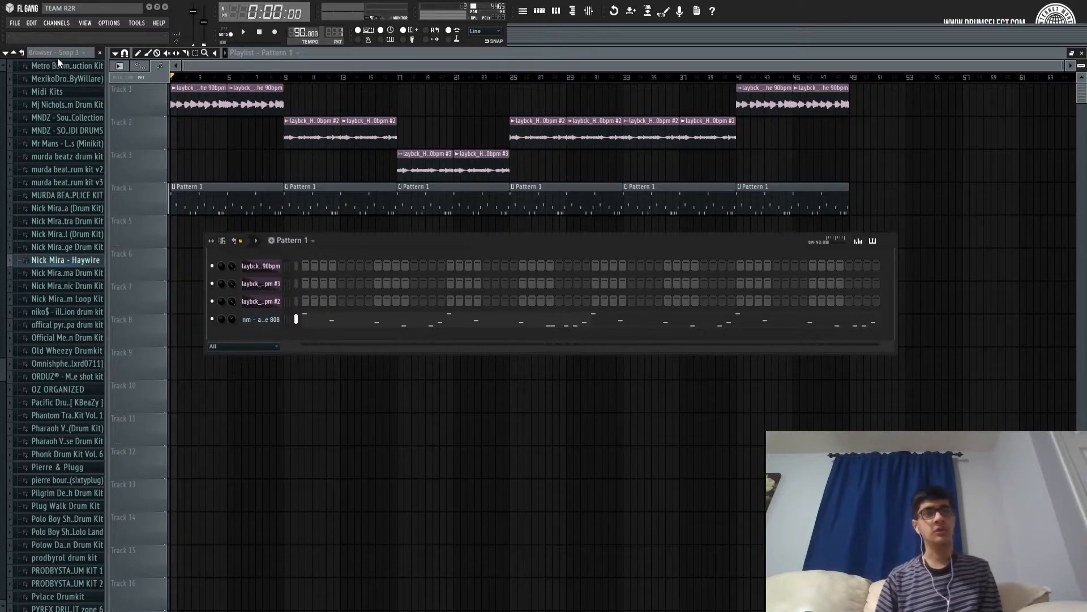
{"action": "scroll", "coordinate": [74, 226], "scroll_direction": "down", "scroll_amount": 3}
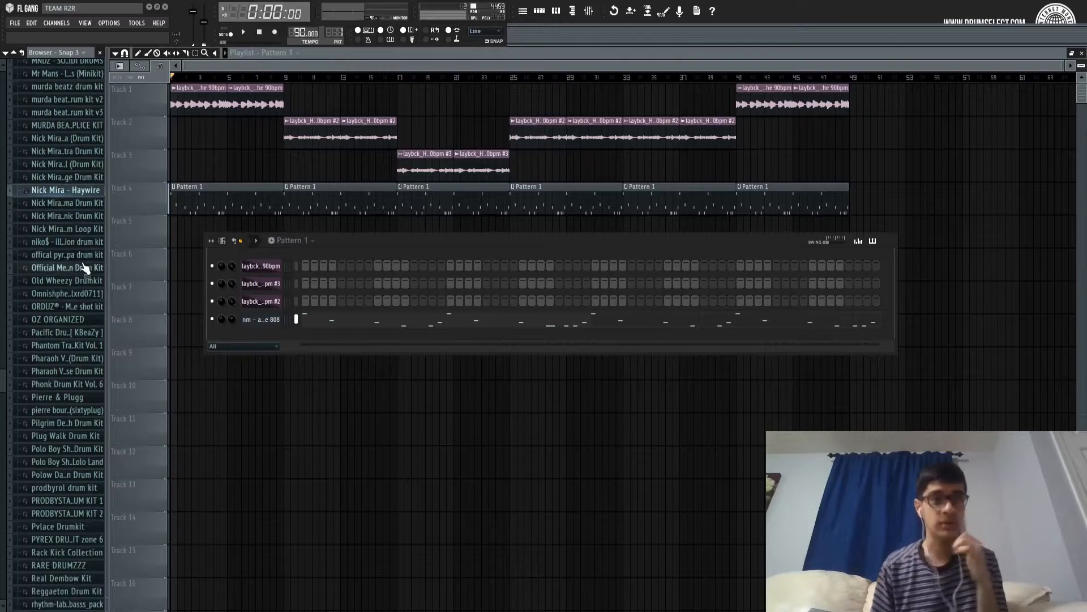
{"action": "left_click", "coordinate": [76, 242]}
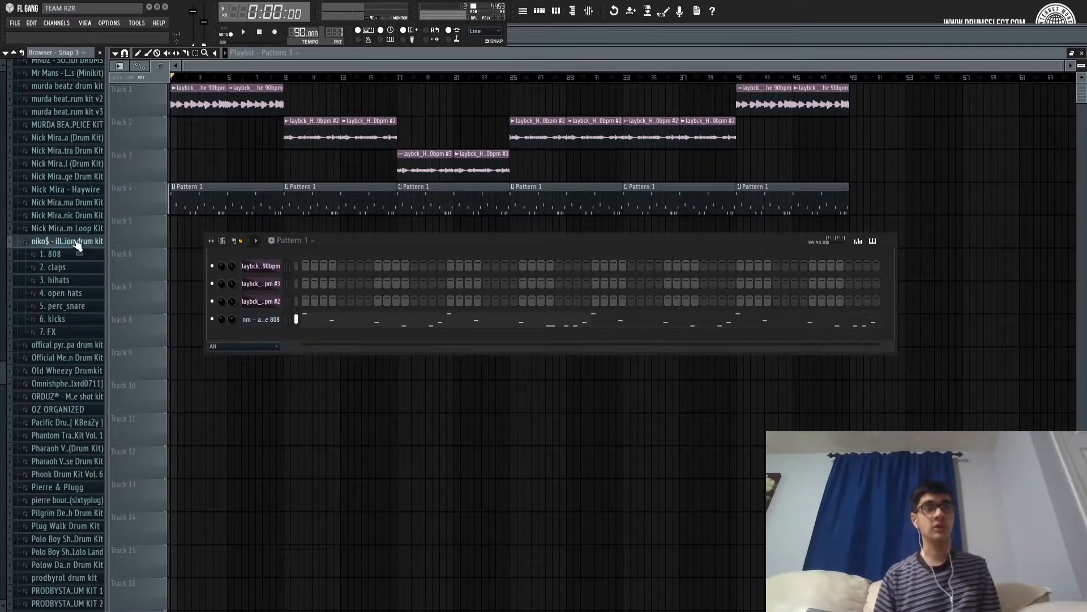
Preview the kit's claps and load yn - band0 clap as a new channel below the 808.
{"action": "left_click", "coordinate": [57, 267]}
{"action": "left_click", "coordinate": [60, 292]}
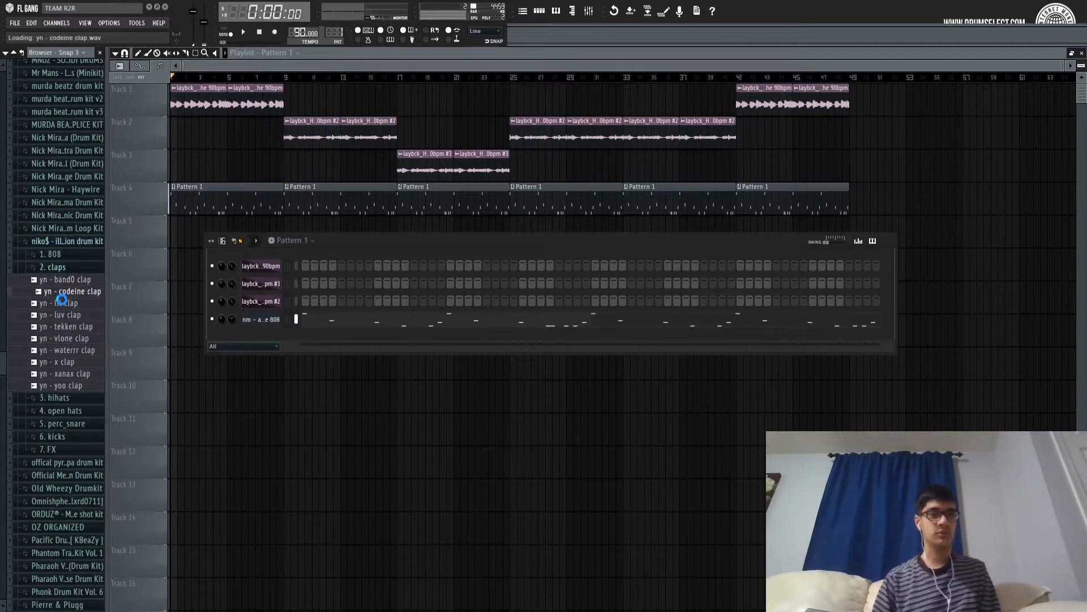
{"action": "left_click_drag", "start_coordinate": [65, 279], "coordinate": [254, 332]}
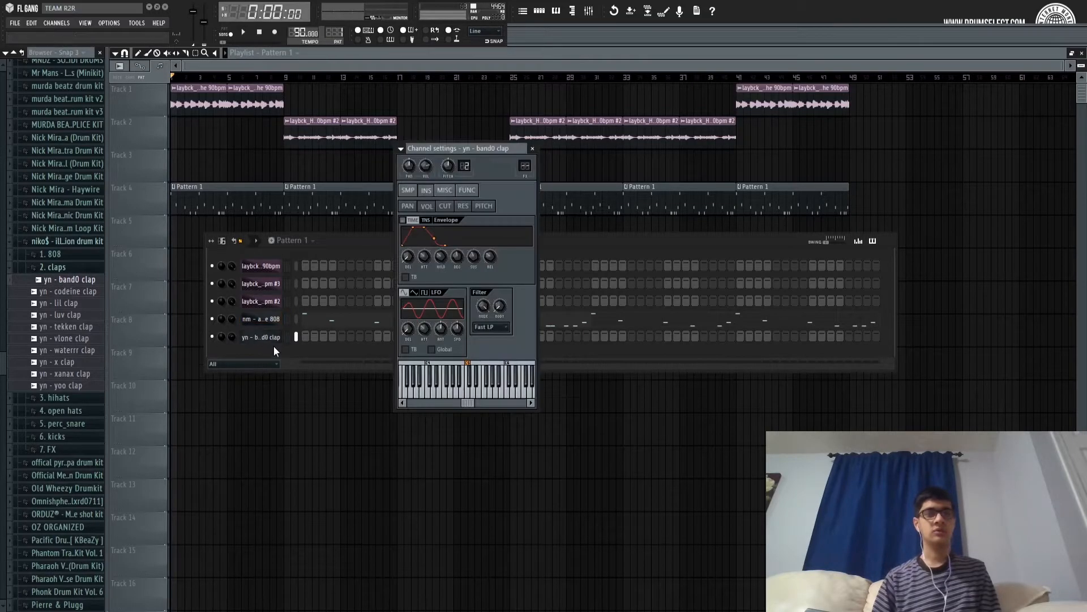
Audition the remaining claps in the kit and replace the band0 clap with yn - x clap.
{"action": "left_click", "coordinate": [62, 339]}
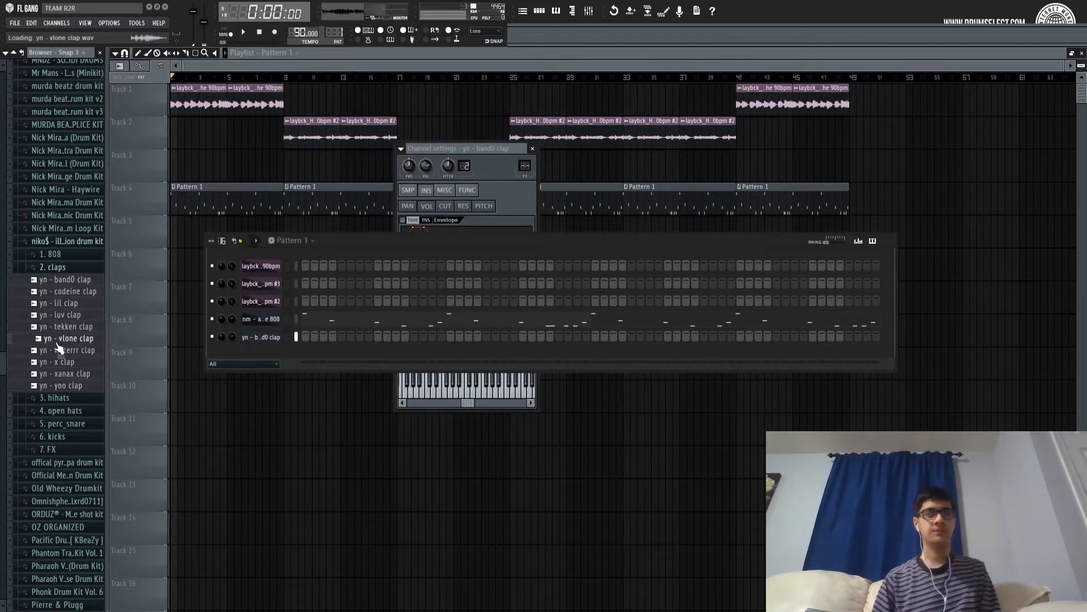
{"action": "left_click", "coordinate": [67, 350]}
{"action": "left_click", "coordinate": [70, 375]}
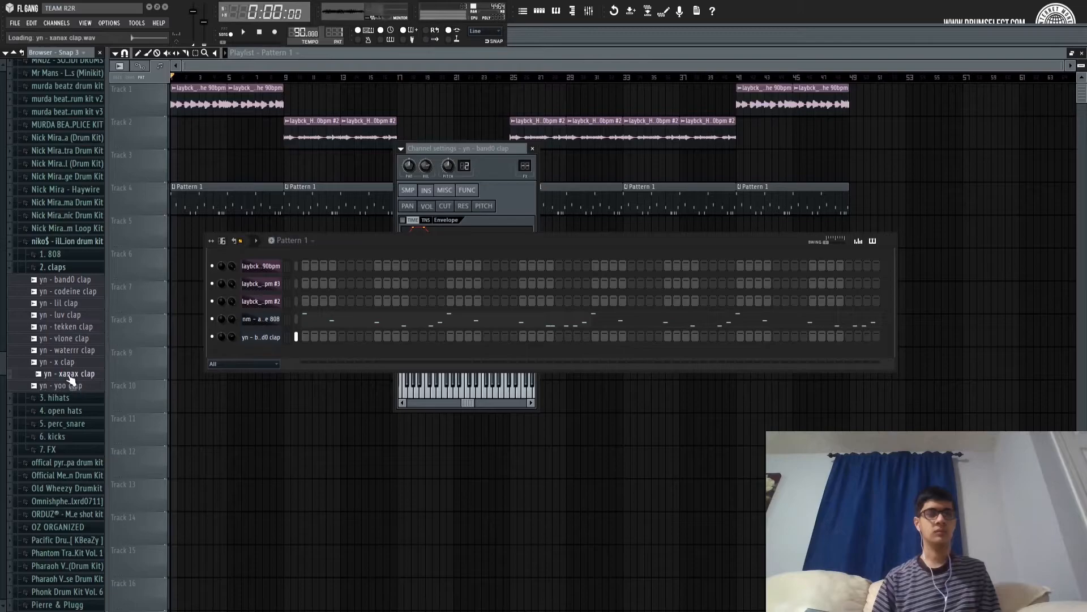
{"action": "left_click", "coordinate": [68, 385]}
{"action": "left_click", "coordinate": [67, 362]}
{"action": "left_click", "coordinate": [68, 350]}
{"action": "left_click_drag", "start_coordinate": [68, 359], "coordinate": [134, 357]}
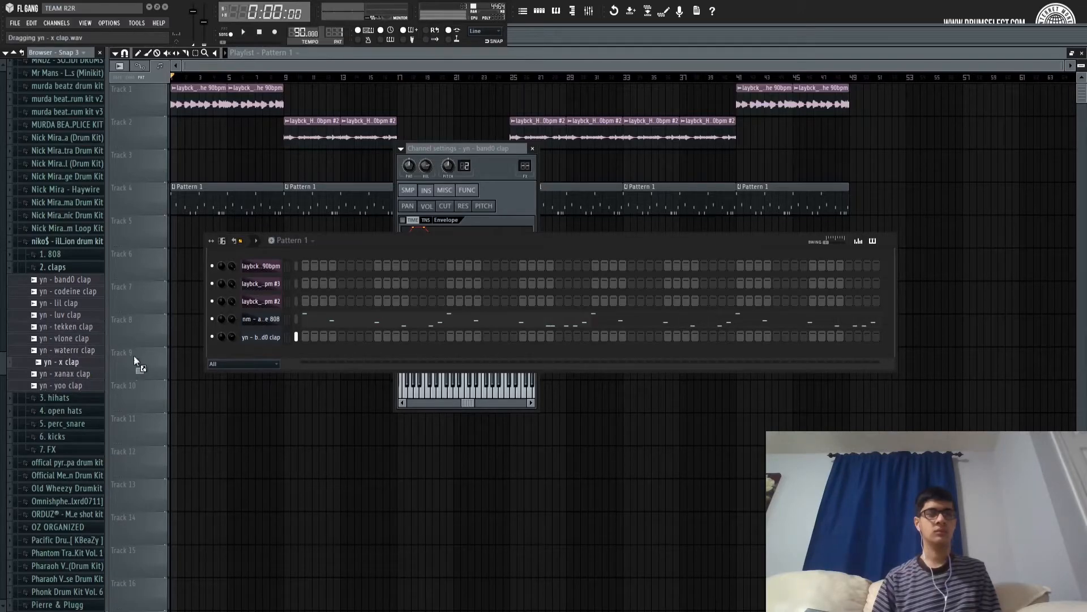
Try the clap on every sixteenth step starting at step 9 and play the pattern.
{"action": "left_click", "coordinate": [376, 338]}
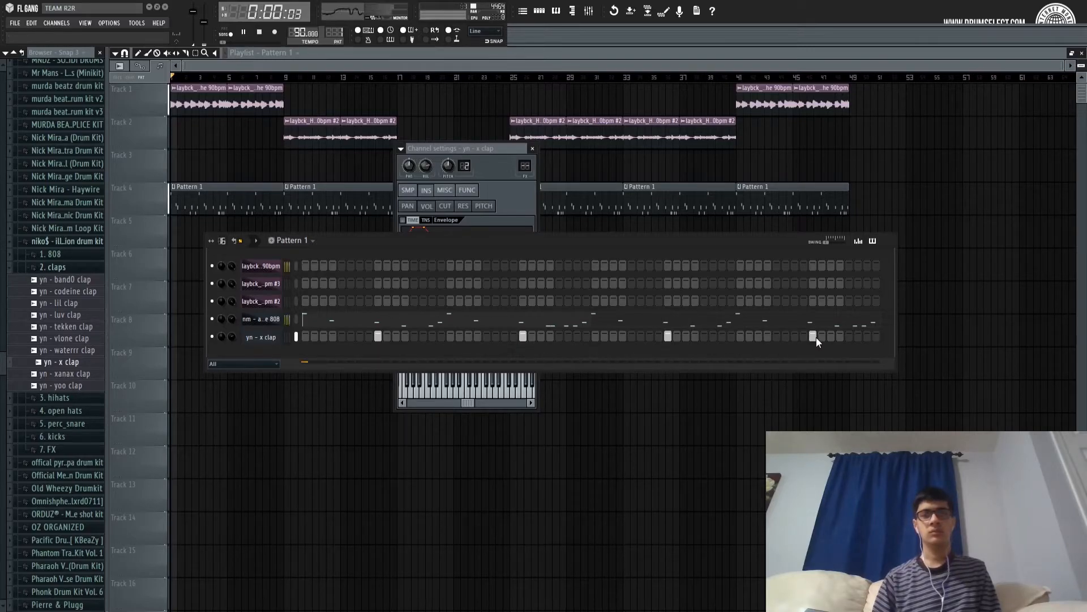
{"action": "key", "text": "space"}
{"action": "left_click", "coordinate": [378, 336]}
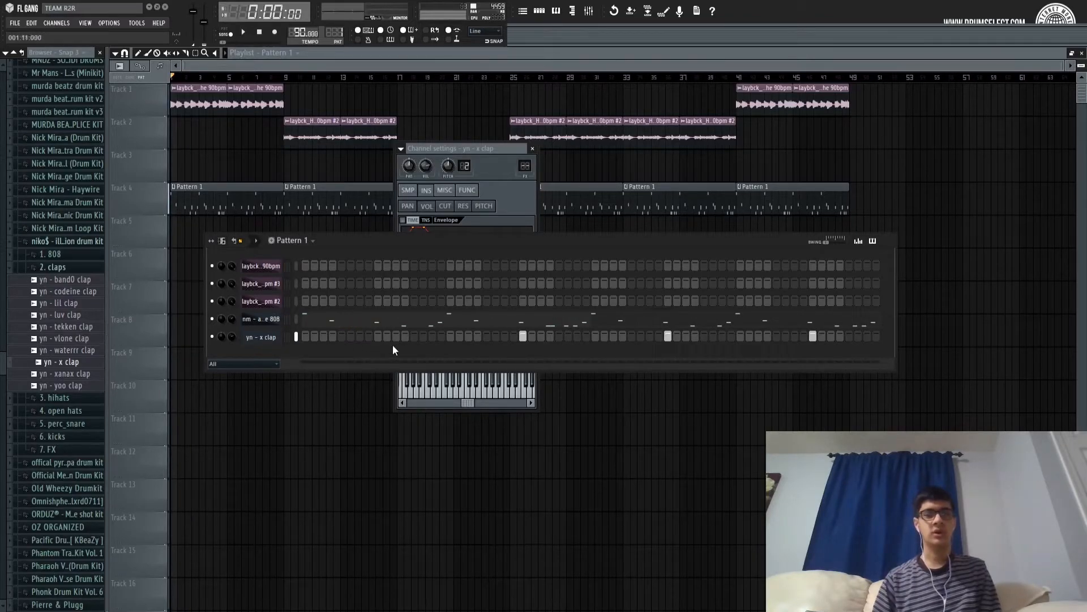
Program the clap on every eighth step starting at step 5, through to step 61.
{"action": "left_click", "coordinate": [415, 337]}
{"action": "left_click", "coordinate": [485, 339]}
{"action": "left_click", "coordinate": [558, 337]}
{"action": "left_click", "coordinate": [631, 337]}
{"action": "left_click", "coordinate": [704, 336]}
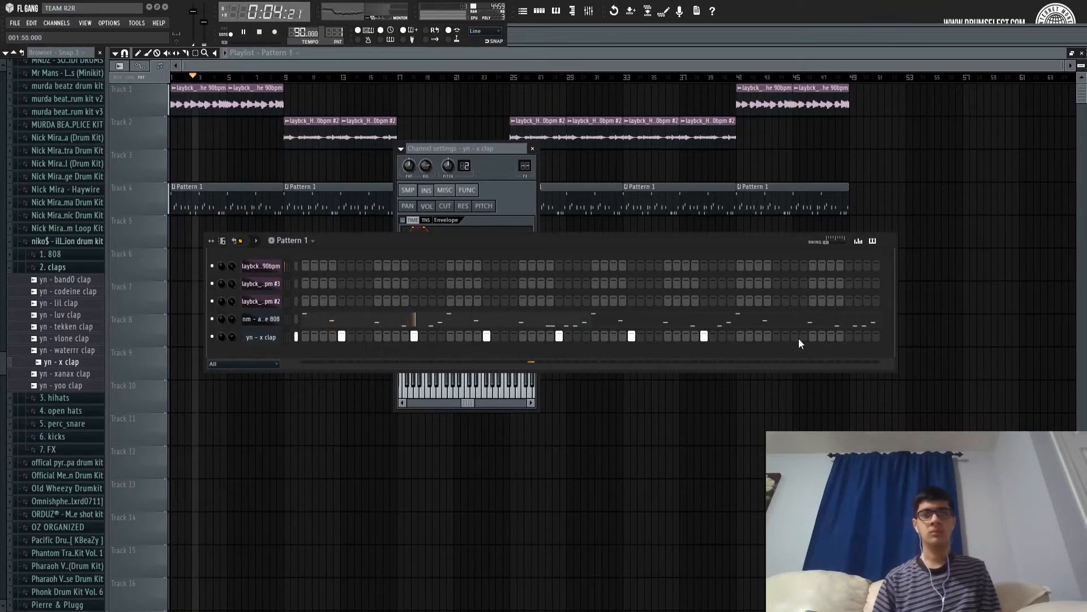
{"action": "left_click", "coordinate": [849, 336]}
{"action": "key", "text": "space"}
Audition more of the kit's claps and replace the x clap sample with yn - band0 clap.
{"action": "left_click", "coordinate": [93, 328]}
{"action": "left_click", "coordinate": [80, 314]}
{"action": "left_click", "coordinate": [79, 291]}
{"action": "left_click", "coordinate": [79, 279]}
{"action": "left_click", "coordinate": [80, 291]}
{"action": "left_click_drag", "start_coordinate": [247, 314], "coordinate": [269, 341]}
Open the kit's hi-hat folder, set the clap channel's volume to about 83% and close its channel settings.
{"action": "key", "text": "space"}
{"action": "left_click", "coordinate": [57, 267]}
{"action": "left_click", "coordinate": [74, 279]}
{"action": "left_click_drag", "start_coordinate": [231, 338], "coordinate": [231, 332]}
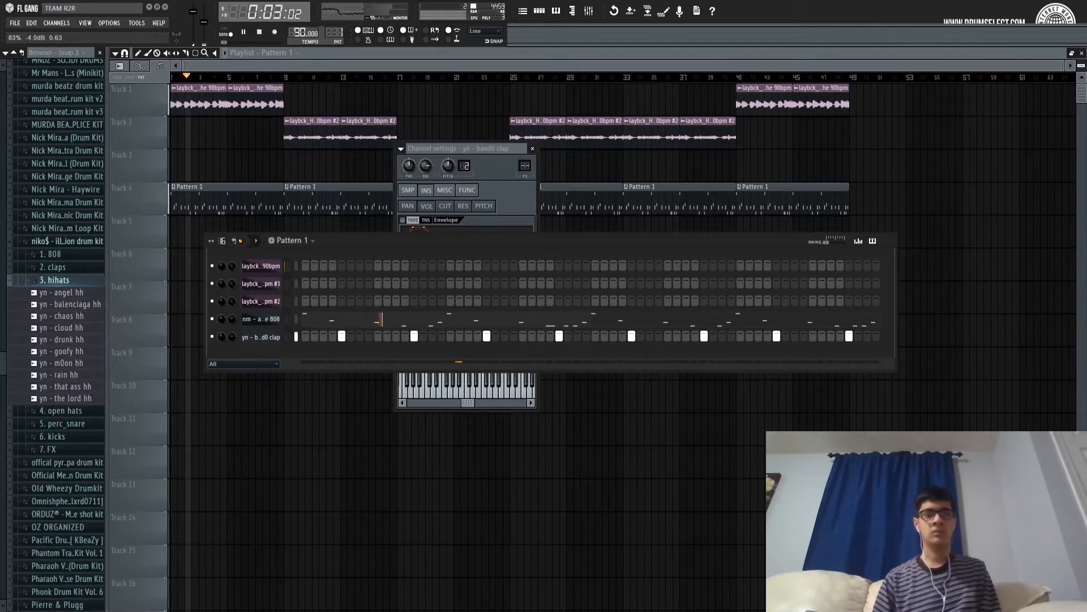
{"action": "left_click", "coordinate": [532, 148]}
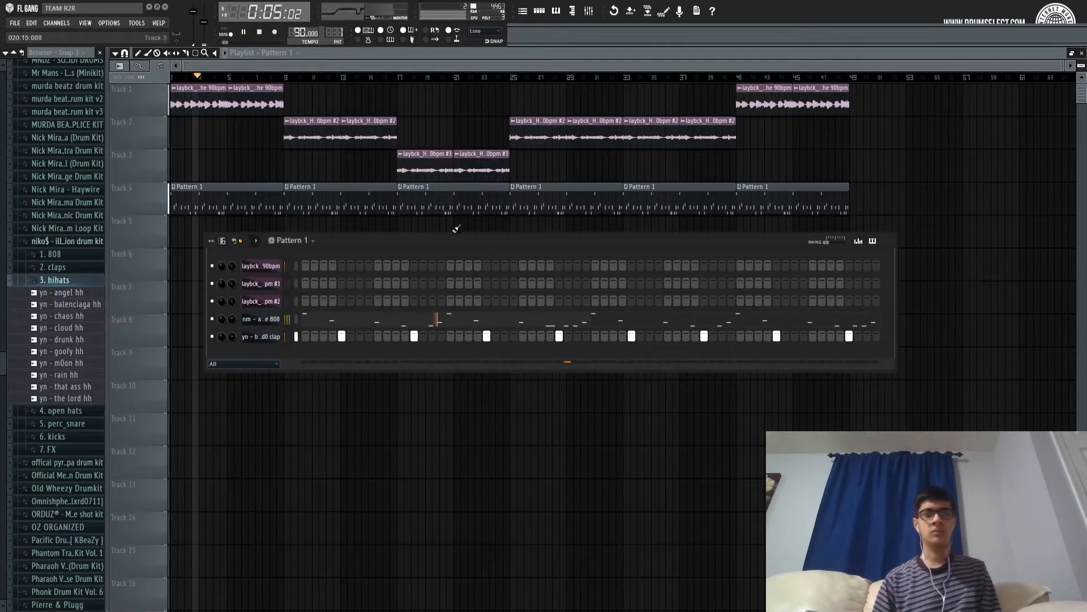
Audition the kit's hi-hats against the beat and load yn - the lord hh as a new channel.
{"action": "left_click", "coordinate": [86, 305]}
{"action": "left_click", "coordinate": [83, 316]}
{"action": "left_click", "coordinate": [80, 328]}
{"action": "left_click", "coordinate": [75, 339]}
{"action": "left_click", "coordinate": [69, 352]}
{"action": "left_click", "coordinate": [67, 363]}
{"action": "left_click", "coordinate": [66, 375]}
{"action": "left_click", "coordinate": [69, 387]}
{"action": "left_click", "coordinate": [73, 399]}
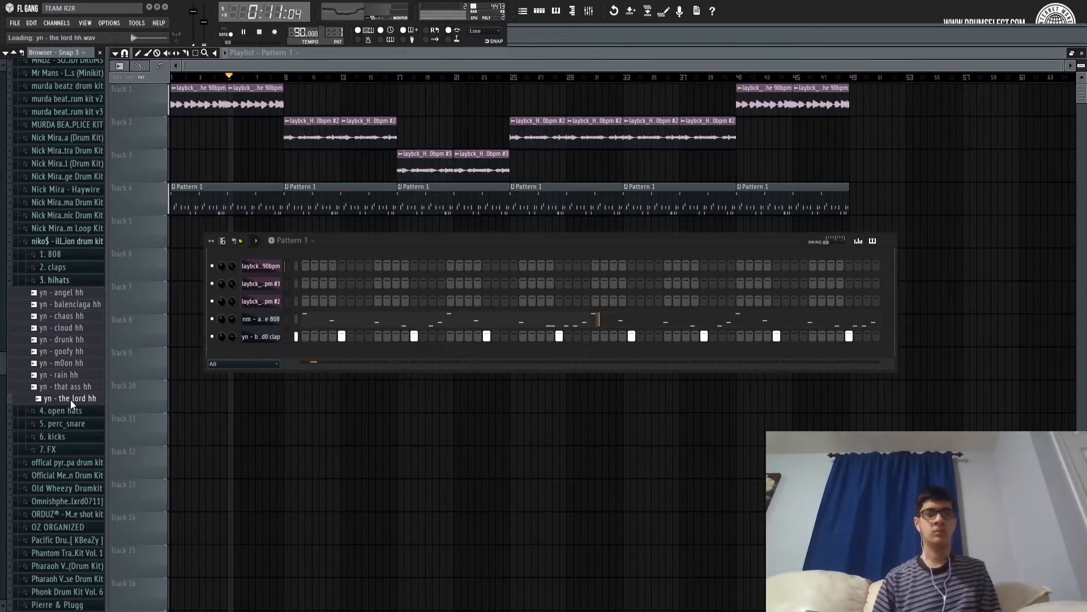
{"action": "key", "text": "space"}
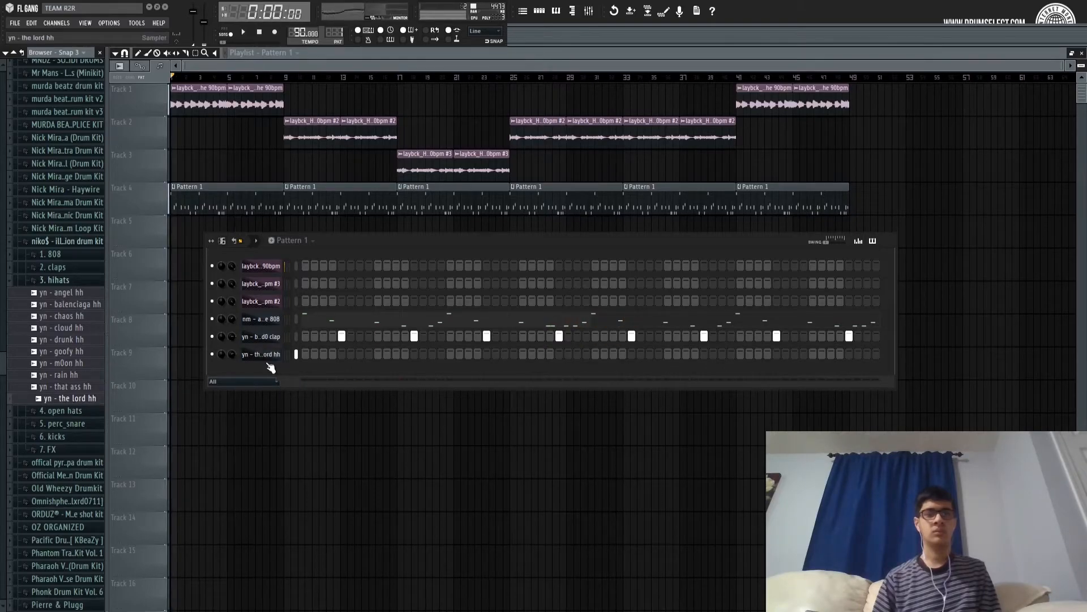
Fill the hi-hat channel on every second step and extend the fill to every step of the pattern.
{"action": "left_click", "coordinate": [321, 445]}
{"action": "key", "text": "space"}
{"action": "key", "text": "space"}
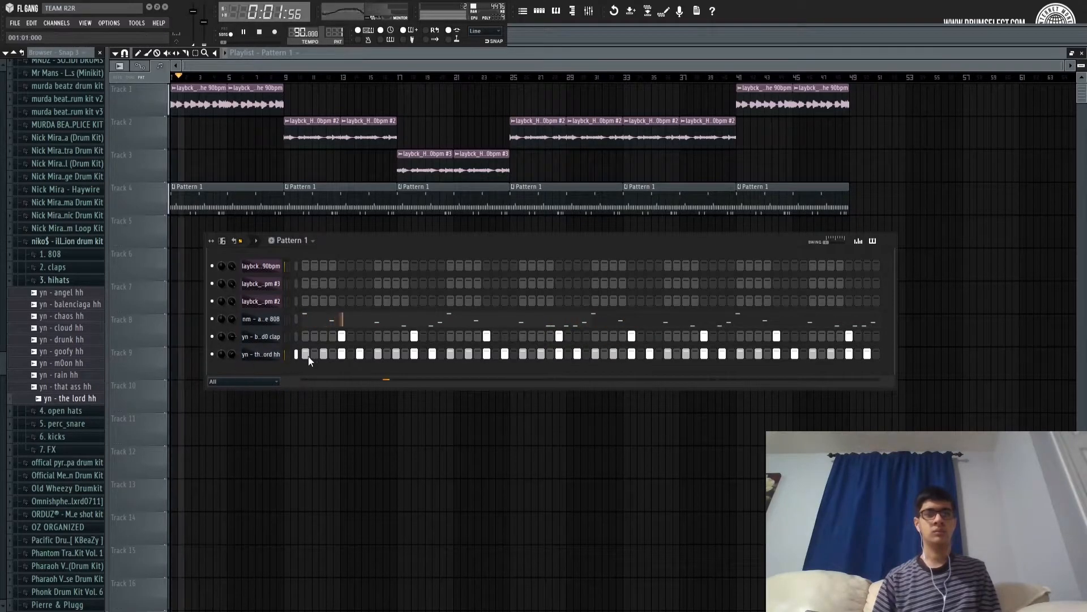
{"action": "left_click_drag", "start_coordinate": [340, 354], "coordinate": [810, 375]}
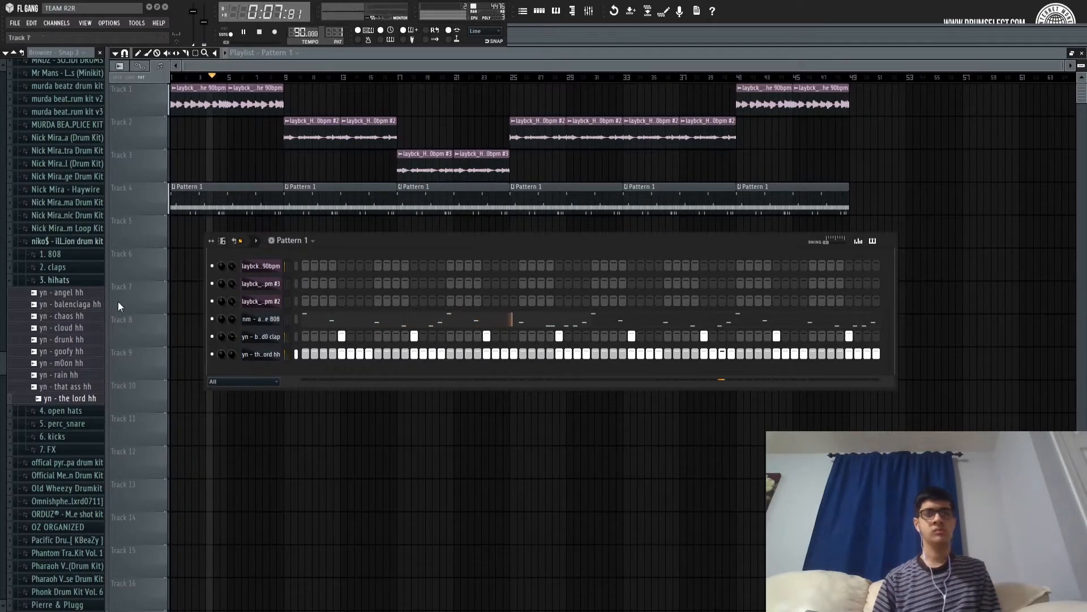
Audition the kit's kicks and load yn - gucci kick as a channel between the 808 and the clap.
{"action": "left_click", "coordinate": [80, 280]}
{"action": "left_click", "coordinate": [98, 319]}
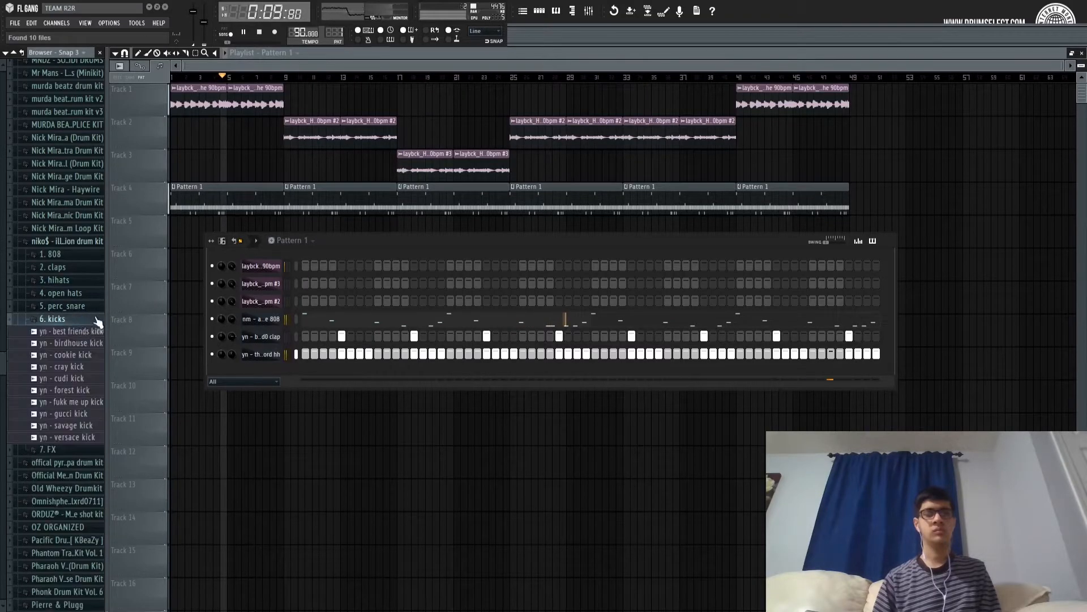
{"action": "left_click", "coordinate": [67, 389]}
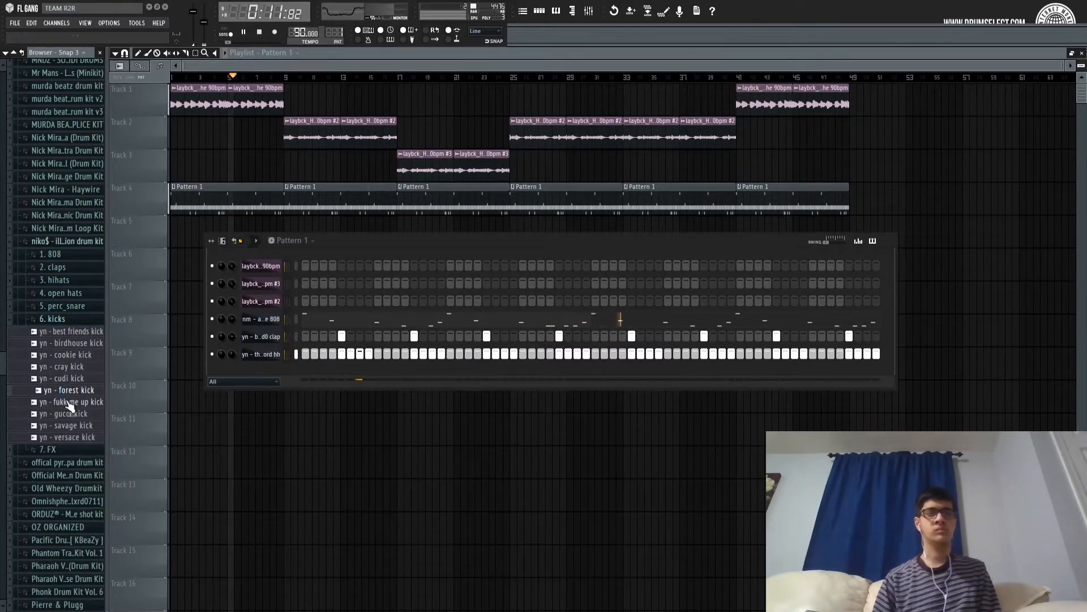
{"action": "left_click", "coordinate": [69, 402]}
{"action": "left_click", "coordinate": [69, 416]}
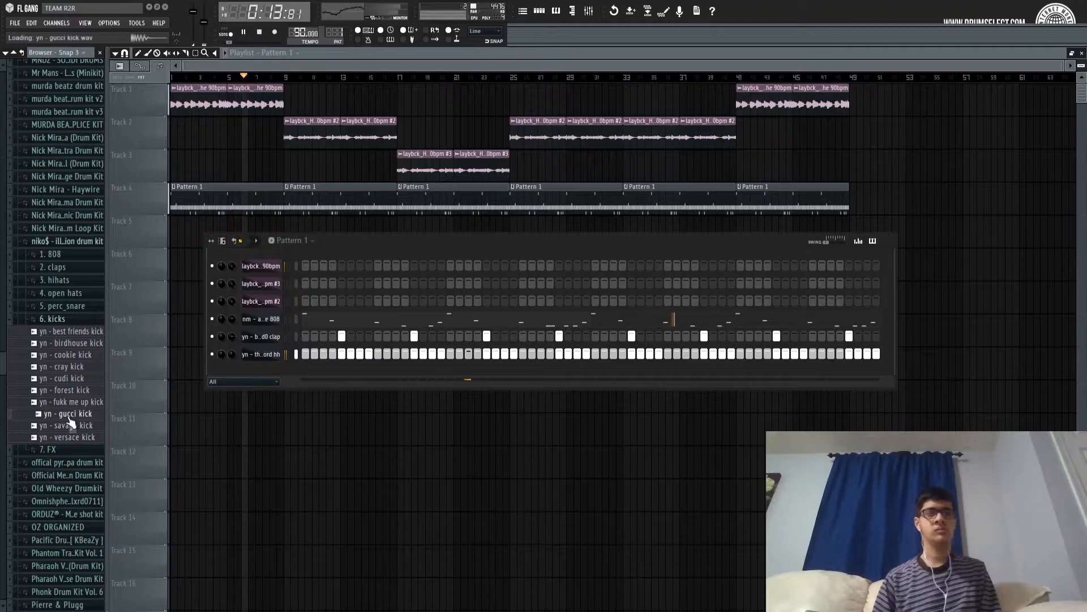
{"action": "left_click", "coordinate": [65, 426]}
{"action": "left_click_drag", "start_coordinate": [90, 410], "coordinate": [266, 329]}
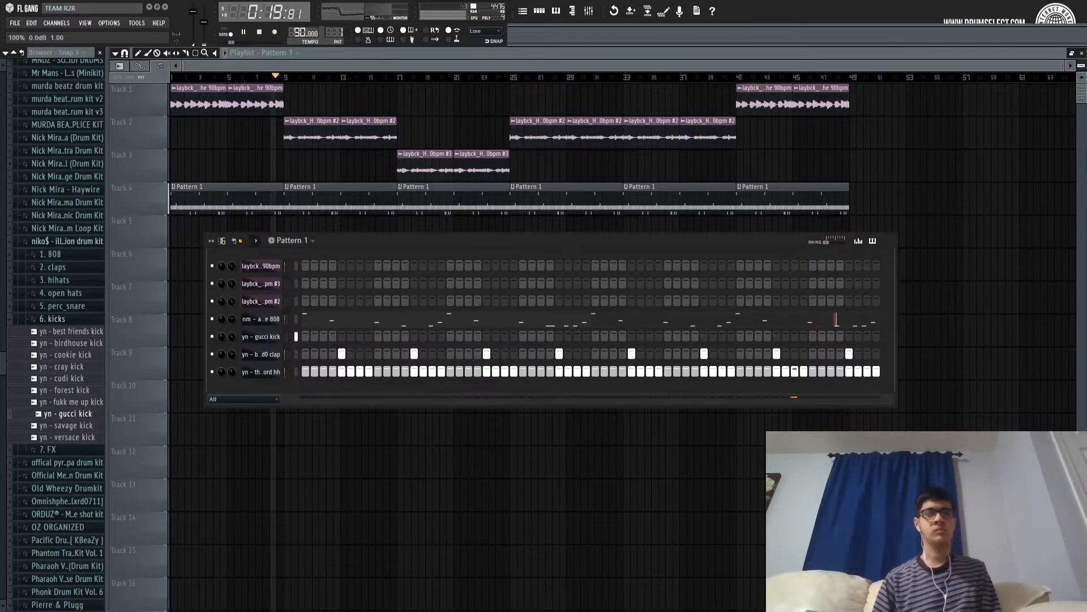
Program the gucci kick on steps 1, 11, 17, 27 and 30 while playing the pattern.
{"action": "left_click", "coordinate": [305, 336]}
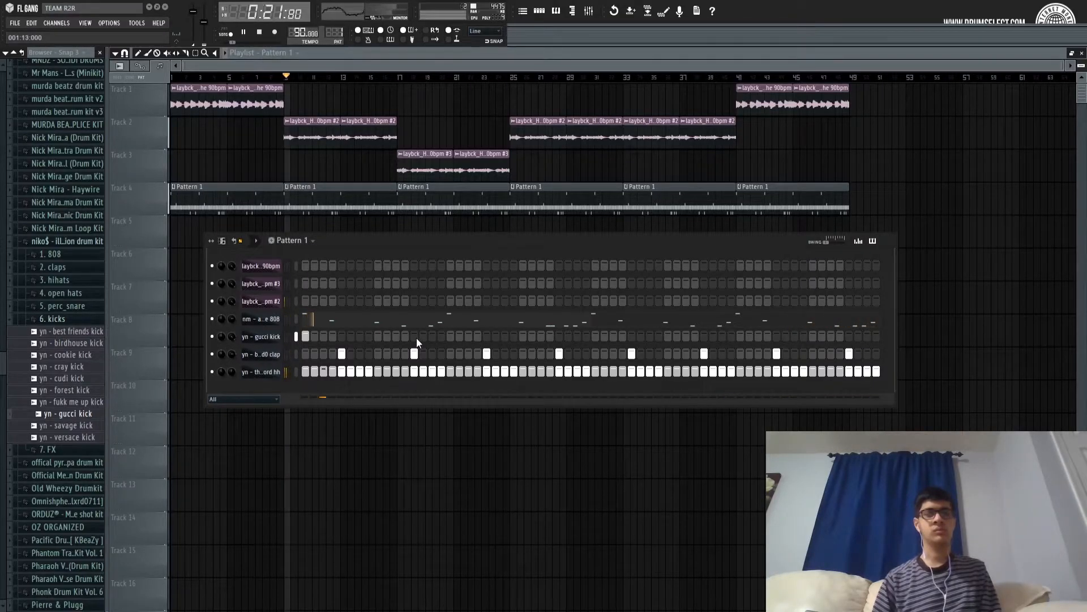
{"action": "key", "text": "space"}
{"action": "key", "text": "space"}
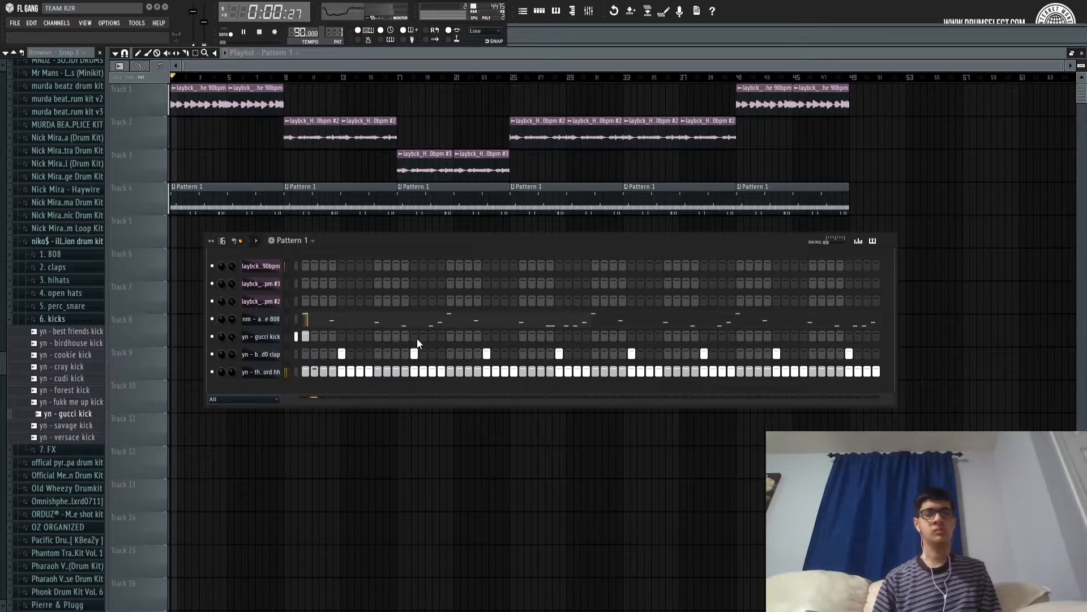
{"action": "left_click", "coordinate": [414, 336]}
{"action": "left_click", "coordinate": [414, 337]}
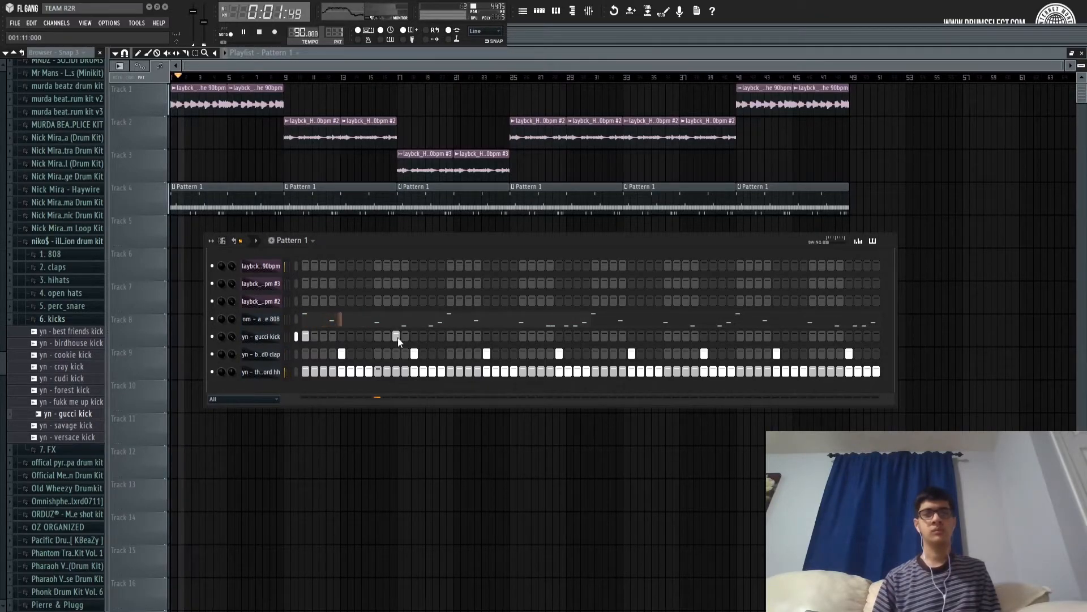
{"action": "left_click", "coordinate": [450, 337]}
{"action": "left_click", "coordinate": [540, 338]}
{"action": "left_click", "coordinate": [577, 336]}
{"action": "left_click", "coordinate": [577, 336]}
{"action": "left_click", "coordinate": [569, 336]}
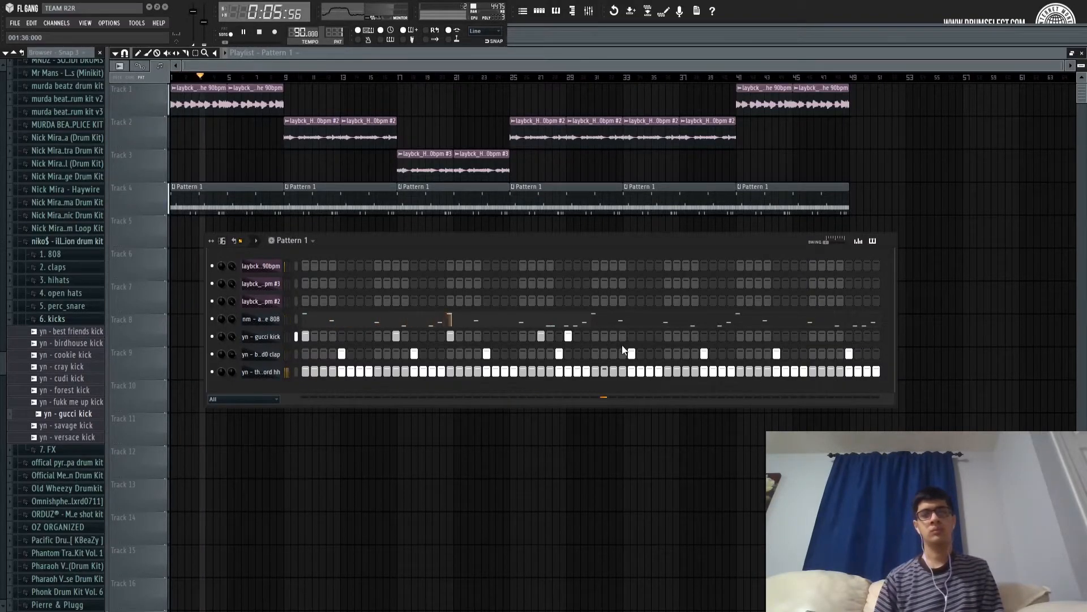
Stop playback and duplicate the kick's bar 1 notes into bar 2 in its piano roll.
{"action": "key", "text": "space"}
{"action": "left_click", "coordinate": [295, 337]}
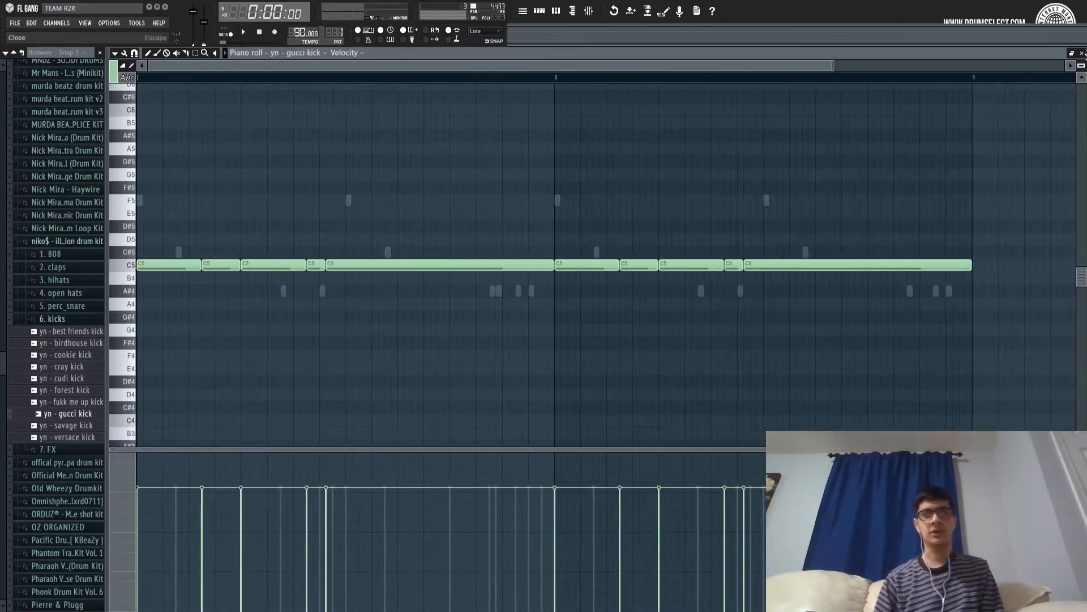
Delete the kick's five C5 notes from bar 2 and restore them.
{"action": "right_click", "coordinate": [970, 263]}
{"action": "right_click", "coordinate": [734, 264]}
{"action": "right_click", "coordinate": [691, 263]}
{"action": "right_click", "coordinate": [639, 264]}
{"action": "right_click", "coordinate": [589, 264]}
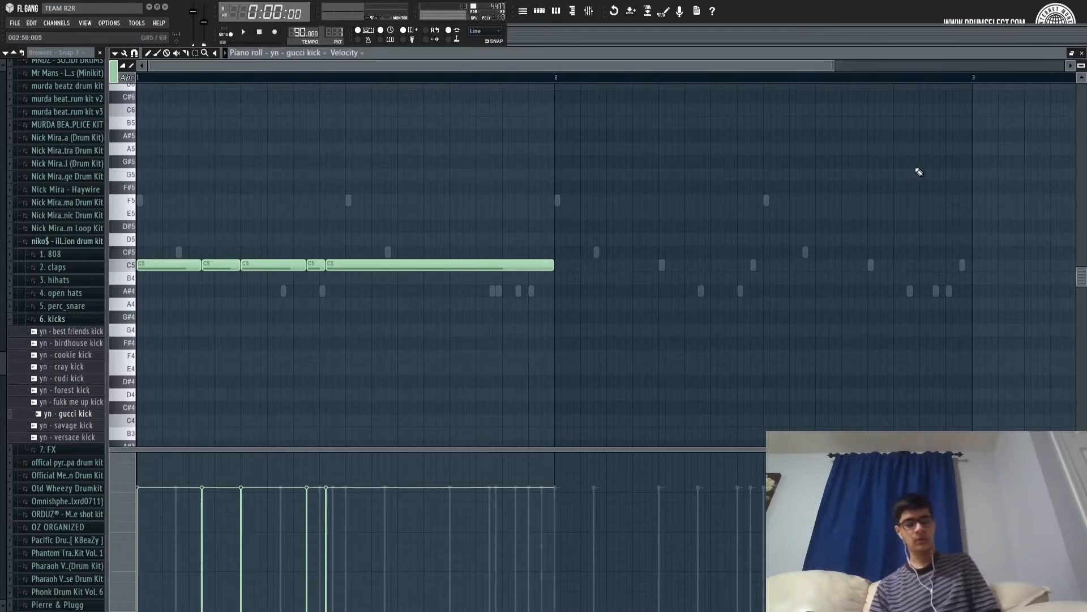
{"action": "key", "text": "ctrl+z"}
Raise the velocity of all the kick notes to the maximum, play the pattern and close the piano roll.
{"action": "mouse_move", "coordinate": [906, 481]}
{"action": "left_mouse_down"}
{"action": "mouse_move", "coordinate": [446, 325]}
{"action": "mouse_move", "coordinate": [137, 305]}
{"action": "left_mouse_up"}
{"action": "key", "text": "space"}
{"action": "left_click", "coordinate": [1082, 53]}
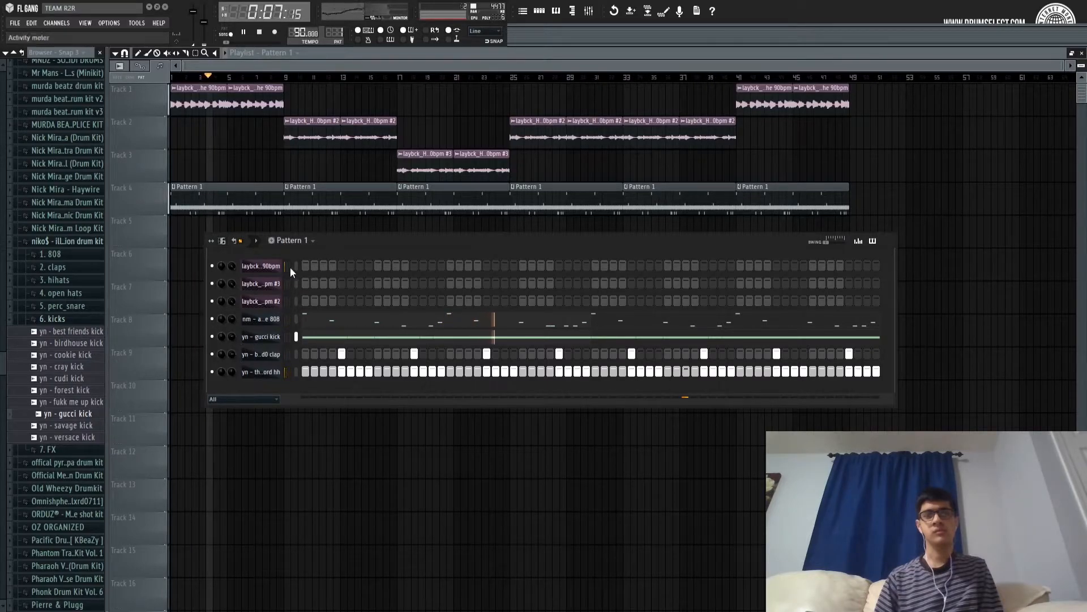
Set the gucci kick channel's volume to 100% and reopen its piano roll to show both bars.
{"action": "left_click_drag", "start_coordinate": [235, 340], "coordinate": [235, 338]}
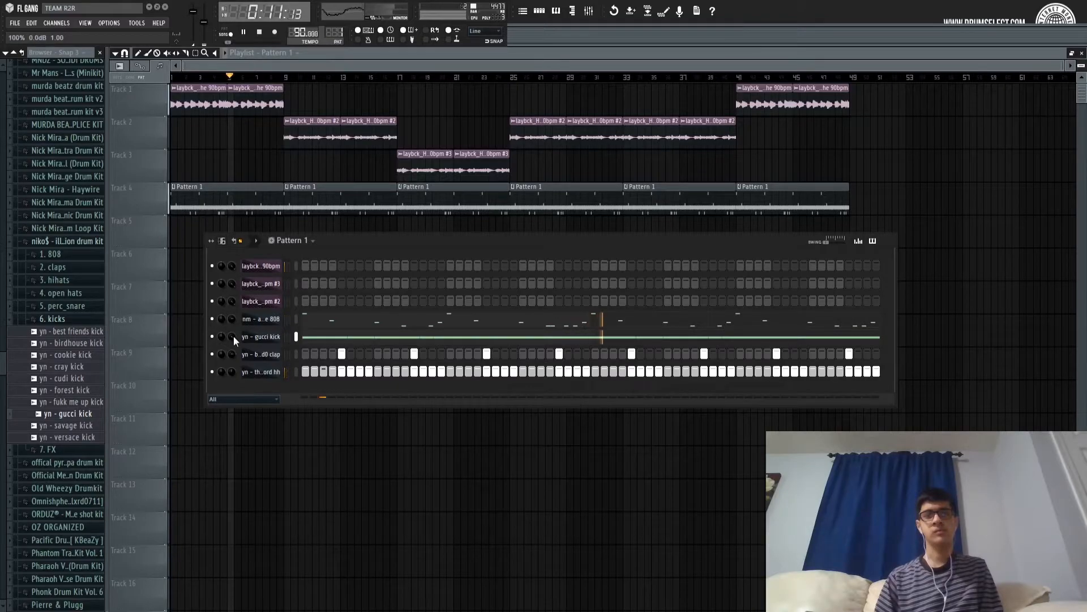
{"action": "left_click", "coordinate": [356, 337]}
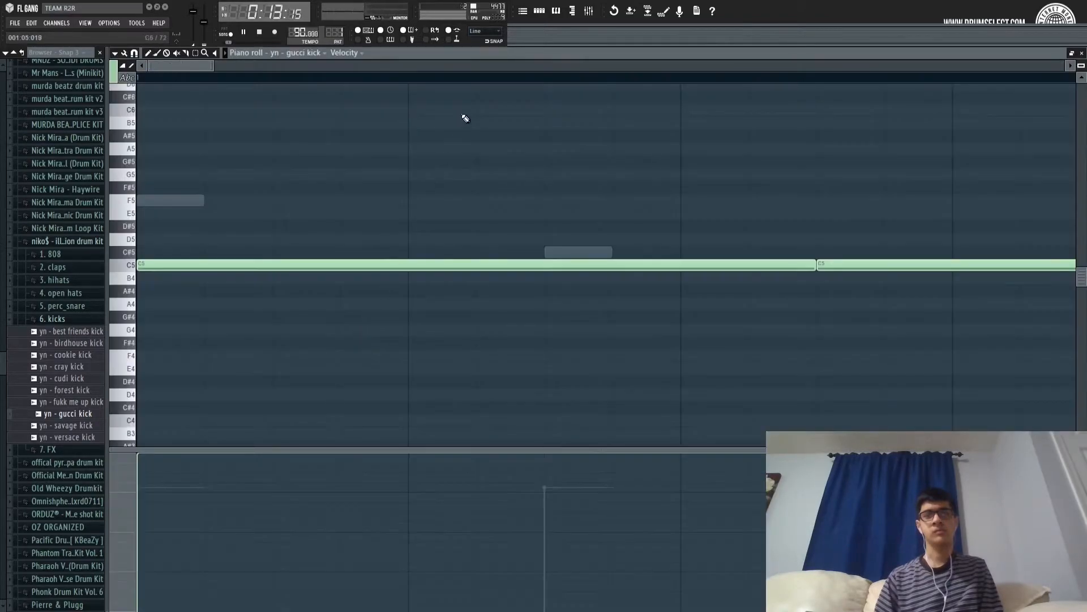
{"action": "scroll", "coordinate": [497, 80], "scroll_direction": "down", "scroll_amount": 8}
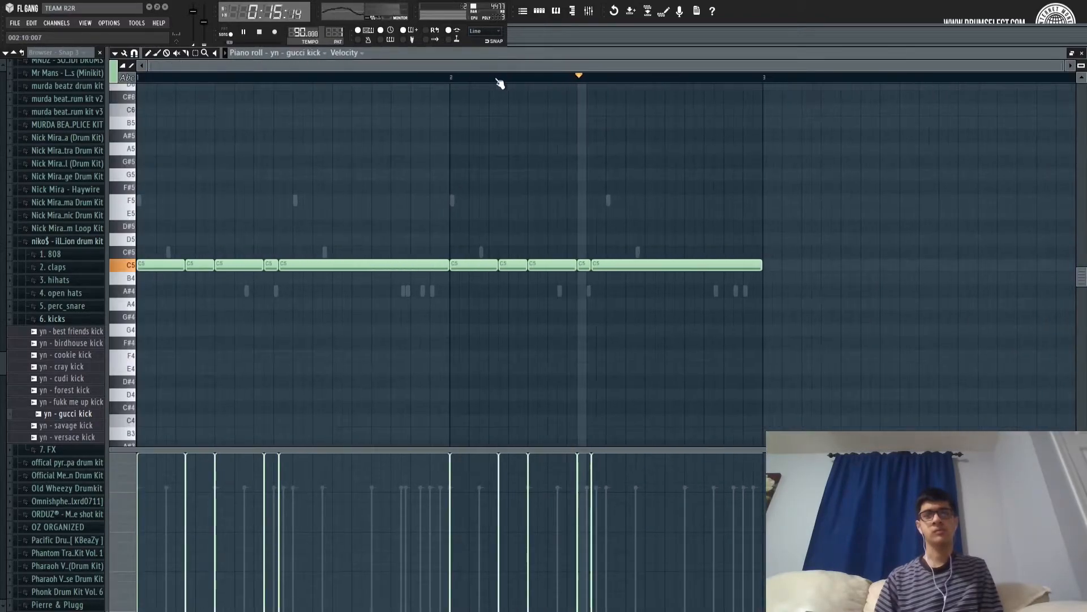
Delete all of the kick's bar 2 notes and stop playback.
{"action": "right_click", "coordinate": [628, 265]}
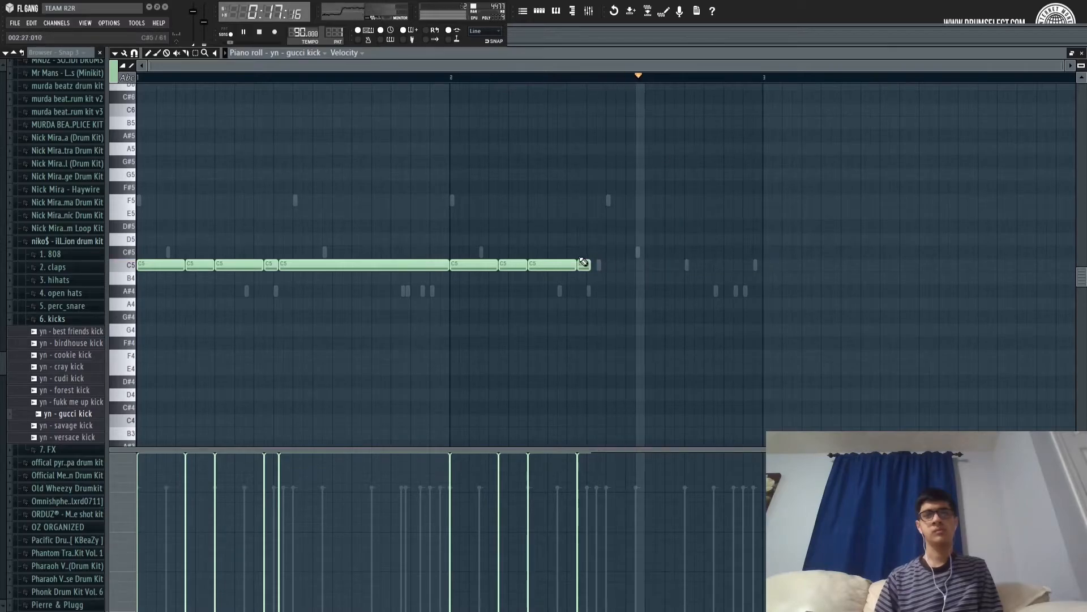
{"action": "left_click_drag", "start_coordinate": [589, 263], "coordinate": [601, 272]}
{"action": "right_click", "coordinate": [592, 268]}
{"action": "right_click", "coordinate": [552, 268]}
{"action": "right_click", "coordinate": [513, 268]}
{"action": "right_click", "coordinate": [487, 265]}
{"action": "key", "text": "space"}
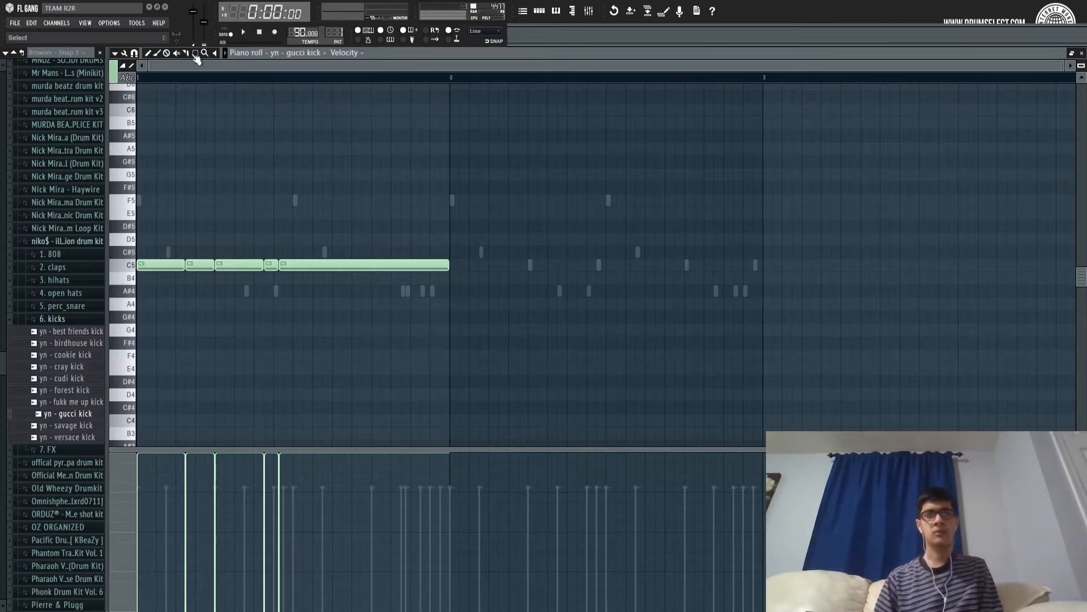
Slice the kick's long last note at the middle of bar 1 and delete the part after the cut.
{"action": "left_click_drag", "start_coordinate": [293, 244], "coordinate": [306, 308]}
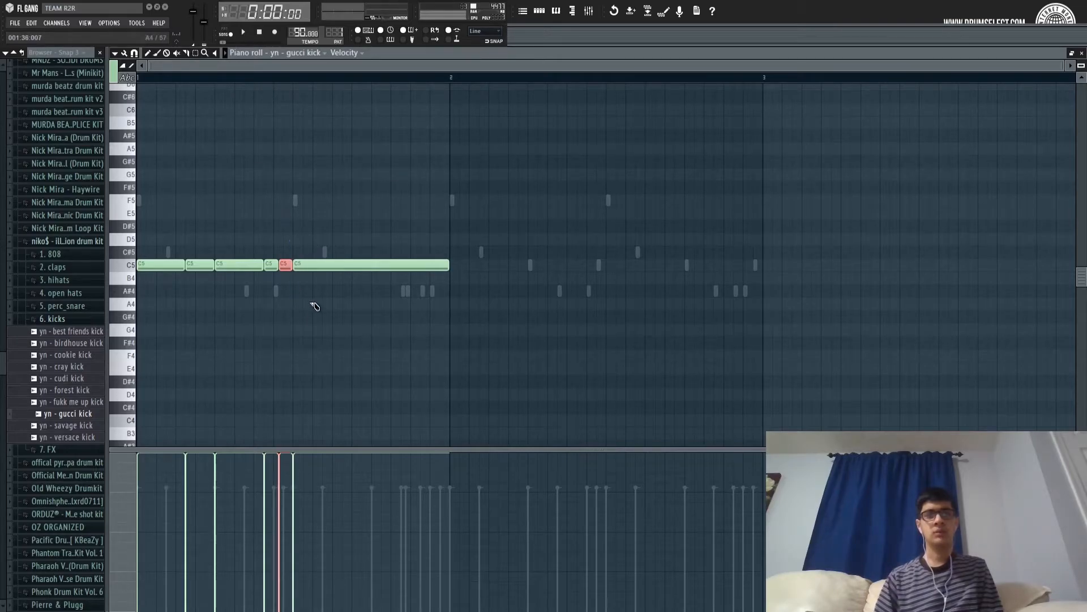
{"action": "left_click", "coordinate": [152, 54]}
{"action": "right_click", "coordinate": [363, 266]}
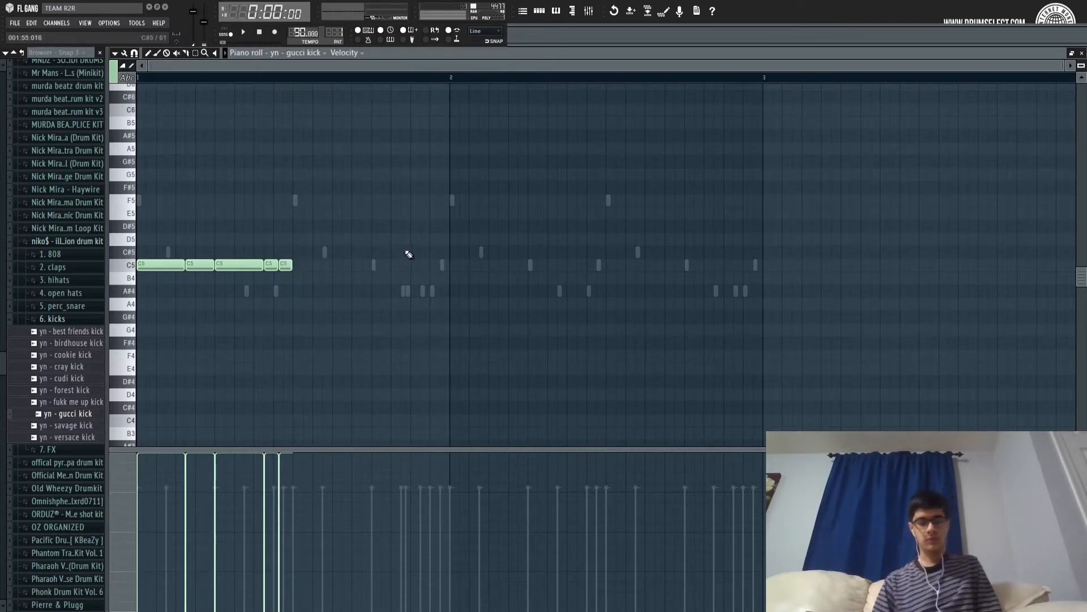
Duplicate the kick's half-bar phrase three times to fill both bars, play it and close the piano roll.
{"action": "key", "text": "ctrl+b"}
{"action": "key", "text": "ctrl+b"}
{"action": "key", "text": "ctrl+b"}
{"action": "right_click", "coordinate": [660, 188]}
{"action": "key", "text": "space"}
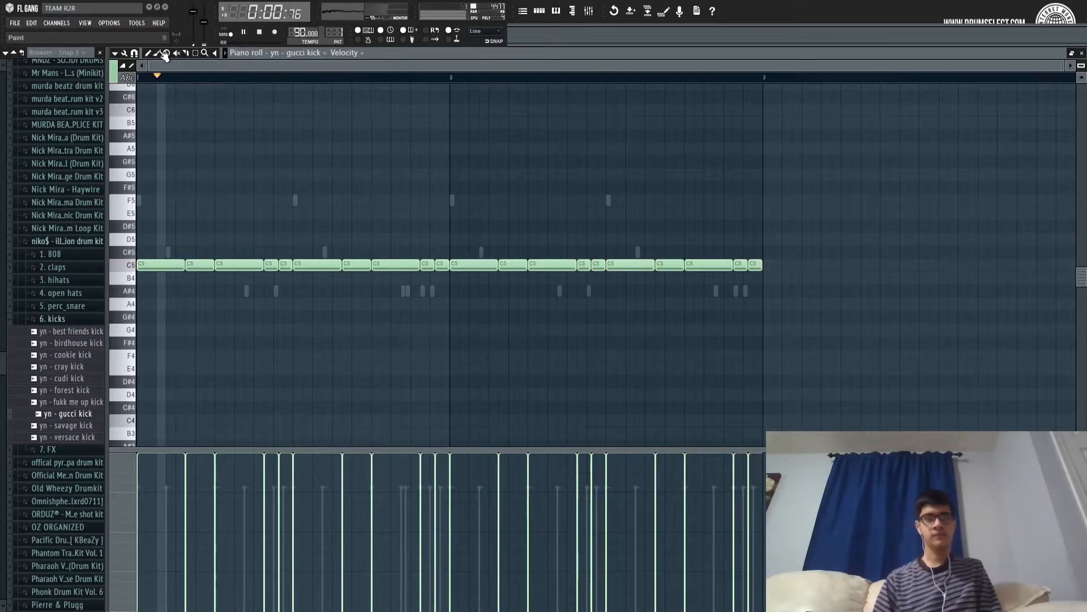
{"action": "left_click", "coordinate": [1082, 53]}
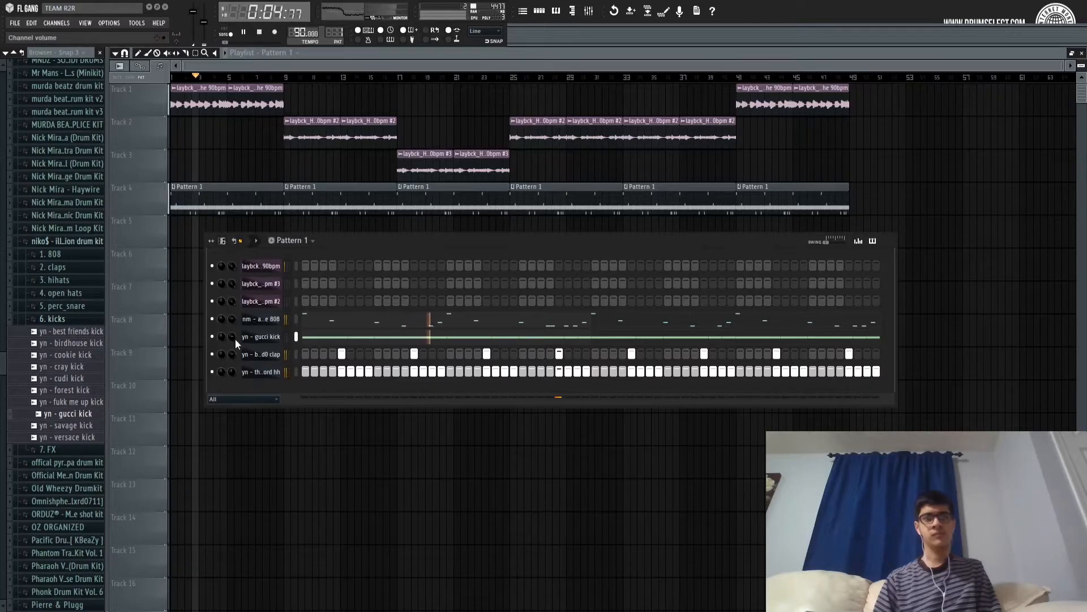
Play the pattern with only the 808 on, with the 808 and clap together, and with the clap alone.
{"action": "key", "text": "space"}
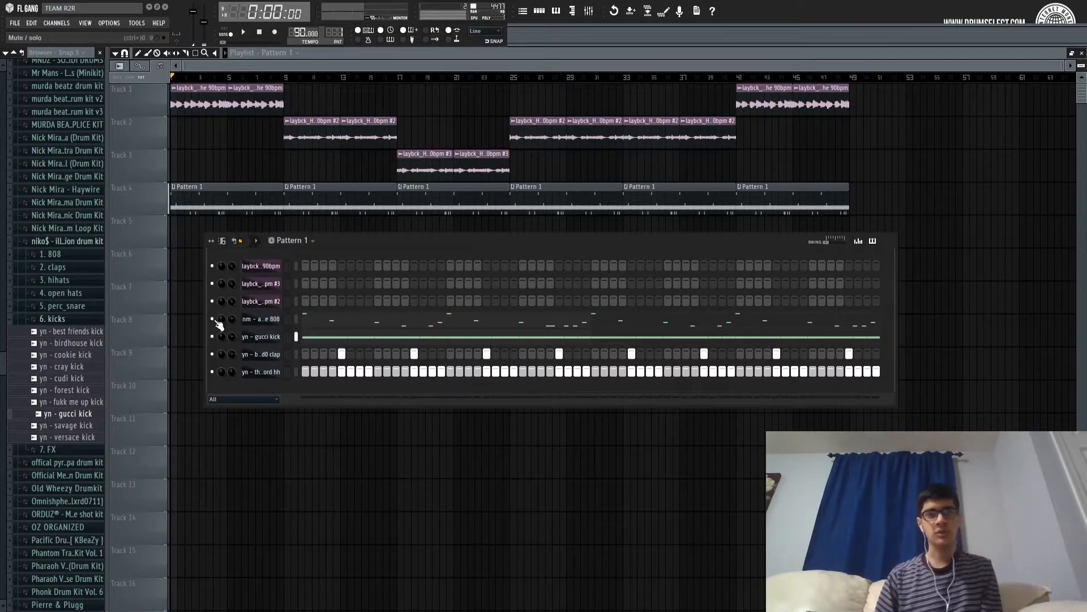
{"action": "key", "text": "space"}
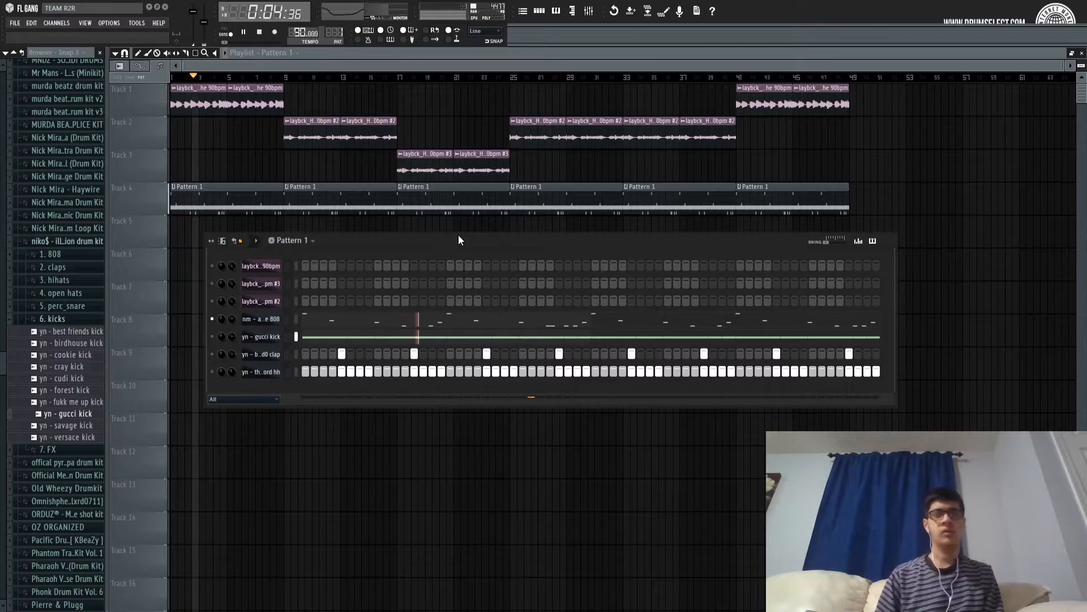
{"action": "key", "text": "space"}
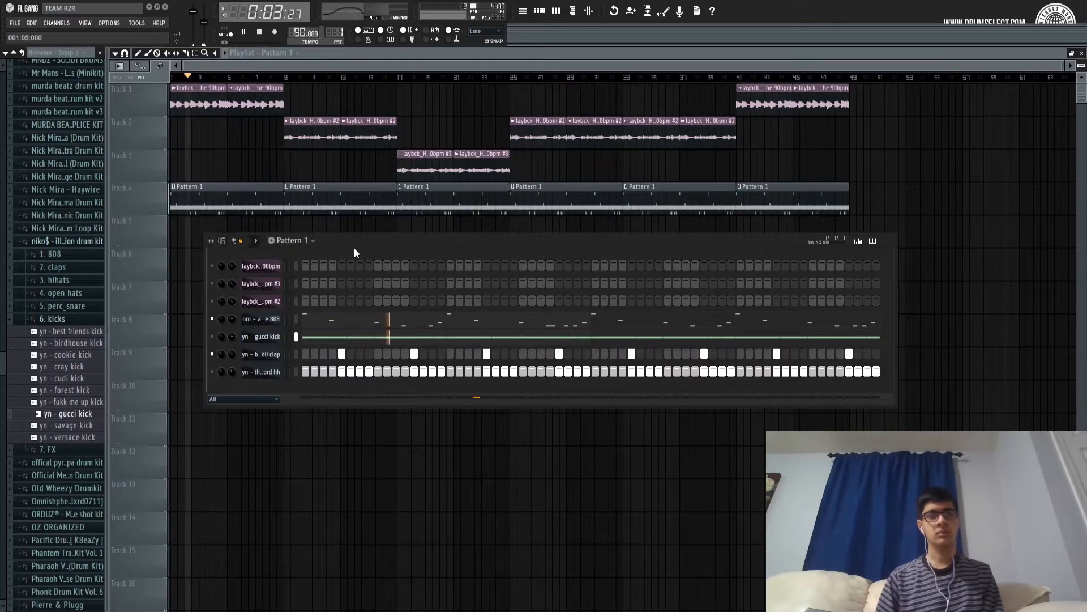
{"action": "key", "text": "space"}
{"action": "key", "text": "space"}
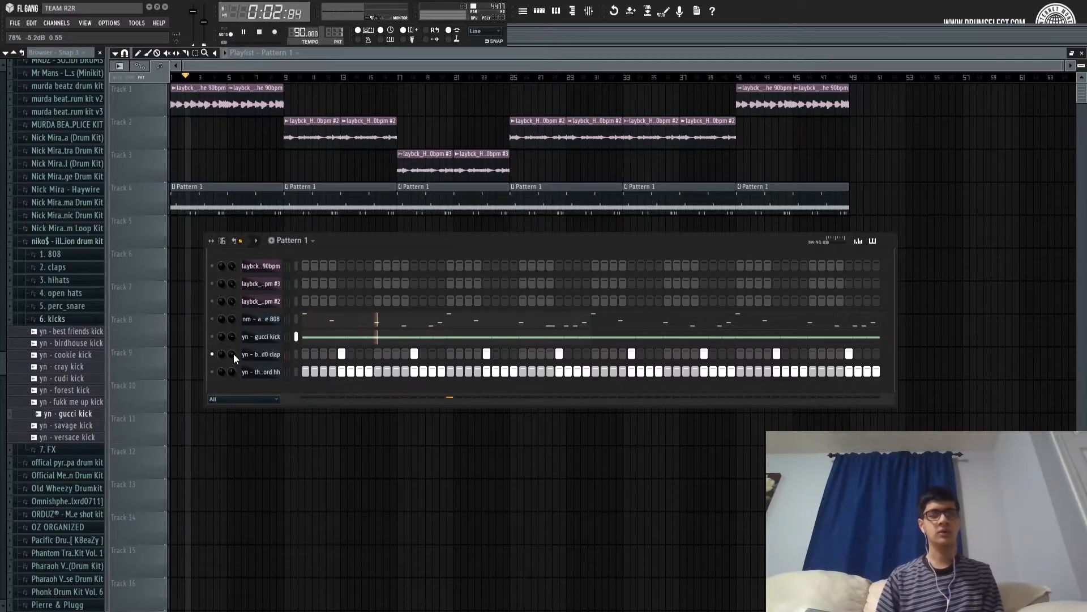
Raise the clap channel's volume, then play the 808 with the clap and hi-hat, and with the kick.
{"action": "left_click_drag", "start_coordinate": [234, 353], "coordinate": [234, 342]}
{"action": "key", "text": "space"}
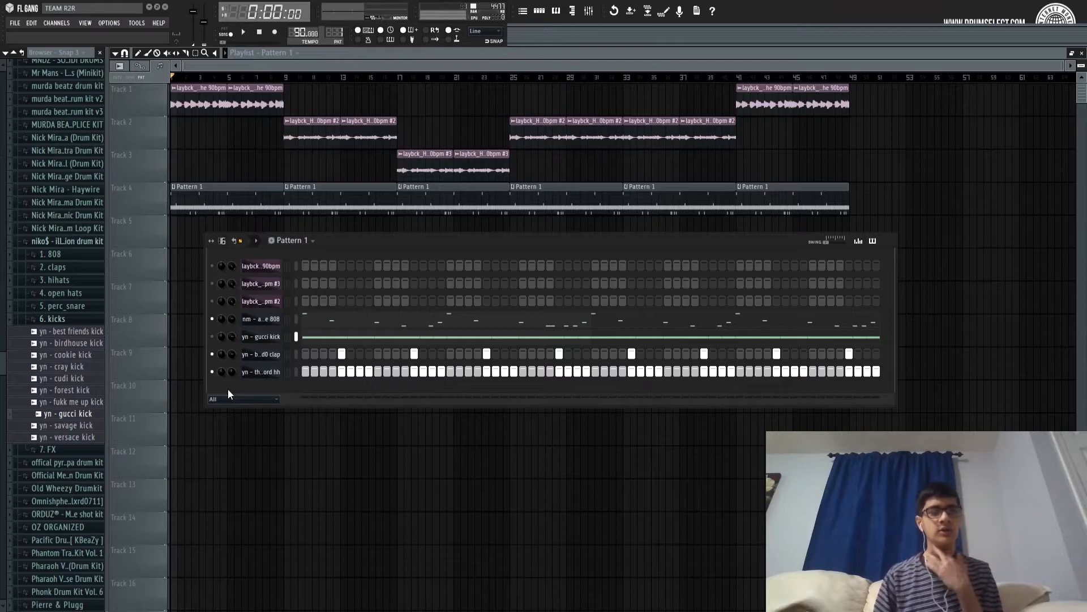
{"action": "key", "text": "space"}
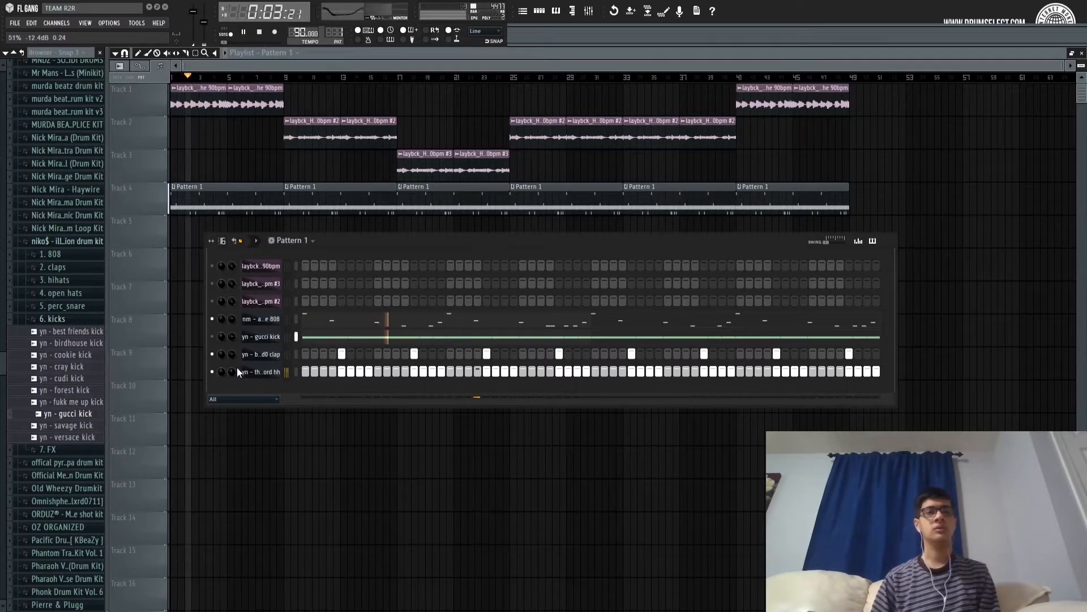
{"action": "key", "text": "space"}
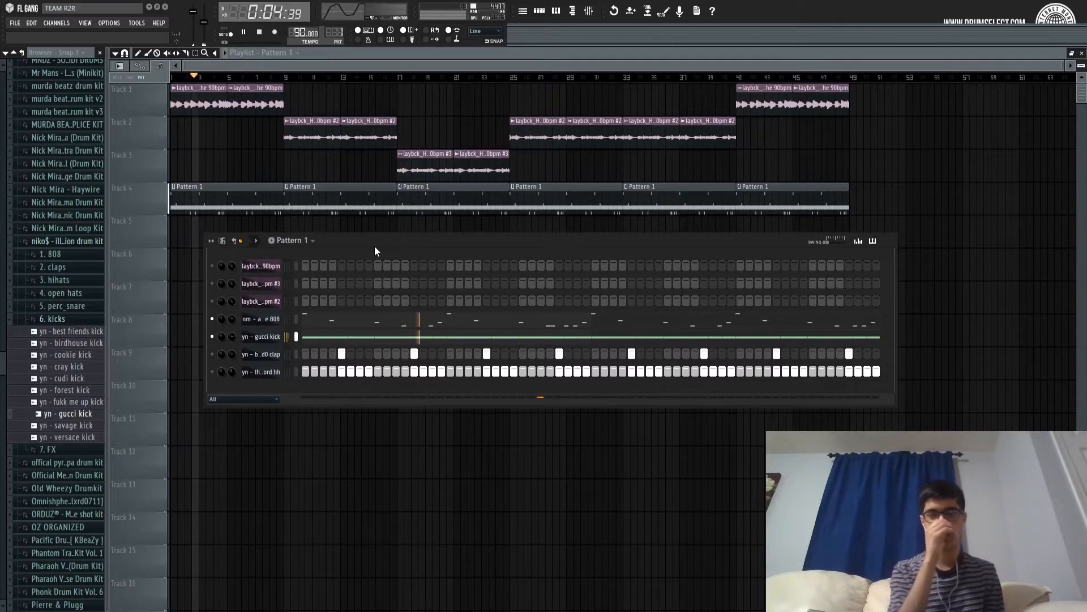
Add a C5 kick note at the end of bars 1 and 2, make all kick notes legato and close the piano roll.
{"action": "left_click", "coordinate": [357, 337]}
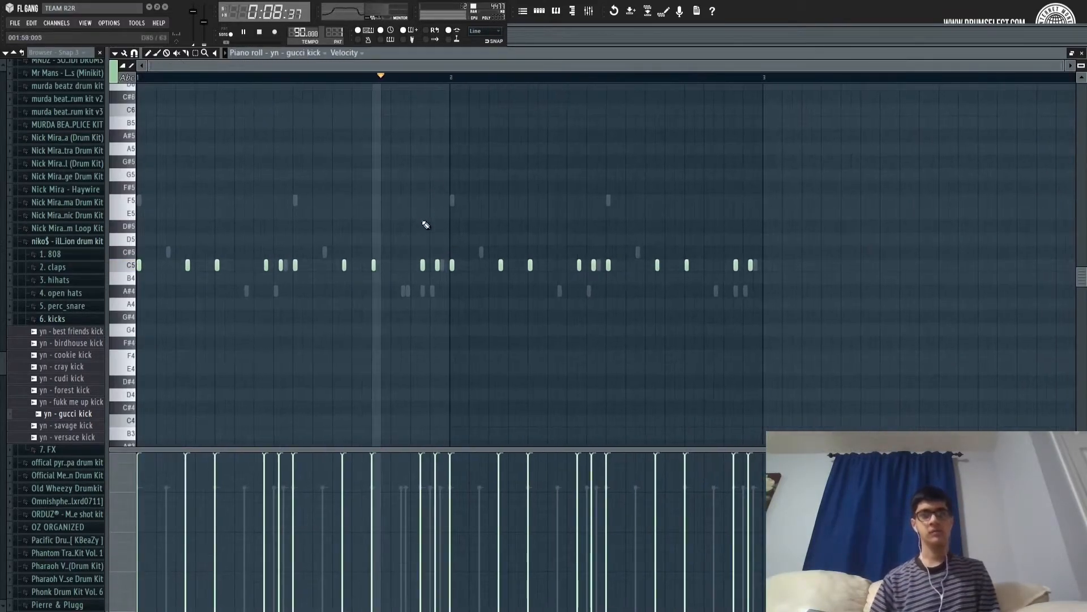
{"action": "left_click", "coordinate": [442, 265]}
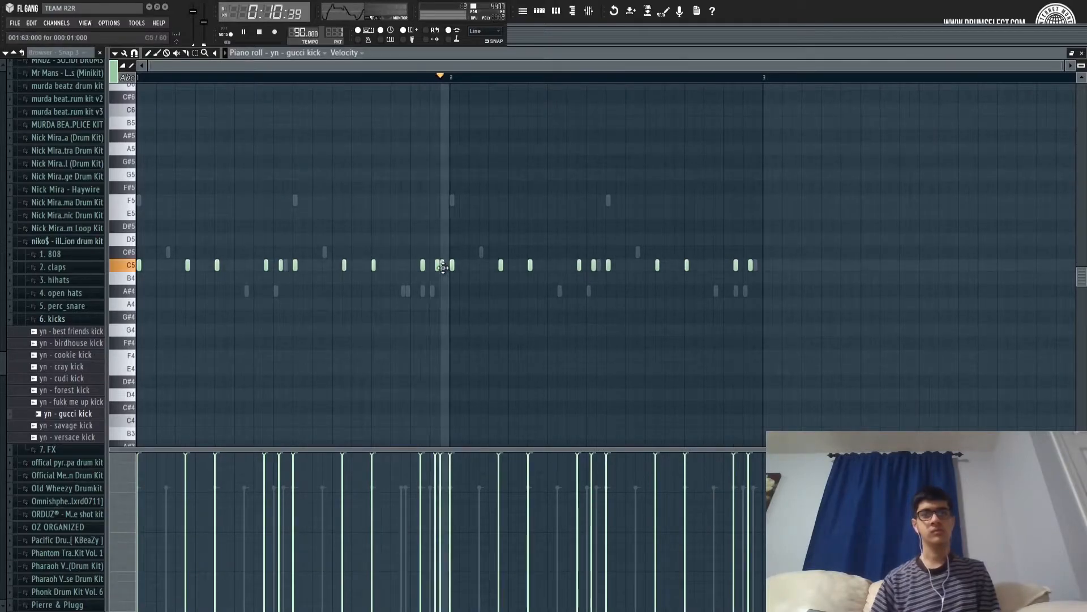
{"action": "left_click", "coordinate": [756, 266]}
{"action": "key", "text": "ctrl+l"}
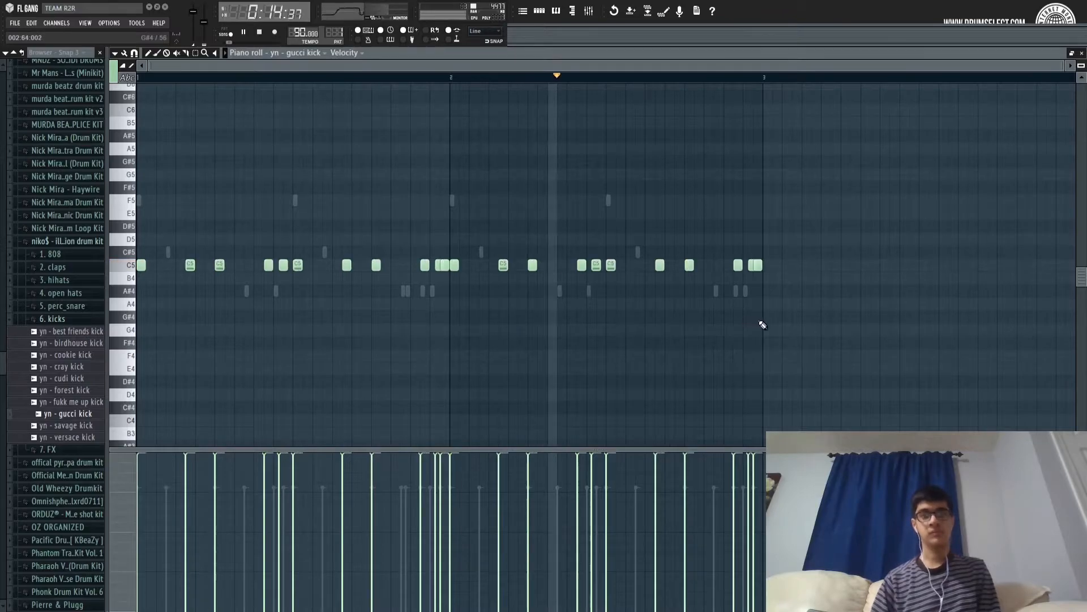
{"action": "key", "text": "ctrl+l"}
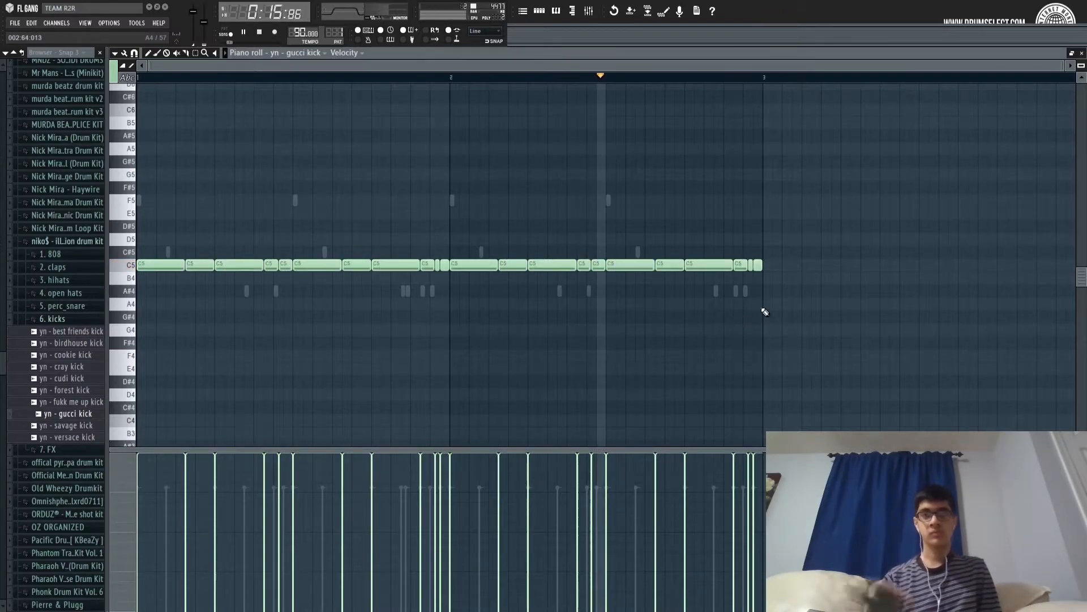
{"action": "left_click", "coordinate": [1082, 54]}
{"action": "key", "text": "space"}
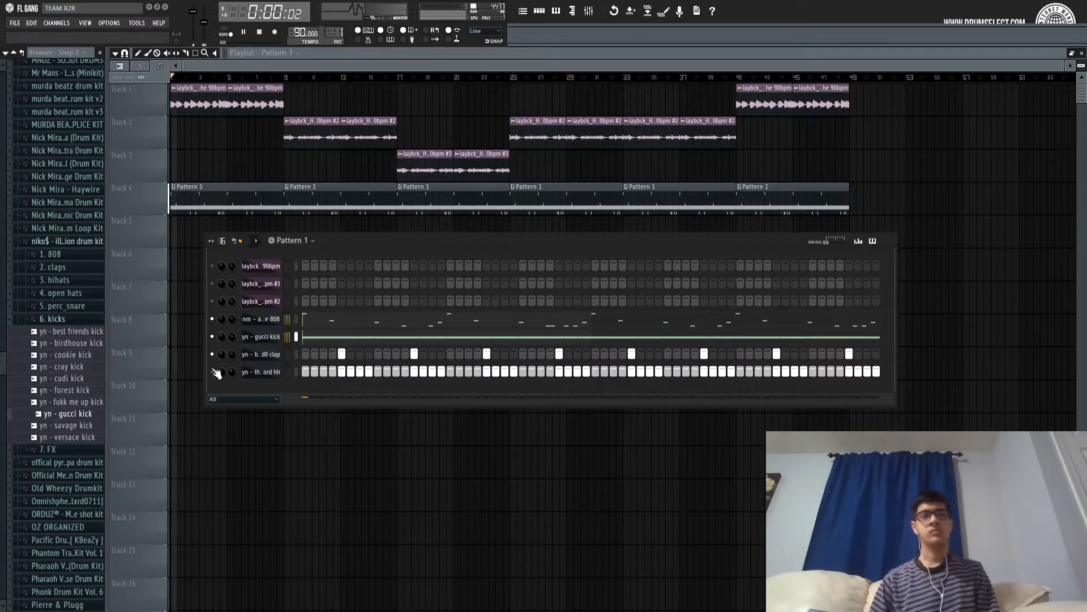
Review both bars of the kick notes in the piano roll during playback, then close it.
{"action": "left_click", "coordinate": [333, 339]}
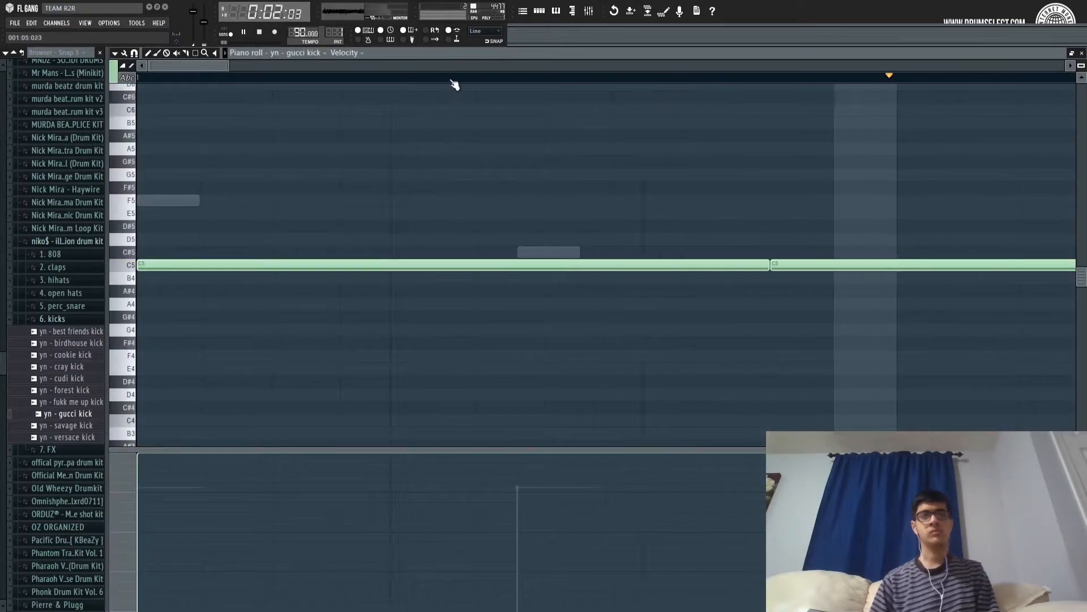
{"action": "scroll", "coordinate": [455, 84], "scroll_direction": "down", "scroll_amount": 2}
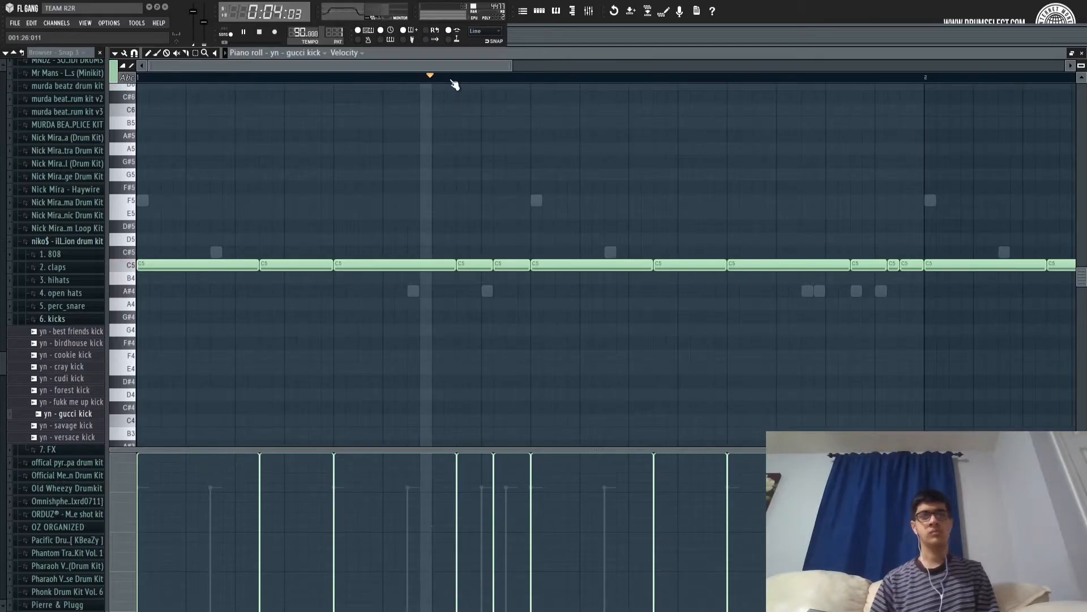
{"action": "scroll", "coordinate": [455, 83], "scroll_direction": "down", "scroll_amount": 2}
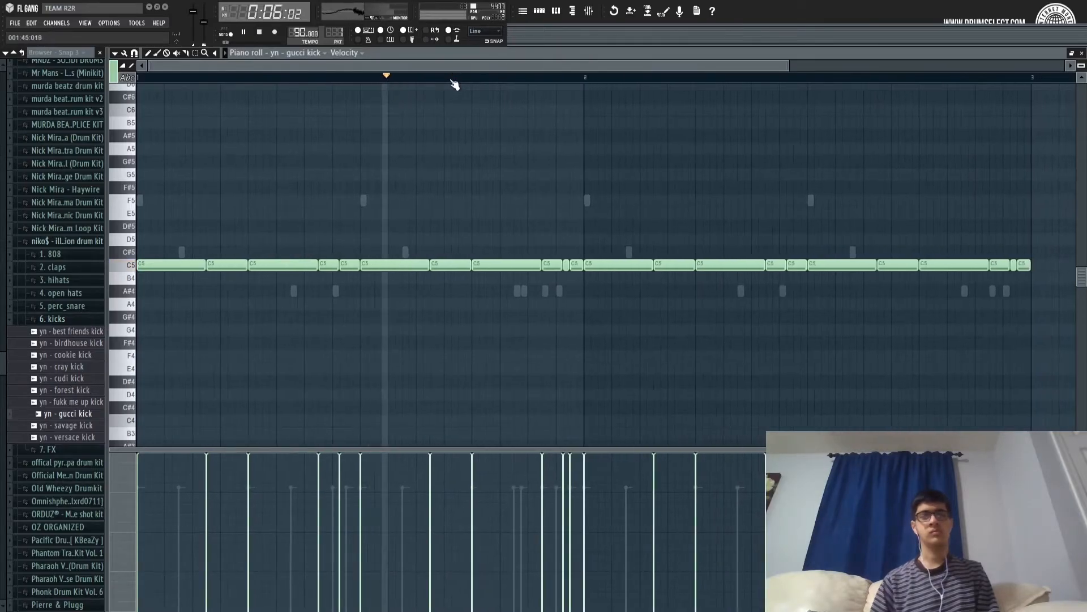
{"action": "scroll", "coordinate": [835, 90], "scroll_direction": "down", "scroll_amount": 2}
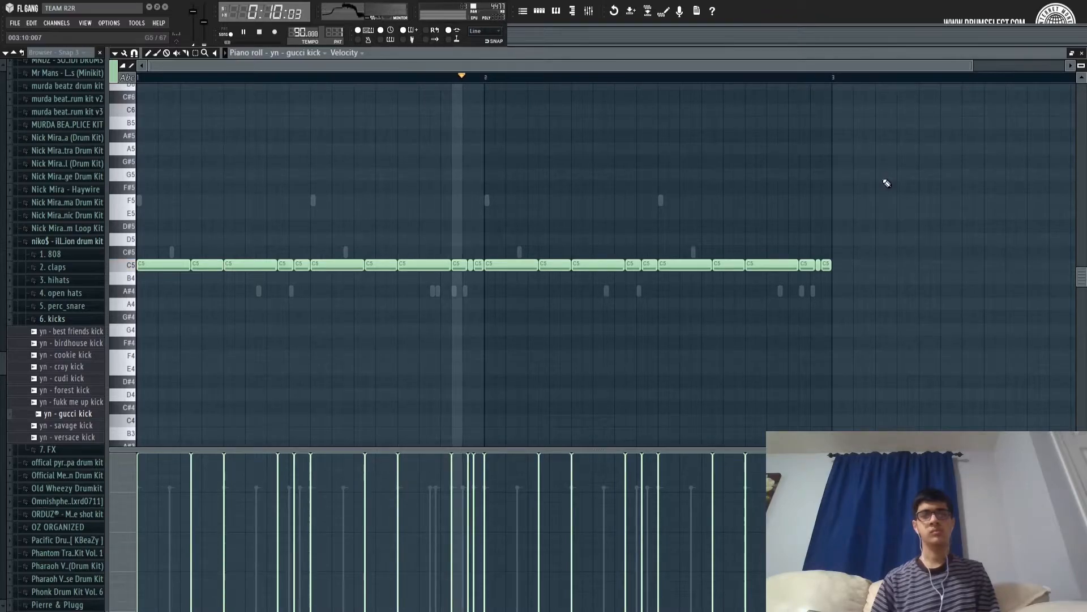
{"action": "left_click", "coordinate": [1082, 53]}
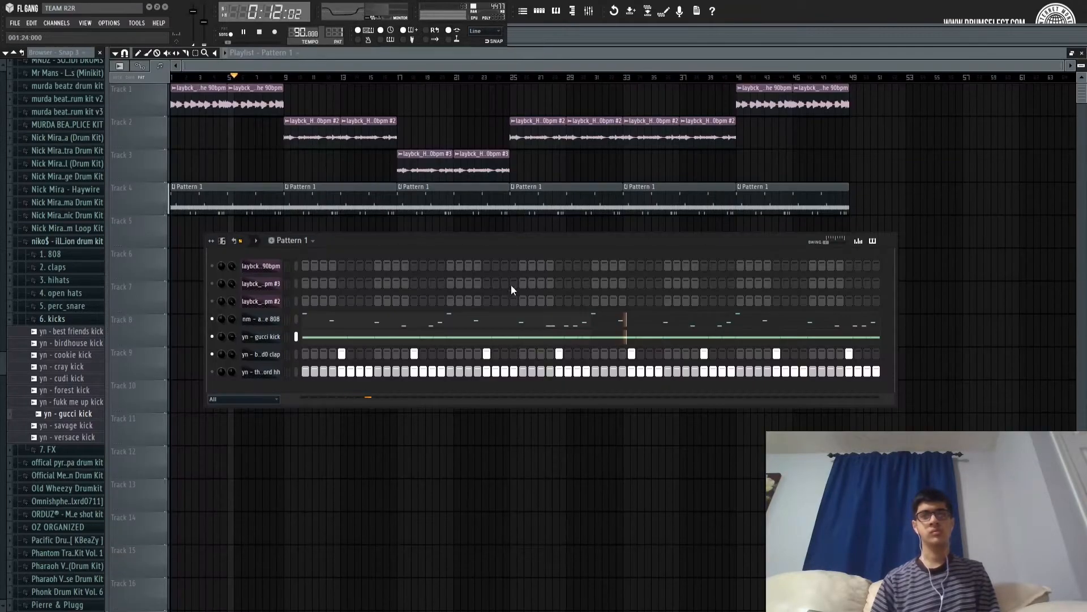
Unmute the hi-hat channel, play the pattern and open the 5. perc_snare folder of the drum kit.
{"action": "key", "text": "space"}
{"action": "left_click", "coordinate": [212, 372]}
{"action": "key", "text": "space"}
{"action": "left_click", "coordinate": [86, 319]}
{"action": "left_click", "coordinate": [83, 309]}
{"action": "key", "text": "space"}
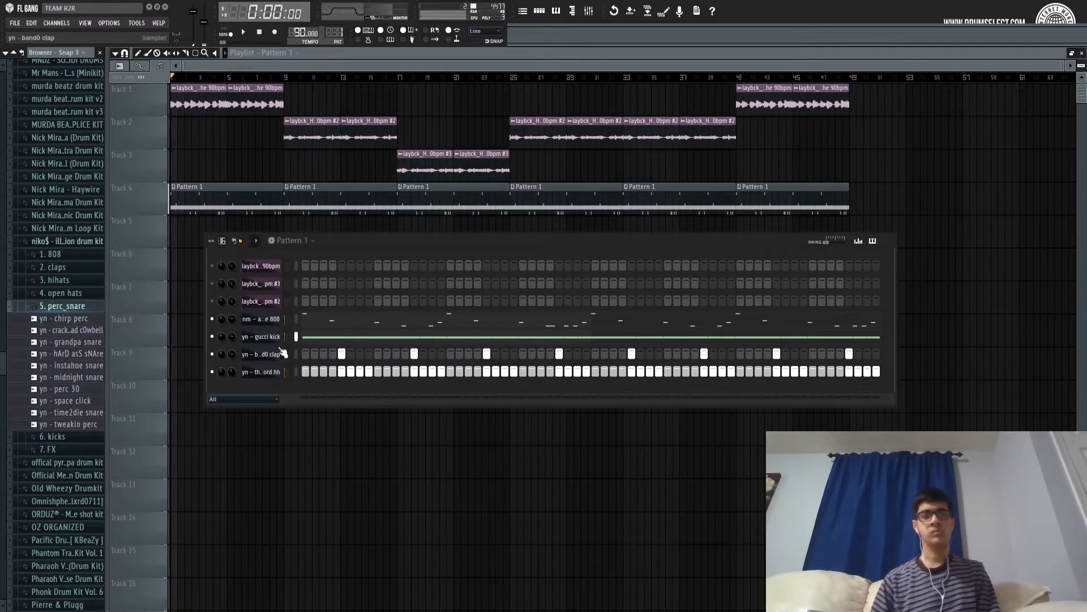
Lower the velocity of all the kick notes to roughly 37% in the piano roll and play the pattern.
{"action": "left_click", "coordinate": [325, 340]}
{"action": "scroll", "coordinate": [376, 79], "scroll_direction": "down", "scroll_amount": 5}
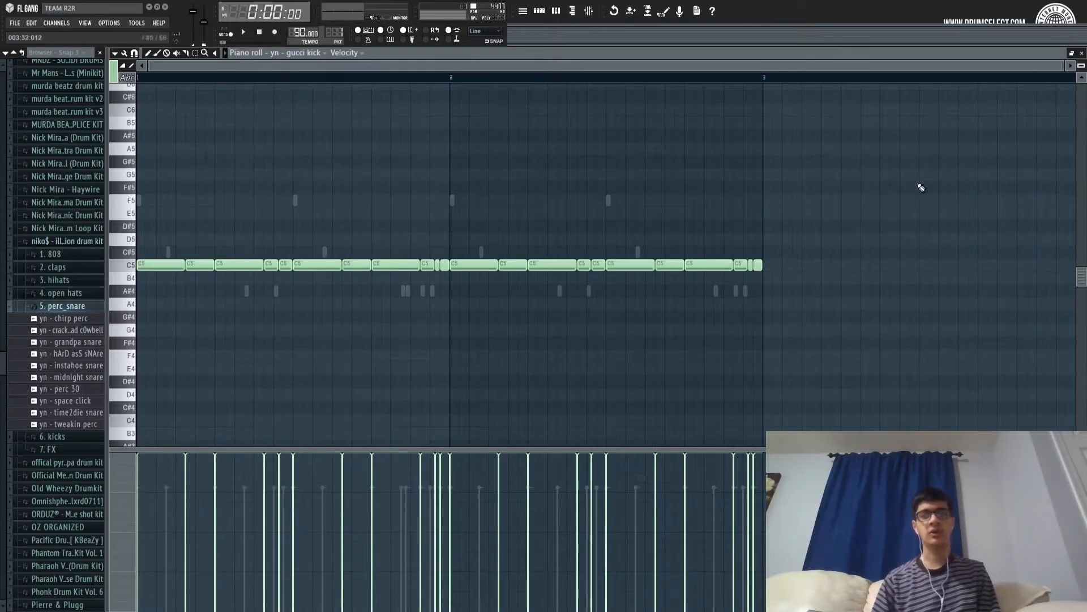
{"action": "mouse_move", "coordinate": [733, 498]}
{"action": "left_mouse_down"}
{"action": "mouse_move", "coordinate": [147, 547]}
{"action": "mouse_move", "coordinate": [606, 538]}
{"action": "mouse_move", "coordinate": [465, 532]}
{"action": "mouse_move", "coordinate": [431, 509]}
{"action": "mouse_move", "coordinate": [189, 529]}
{"action": "mouse_move", "coordinate": [623, 470]}
{"action": "mouse_move", "coordinate": [157, 516]}
{"action": "mouse_move", "coordinate": [177, 582]}
{"action": "mouse_move", "coordinate": [747, 573]}
{"action": "mouse_move", "coordinate": [651, 570]}
{"action": "left_mouse_up"}
{"action": "key", "text": "space"}
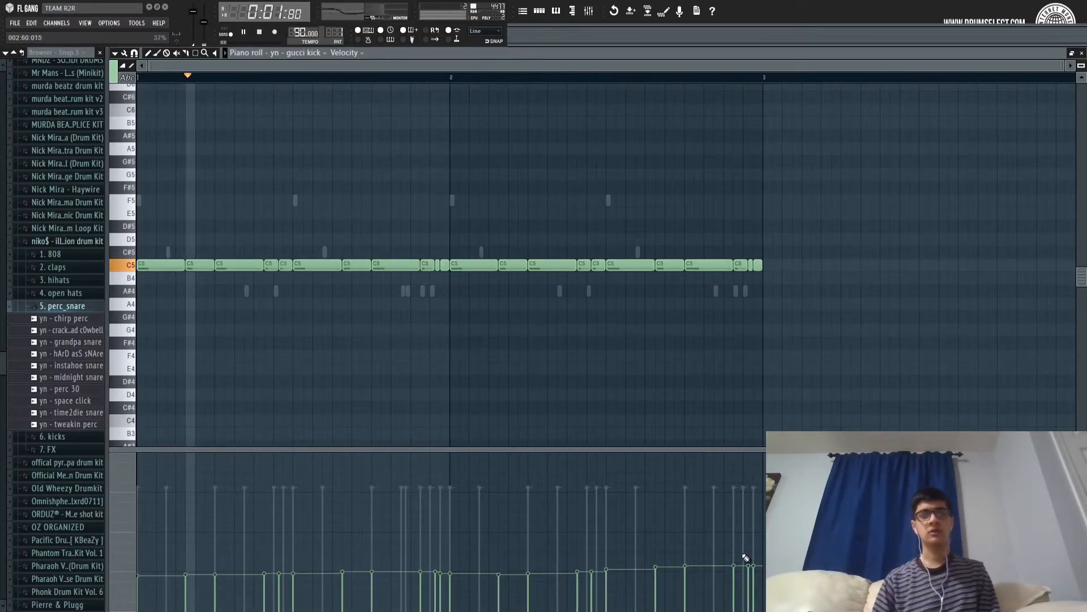
{"action": "key", "text": "space"}
Raise the velocity of all the kick notes back to the maximum, play the pattern and close the piano roll.
{"action": "mouse_move", "coordinate": [759, 470]}
{"action": "left_mouse_down"}
{"action": "mouse_move", "coordinate": [742, 453]}
{"action": "mouse_move", "coordinate": [5, 295]}
{"action": "left_mouse_up"}
{"action": "key", "text": "space"}
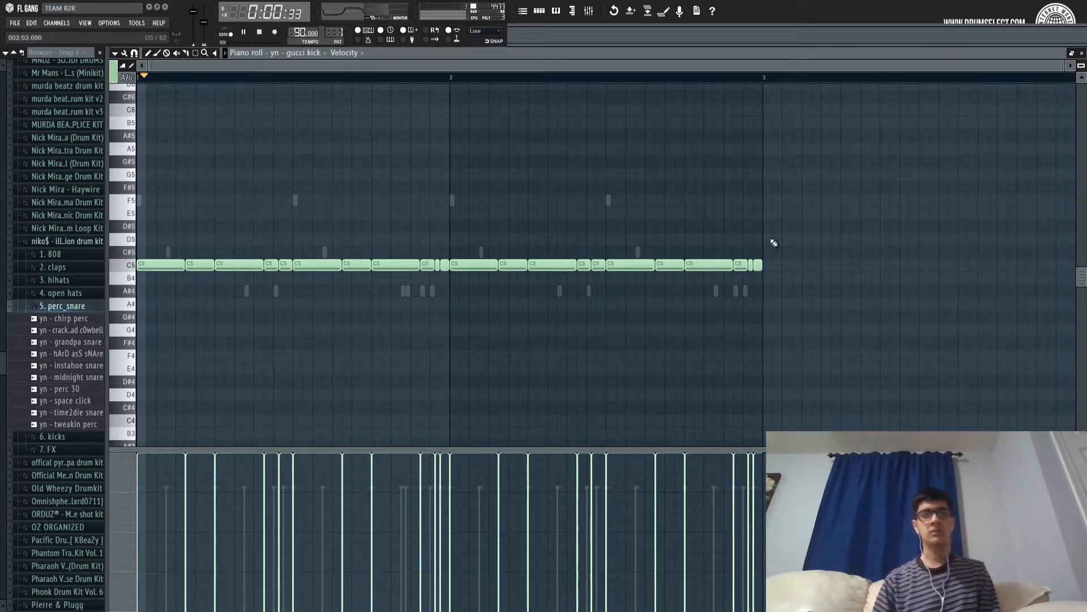
{"action": "left_click", "coordinate": [1082, 53]}
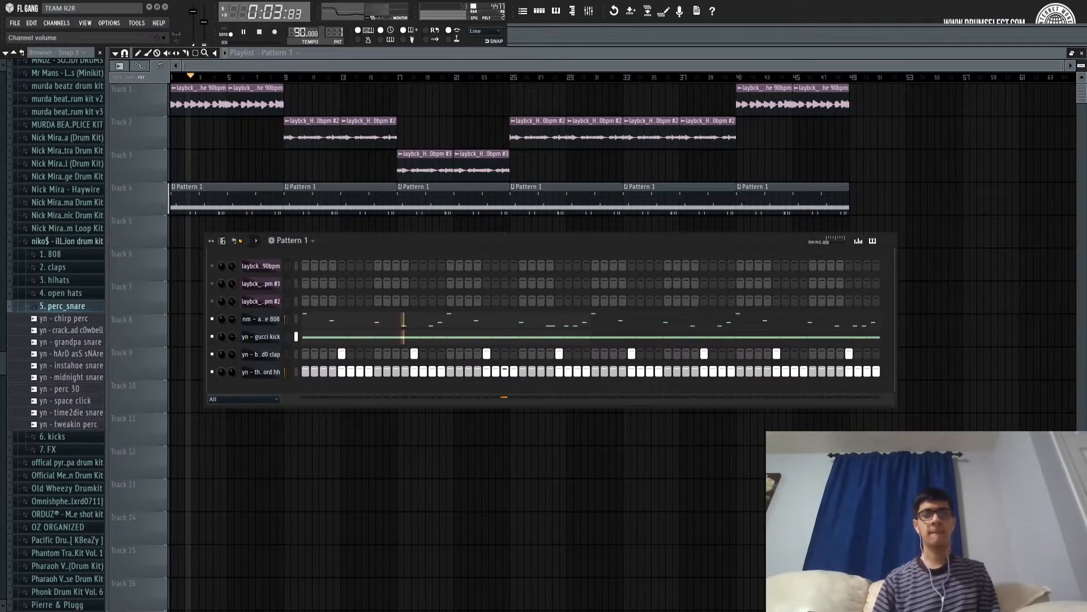
Open the lord hh channel's notes in the piano roll, show both bars and stop playback.
{"action": "left_click", "coordinate": [296, 372]}
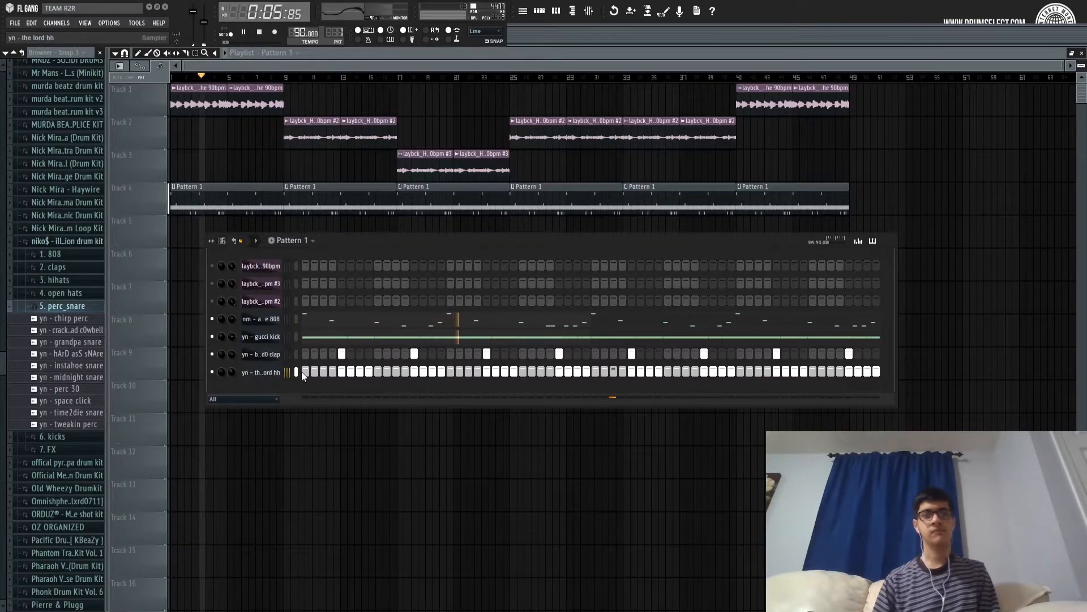
{"action": "key", "text": "F7"}
{"action": "scroll", "coordinate": [384, 102], "scroll_direction": "down", "scroll_amount": 4}
{"action": "scroll", "coordinate": [389, 80], "scroll_direction": "down", "scroll_amount": 3}
{"action": "scroll", "coordinate": [390, 79], "scroll_direction": "down", "scroll_amount": 6}
{"action": "key", "text": "space"}
Check the channel rack, hide it again and examine the first hi-hat notes up close in the piano roll.
{"action": "left_click", "coordinate": [540, 13]}
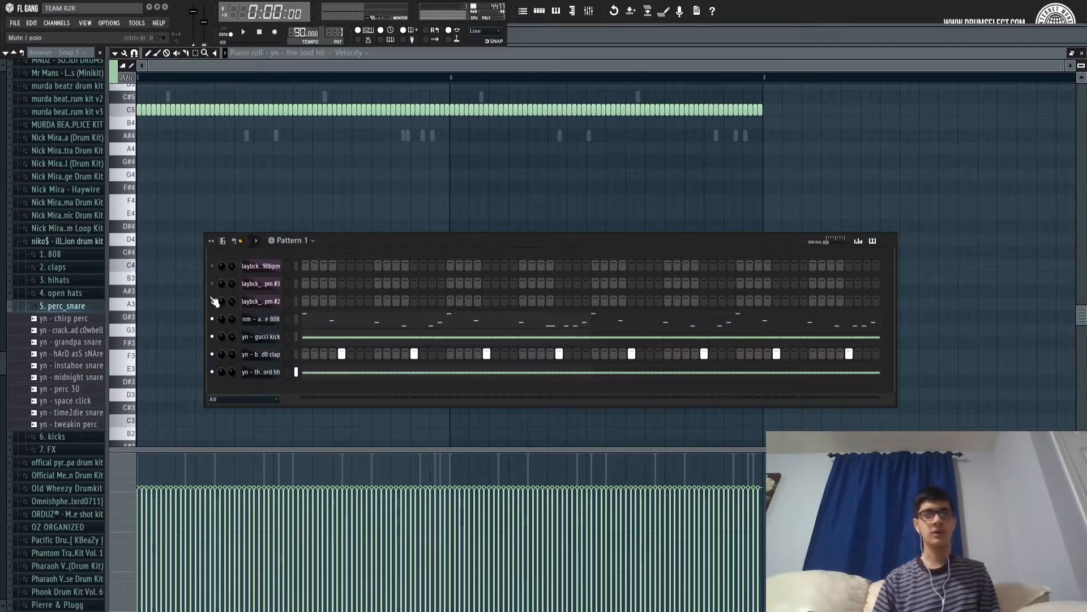
{"action": "key", "text": "F6"}
{"action": "key", "text": "space"}
{"action": "scroll", "coordinate": [198, 175], "scroll_direction": "up", "scroll_amount": 6}
{"action": "key", "text": "space"}
{"action": "scroll", "coordinate": [158, 69], "scroll_direction": "up", "scroll_amount": 5}
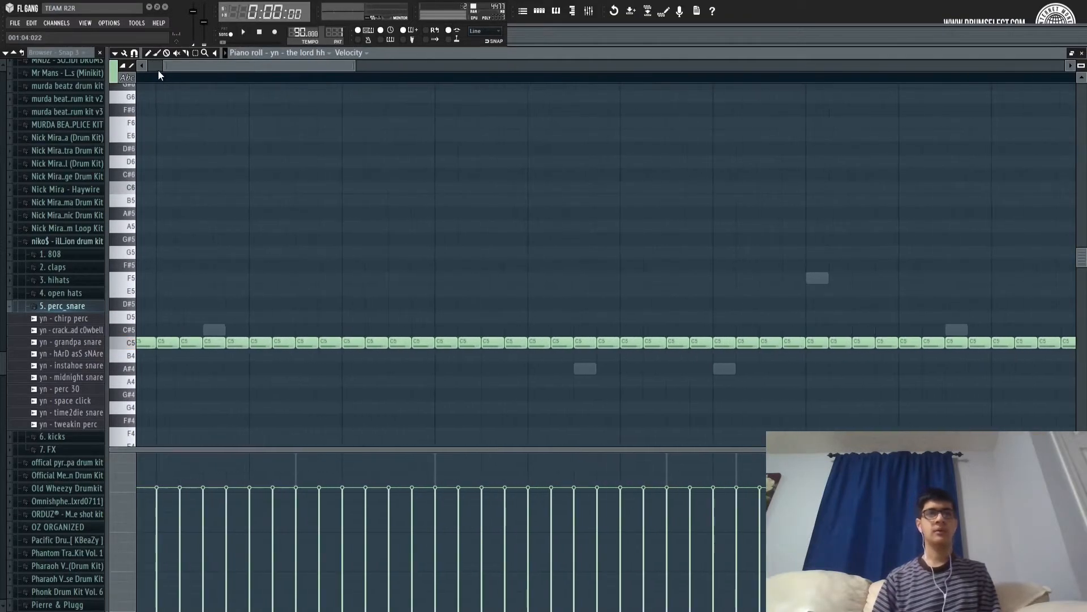
Chop the two C5 hi-hat notes at steps 11 and 12 of bar 1 into a fast roll and play it back.
{"action": "left_click_drag", "start_coordinate": [193, 68], "coordinate": [158, 66]}
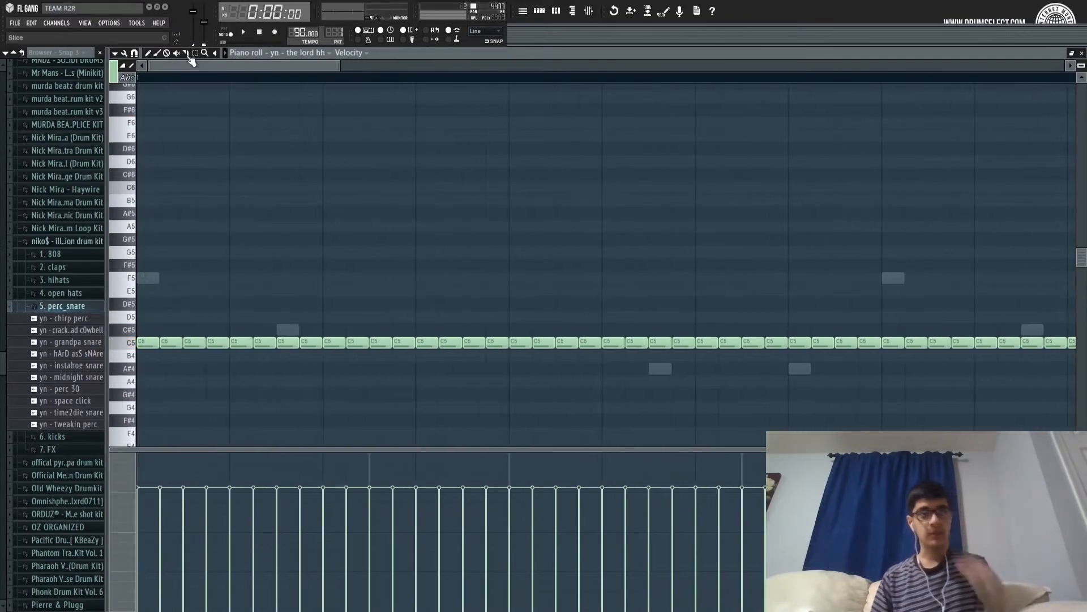
{"action": "key", "text": "space"}
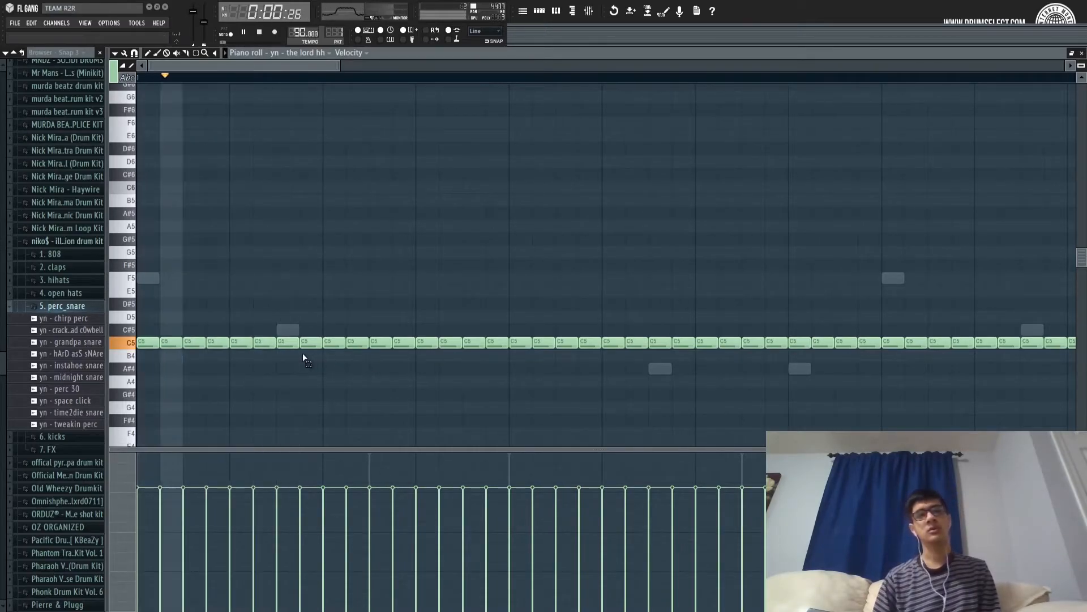
{"action": "key", "text": "space"}
{"action": "left_click_drag", "start_coordinate": [379, 349], "coordinate": [401, 348]}
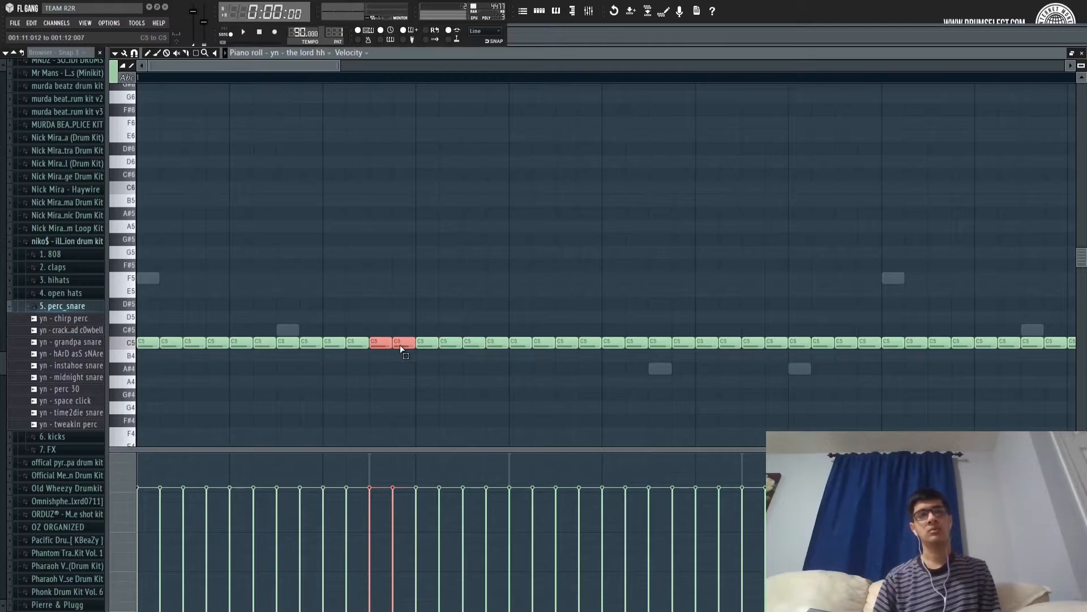
{"action": "key", "text": "ctrl+u"}
{"action": "scroll", "coordinate": [406, 362], "scroll_direction": "down", "scroll_amount": 3}
{"action": "key", "text": "space"}
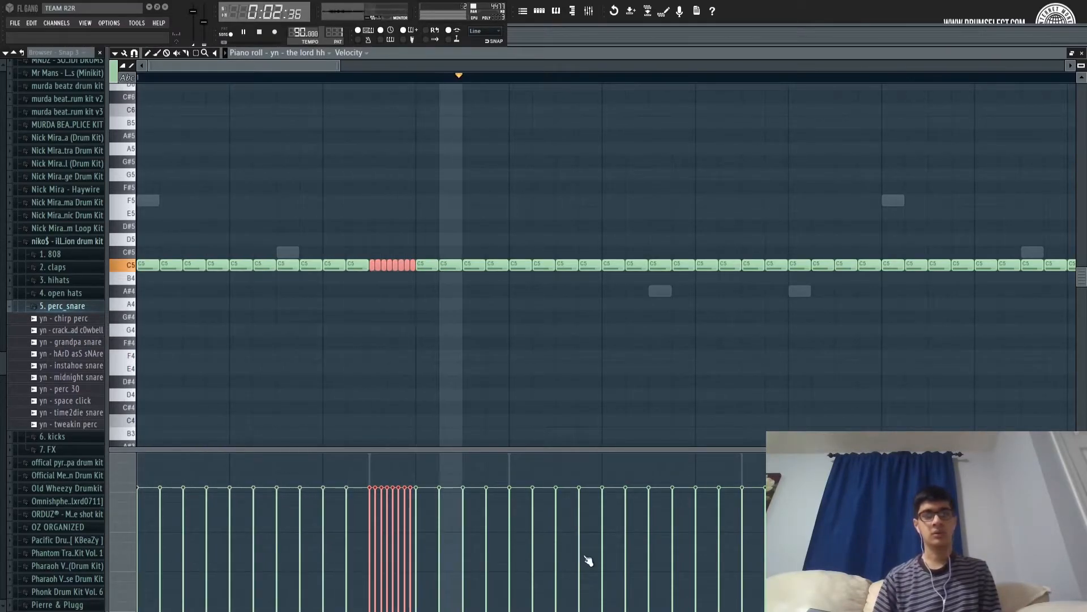
Chop the hi-hat note at step 23 into short slices, delete its last slice and audition the rhythm.
{"action": "left_click", "coordinate": [531, 349]}
{"action": "scroll", "coordinate": [477, 76], "scroll_direction": "down", "scroll_amount": 2}
{"action": "scroll", "coordinate": [477, 76], "scroll_direction": "down", "scroll_amount": 1}
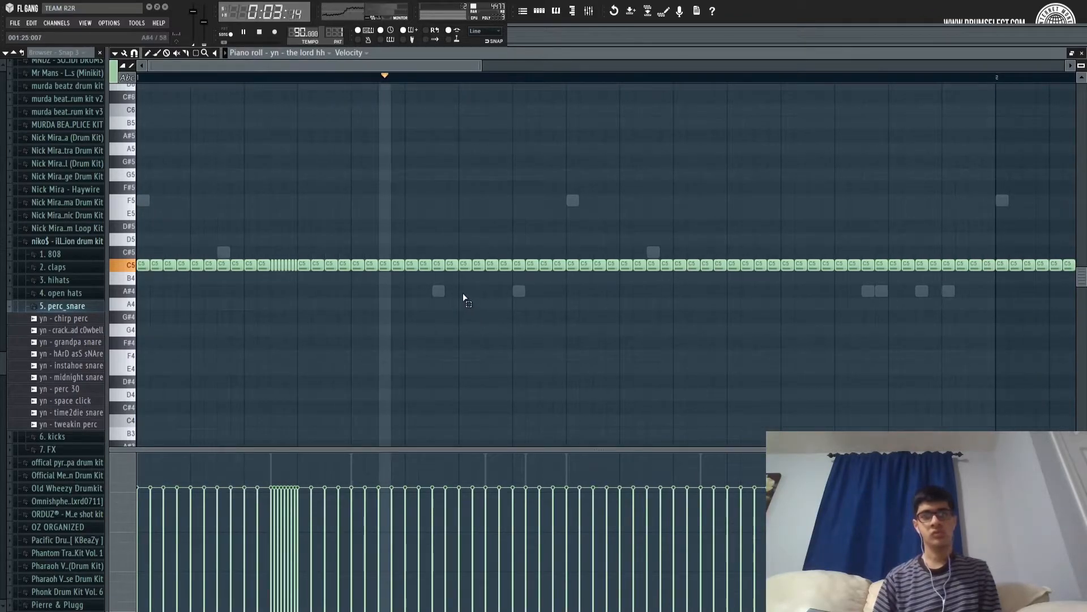
{"action": "key", "text": "space"}
{"action": "left_click_drag", "start_coordinate": [466, 273], "coordinate": [439, 272]}
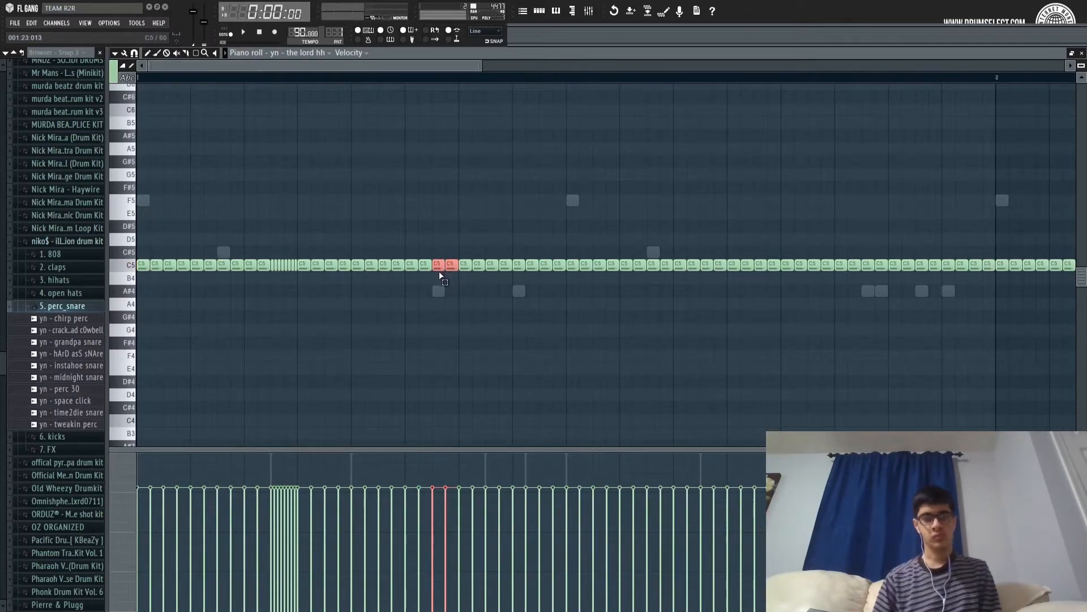
{"action": "key", "text": "ctrl+u"}
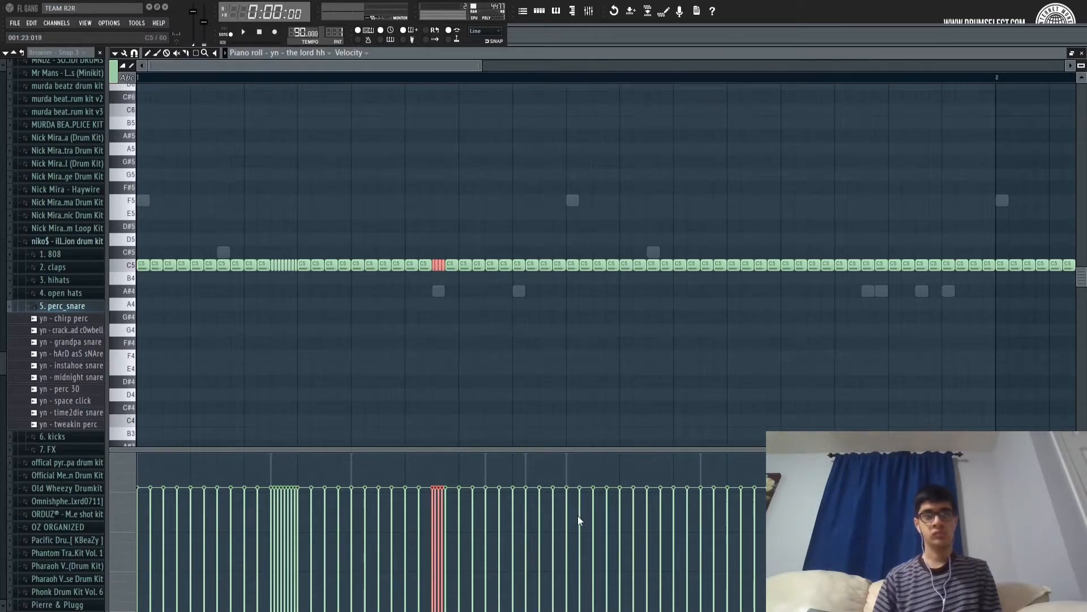
{"action": "key", "text": "space"}
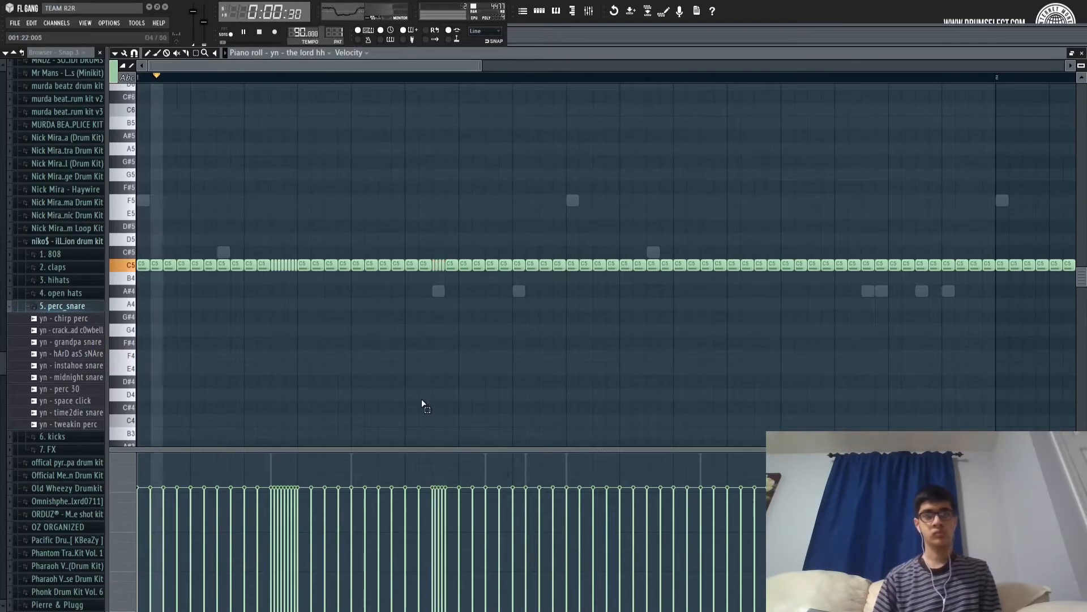
{"action": "left_click", "coordinate": [444, 266], "text": "ctrl"}
{"action": "key", "text": "Delete"}
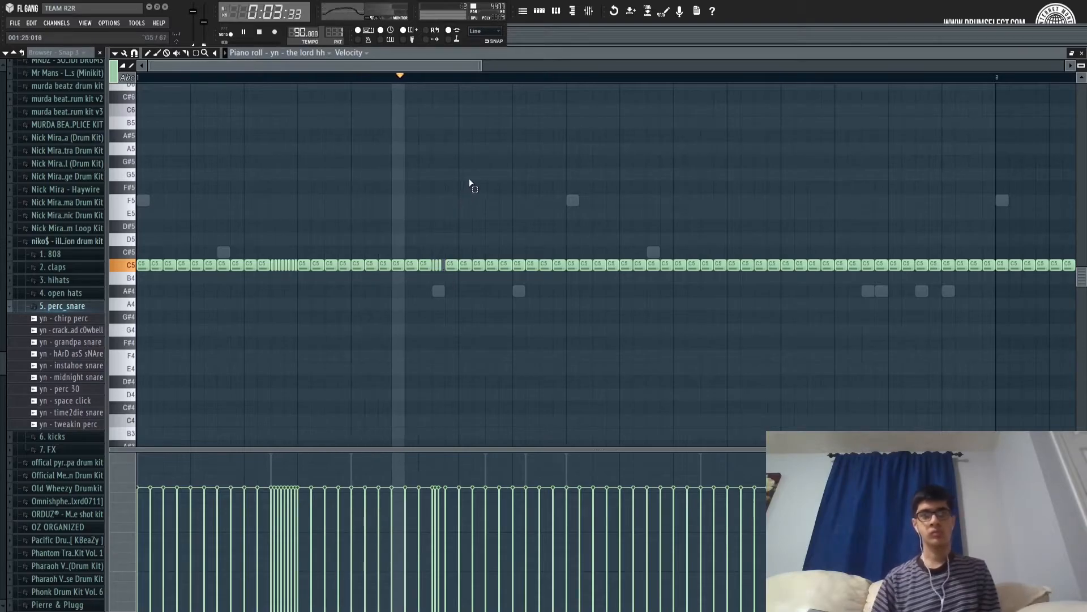
{"action": "key", "text": "space"}
{"action": "key", "text": "space"}
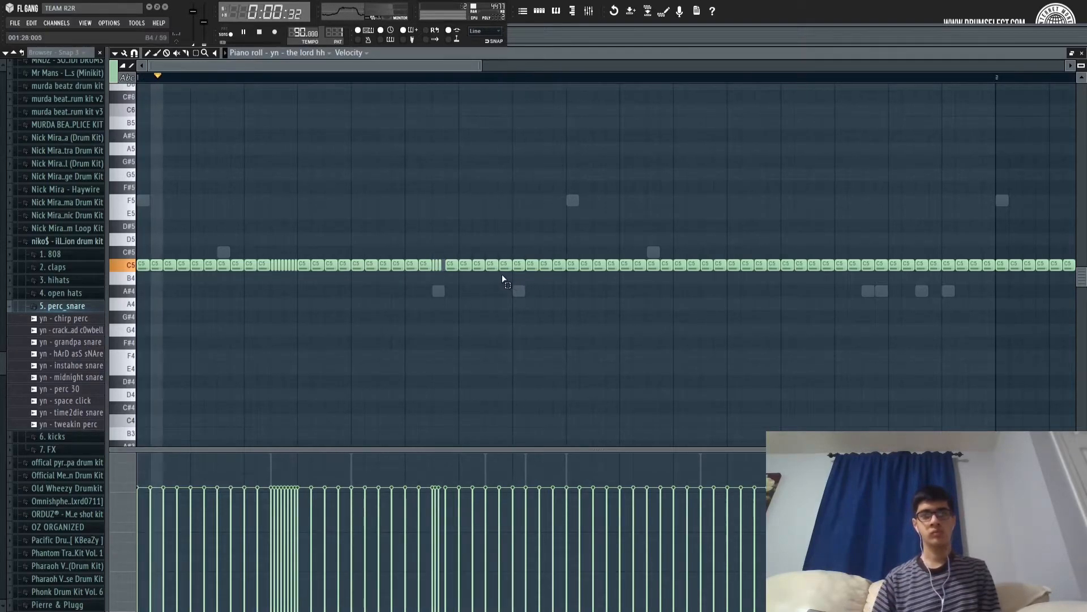
Chop the hi-hat note at step 28 into short slices and delete its last slice.
{"action": "left_click", "coordinate": [504, 266], "text": "ctrl"}
{"action": "key", "text": "ctrl+u"}
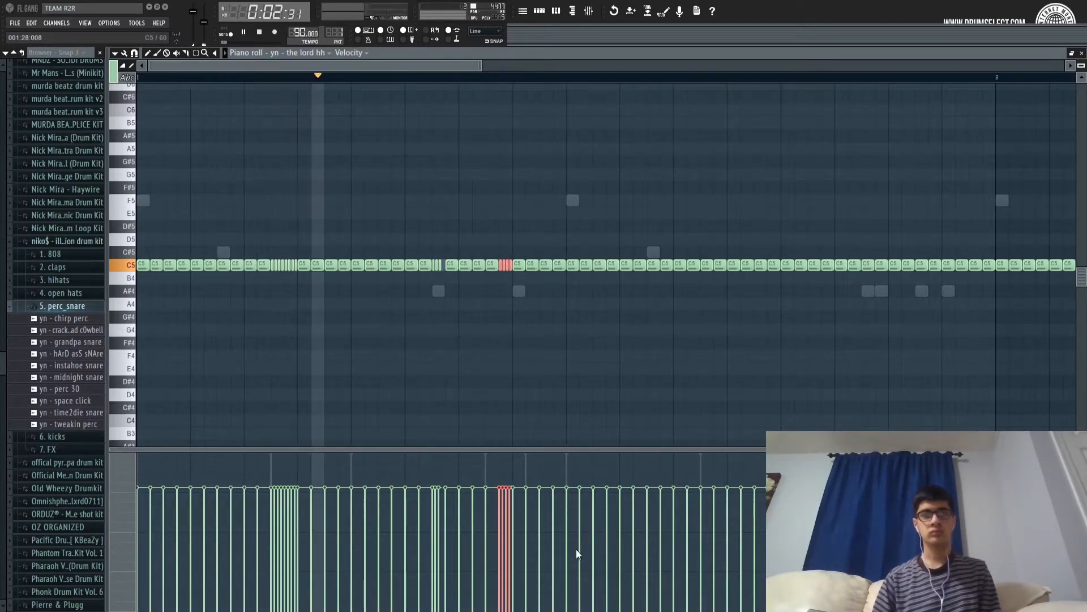
{"action": "left_click", "coordinate": [517, 266], "text": "ctrl"}
{"action": "left_click", "coordinate": [511, 267], "text": "ctrl"}
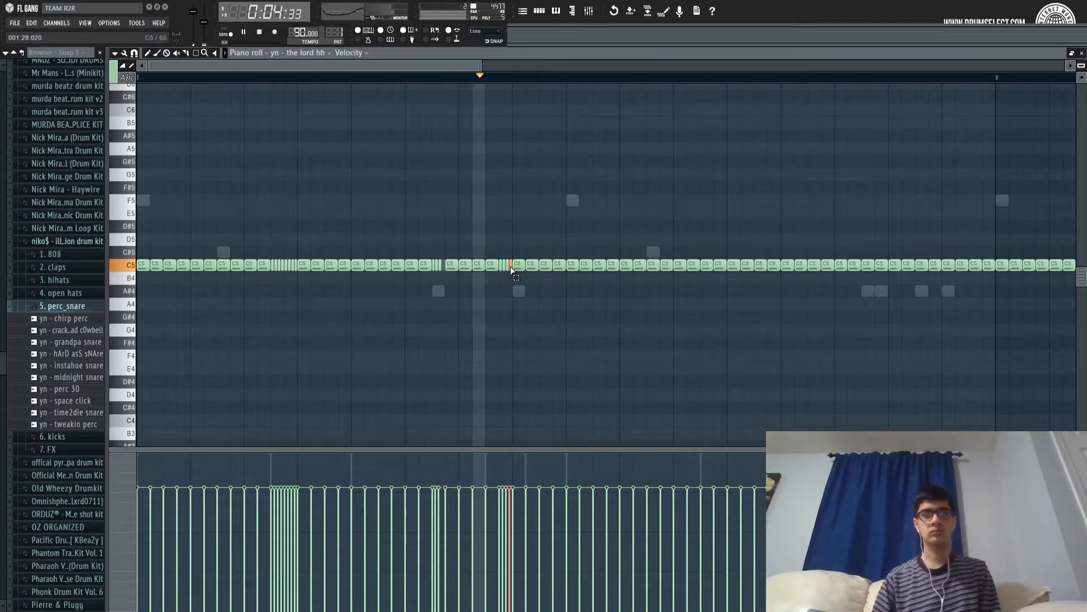
{"action": "key", "text": "Delete"}
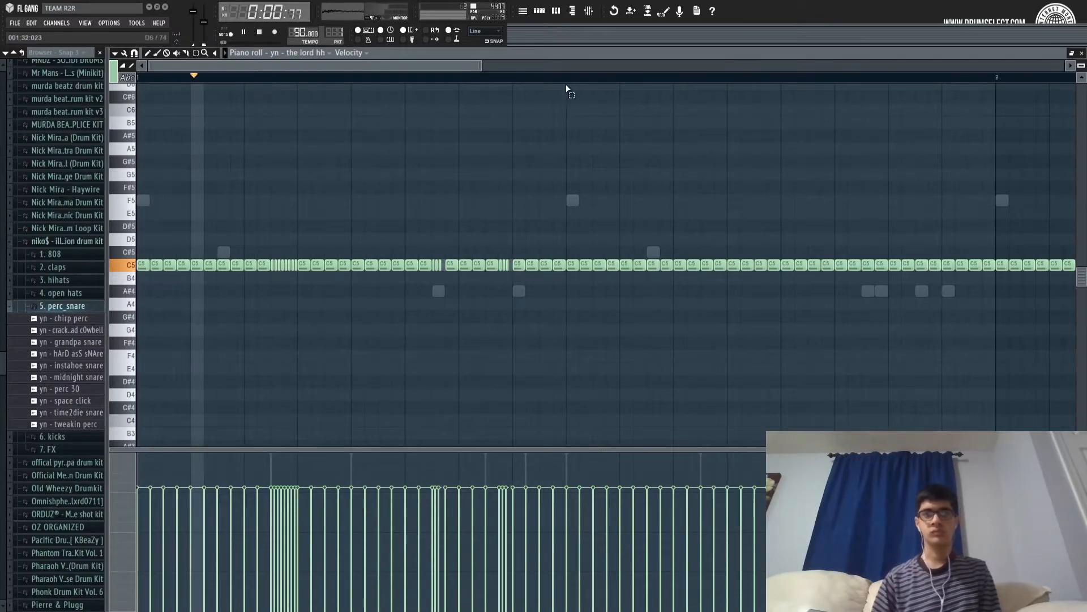
Chop the hi-hat note at step 31 and lower its four slices to a descending A#4, A4, G#4, G4 run.
{"action": "scroll", "coordinate": [571, 76], "scroll_direction": "down", "scroll_amount": 3}
{"action": "scroll", "coordinate": [466, 191], "scroll_direction": "up", "scroll_amount": 1}
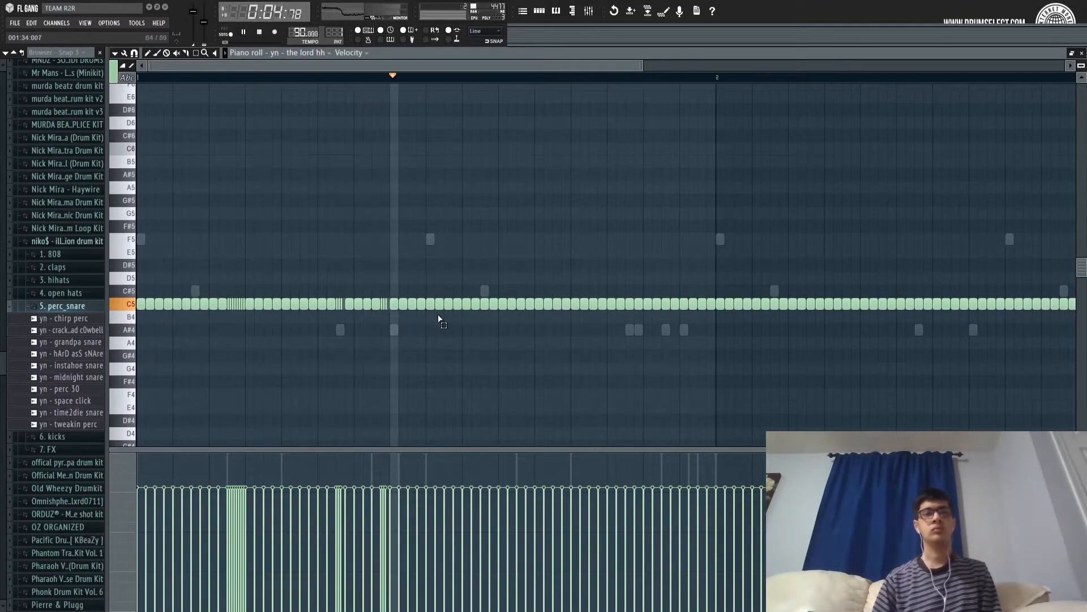
{"action": "key", "text": "space"}
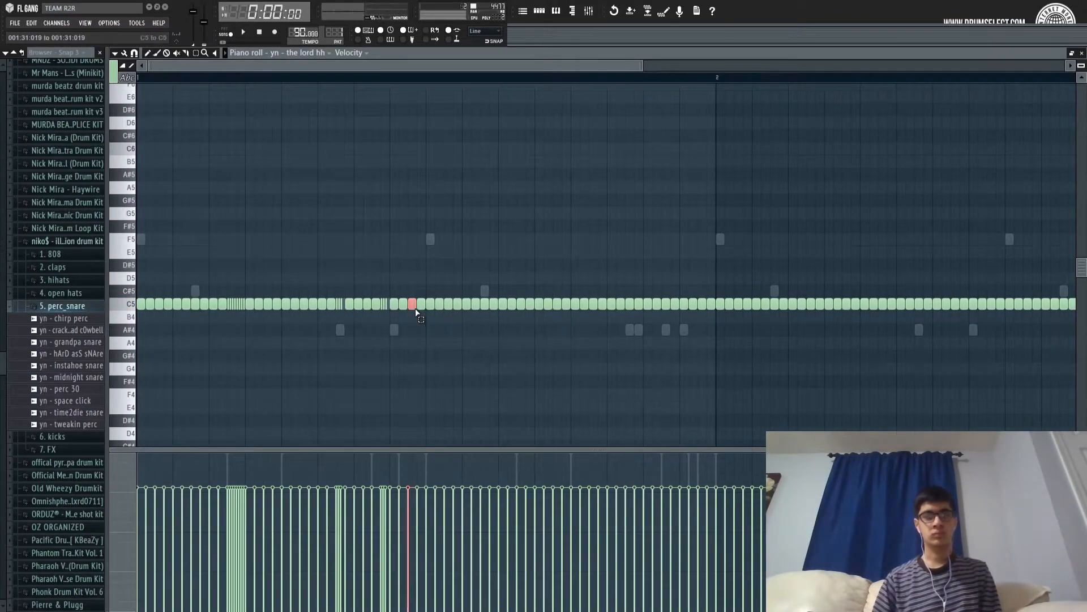
{"action": "key", "text": "ctrl+u"}
{"action": "scroll", "coordinate": [414, 329], "scroll_direction": "down", "scroll_amount": 1}
{"action": "left_click", "coordinate": [425, 181], "text": "ctrl"}
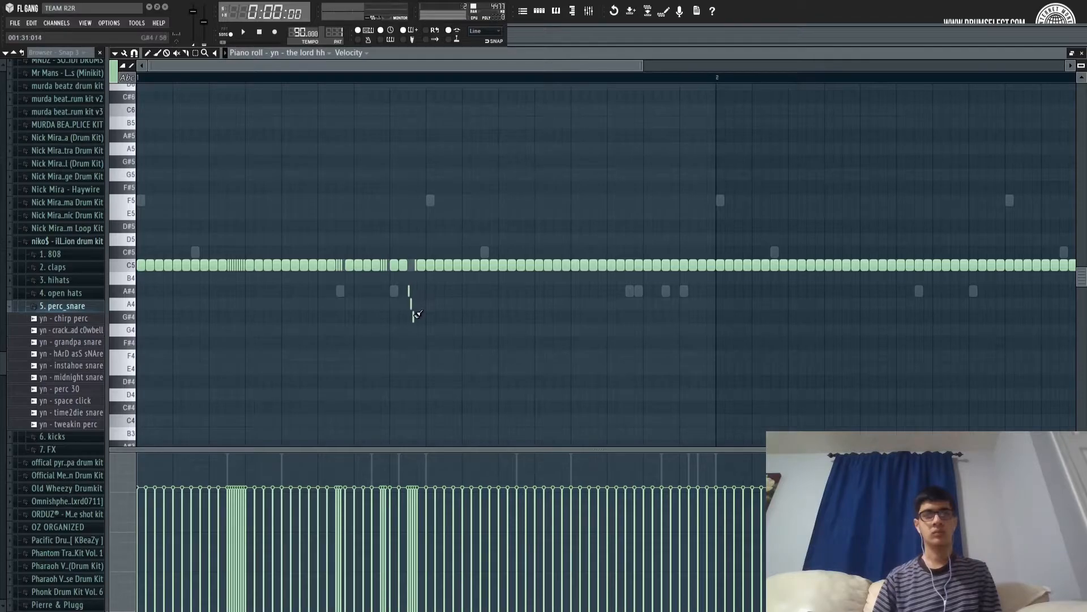
{"action": "key", "text": "space"}
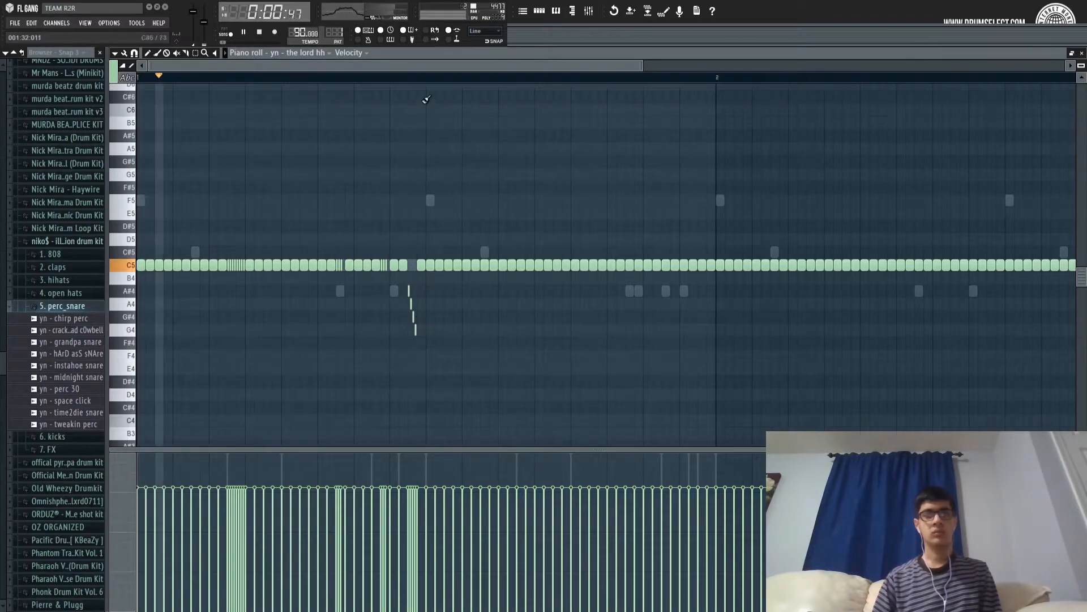
Delete the plain hi-hats after step 32 and repeat the edited first half of bar 1 through the end of bar 2.
{"action": "scroll", "coordinate": [432, 80], "scroll_direction": "down", "scroll_amount": 3}
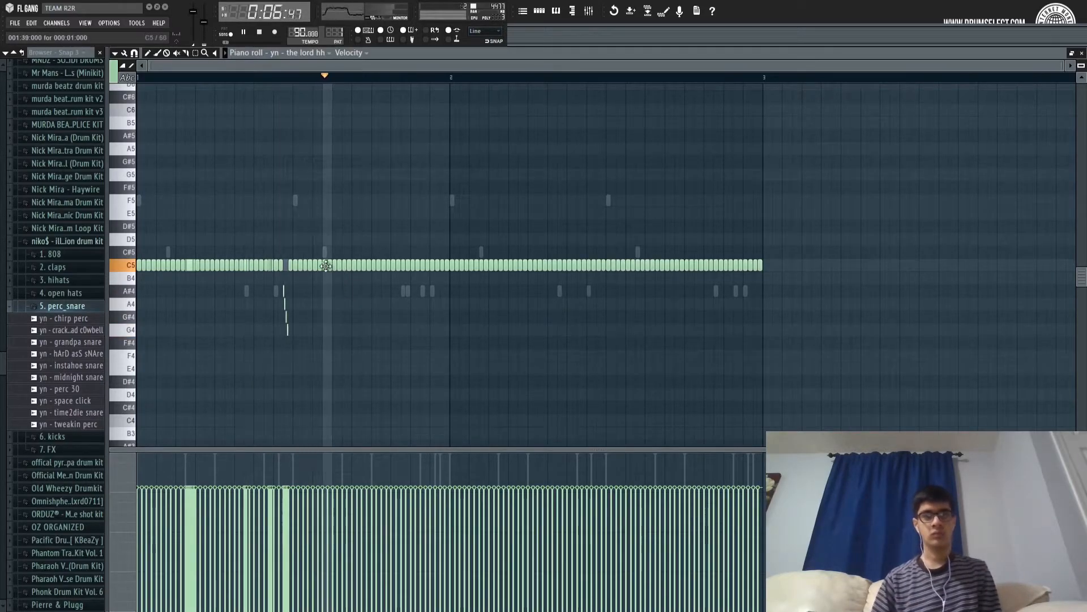
{"action": "key", "text": "space"}
{"action": "left_click_drag", "start_coordinate": [311, 266], "coordinate": [800, 258]}
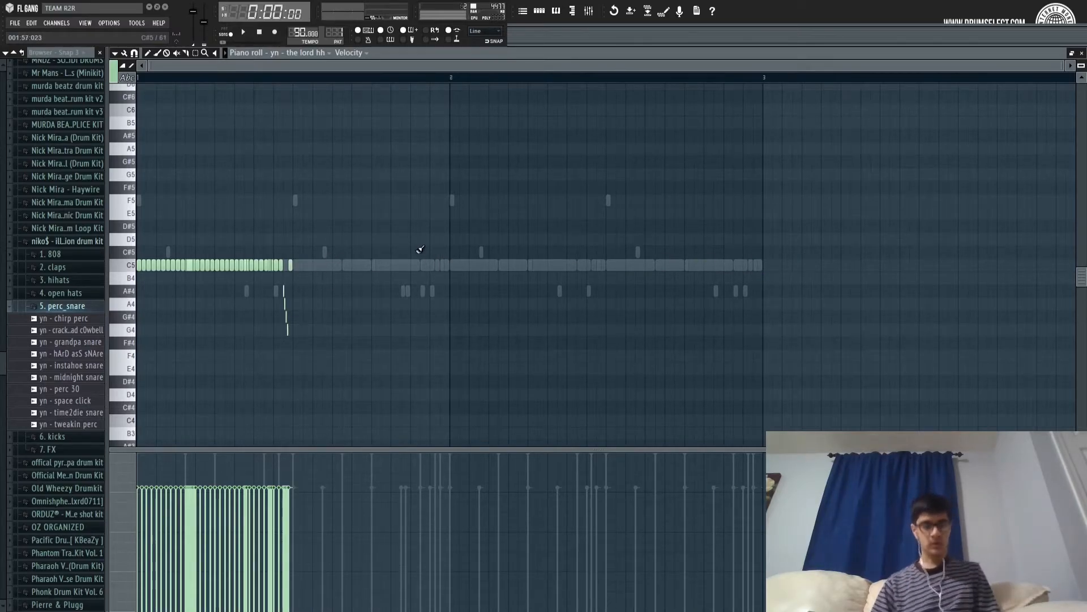
{"action": "key", "text": "ctrl+b"}
{"action": "key", "text": "ctrl+b"}
{"action": "key", "text": "ctrl+b"}
{"action": "key", "text": "ctrl+d"}
{"action": "key", "text": "space"}
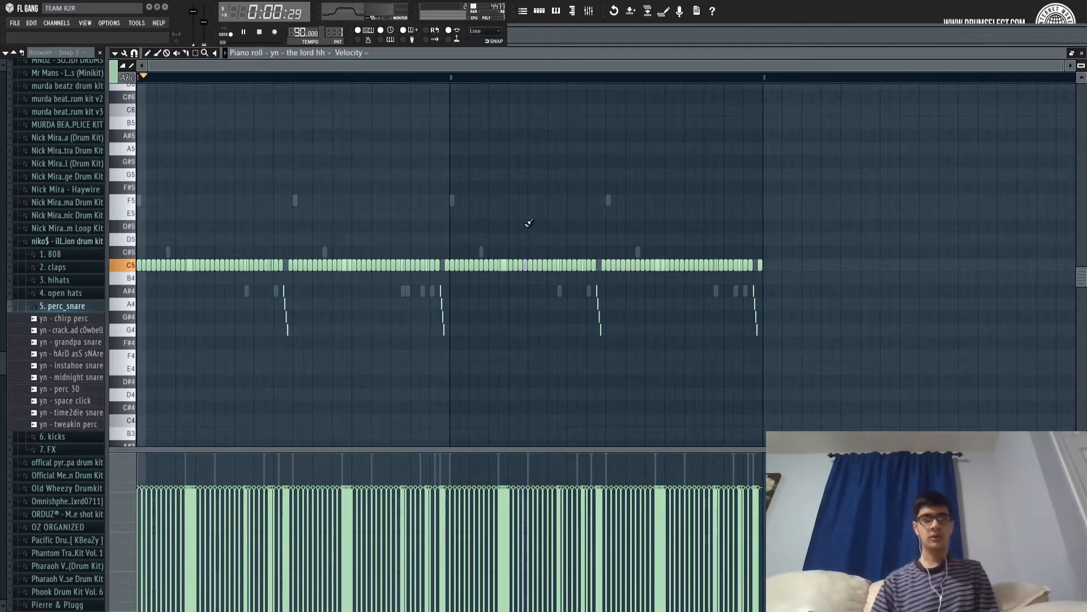
{"action": "left_click_drag", "start_coordinate": [503, 267], "coordinate": [503, 294]}
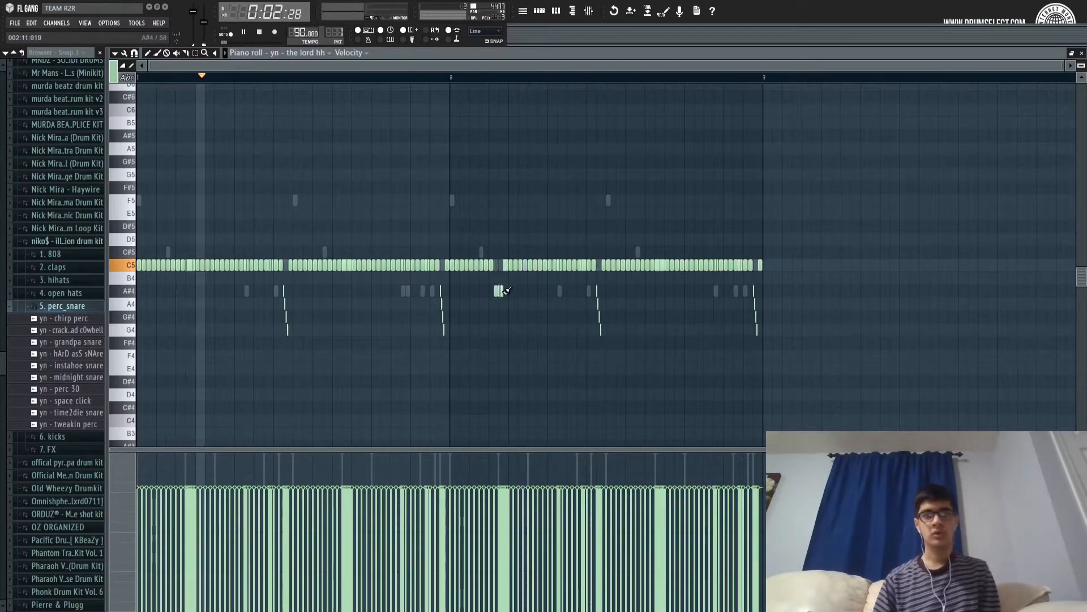
{"action": "scroll", "coordinate": [513, 88], "scroll_direction": "up", "scroll_amount": 3}
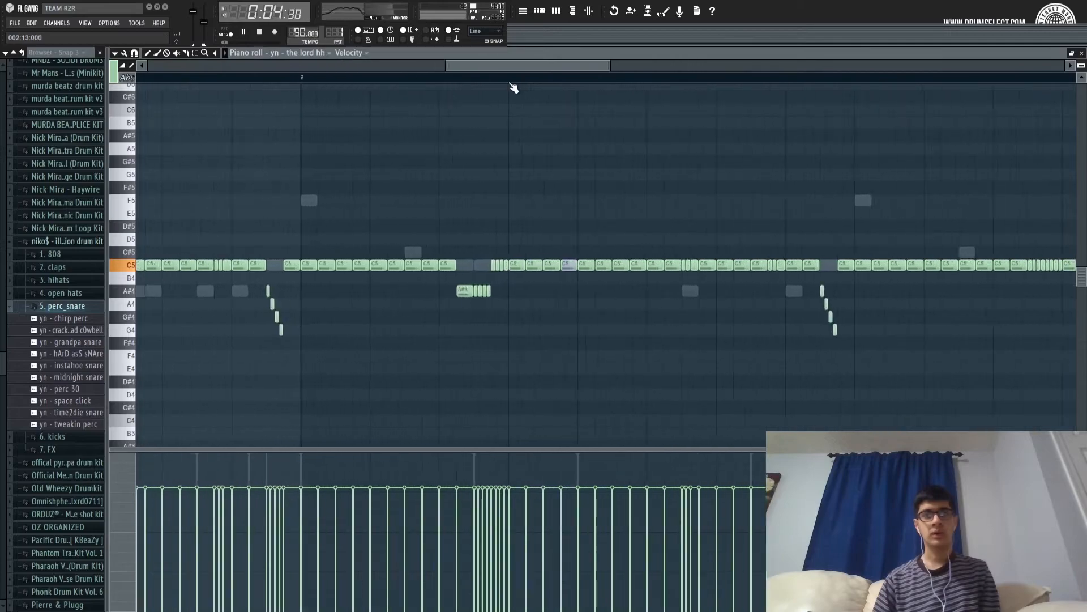
{"action": "scroll", "coordinate": [512, 88], "scroll_direction": "up", "scroll_amount": 2}
{"action": "left_click_drag", "start_coordinate": [458, 290], "coordinate": [458, 265]}
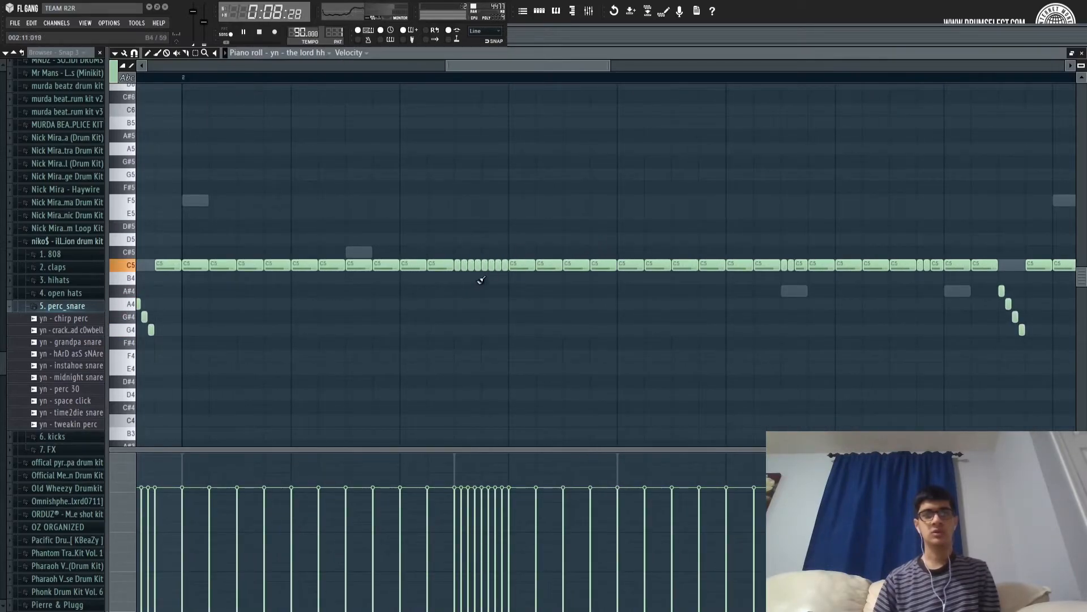
Move the eight roll slices at steps 11 and 12 of bar 2 to G#4, G#4, A#4, A4, G4, G4, G#4 and A#4.
{"action": "left_click_drag", "start_coordinate": [472, 291], "coordinate": [499, 342]}
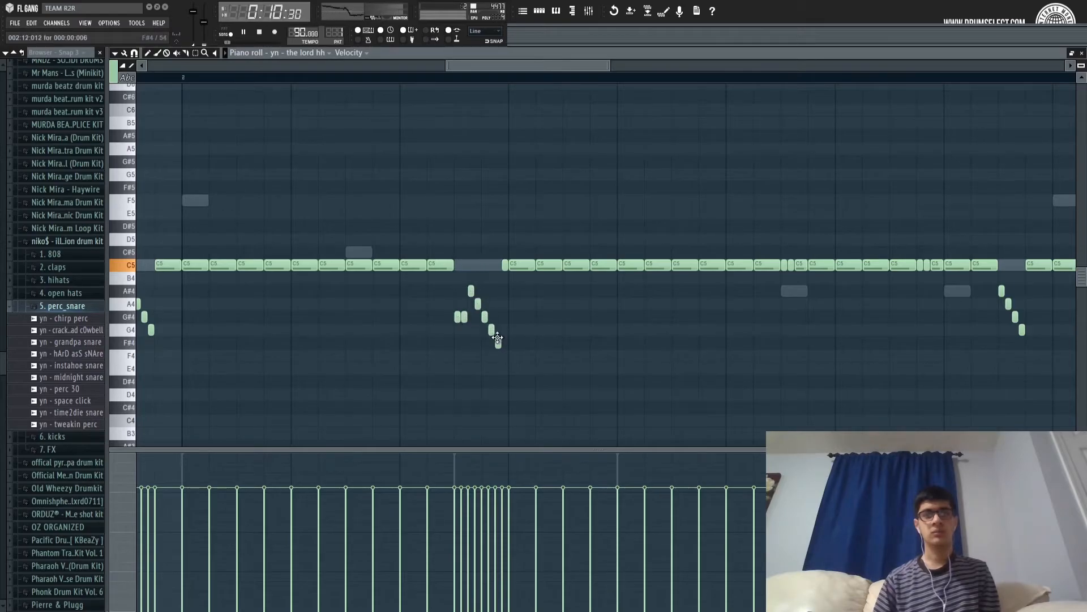
{"action": "left_click", "coordinate": [503, 290]}
{"action": "left_click", "coordinate": [486, 281]}
{"action": "left_click", "coordinate": [498, 280]}
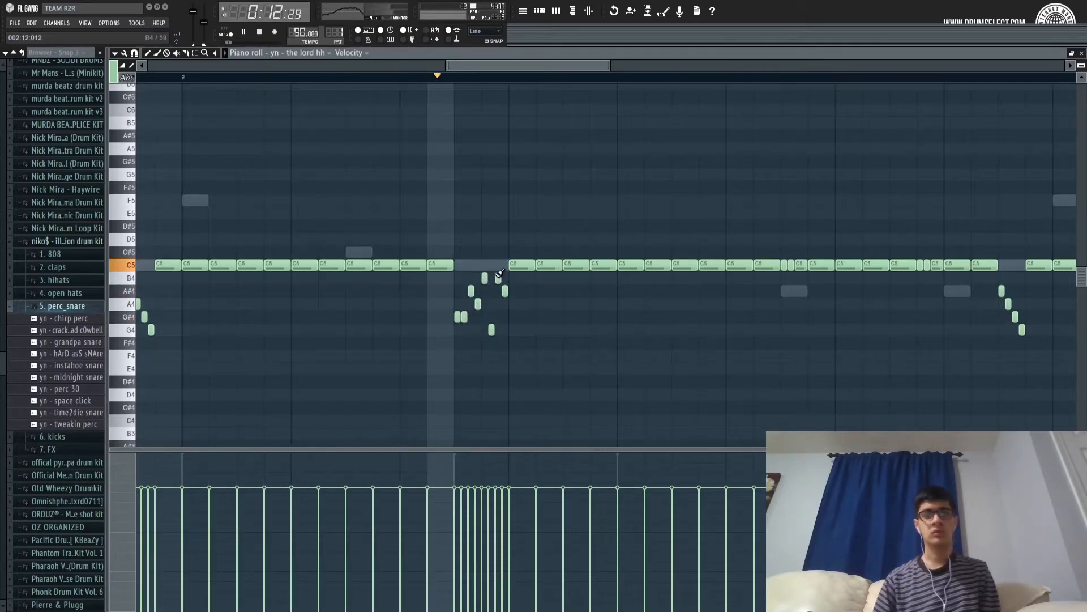
{"action": "left_click", "coordinate": [492, 307]}
{"action": "left_click", "coordinate": [492, 330]}
{"action": "left_click", "coordinate": [485, 330]}
{"action": "left_click", "coordinate": [499, 318]}
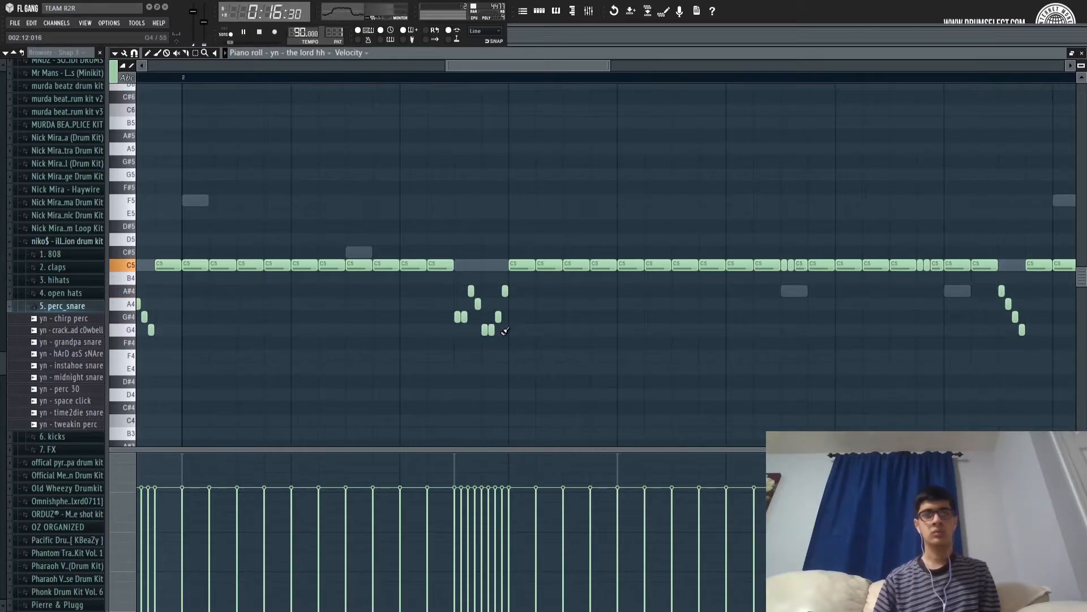
{"action": "scroll", "coordinate": [470, 86], "scroll_direction": "down", "scroll_amount": 6}
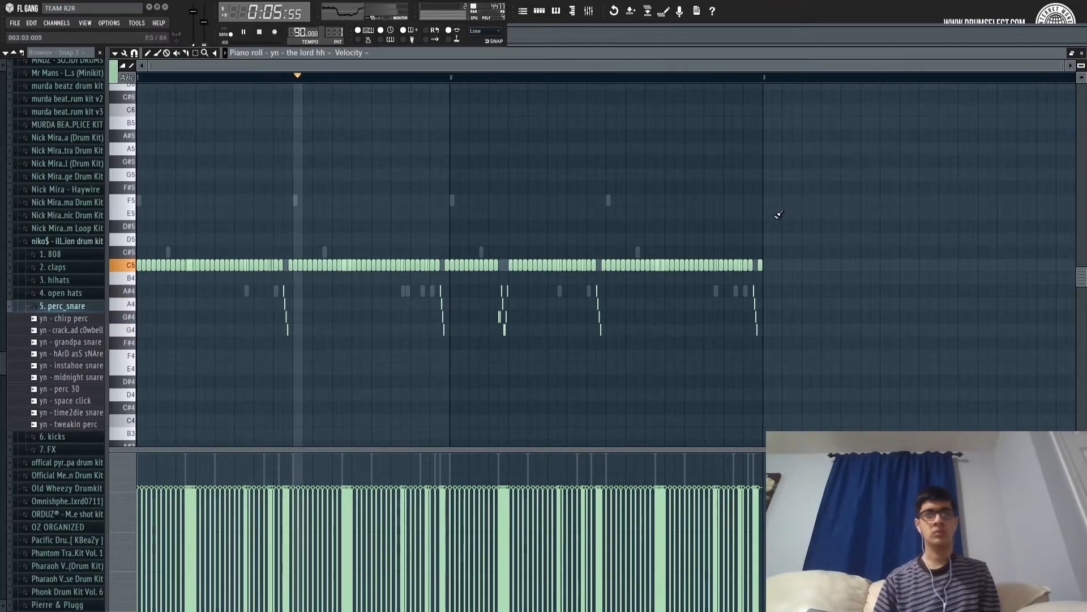
Close the hi-hat piano roll, reposition the channel rack over the playlist and stop playback.
{"action": "left_click", "coordinate": [73, 309]}
{"action": "left_click", "coordinate": [74, 309]}
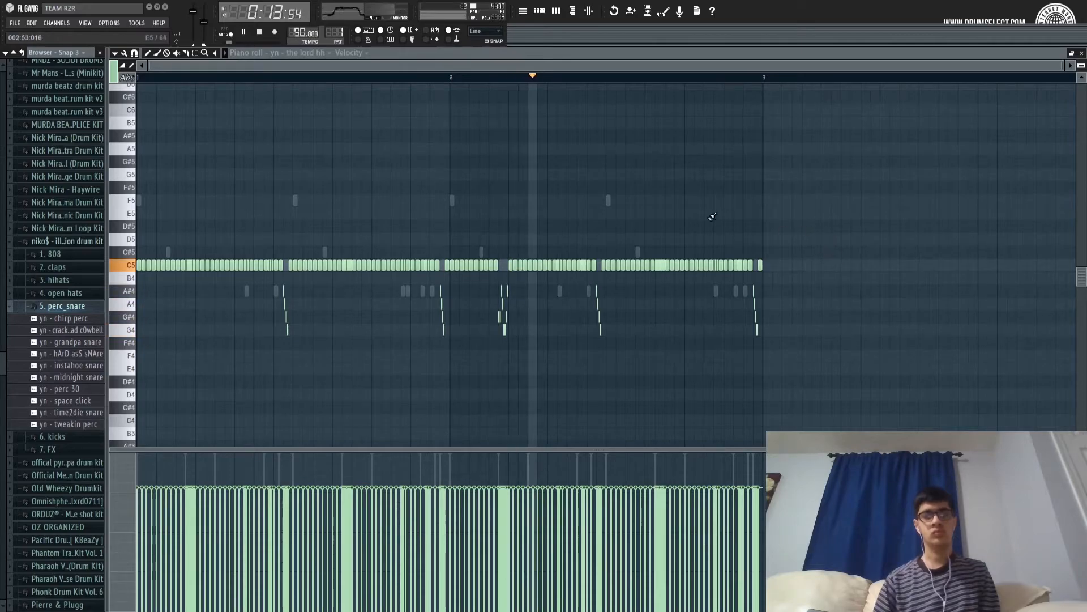
{"action": "left_click", "coordinate": [1083, 54]}
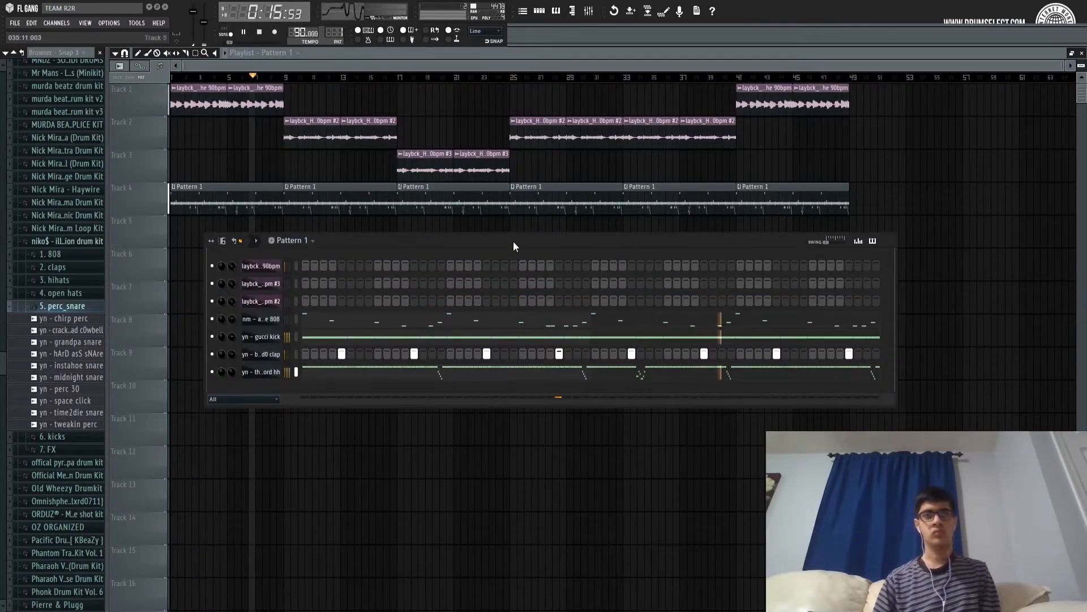
{"action": "left_click_drag", "start_coordinate": [513, 241], "coordinate": [583, 216]}
{"action": "key", "text": "space"}
Solo the clap channel, audition the kit's snares and add yn - midnight snare as a channel between the clap and the hi-hat.
{"action": "left_click", "coordinate": [88, 354]}
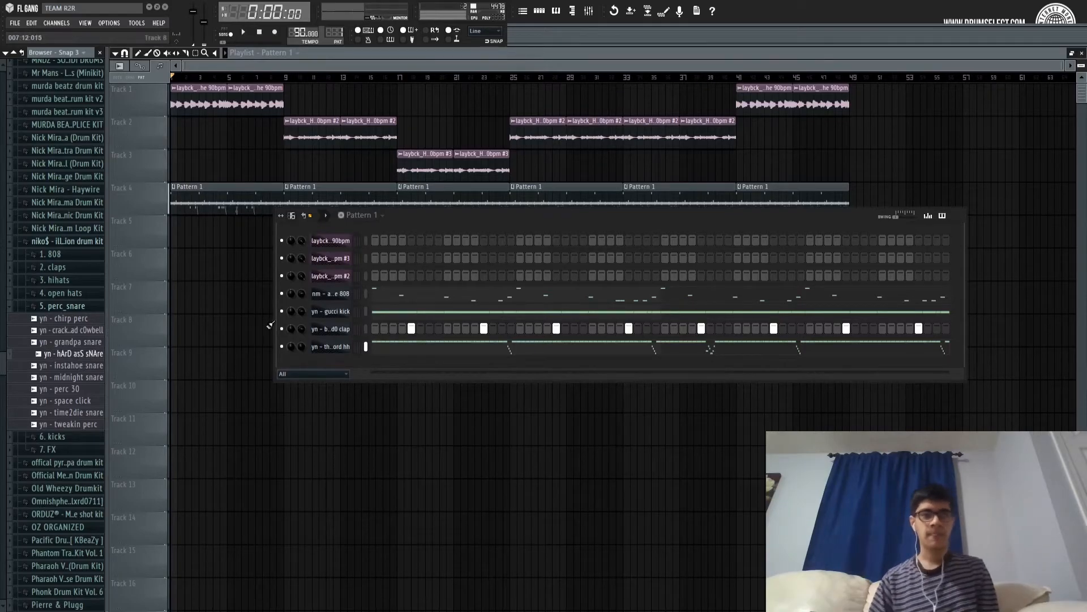
{"action": "right_click", "coordinate": [281, 329]}
{"action": "left_click", "coordinate": [87, 366]}
{"action": "left_click", "coordinate": [82, 377]}
{"action": "left_click_drag", "start_coordinate": [81, 378], "coordinate": [104, 376]}
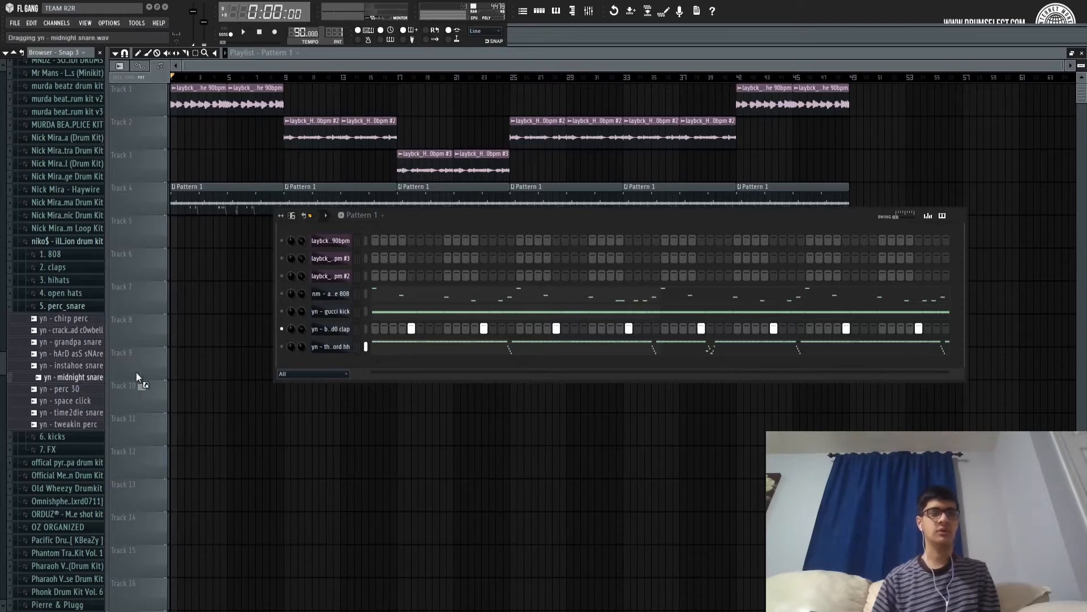
{"action": "left_click_drag", "start_coordinate": [332, 337], "coordinate": [337, 344]}
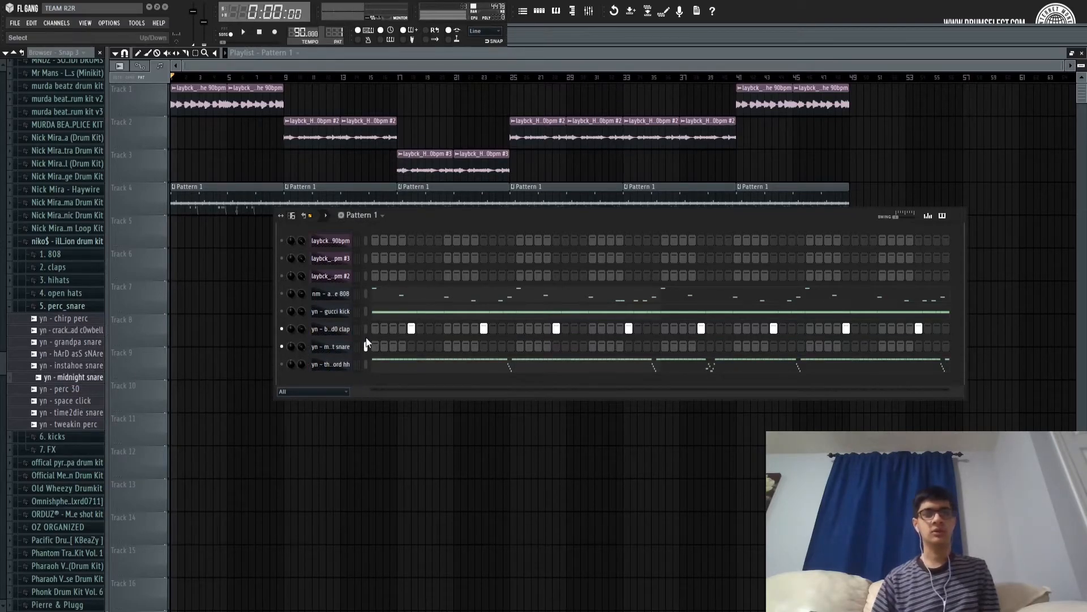
Paste the clap's step pattern onto the midnight snare channel and play it back.
{"action": "left_click", "coordinate": [363, 354]}
{"action": "key", "text": "ctrl+v"}
{"action": "key", "text": "space"}
Unmute the hi-hat, kick and 808 channels and audition the full drum pattern.
{"action": "left_click", "coordinate": [281, 364]}
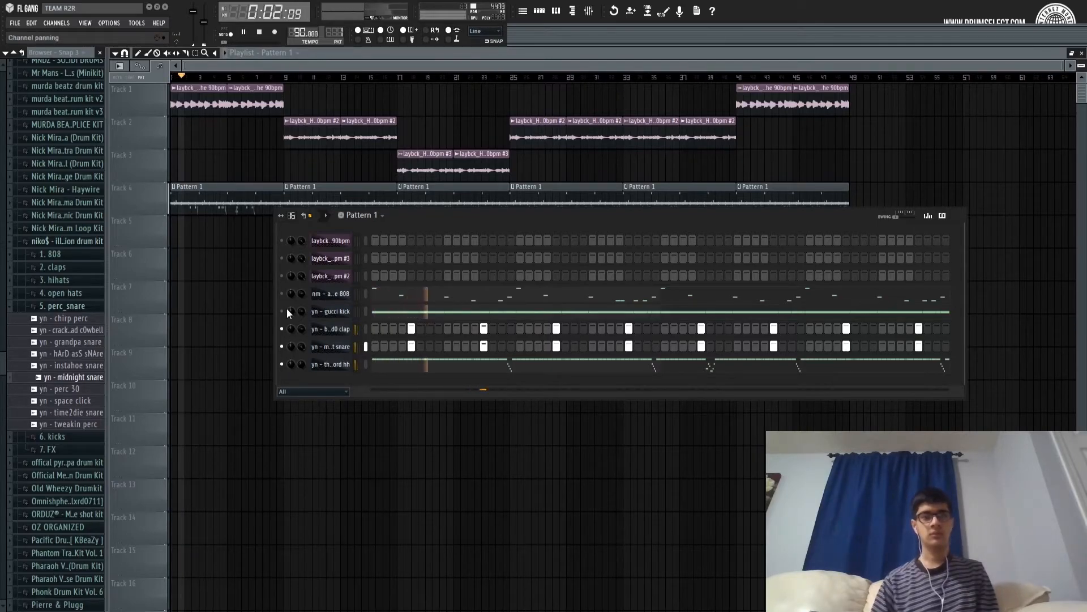
{"action": "left_click", "coordinate": [282, 294]}
{"action": "key", "text": "space"}
{"action": "key", "text": "space"}
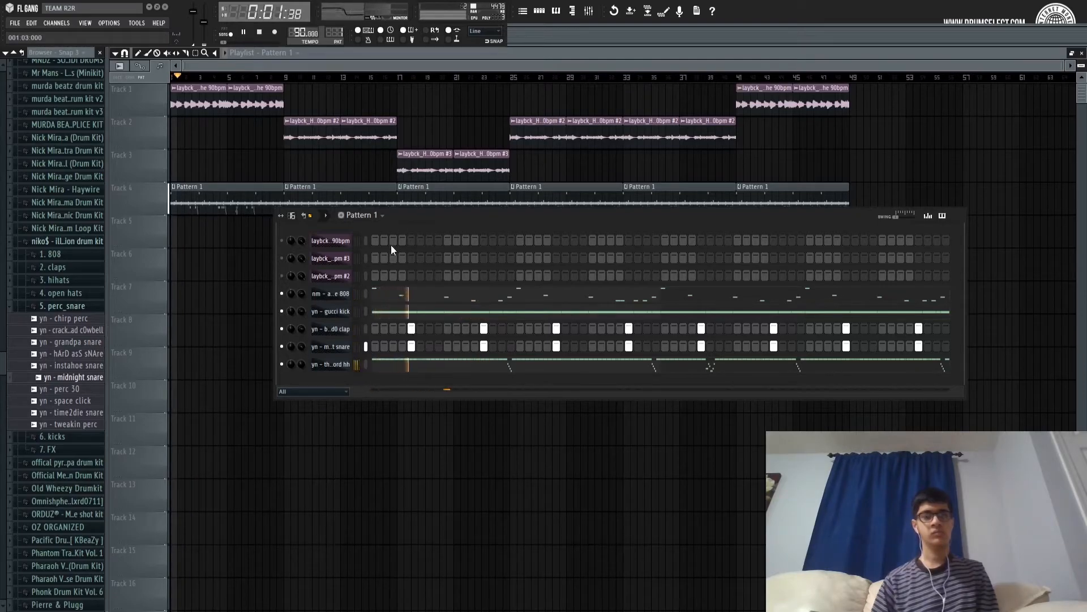
{"action": "key", "text": "space"}
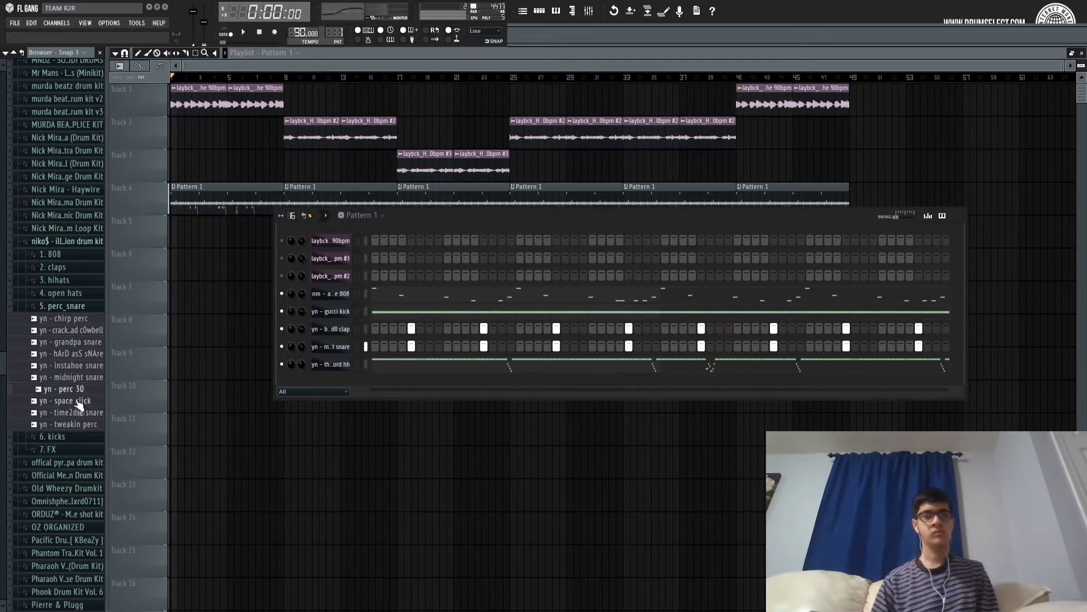
Replace the midnight snare channel's sample with Savage snare from the offical pyr..pa drum kit and play the pattern.
{"action": "left_click", "coordinate": [77, 425]}
{"action": "left_click", "coordinate": [57, 241]}
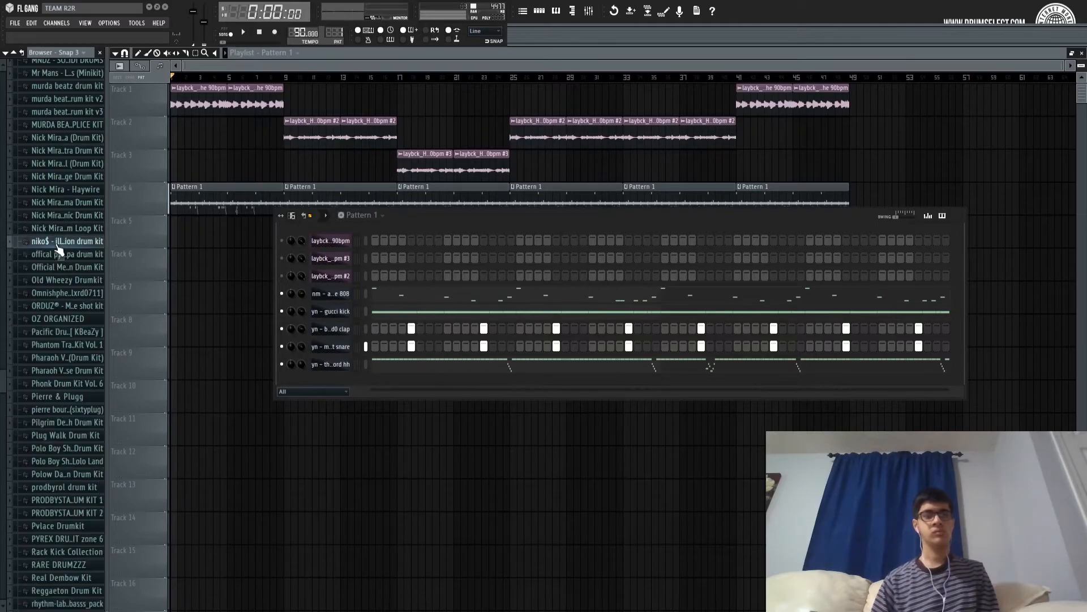
{"action": "left_click", "coordinate": [59, 255]}
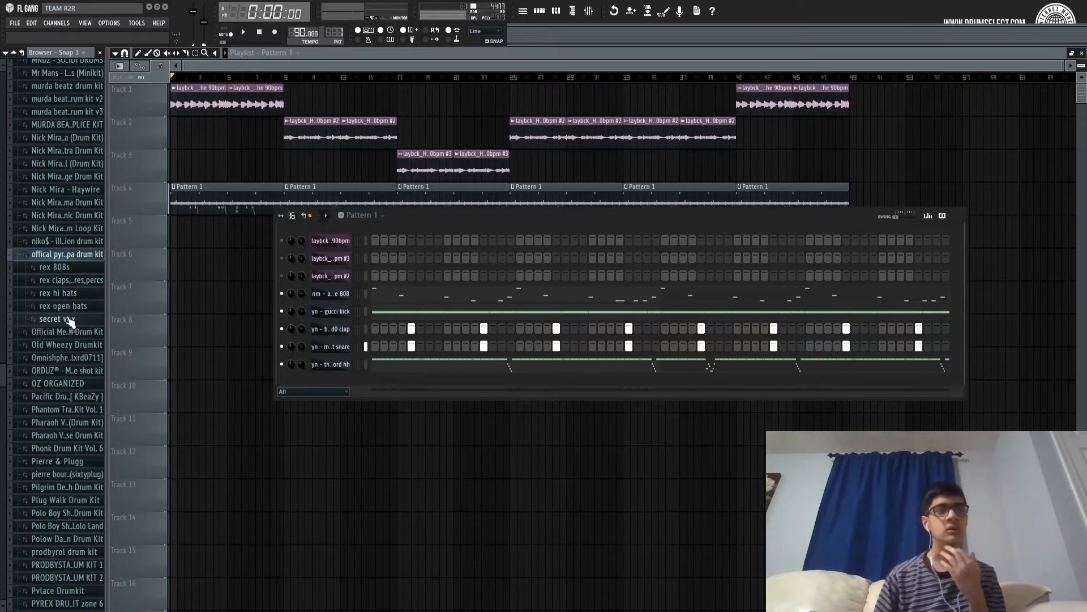
{"action": "left_click", "coordinate": [71, 279]}
{"action": "left_click", "coordinate": [75, 363]}
{"action": "key", "text": "Down"}
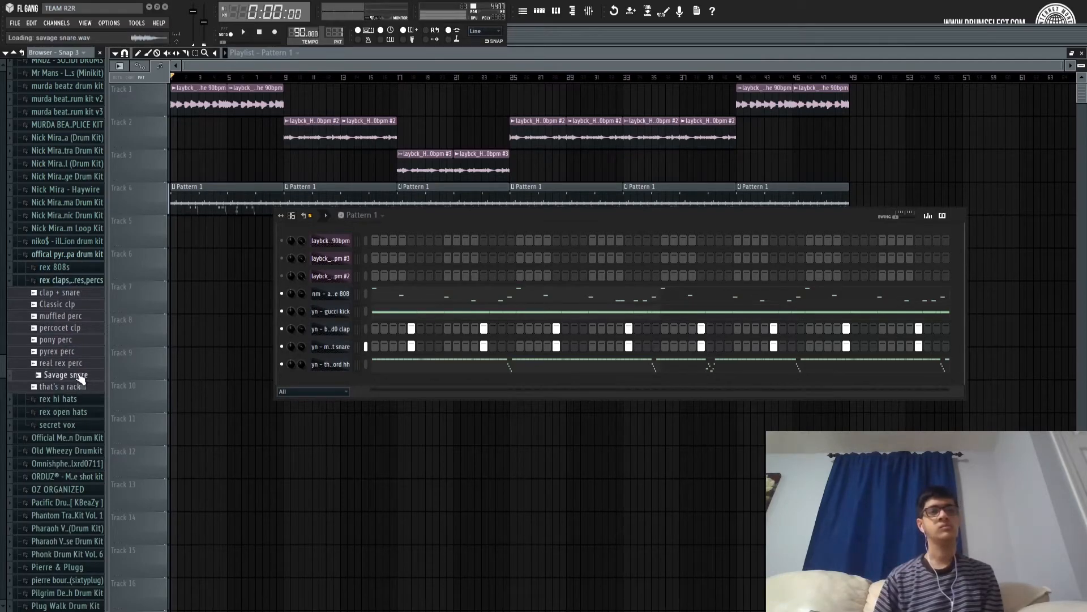
{"action": "left_click", "coordinate": [70, 293]}
{"action": "left_click_drag", "start_coordinate": [71, 367], "coordinate": [255, 360]}
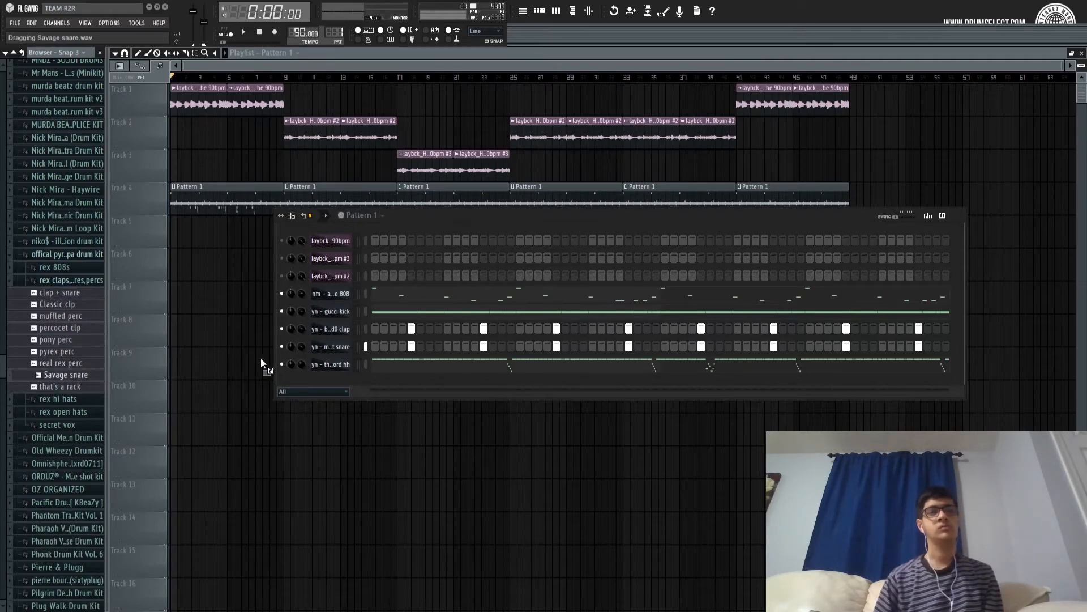
{"action": "left_click_drag", "start_coordinate": [326, 350], "coordinate": [327, 348]}
{"action": "key", "text": "space"}
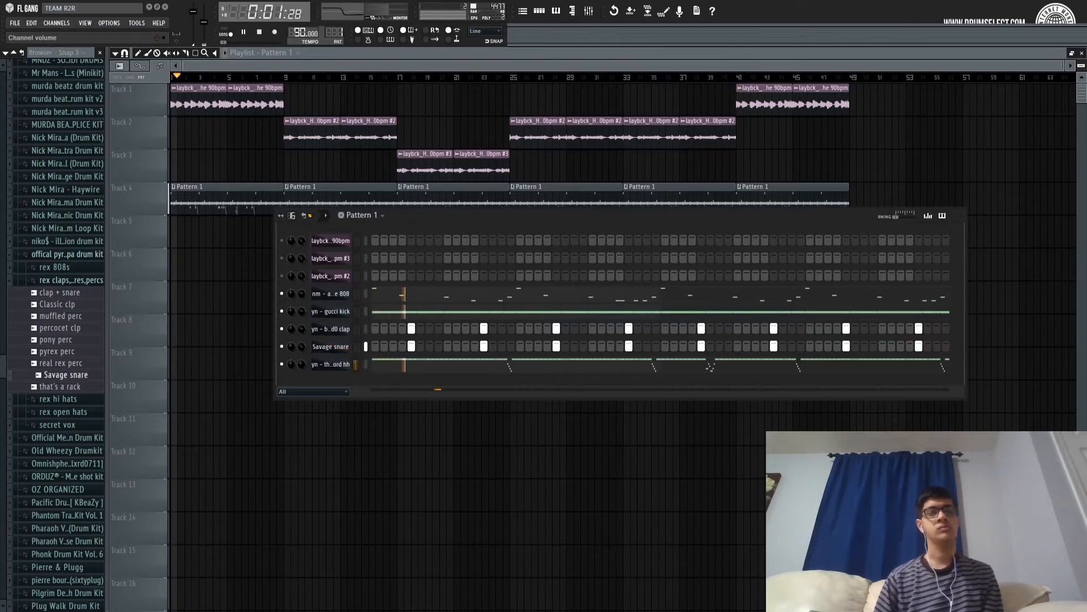
Audition the rex open hats and add 808 mafia open hat as a new channel below the hi-hat.
{"action": "left_click", "coordinate": [91, 280]}
{"action": "left_click", "coordinate": [96, 306]}
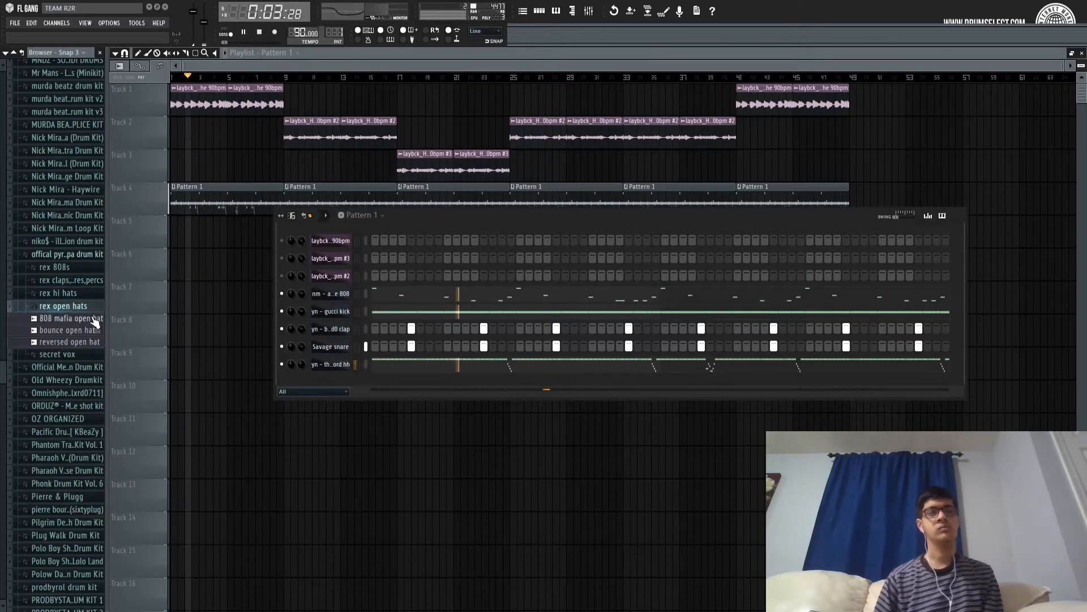
{"action": "left_click", "coordinate": [76, 319]}
{"action": "key", "text": "space"}
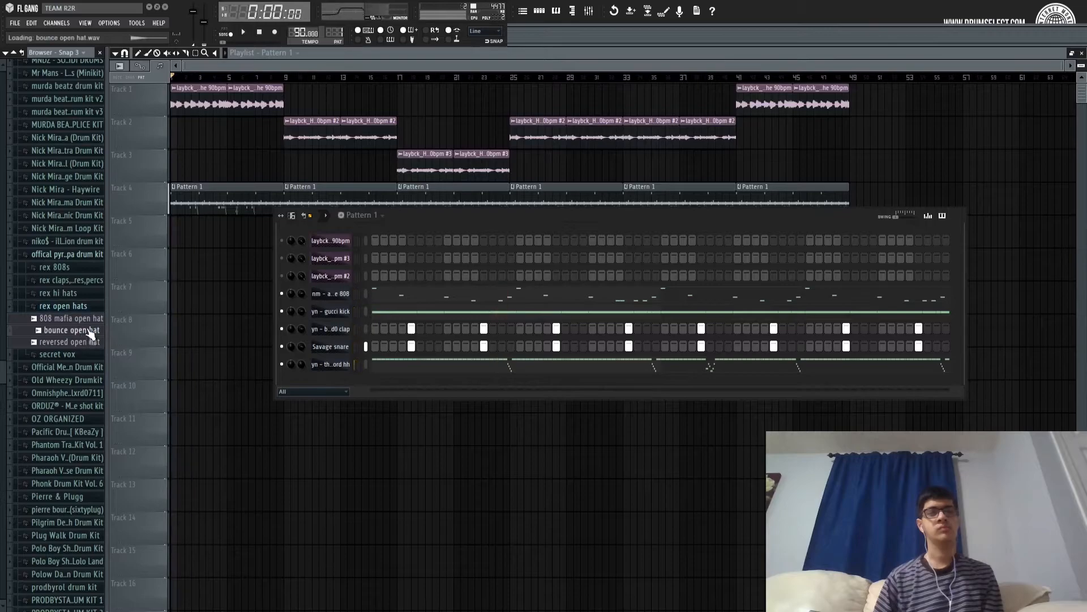
{"action": "left_click_drag", "start_coordinate": [85, 318], "coordinate": [321, 378]}
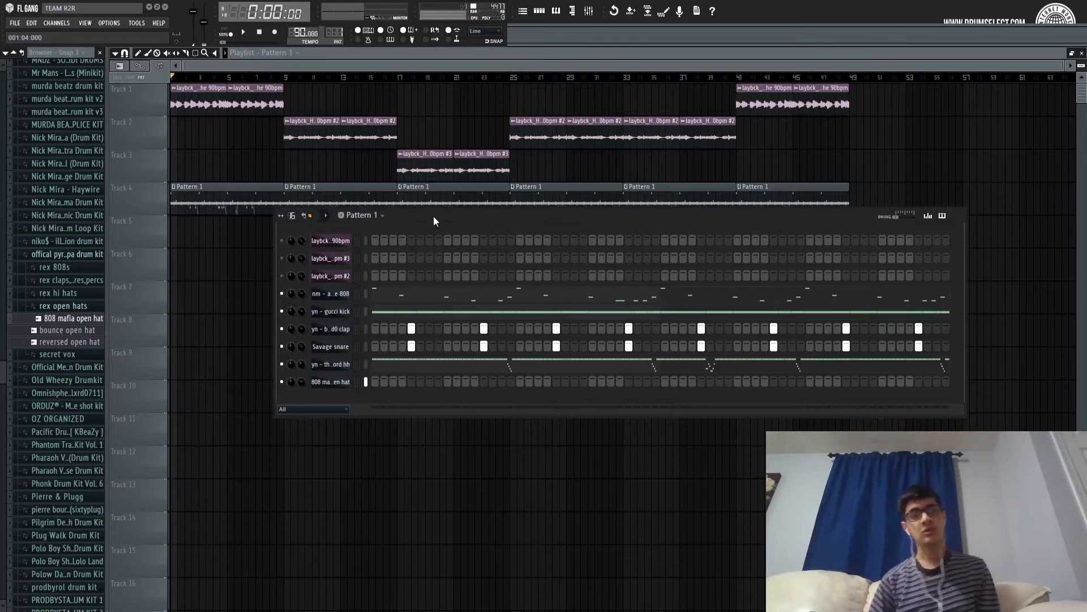
Place 808 mafia open hat hits on steps 15 and 47 while playing the pattern.
{"action": "key", "text": "space"}
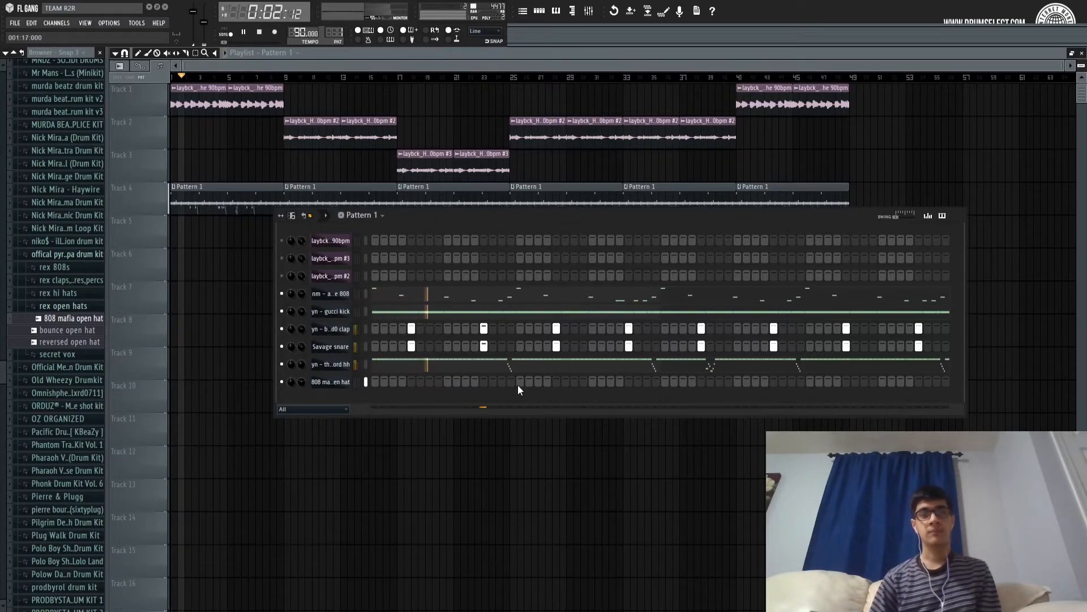
{"action": "key", "text": "space"}
{"action": "left_click", "coordinate": [501, 381]}
{"action": "key", "text": "space"}
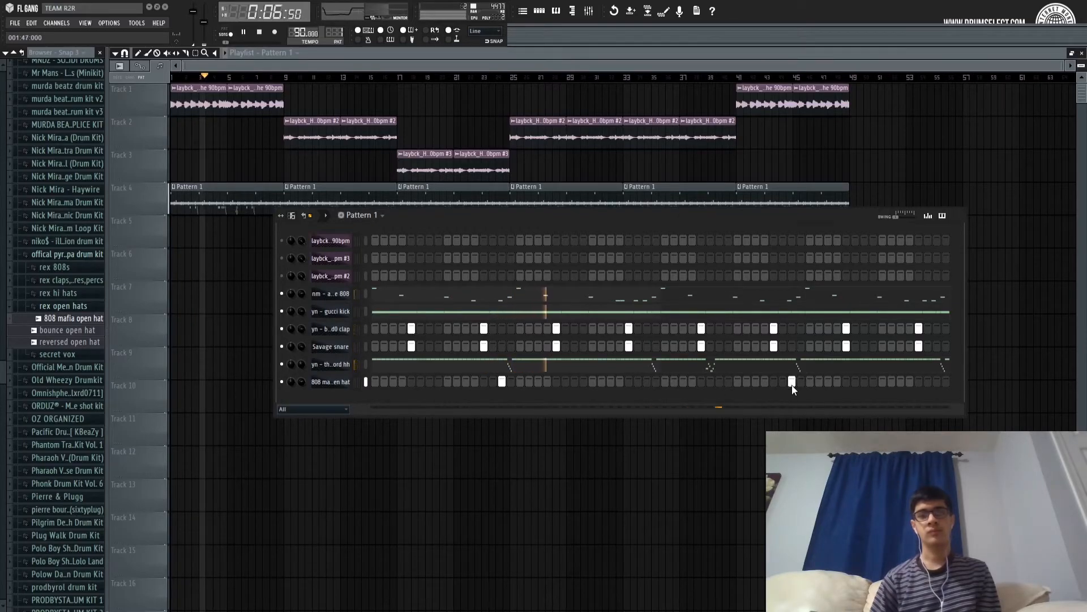
Unmute the three laybck loop channels, replay the pattern with them and collapse the drum kit folder.
{"action": "key", "text": "space"}
{"action": "key", "text": "space"}
{"action": "key", "text": "space"}
{"action": "left_click", "coordinate": [59, 256]}
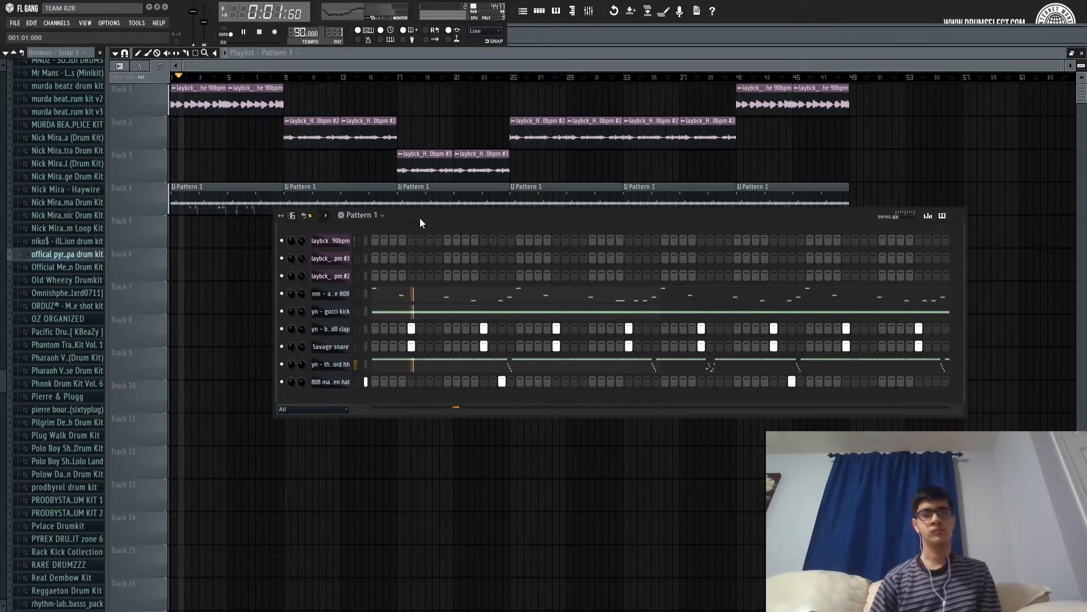
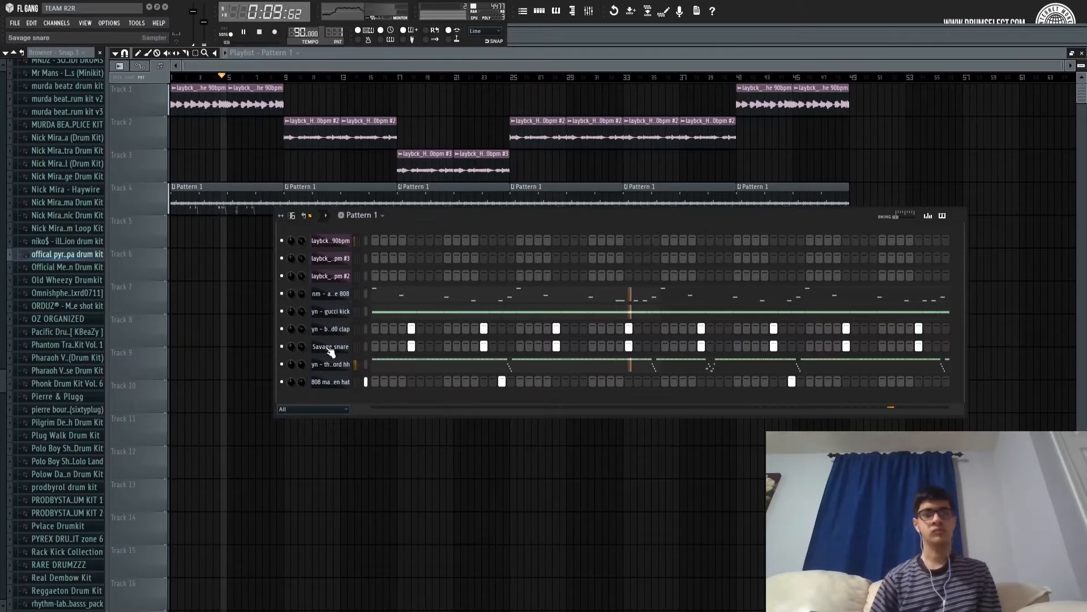
Transpose all Savage snare notes down two semitones to A#4 in the snare's piano roll.
{"action": "key", "text": "F7"}
{"action": "key", "text": "space"}
{"action": "scroll", "coordinate": [447, 96], "scroll_direction": "down", "scroll_amount": 9}
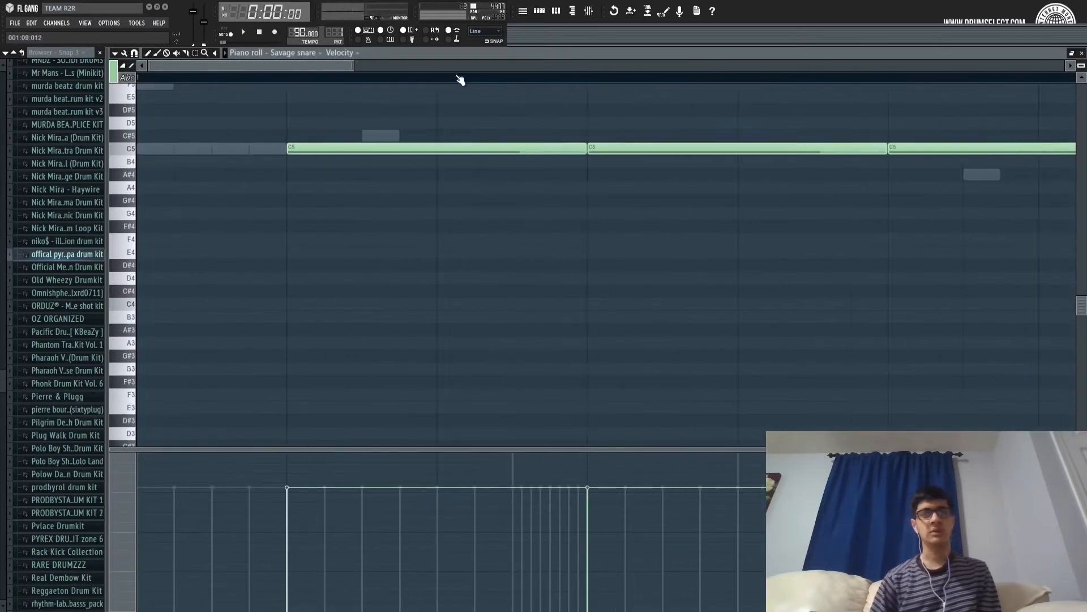
{"action": "scroll", "coordinate": [459, 80], "scroll_direction": "down", "scroll_amount": 3}
{"action": "key", "text": "ctrl+z"}
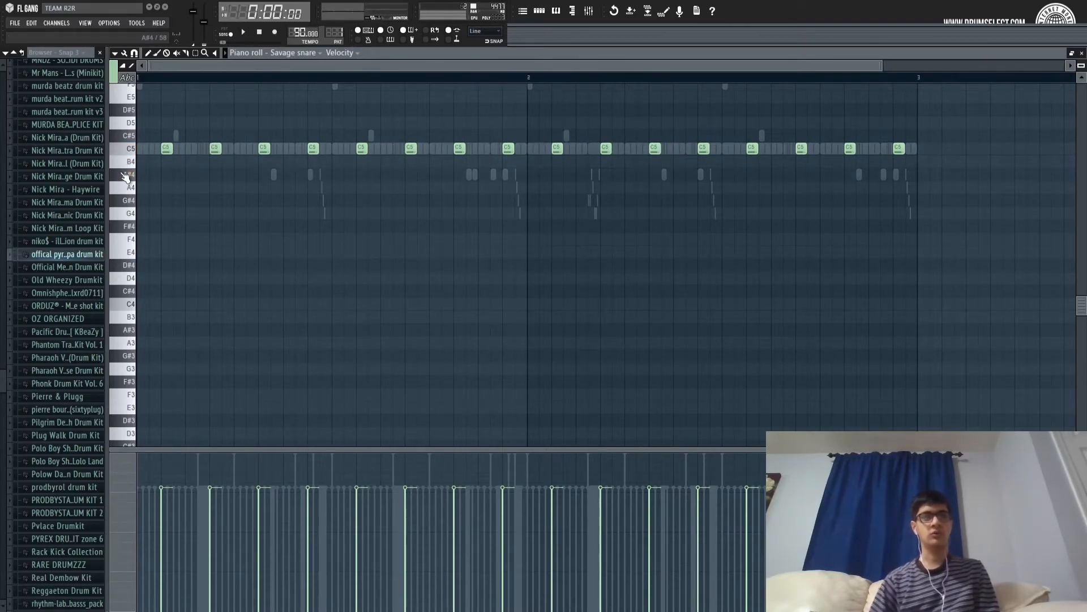
{"action": "key", "text": "shift+Down"}
{"action": "key", "text": "shift+Down"}
Play the pattern back from the playlist view and move the channel rack higher over the playlist.
{"action": "key", "text": "space"}
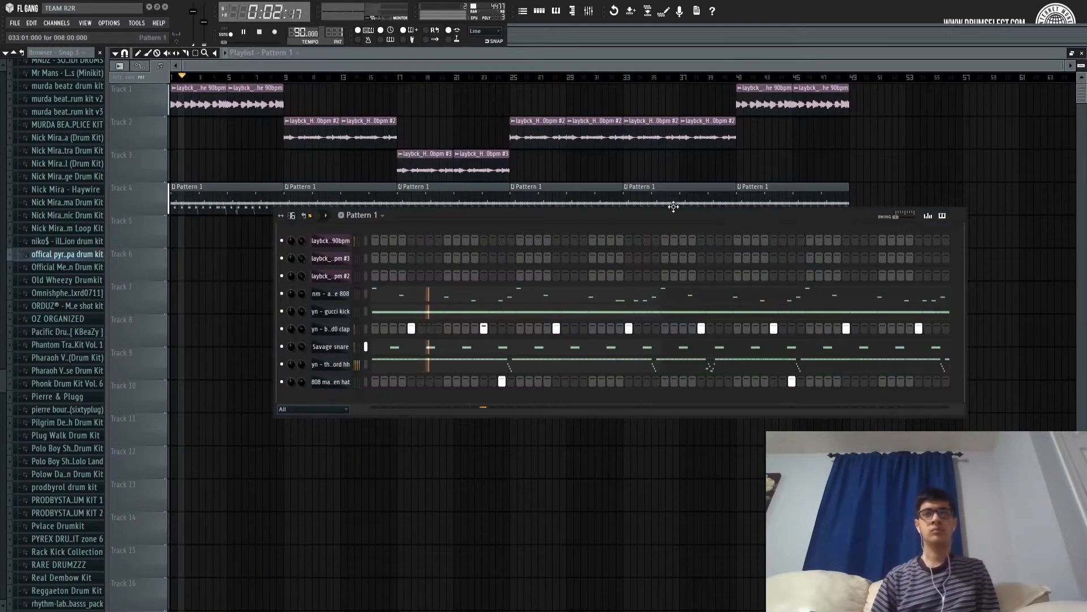
{"action": "key", "text": "F5"}
{"action": "left_click_drag", "start_coordinate": [513, 216], "coordinate": [514, 186]}
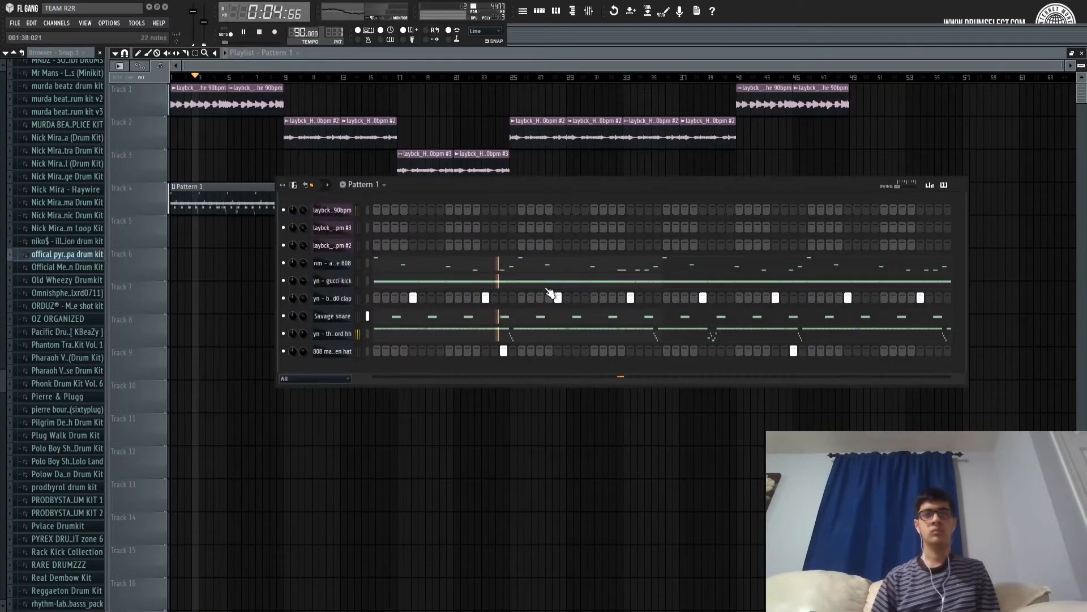
Try an extra Savage snare note at C5 between the first two hits, audition it and remove it.
{"action": "left_click", "coordinate": [417, 315]}
{"action": "scroll", "coordinate": [511, 88], "scroll_direction": "down", "scroll_amount": 4}
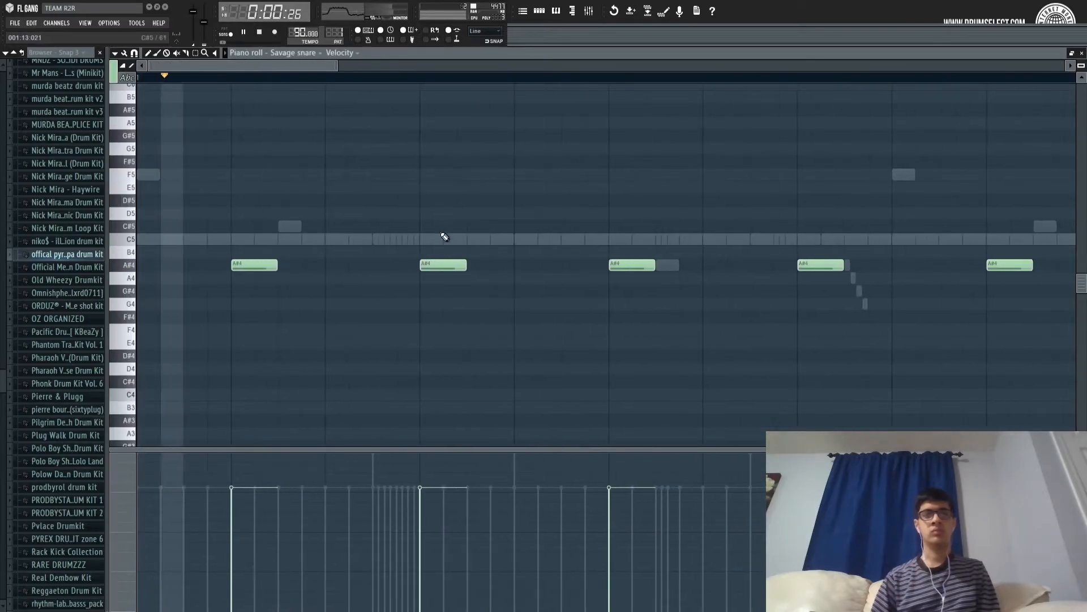
{"action": "left_click", "coordinate": [381, 265]}
{"action": "right_click", "coordinate": [381, 266]}
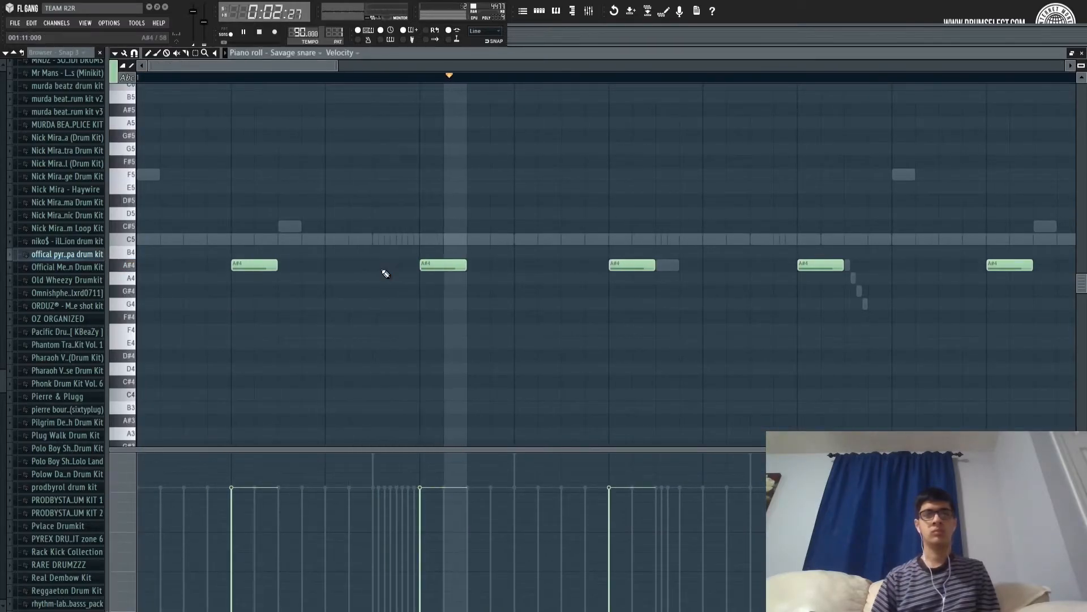
{"action": "left_click", "coordinate": [355, 266]}
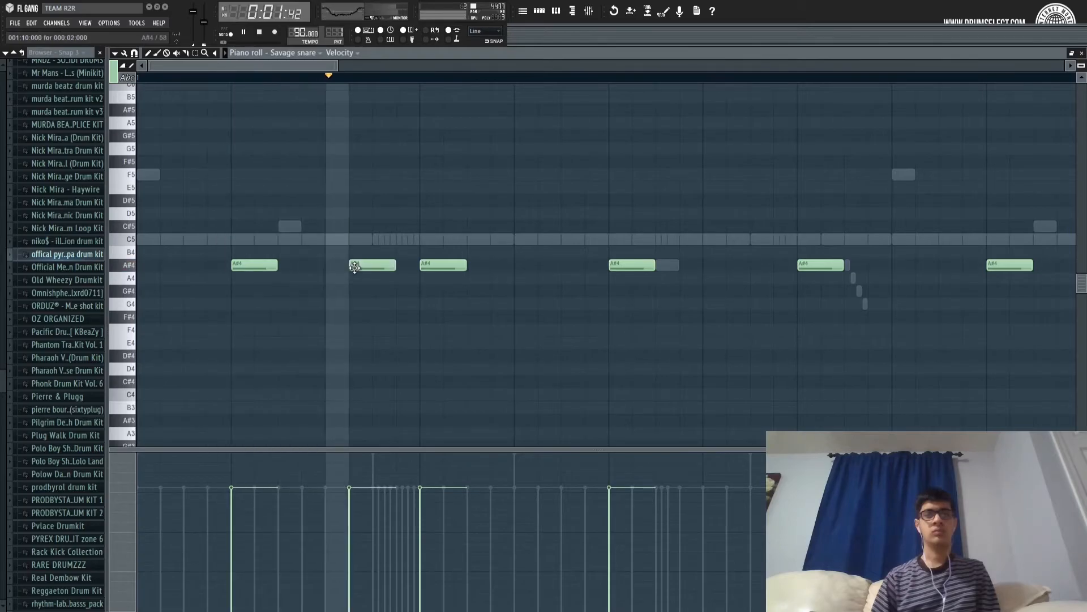
{"action": "left_click_drag", "start_coordinate": [355, 266], "coordinate": [351, 245]}
{"action": "key", "text": "space"}
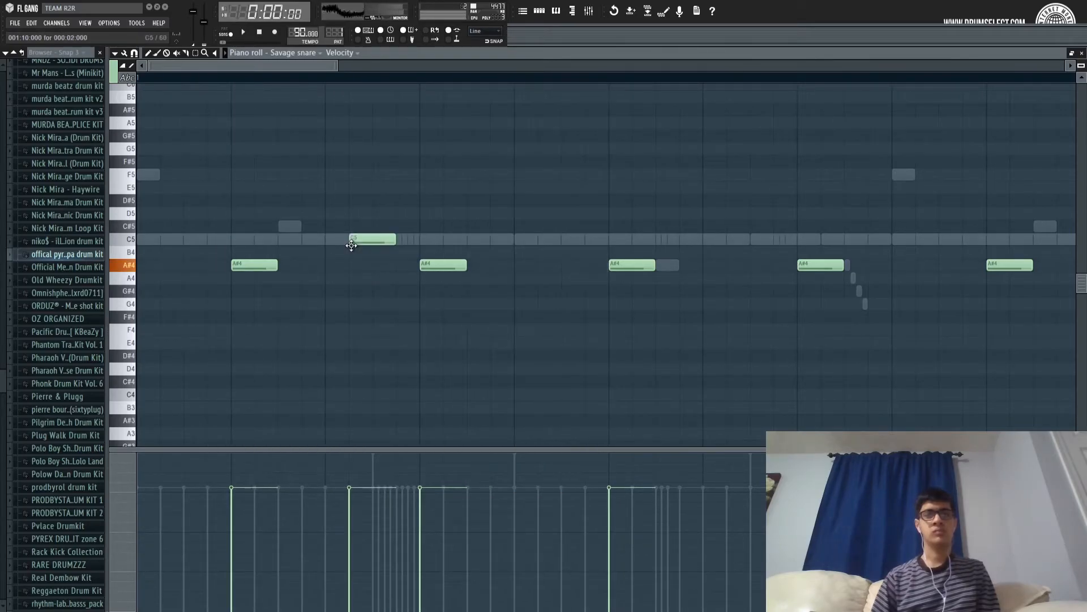
{"action": "key", "text": "space"}
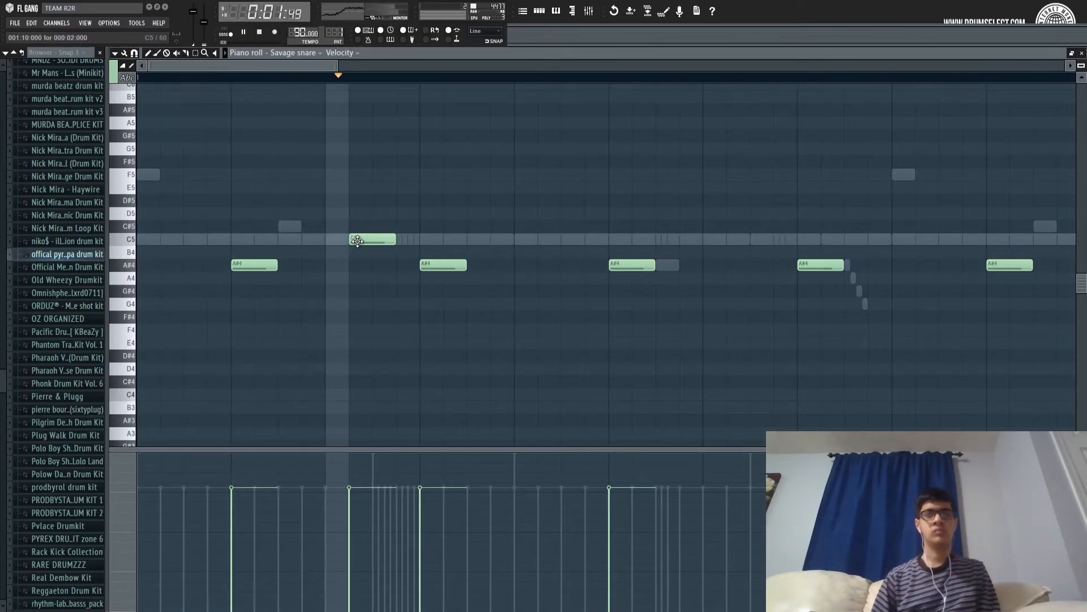
{"action": "right_click", "coordinate": [358, 241]}
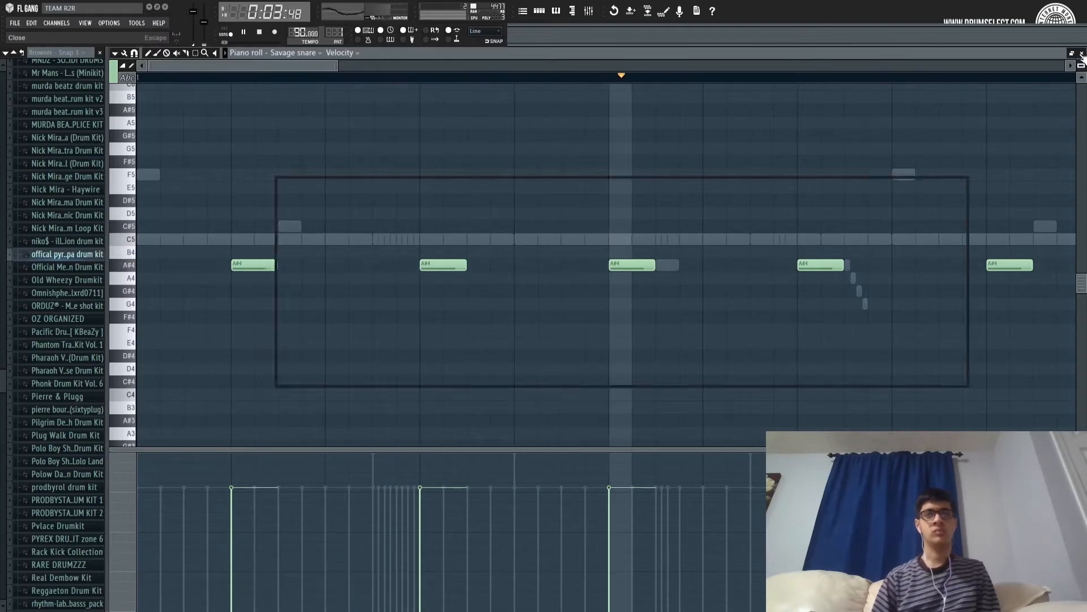
{"action": "left_click", "coordinate": [1082, 53]}
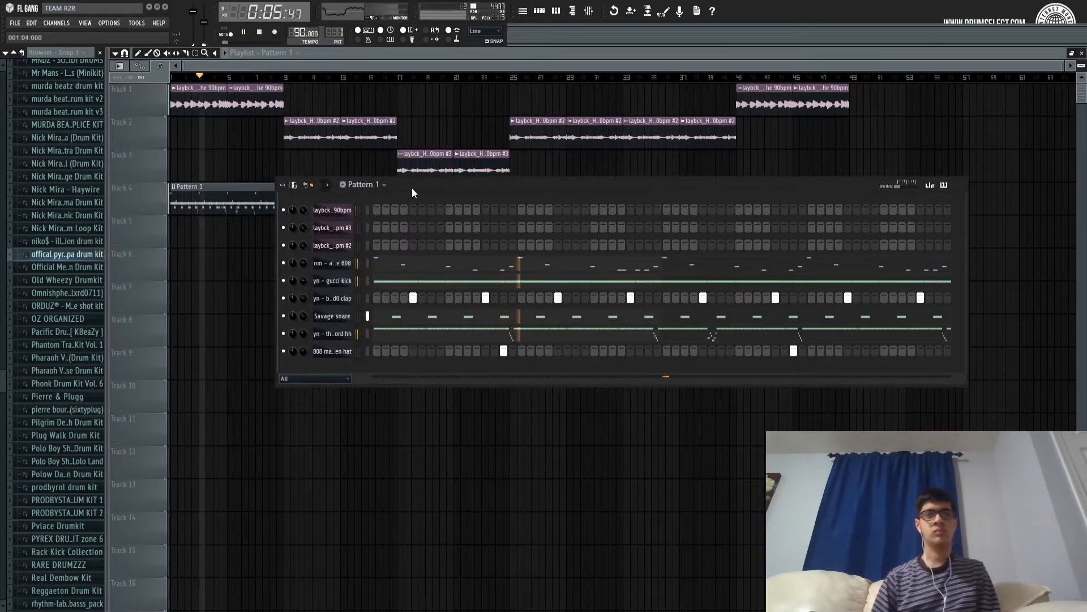
Hide the channel rack, stop playback and delete the first Pattern 1 clip on Track 4 of the playlist.
{"action": "left_click", "coordinate": [467, 54]}
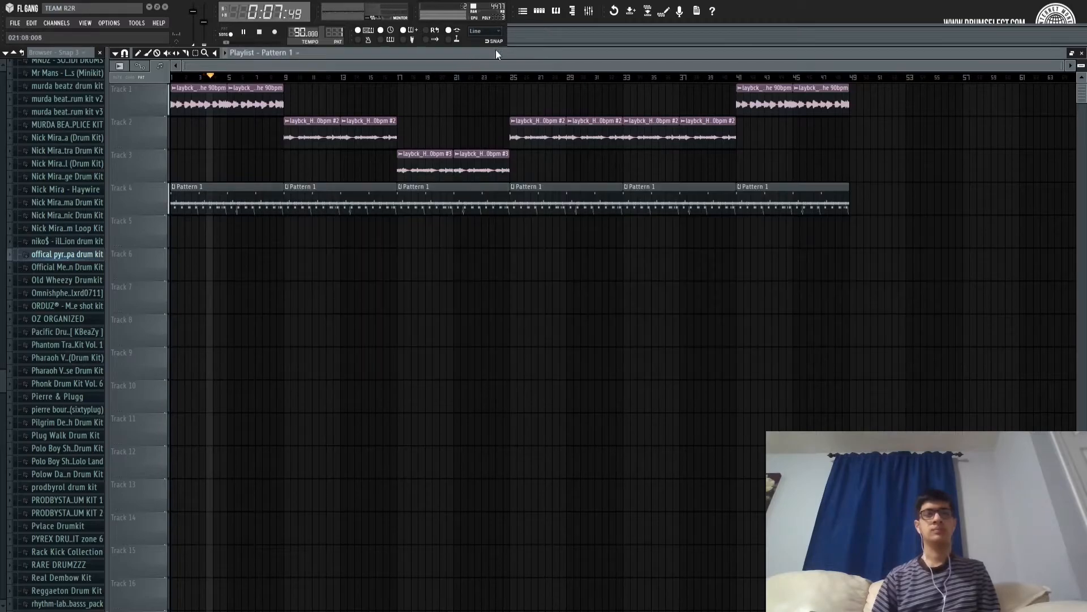
{"action": "left_click", "coordinate": [538, 13]}
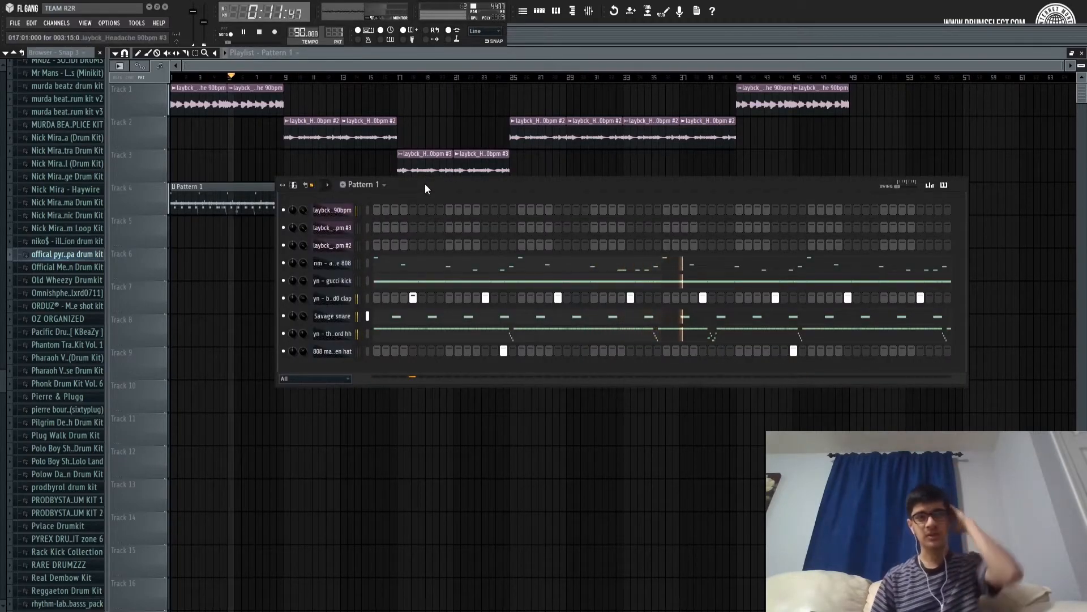
{"action": "left_click", "coordinate": [957, 185]}
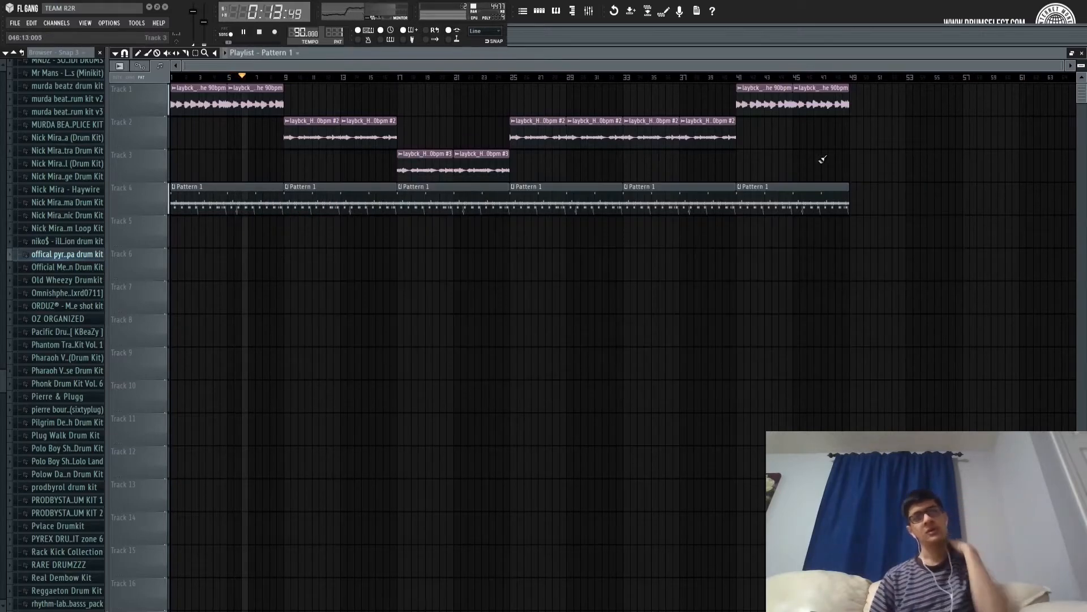
{"action": "key", "text": "space"}
{"action": "right_click", "coordinate": [234, 208]}
Move the playback start to bar 9 and play the arrangement briefly with the mixer open.
{"action": "left_click", "coordinate": [287, 77]}
{"action": "left_click", "coordinate": [589, 11]}
{"action": "key", "text": "space"}
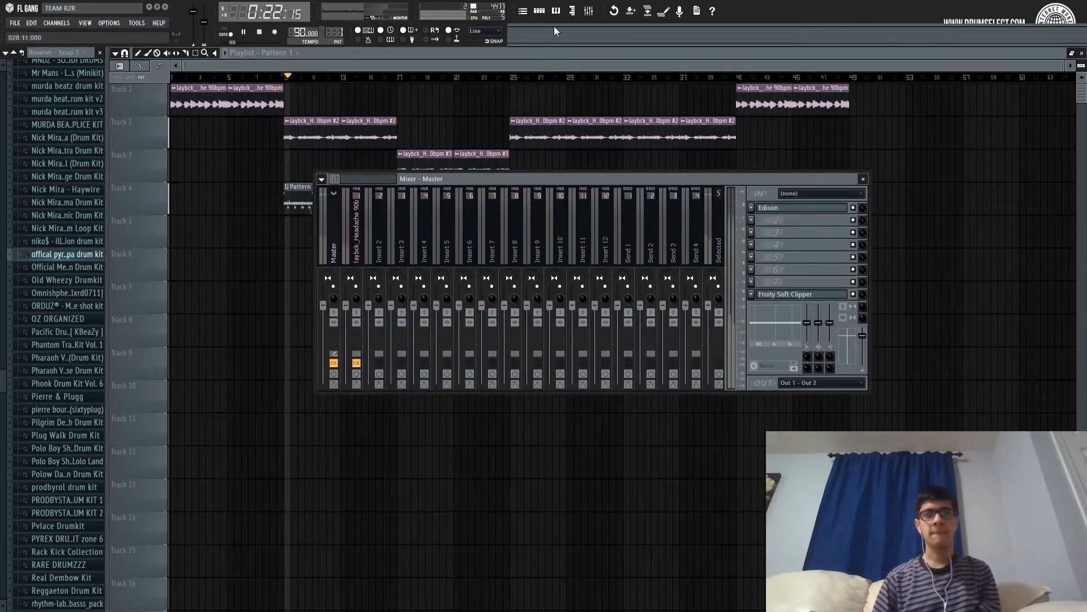
{"action": "key", "text": "space"}
Select the channels from the 808 to the open hat and link them to consecutive mixer tracks starting at Insert 2.
{"action": "key", "text": "F6"}
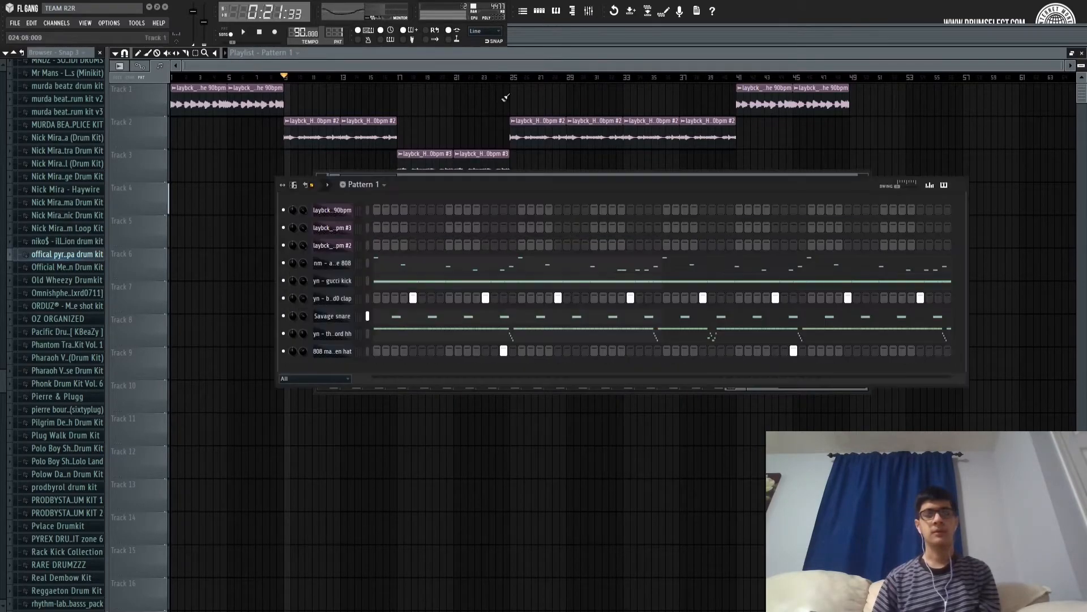
{"action": "left_click", "coordinate": [368, 262]}
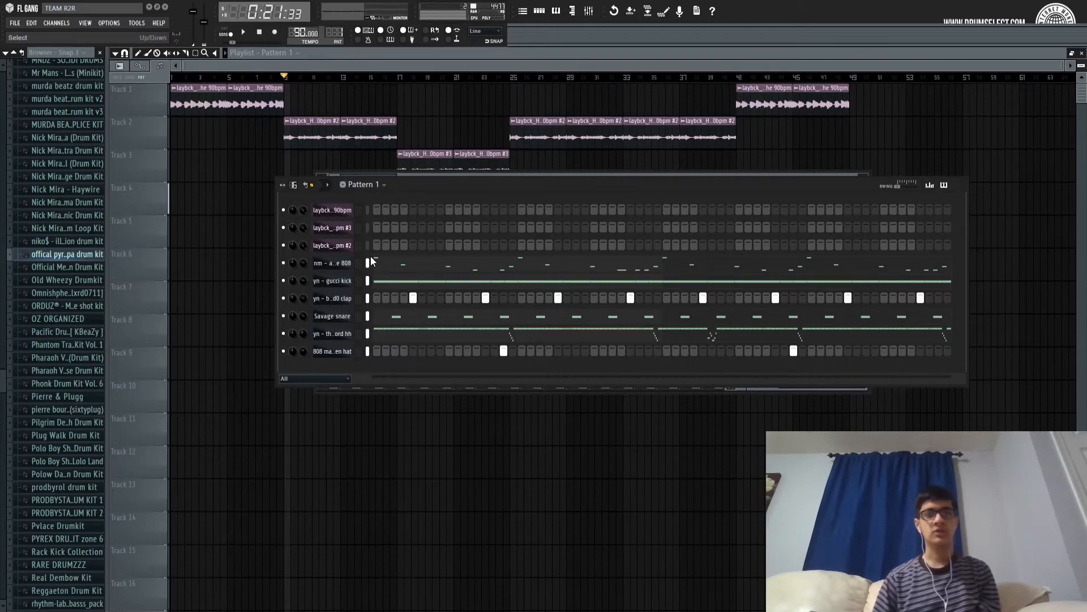
{"action": "left_click", "coordinate": [590, 18]}
{"action": "left_click", "coordinate": [385, 236]}
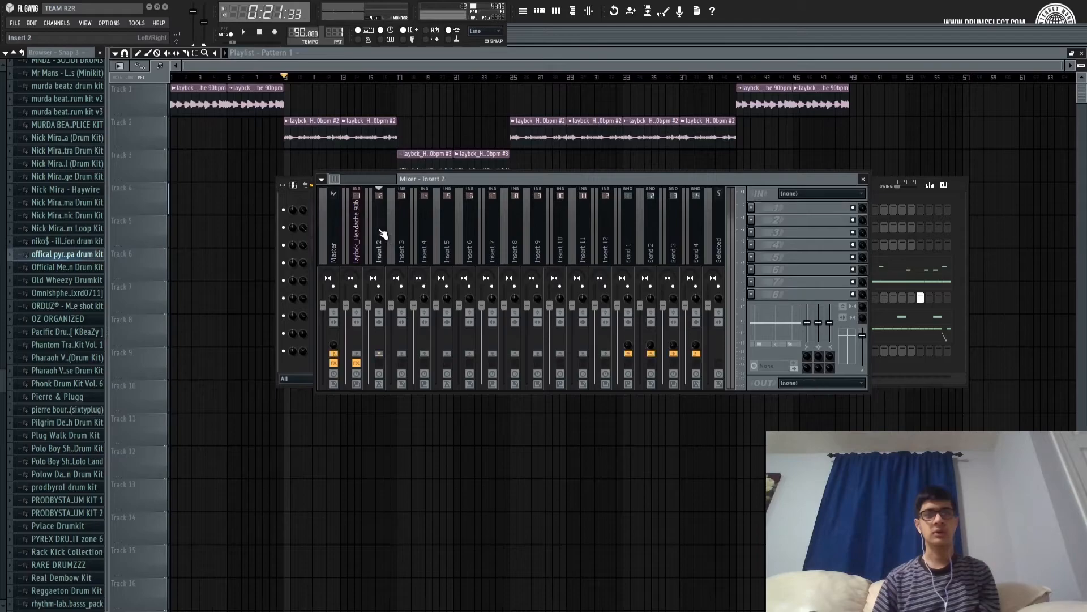
{"action": "left_click", "coordinate": [354, 233]}
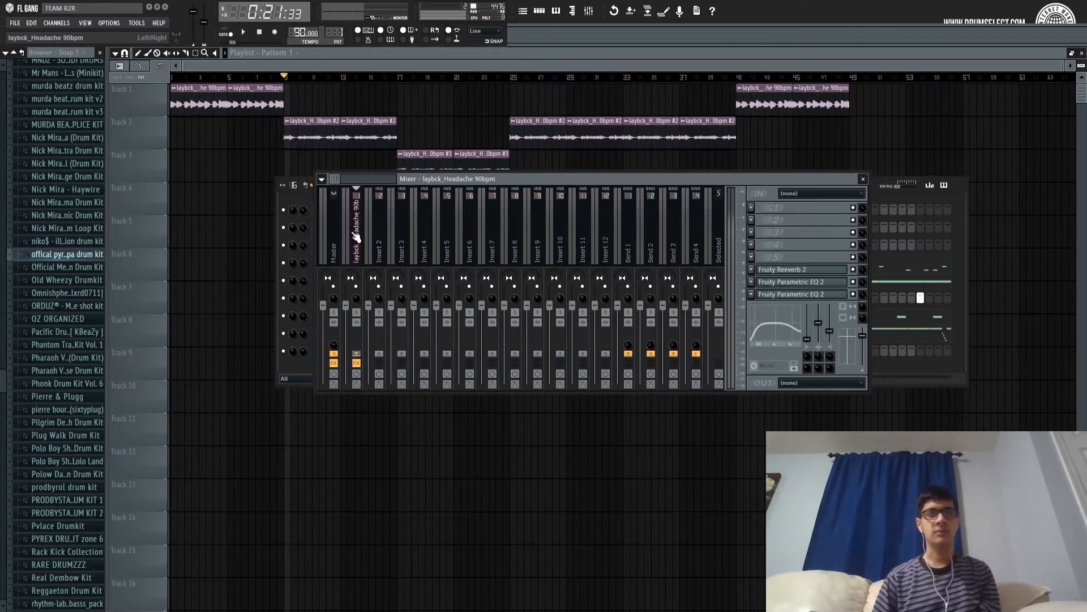
{"action": "left_click", "coordinate": [380, 236]}
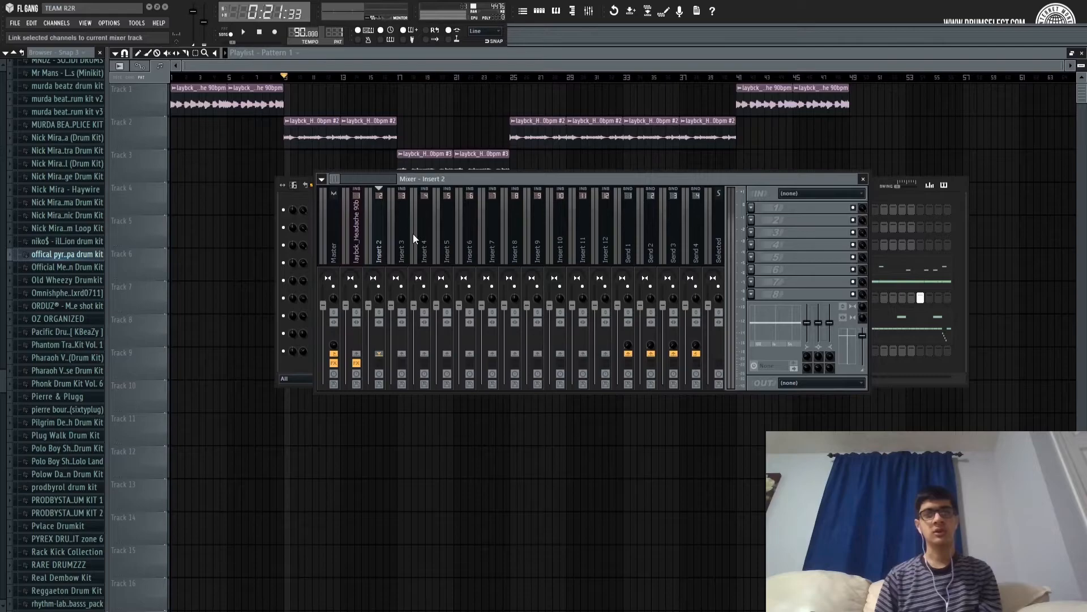
{"action": "key", "text": "ctrl+l"}
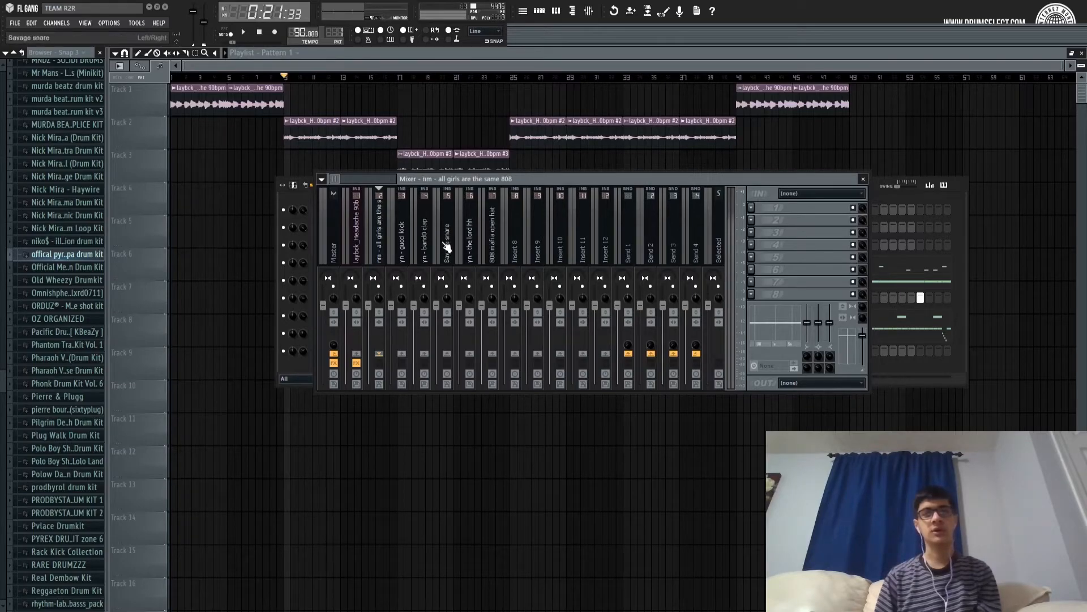
Play the arrangement briefly, then reduce the high band of the gucci kick mixer track's built-in EQ to -18 dB.
{"action": "key", "text": "space"}
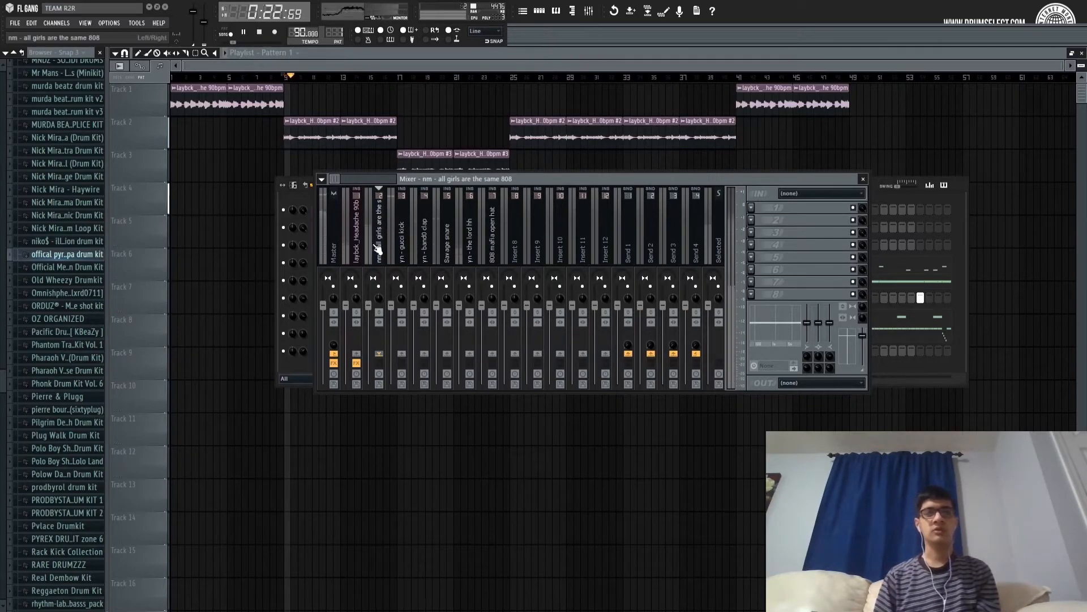
{"action": "left_click", "coordinate": [400, 258]}
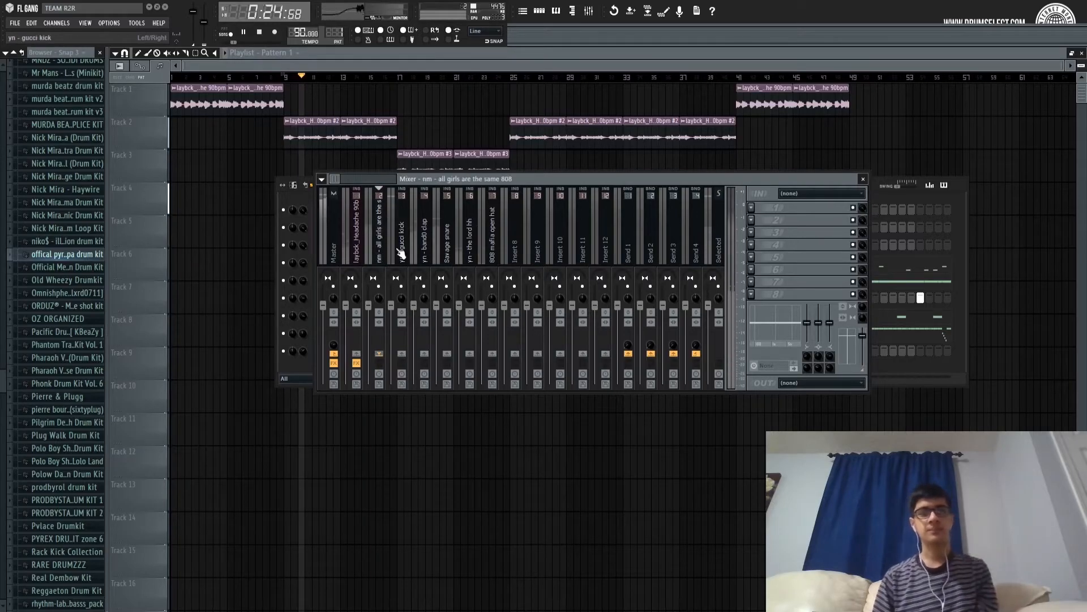
{"action": "key", "text": "space"}
{"action": "left_click", "coordinate": [383, 253]}
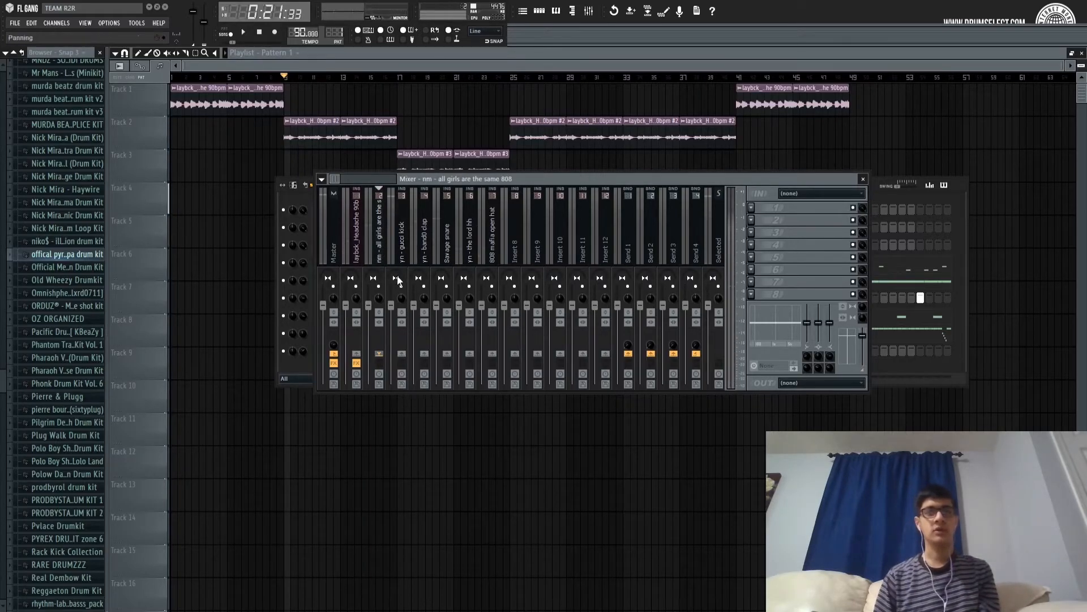
{"action": "left_click", "coordinate": [403, 245]}
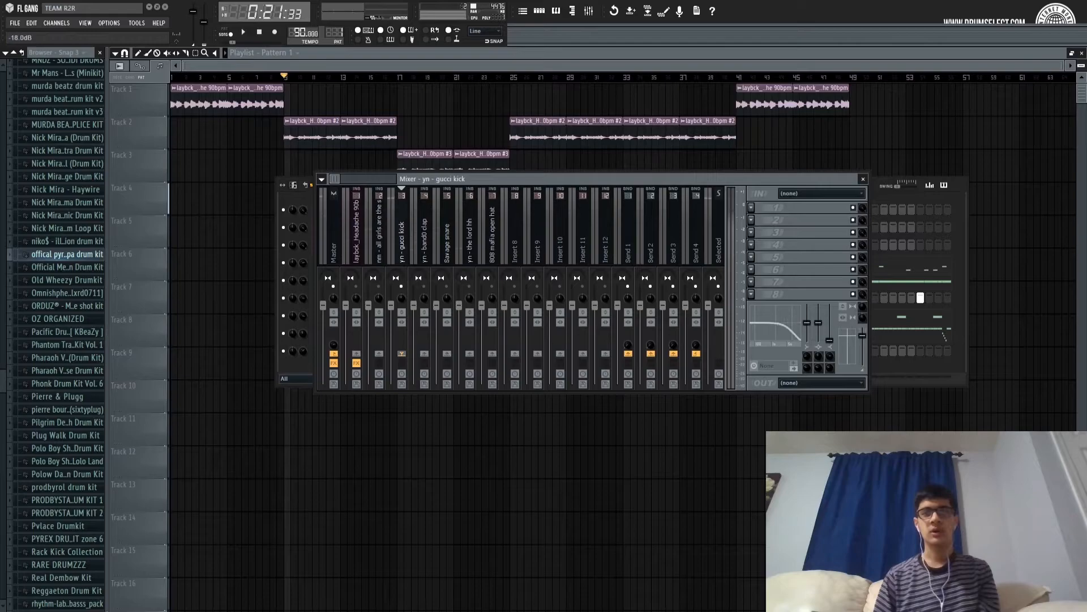
Add Fruity Parametric EQ 2 to the kick track with a preset rolling off both frequency extremes, and move it up to slot 7.
{"action": "left_click", "coordinate": [683, 408]}
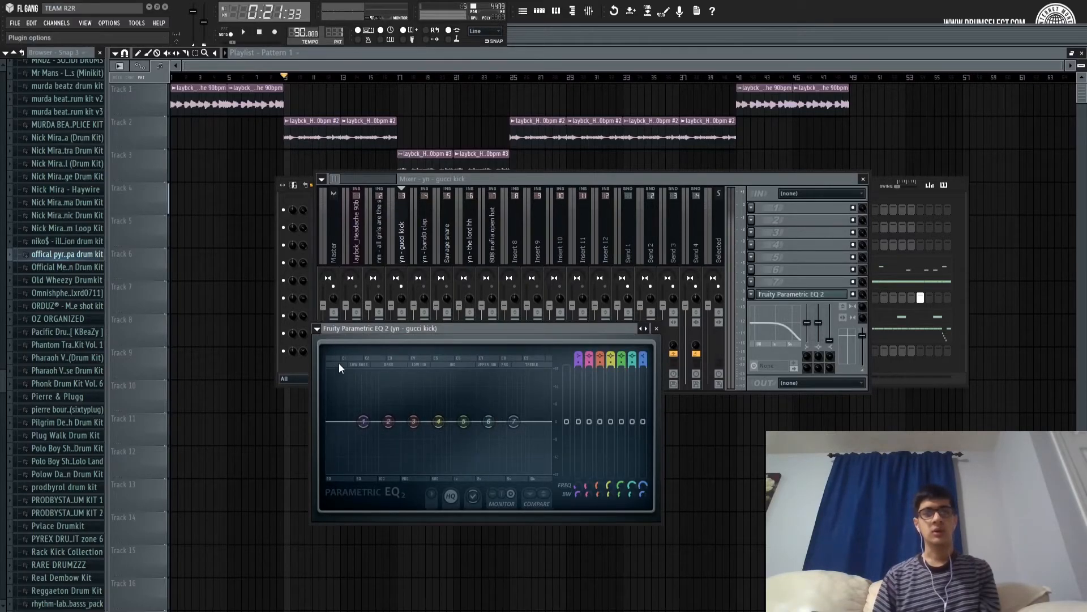
{"action": "left_click", "coordinate": [446, 392]}
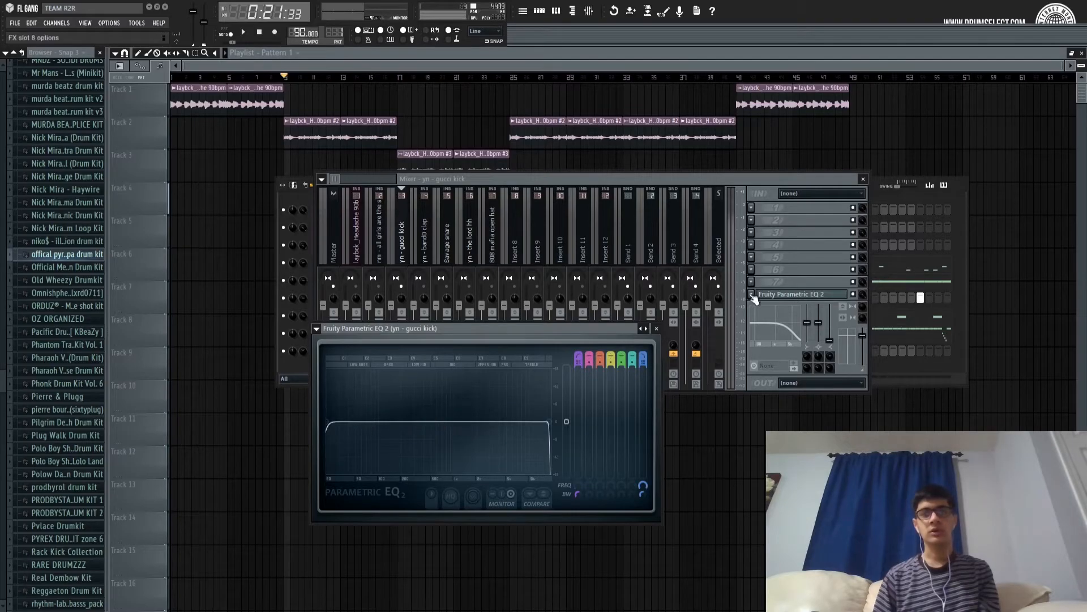
{"action": "left_click", "coordinate": [750, 294]}
{"action": "left_click", "coordinate": [776, 390]}
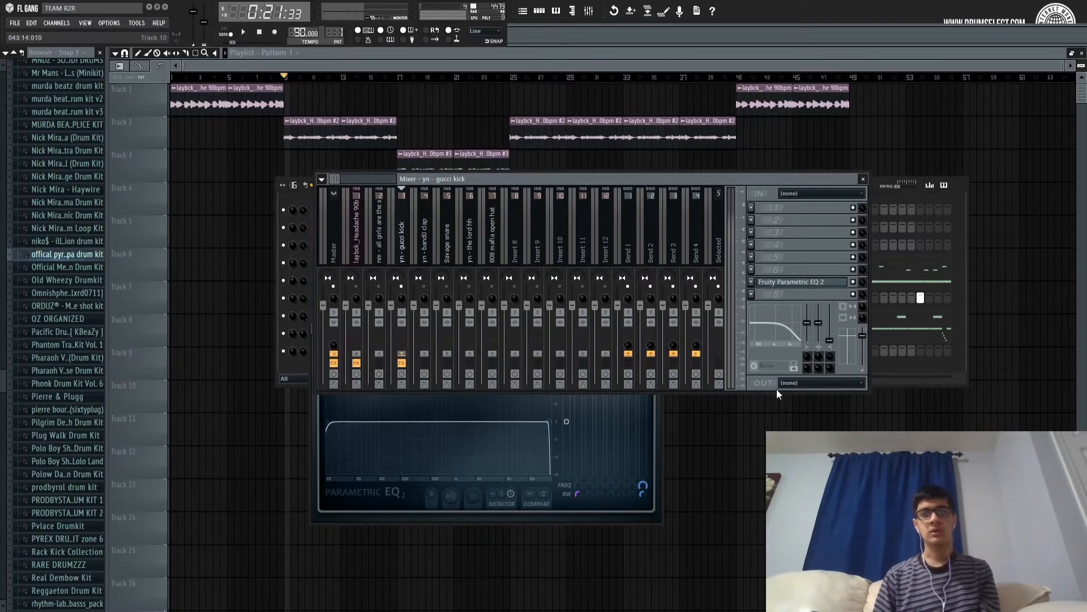
Insert Fruity Soft Clipper in slot 8 of the kick track and nudge the EQ's high cut upward during playback.
{"action": "left_click", "coordinate": [779, 284]}
{"action": "left_click", "coordinate": [757, 296]}
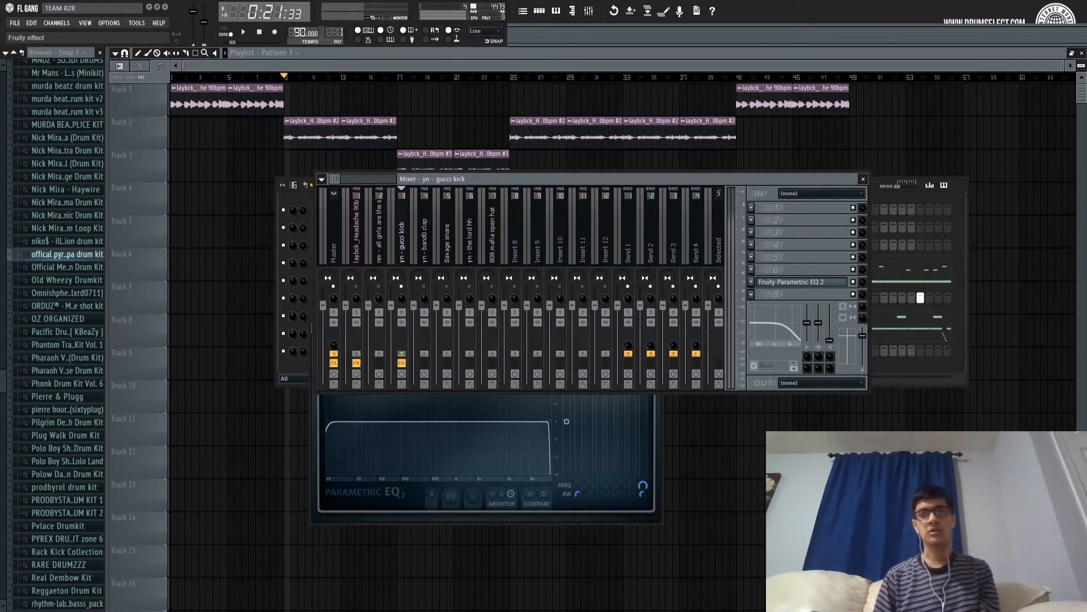
{"action": "left_click", "coordinate": [506, 357]}
{"action": "left_click", "coordinate": [406, 244]}
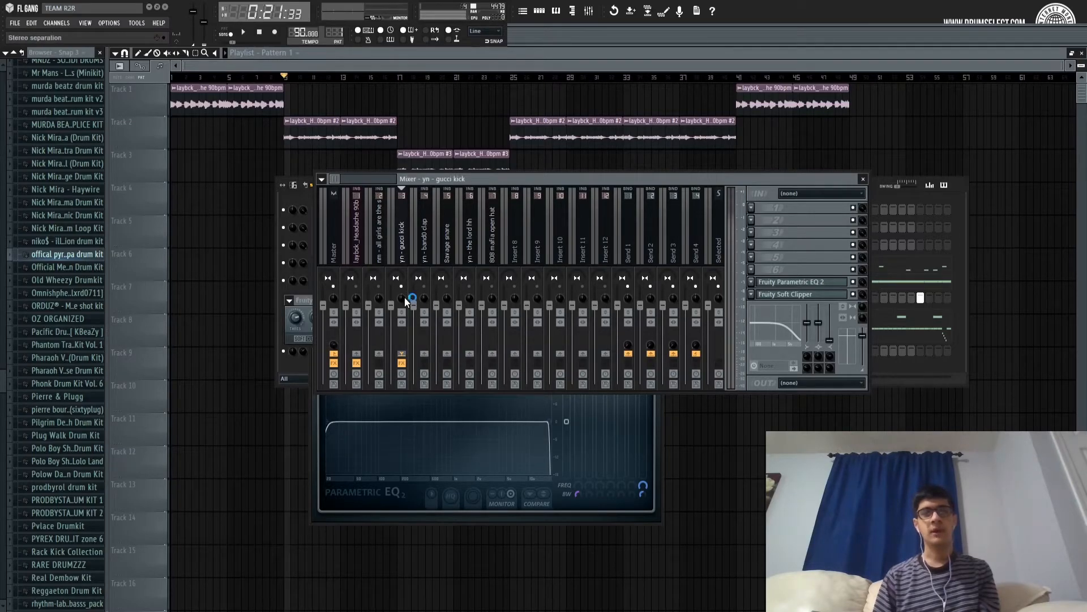
{"action": "key", "text": "space"}
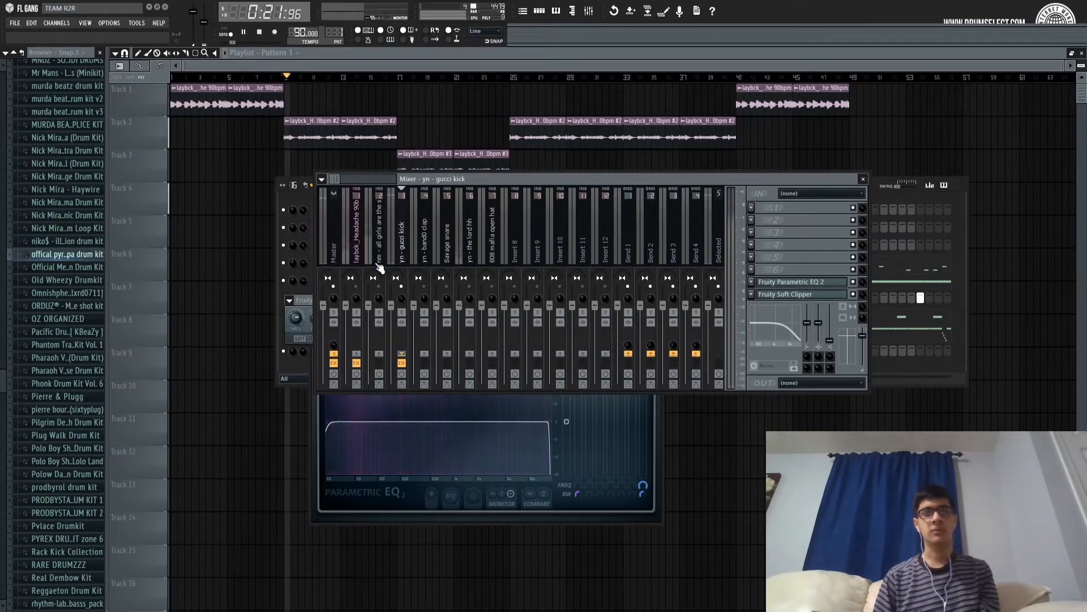
{"action": "mouse_move", "coordinate": [549, 422]}
{"action": "left_mouse_down"}
{"action": "mouse_move", "coordinate": [507, 422]}
{"action": "mouse_move", "coordinate": [569, 419]}
{"action": "left_mouse_up"}
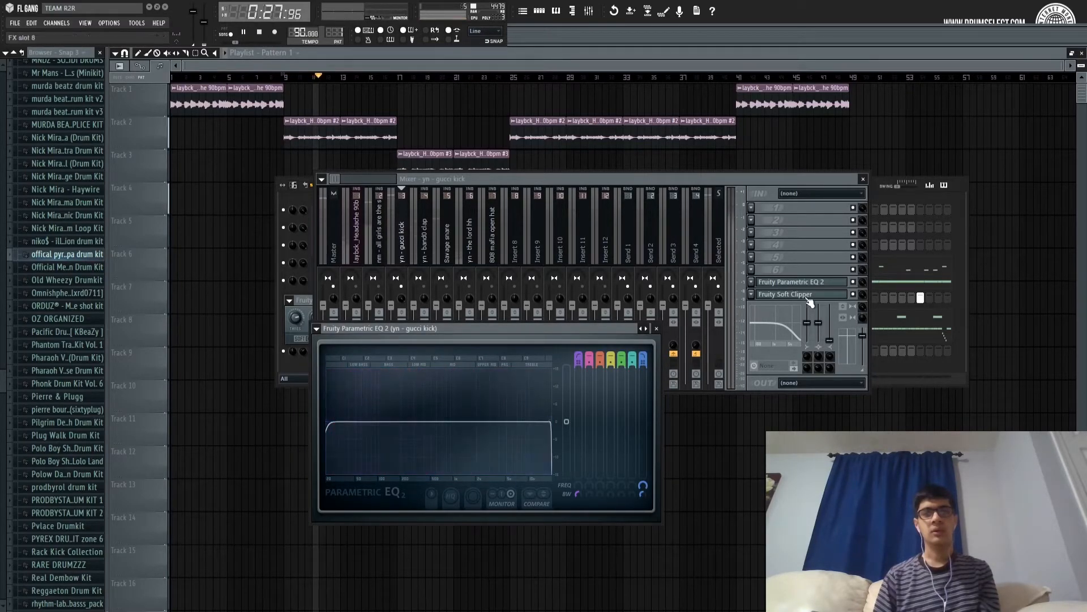
Add a second Fruity Parametric EQ 2 in slot 6 of the kick track and boost band 6 by 18 dB at 1906 Hz.
{"action": "left_click", "coordinate": [751, 269]}
{"action": "left_click", "coordinate": [605, 440]}
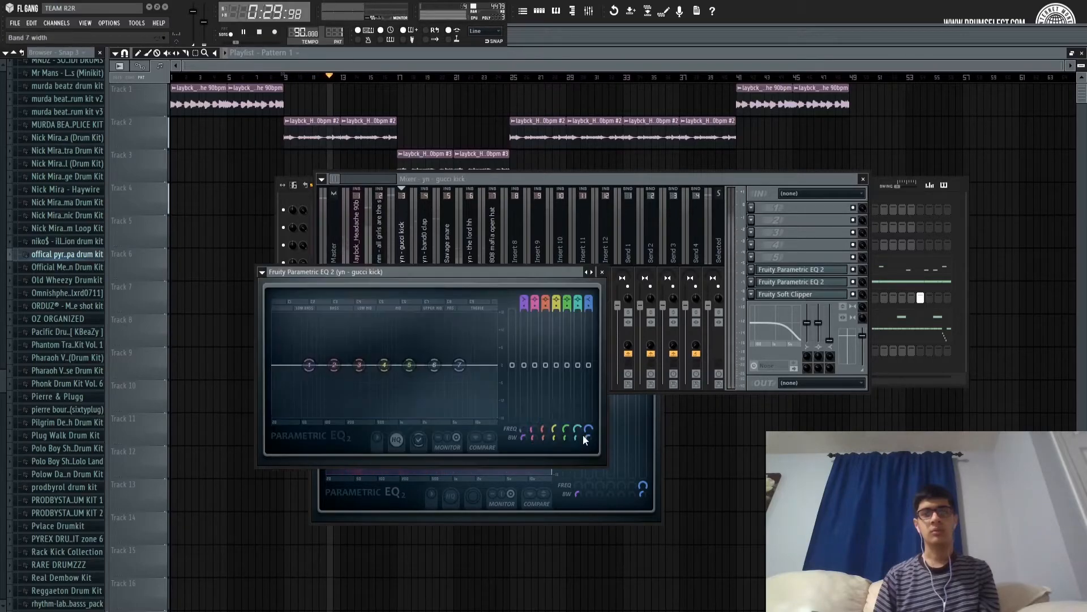
{"action": "left_click_drag", "start_coordinate": [459, 365], "coordinate": [412, 316]}
{"action": "key", "text": "ctrl+z"}
{"action": "left_click_drag", "start_coordinate": [428, 315], "coordinate": [419, 315]}
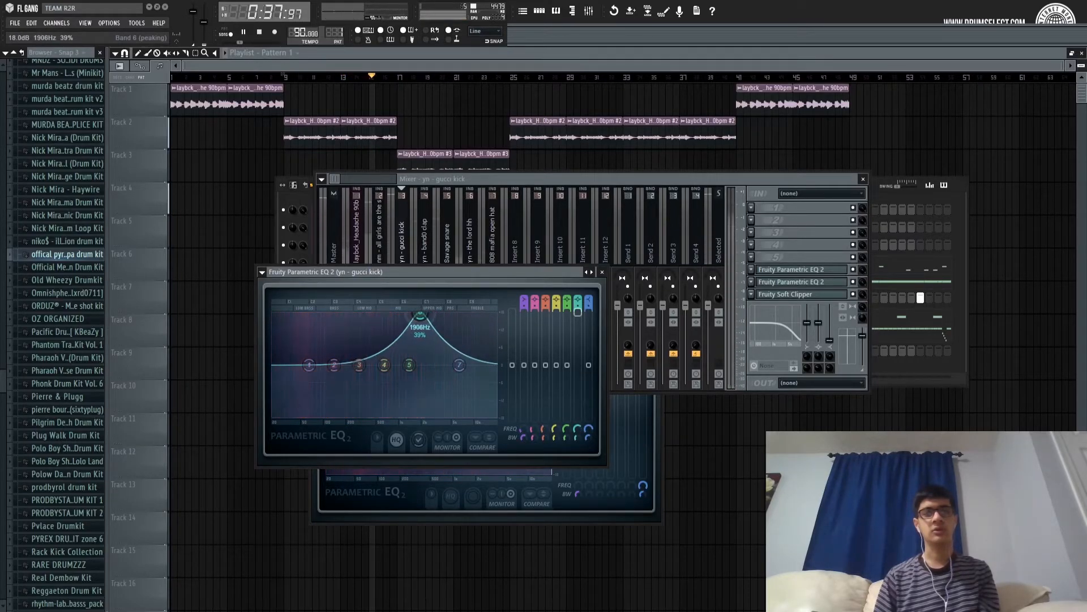
Turn the kick EQ's band 6 into a narrow notch with its level fully lowered, close the EQ and stop playback.
{"action": "scroll", "coordinate": [420, 315], "scroll_direction": "down", "scroll_amount": 6}
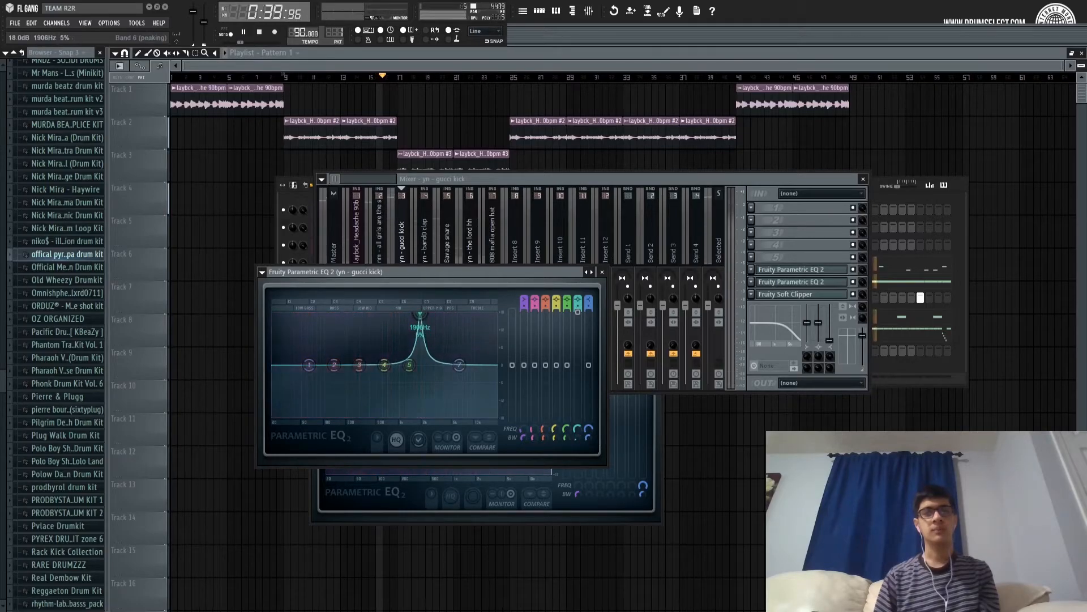
{"action": "left_click_drag", "start_coordinate": [578, 312], "coordinate": [578, 418]}
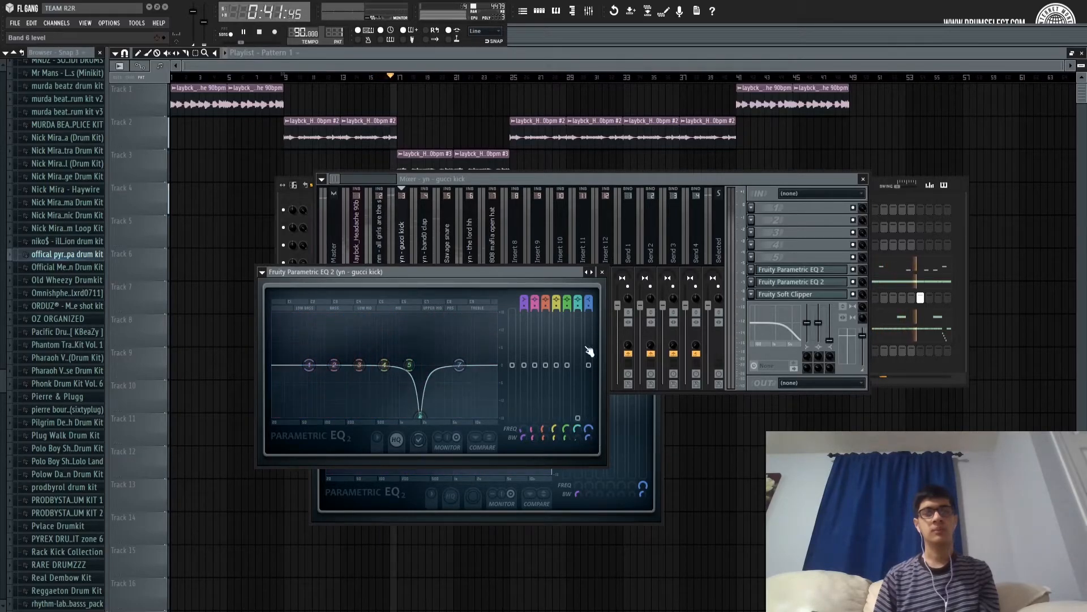
{"action": "left_click", "coordinate": [602, 272]}
{"action": "key", "text": "space"}
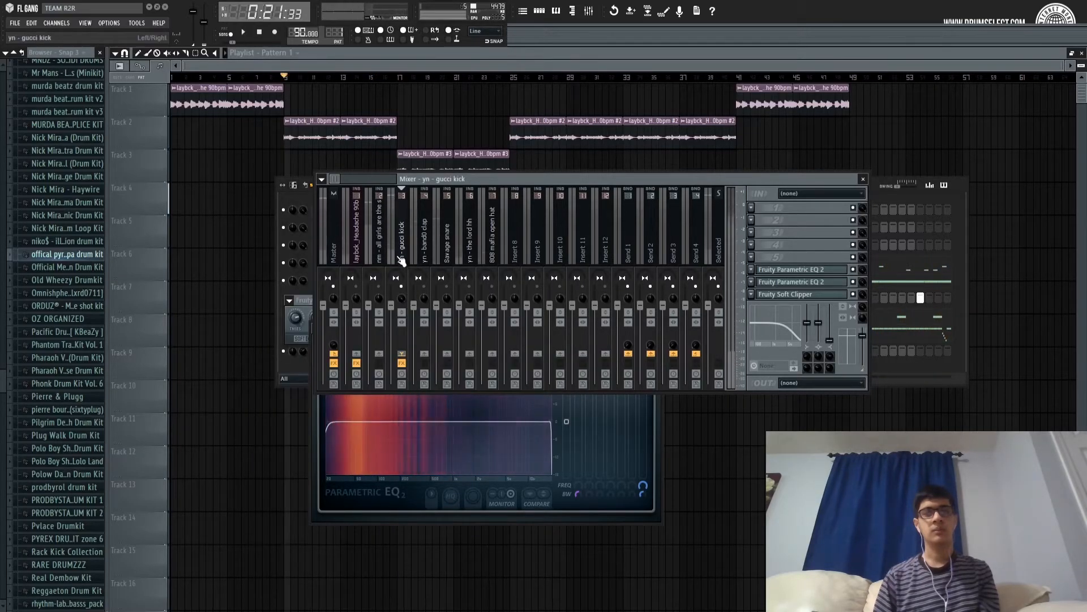
Add Fruity Parametric EQ 2 to the 808 track with the preset rolling off both frequency extremes, and move it up to slot 7.
{"action": "left_click", "coordinate": [381, 285]}
{"action": "key", "text": "space"}
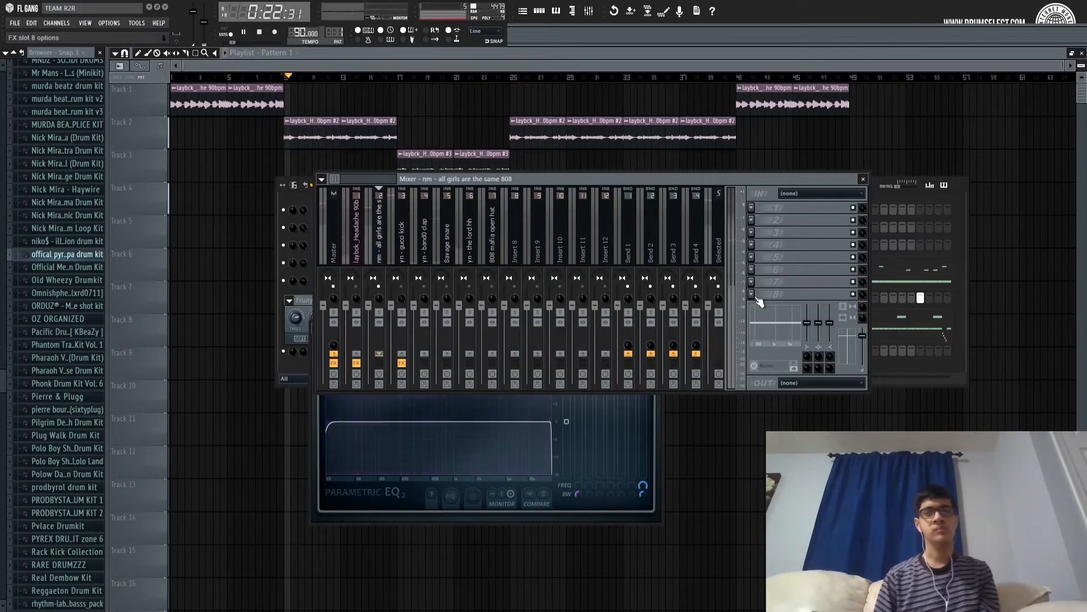
{"action": "left_click", "coordinate": [869, 410]}
{"action": "left_click", "coordinate": [317, 329]}
{"action": "left_click", "coordinate": [646, 328]}
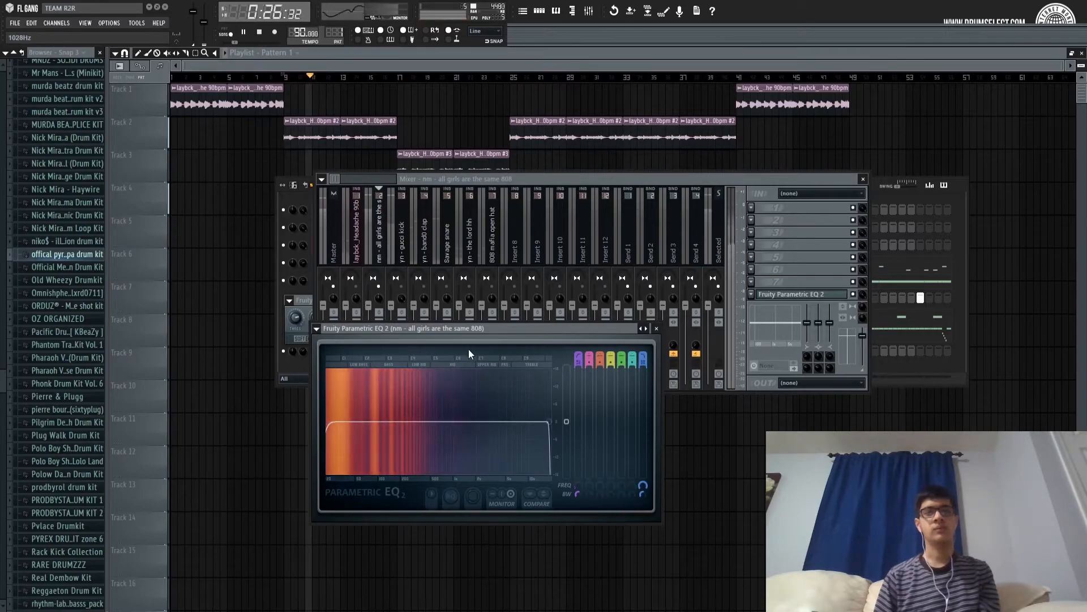
{"action": "left_click", "coordinate": [755, 312]}
{"action": "scroll", "coordinate": [752, 294], "scroll_direction": "up", "scroll_amount": 1}
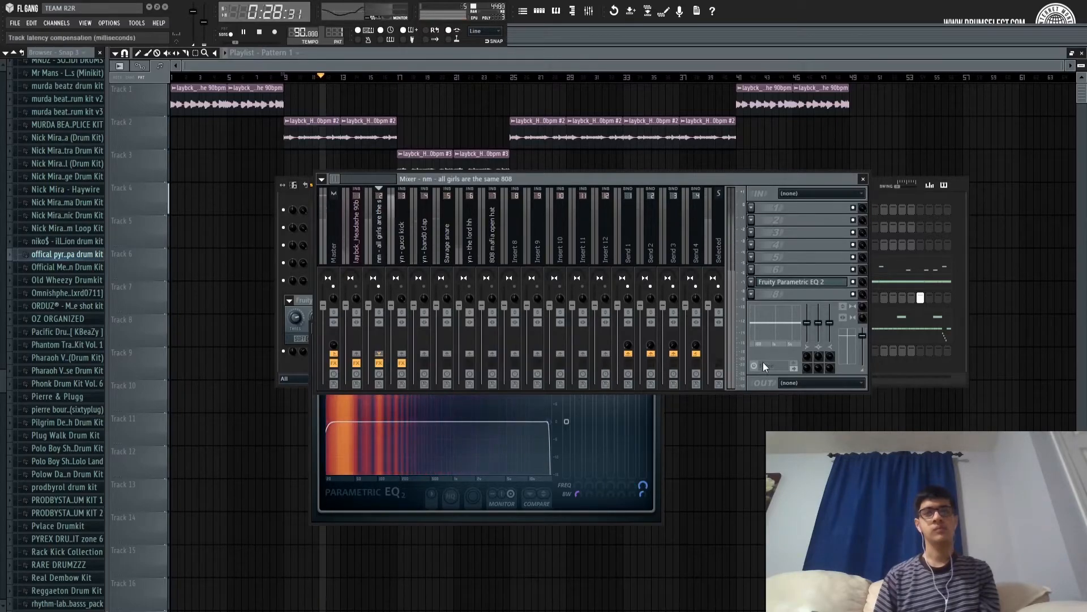
Insert Fruity Soft Clipper in slot 8 of the 808 track, lower the 808's volume slightly and stop playback.
{"action": "left_click", "coordinate": [751, 295]}
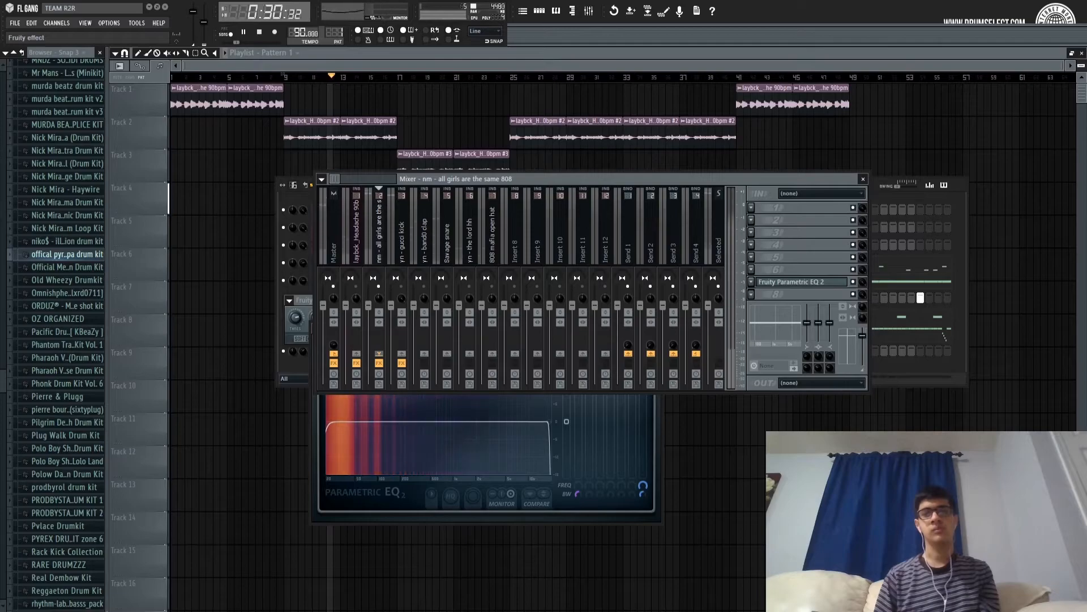
{"action": "left_click", "coordinate": [426, 277]}
{"action": "left_click", "coordinate": [394, 244]}
{"action": "left_click", "coordinate": [380, 249]}
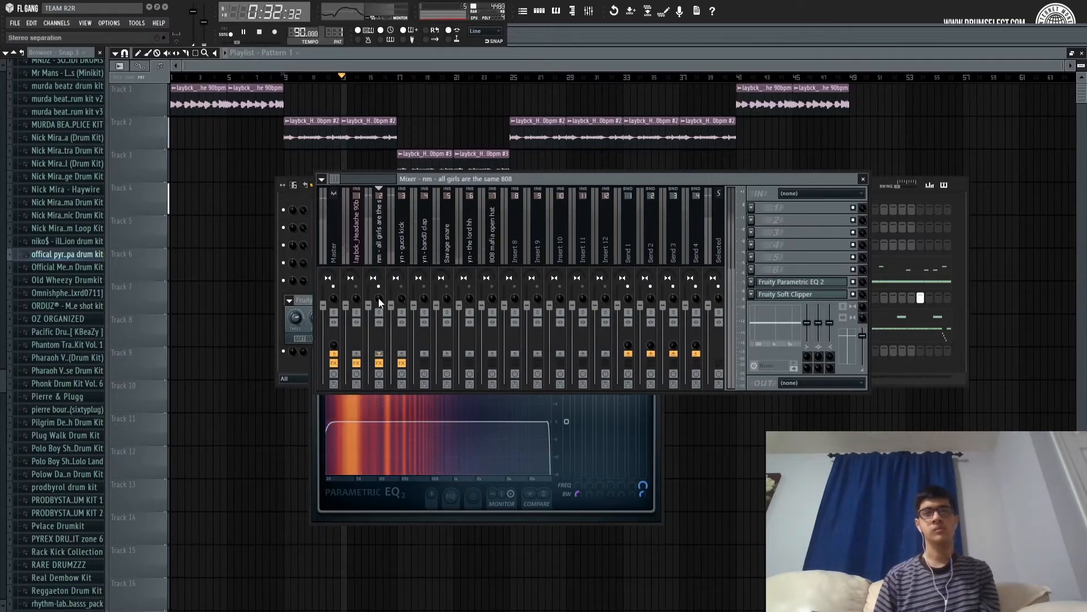
{"action": "key", "text": "space"}
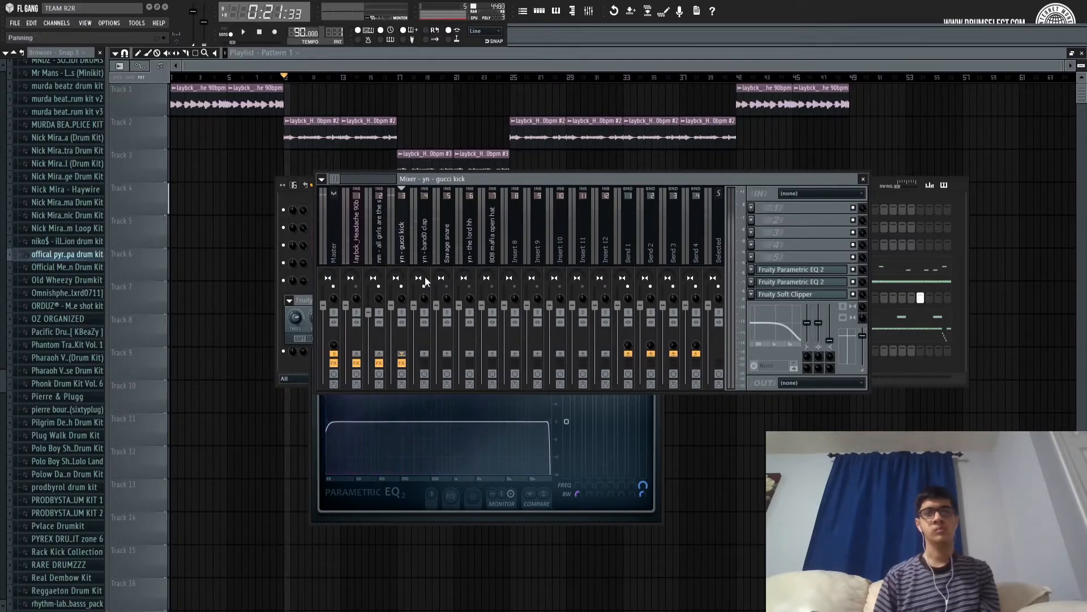
Lower the mixer volumes of the clap and Savage snare tracks while the arrangement plays.
{"action": "left_click", "coordinate": [426, 286]}
{"action": "key", "text": "space"}
{"action": "left_click_drag", "start_coordinate": [414, 305], "coordinate": [436, 315]}
{"action": "left_click", "coordinate": [445, 257]}
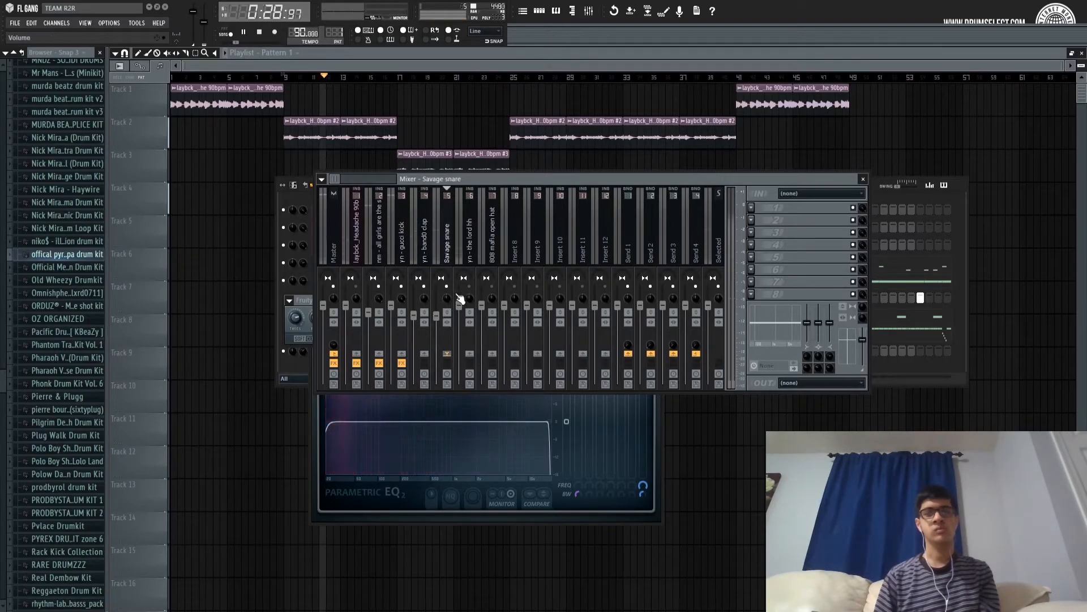
Lower the hi-hat track's volume and add Fruity Reeverb 2 in slot 8 with a low wet level.
{"action": "left_click", "coordinate": [475, 296]}
{"action": "left_click_drag", "start_coordinate": [459, 305], "coordinate": [459, 316]}
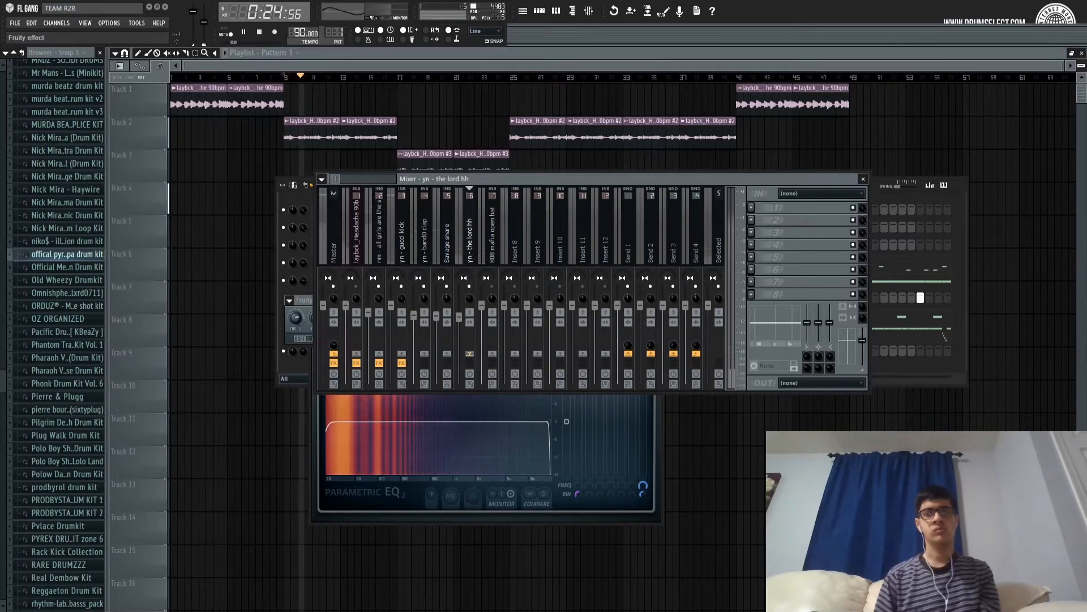
{"action": "left_click_drag", "start_coordinate": [553, 369], "coordinate": [553, 371]}
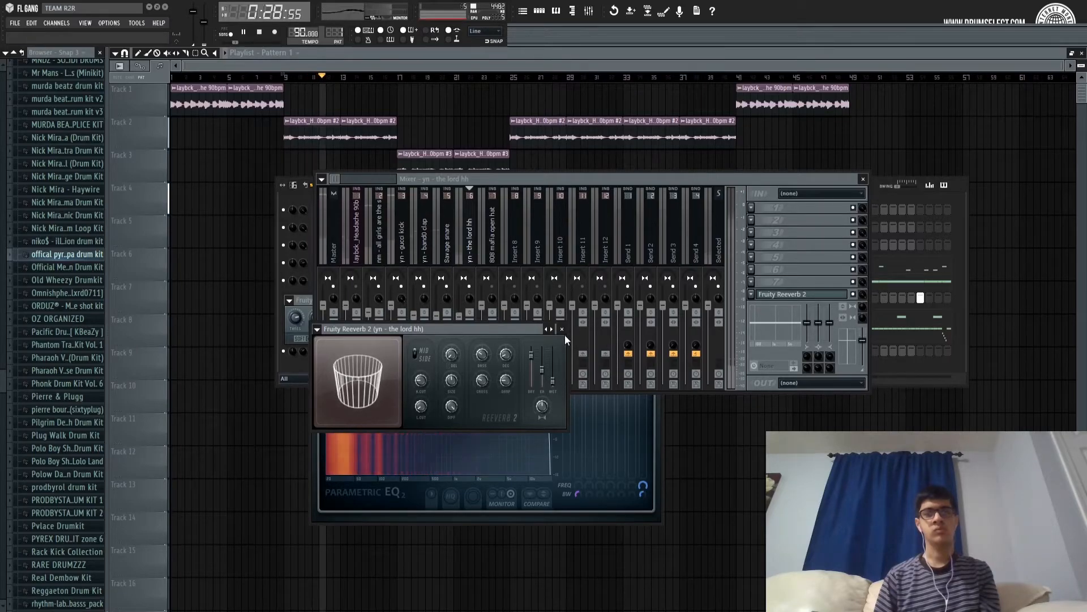
{"action": "left_click", "coordinate": [562, 329]}
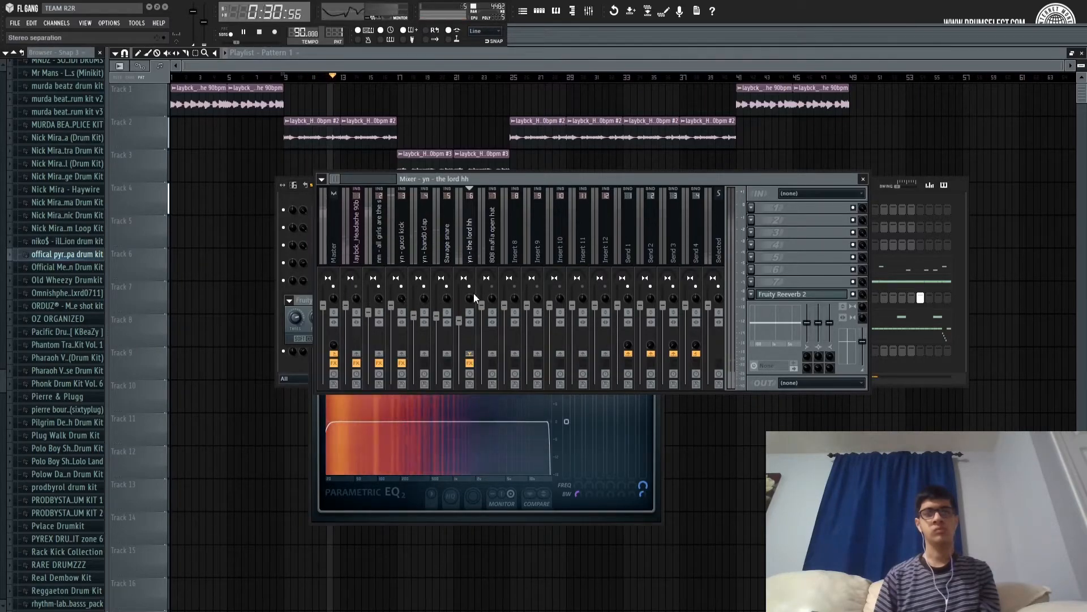
Lower the 808 mafia open hat track to about -2.5 dB and bring the clap track down slightly further.
{"action": "left_click", "coordinate": [497, 237]}
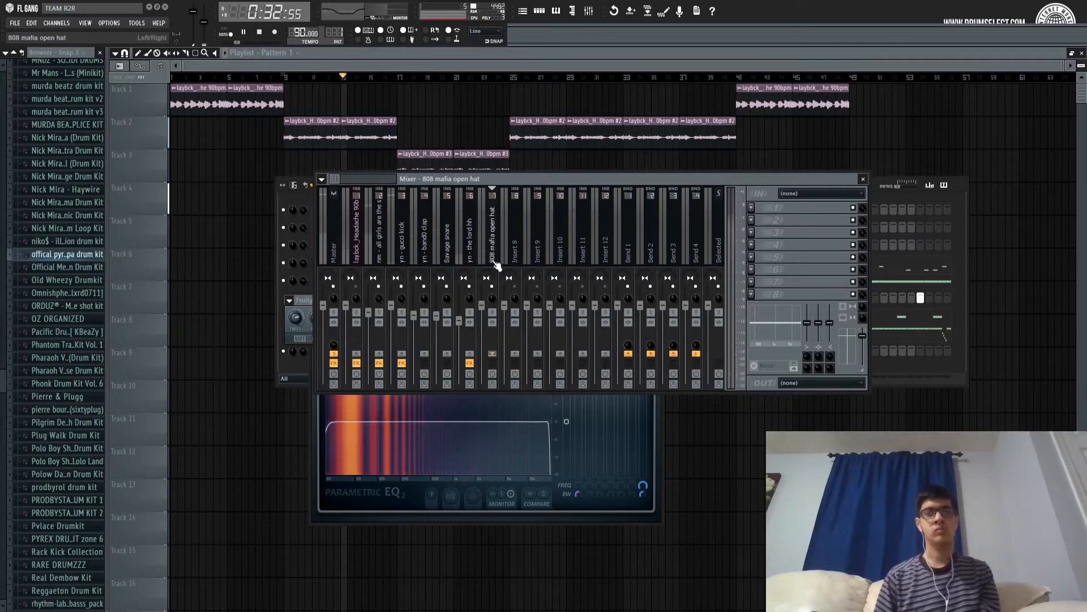
{"action": "left_click_drag", "start_coordinate": [485, 315], "coordinate": [485, 325]}
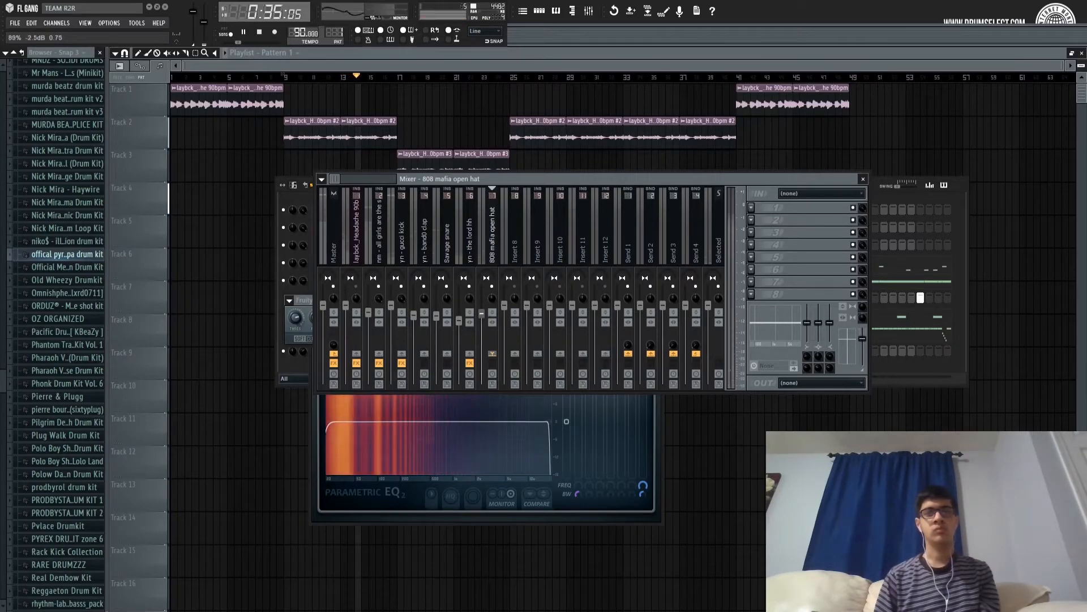
{"action": "left_click", "coordinate": [338, 252]}
{"action": "left_click", "coordinate": [371, 246]}
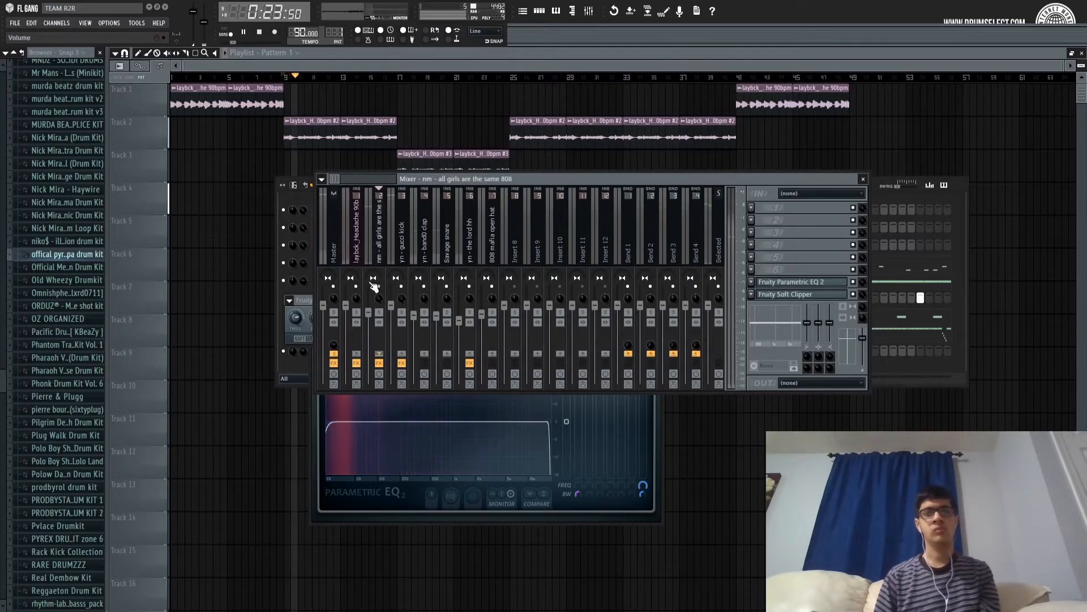
{"action": "left_click", "coordinate": [437, 322]}
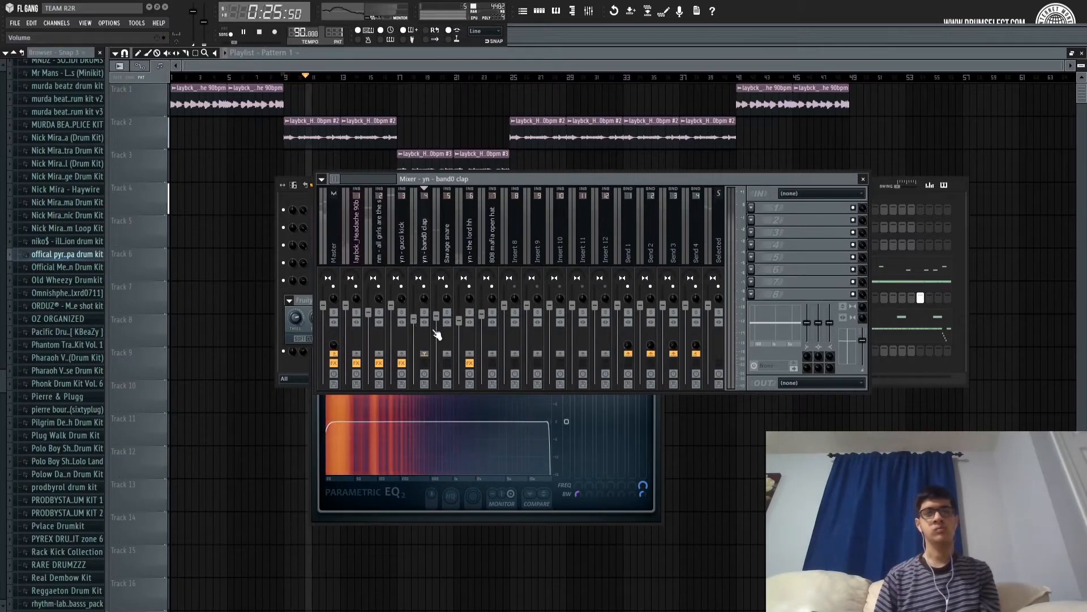
Lower the laybck_Headache melody track to about -0.6 dB and replay the arrangement from bar 9 to check the balance.
{"action": "left_click", "coordinate": [360, 229]}
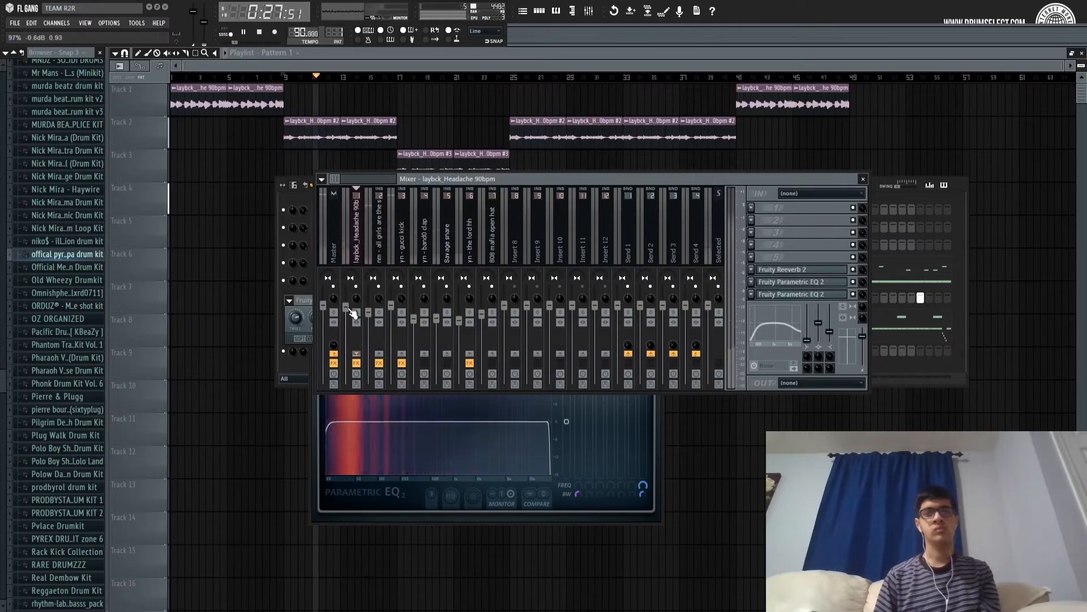
{"action": "left_click", "coordinate": [376, 255]}
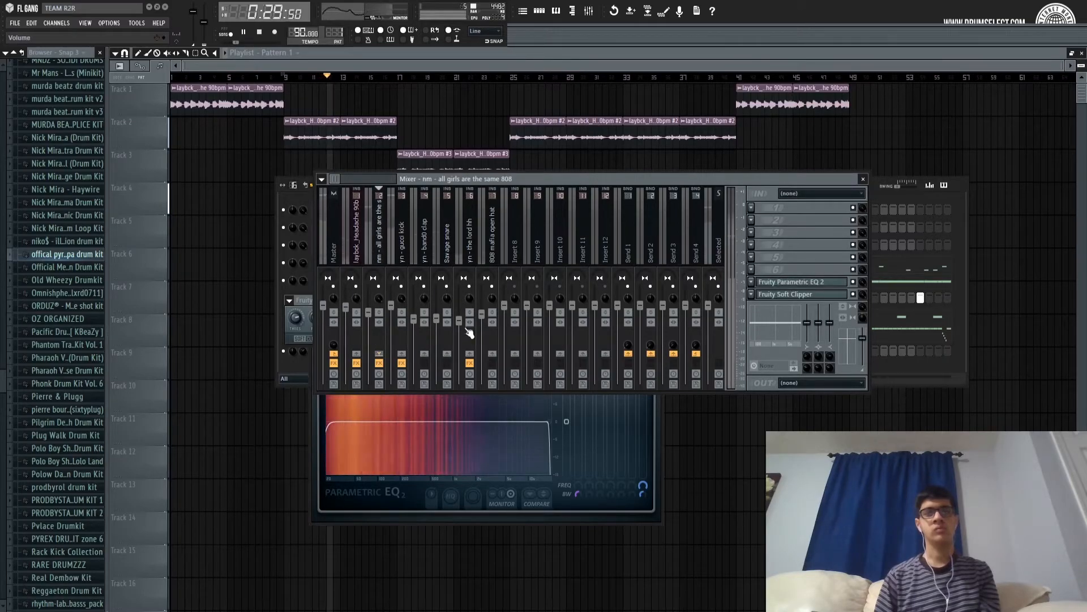
{"action": "left_click", "coordinate": [358, 243]}
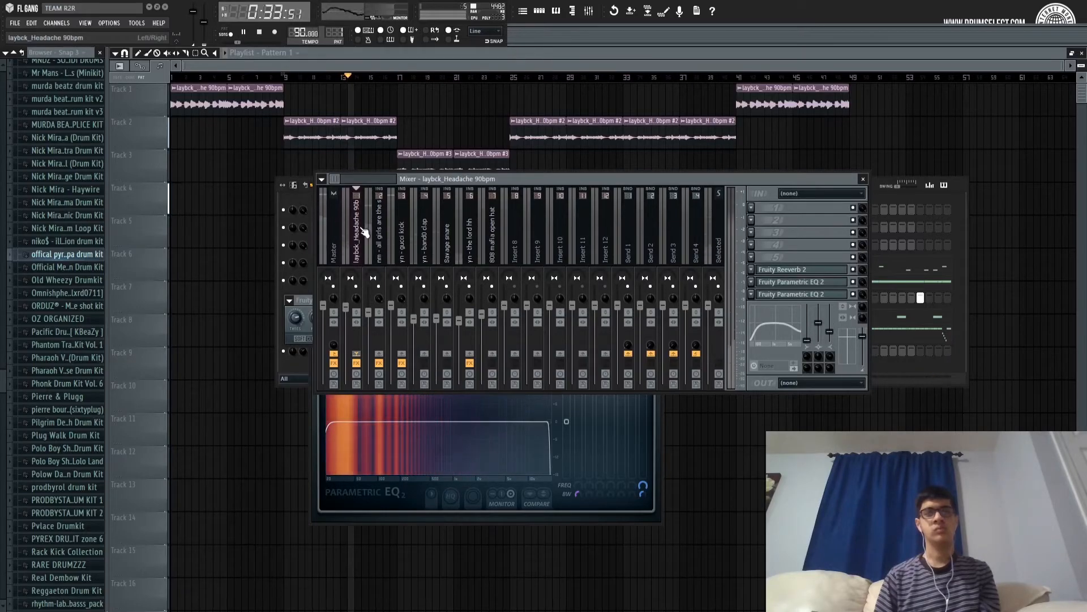
{"action": "key", "text": "space"}
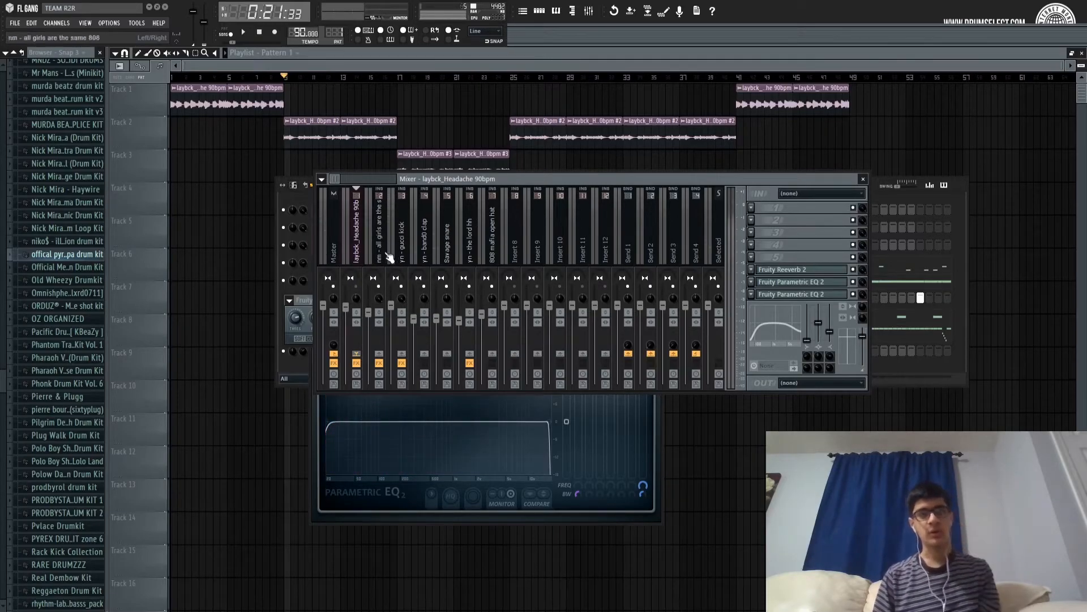
{"action": "key", "text": "space"}
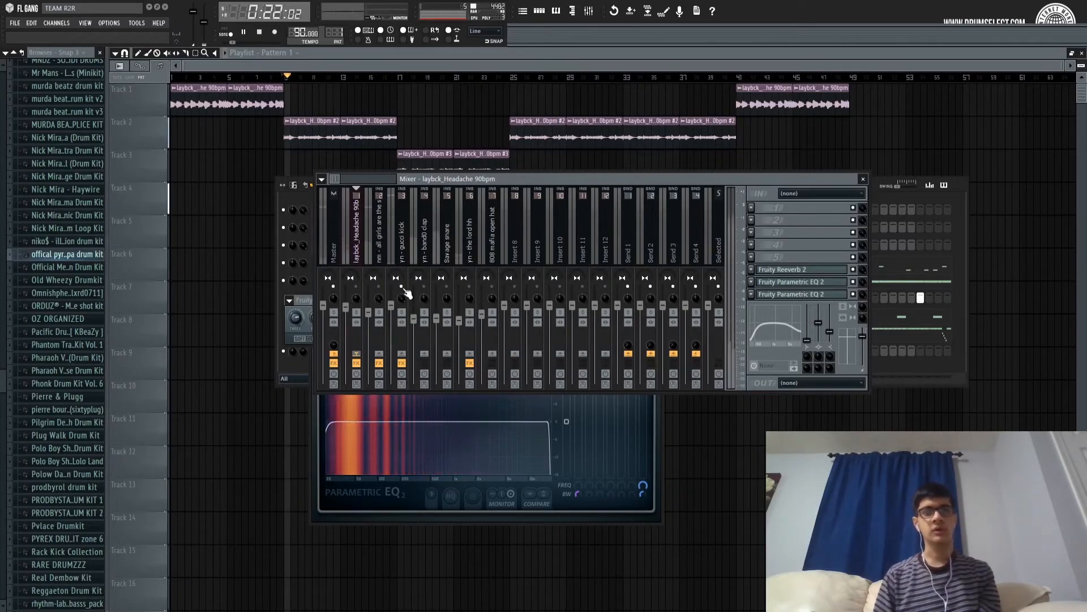
Replay the arrangement from bar 9 and slightly lower the yn - the lord hh and 808 mafia open hat mixer tracks.
{"action": "key", "text": "space"}
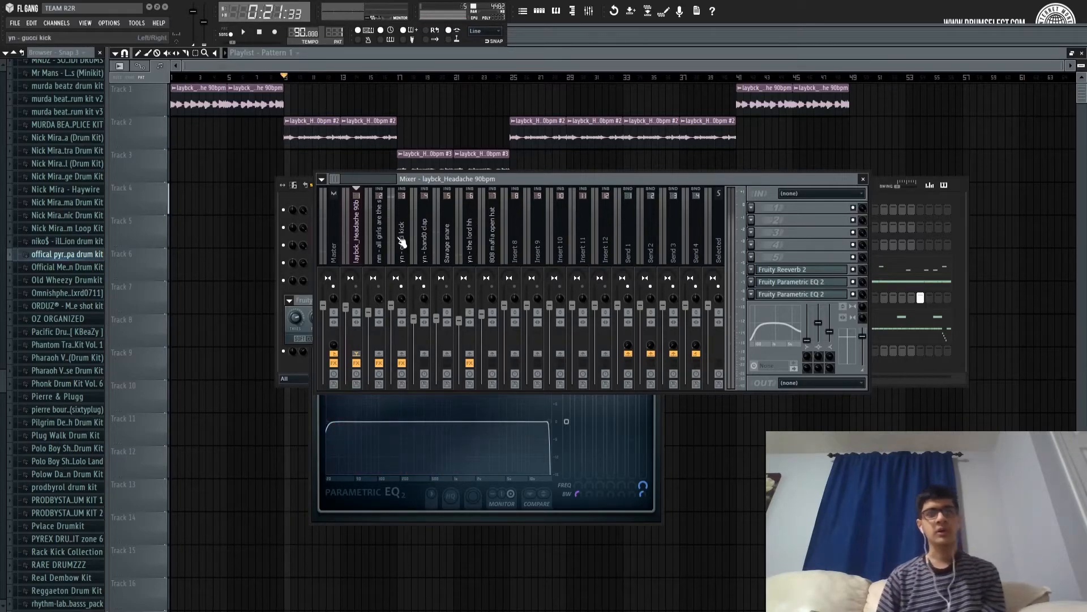
{"action": "key", "text": "space"}
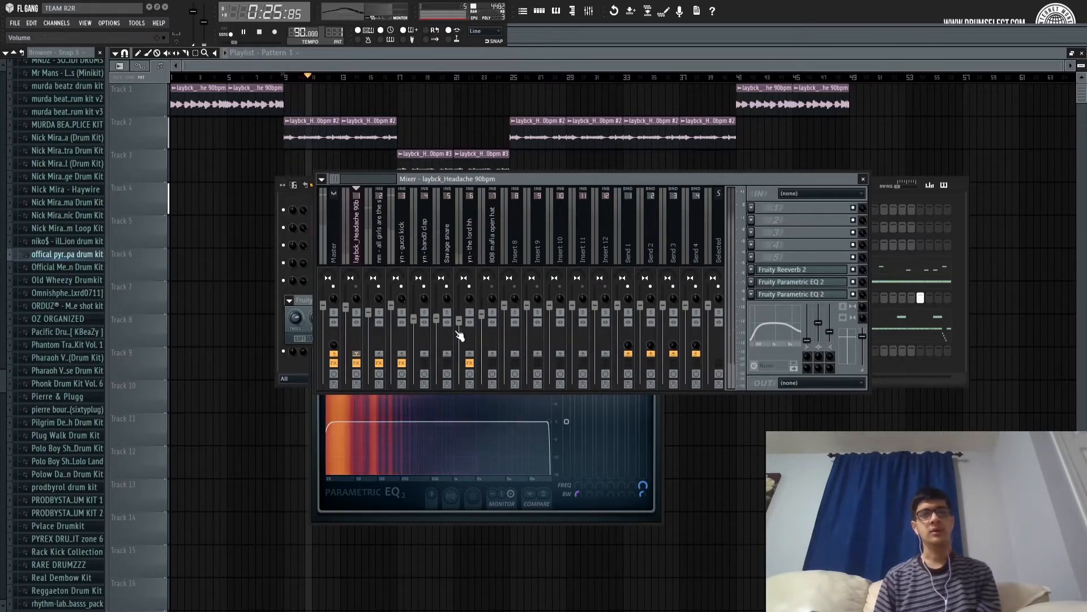
{"action": "left_click", "coordinate": [469, 254]}
{"action": "left_click", "coordinate": [492, 258]}
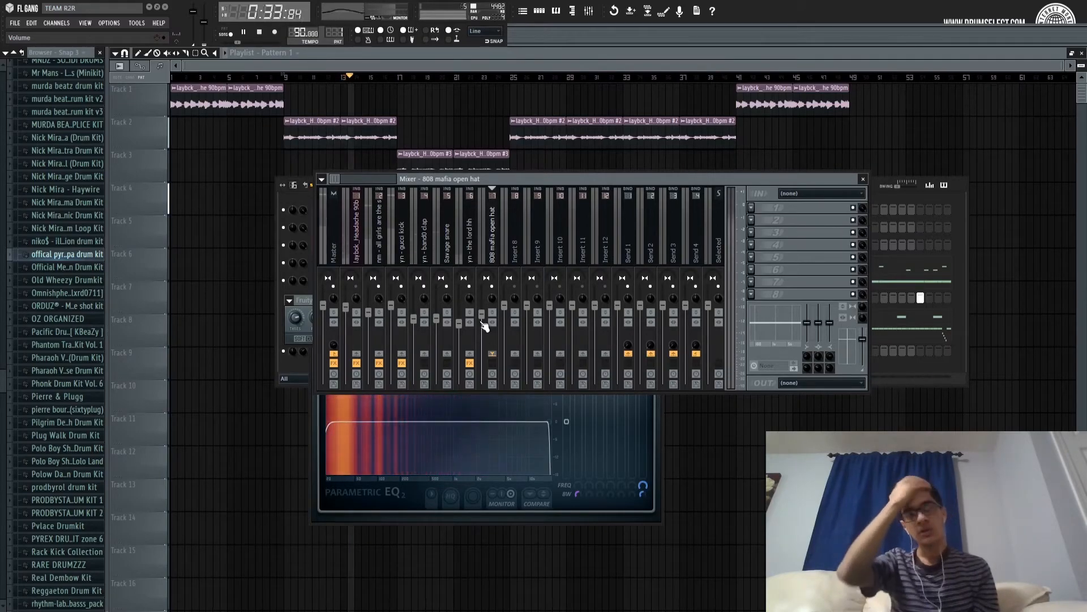
{"action": "left_click_drag", "start_coordinate": [482, 315], "coordinate": [459, 326]}
Lower the volume of the nm - all girls are the same 808 mixer track slightly.
{"action": "left_click", "coordinate": [381, 243]}
{"action": "left_click", "coordinate": [394, 244]}
{"action": "left_click", "coordinate": [382, 251]}
{"action": "left_click_drag", "start_coordinate": [368, 312], "coordinate": [369, 316]}
Lower the laybck_Headache track to about -2.4 dB and reduce its high EQ band, ending playback and closing the mixer.
{"action": "left_click", "coordinate": [347, 312]}
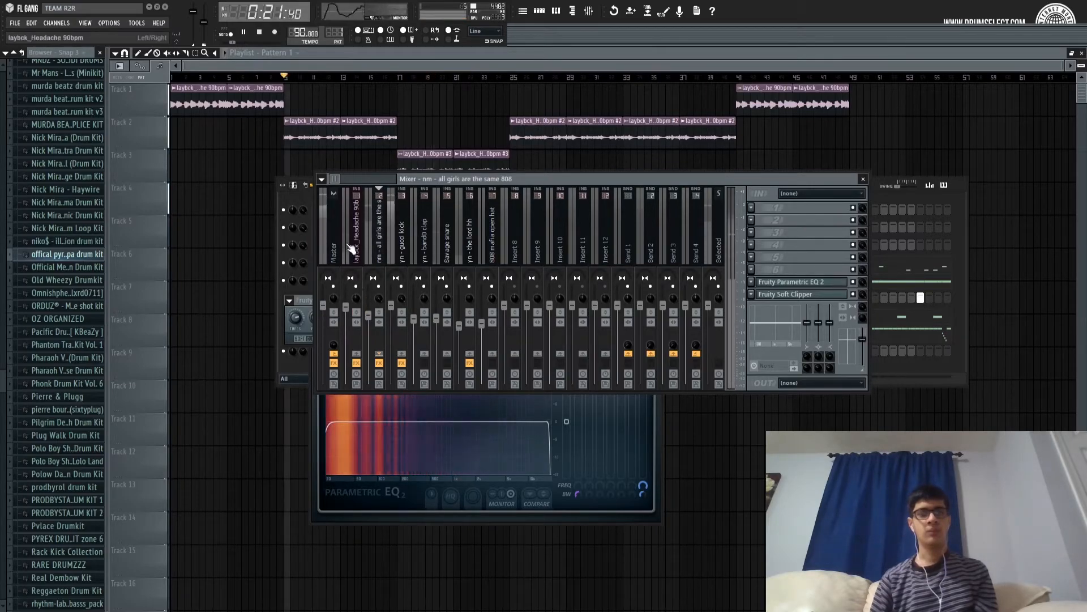
{"action": "left_click_drag", "start_coordinate": [346, 310], "coordinate": [346, 317]}
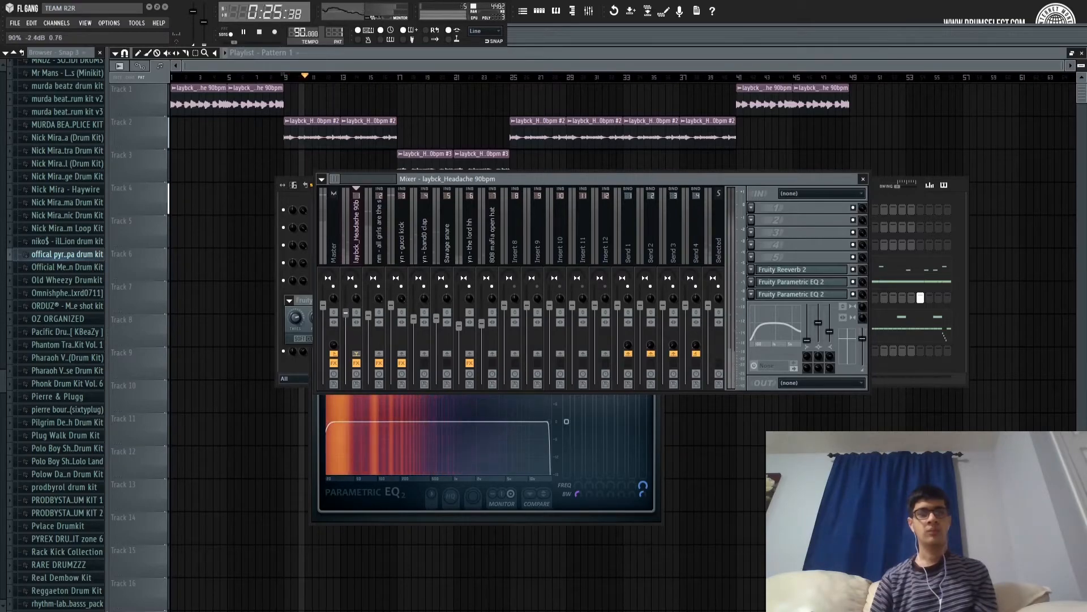
{"action": "left_click_drag", "start_coordinate": [830, 332], "coordinate": [829, 341]}
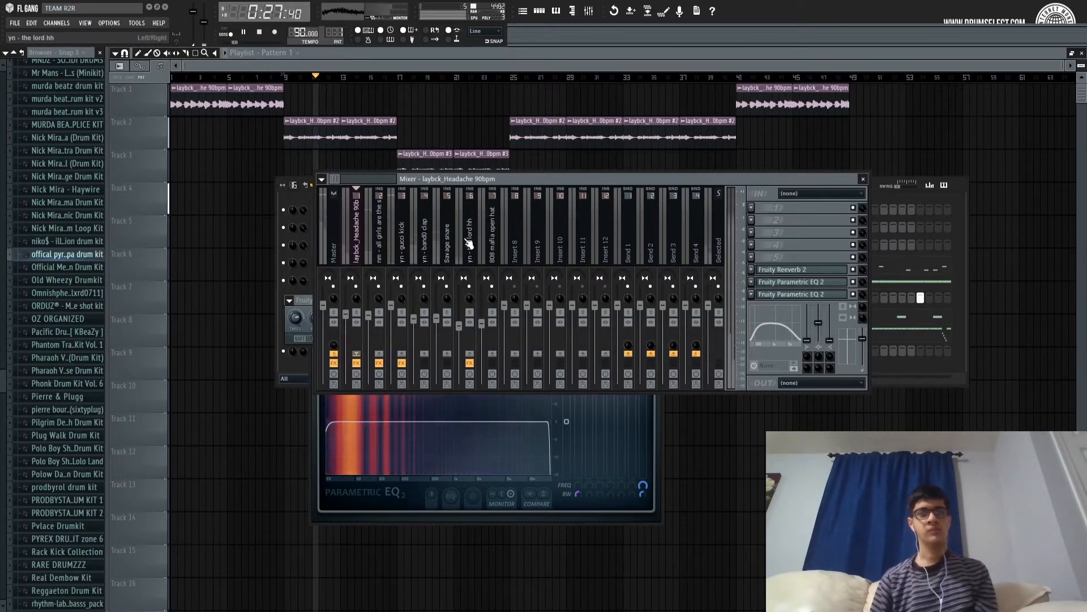
{"action": "left_click", "coordinate": [378, 237]}
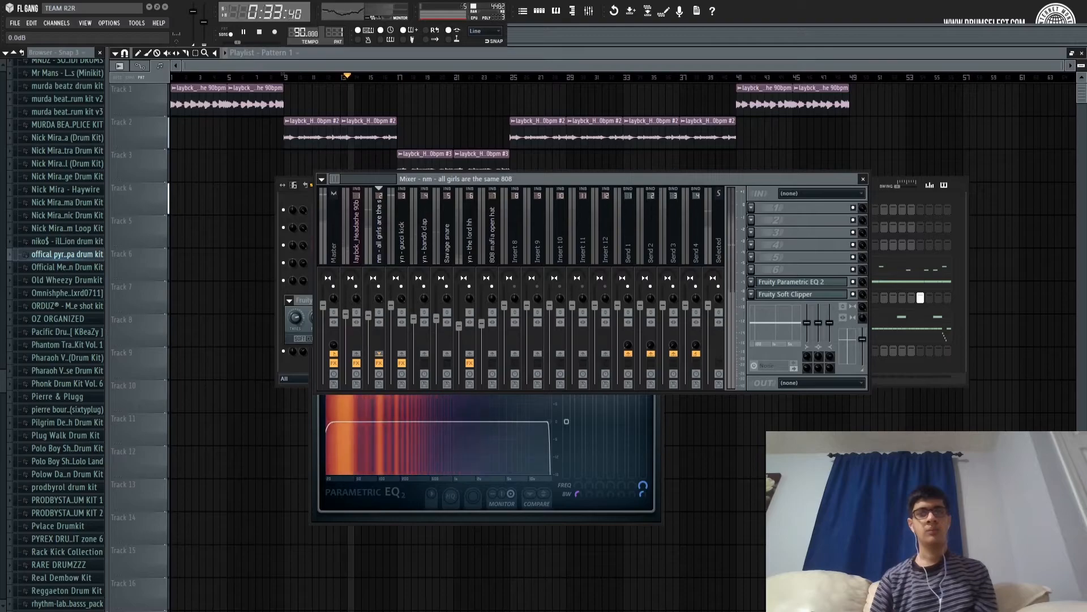
{"action": "left_click", "coordinate": [870, 184]}
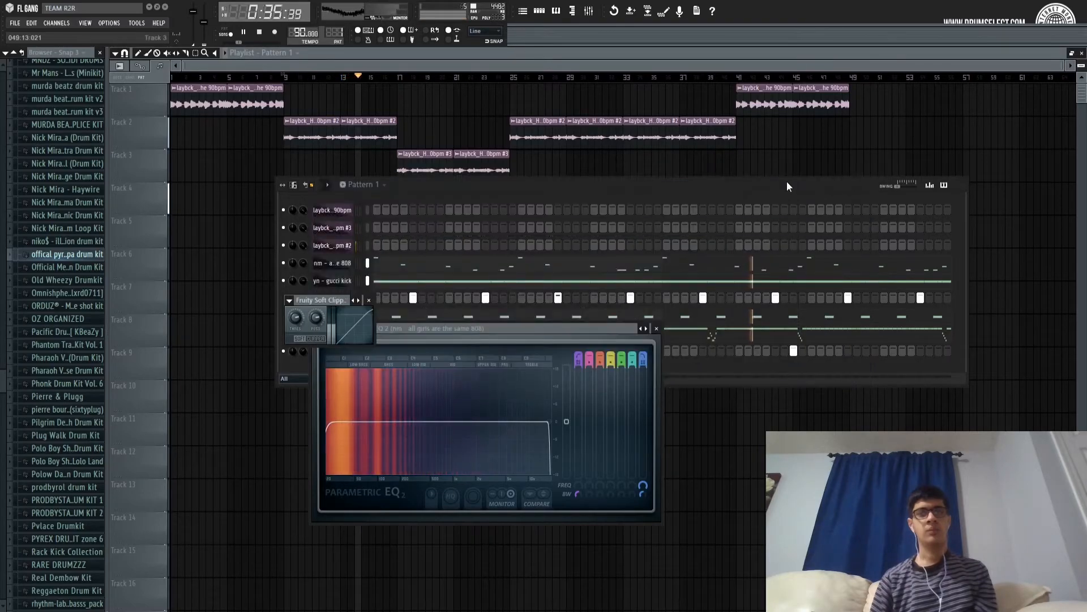
{"action": "key", "text": "space"}
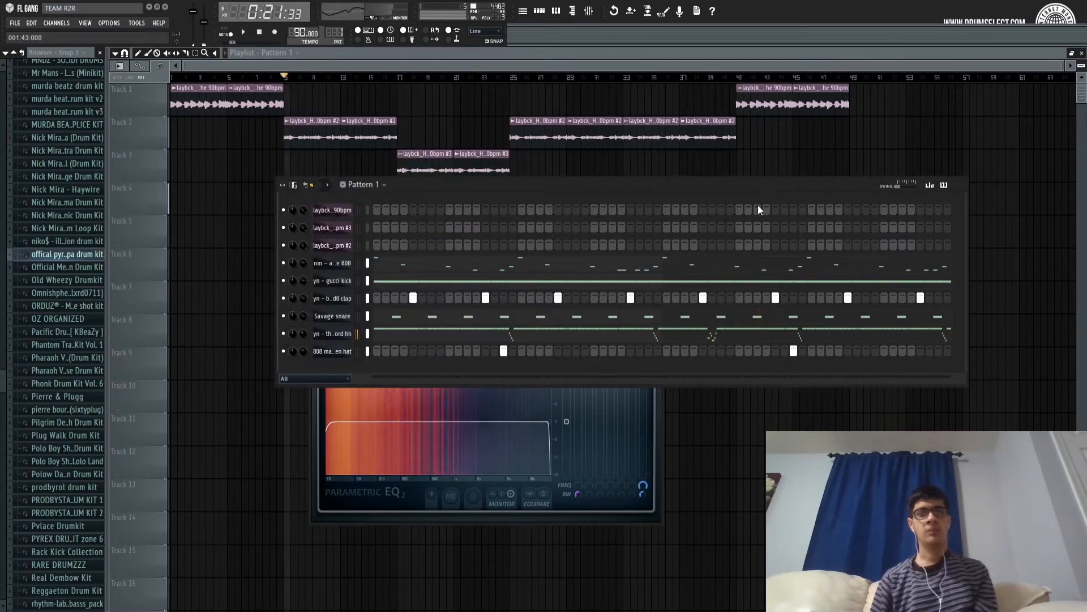
Delete all five Pattern 1 clips from track 4 of the playlist.
{"action": "right_click", "coordinate": [878, 150]}
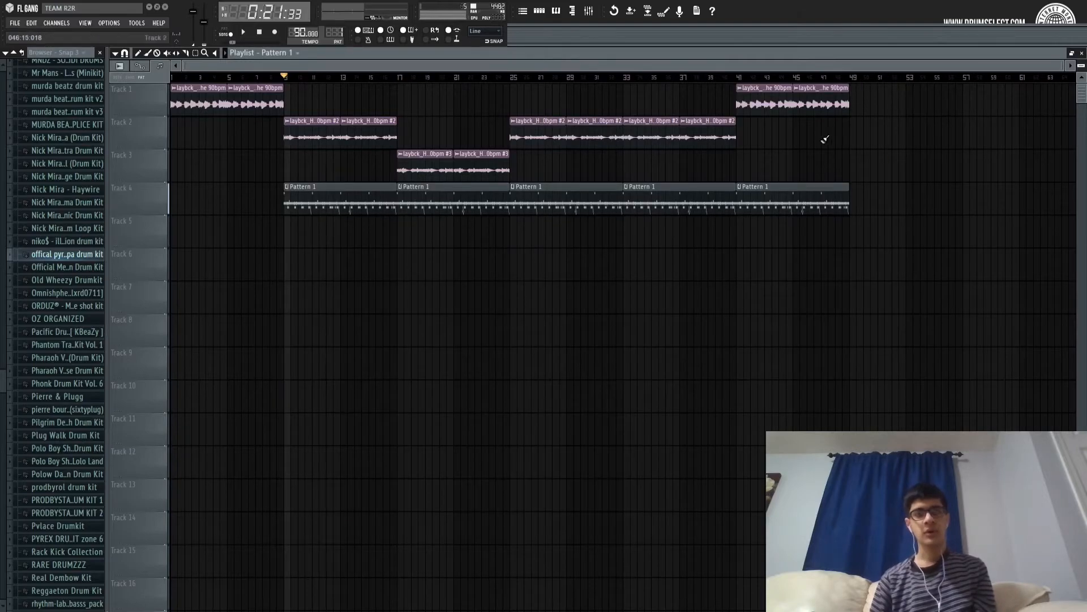
{"action": "right_click", "coordinate": [841, 198]}
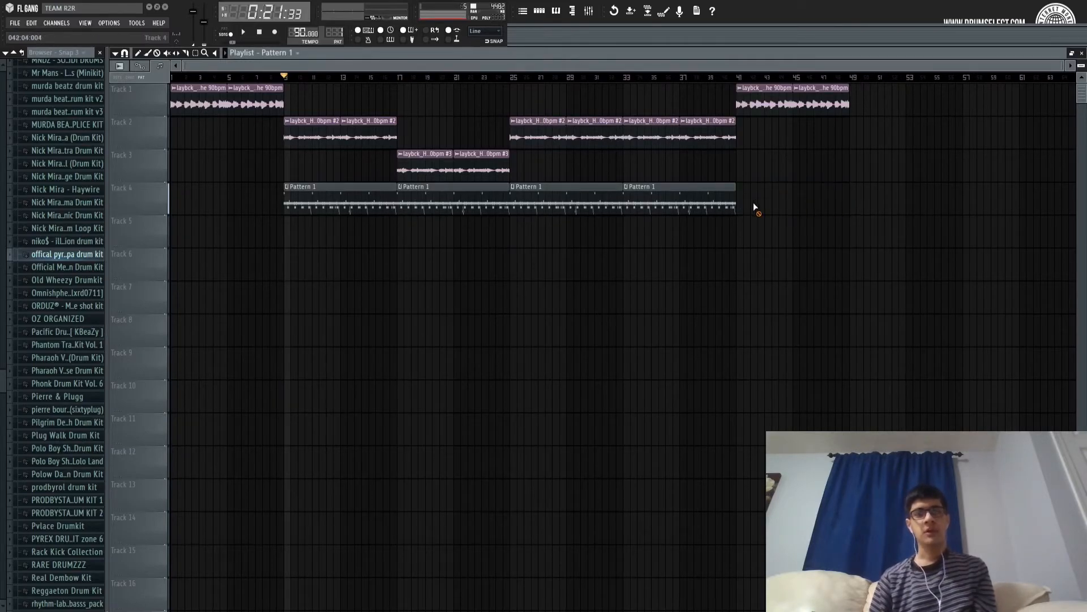
{"action": "right_click", "coordinate": [680, 202]}
{"action": "right_click", "coordinate": [566, 202]}
{"action": "right_click", "coordinate": [454, 204]}
{"action": "right_click", "coordinate": [362, 205]}
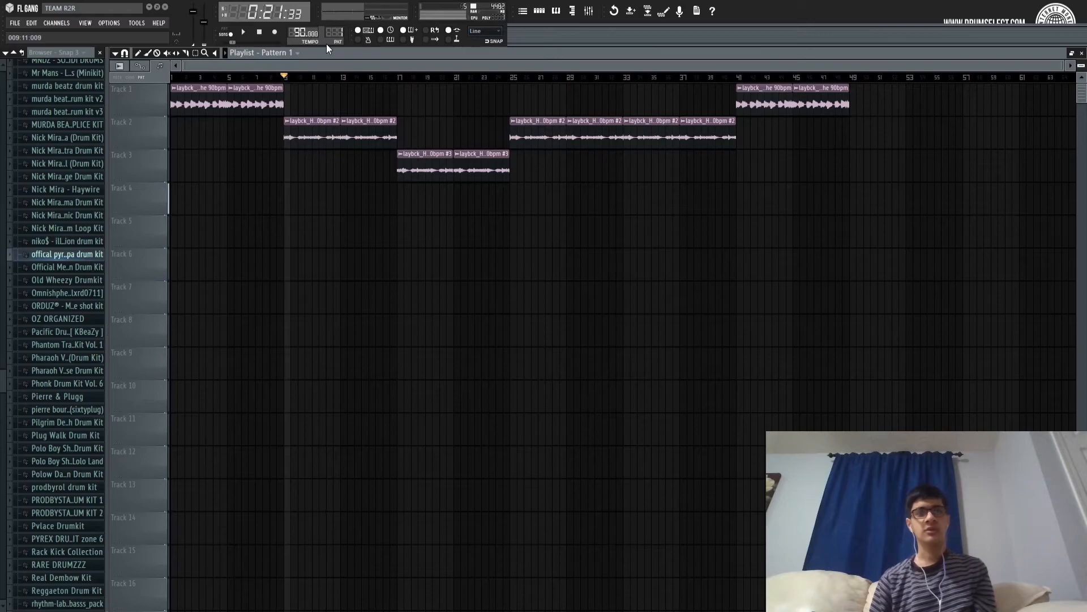
Split Pattern 1 into a separate pattern for each channel and look through the resulting patterns in the channel rack.
{"action": "left_click", "coordinate": [588, 11]}
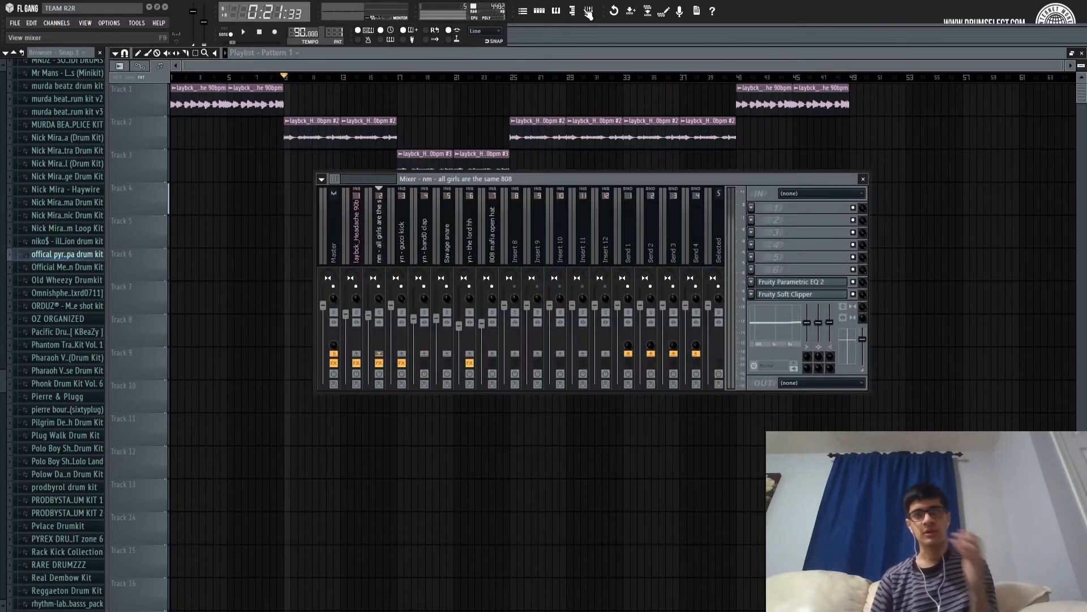
{"action": "left_click", "coordinate": [564, 49]}
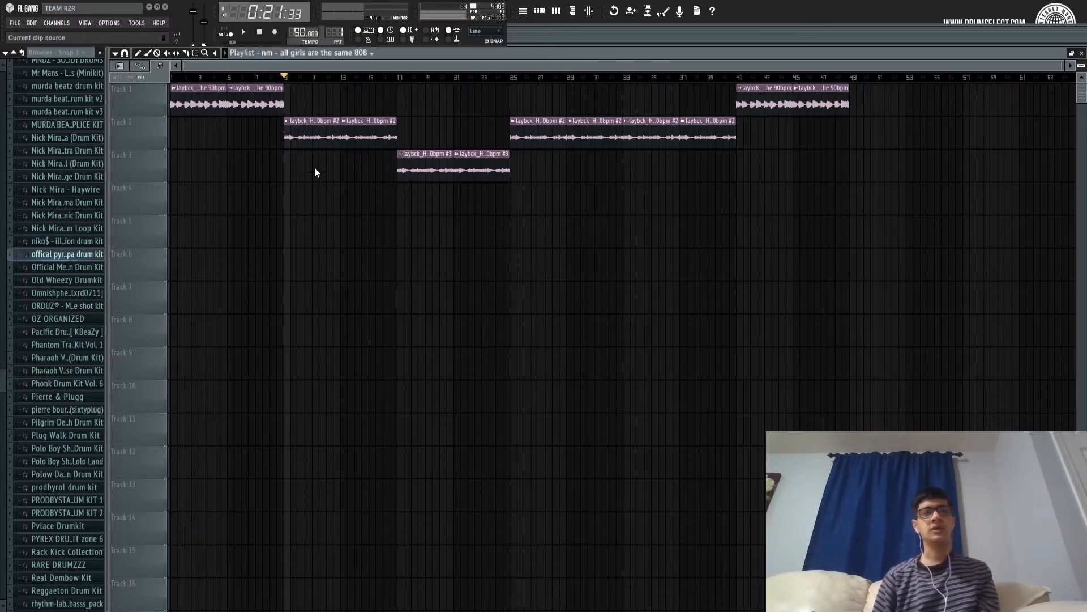
{"action": "left_click", "coordinate": [539, 14]}
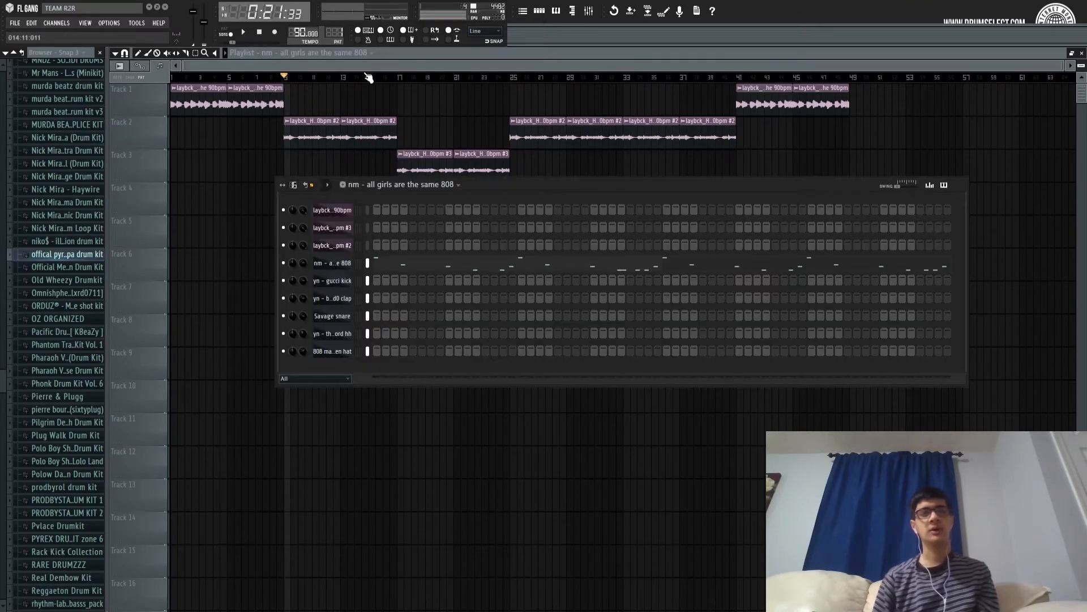
{"action": "scroll", "coordinate": [338, 32], "scroll_direction": "up", "scroll_amount": 4}
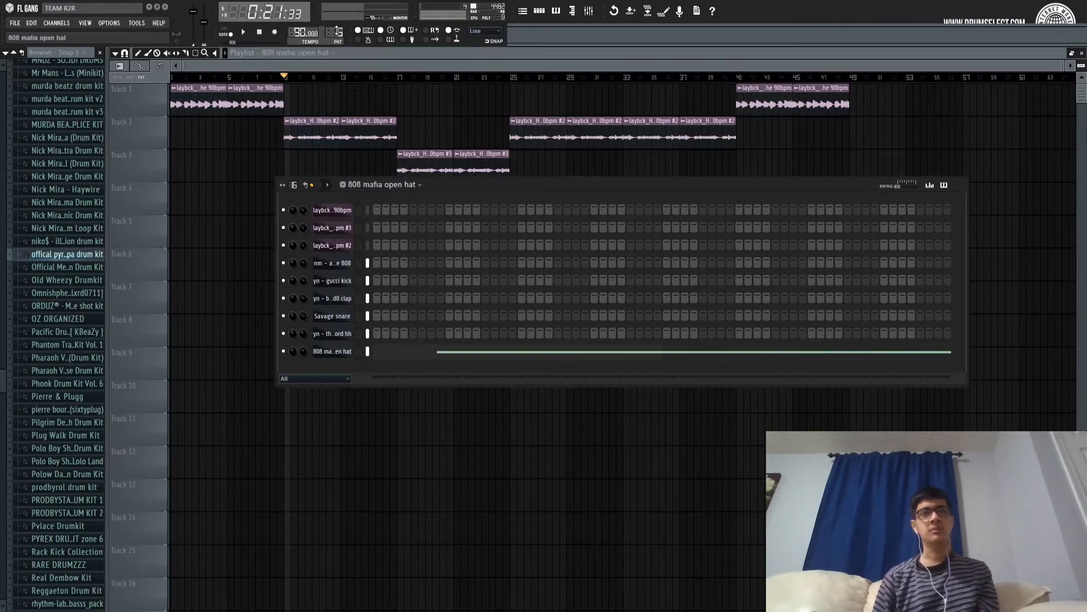
{"action": "scroll", "coordinate": [337, 32], "scroll_direction": "down", "scroll_amount": 4}
{"action": "key", "text": "F6"}
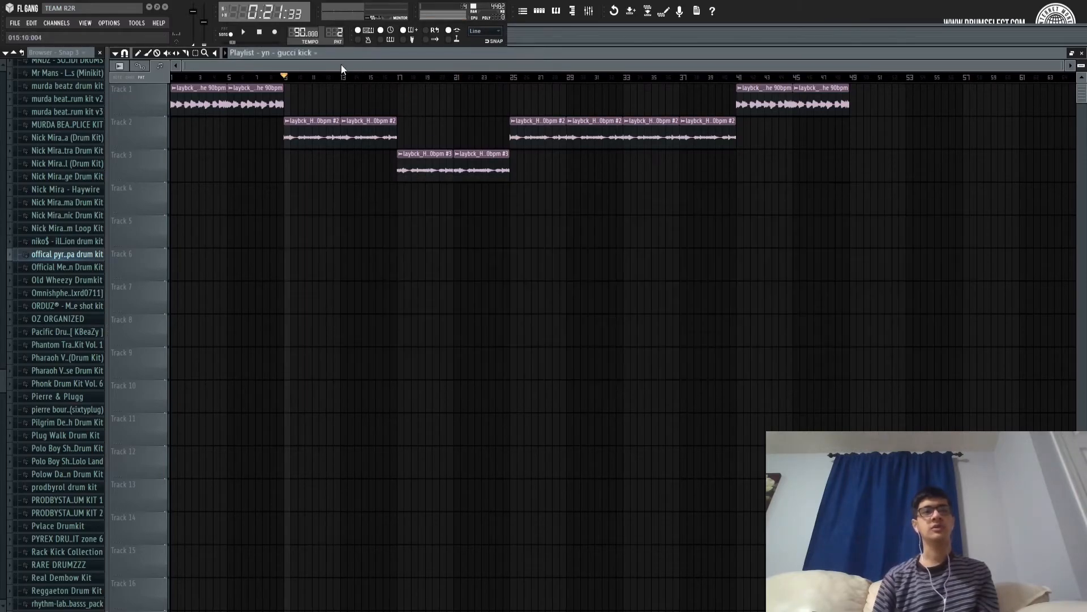
Place the nm - all girls are the same 808 pattern on track 4 and yn - gucci kick on track 5 at bar 9.
{"action": "left_click", "coordinate": [295, 118]}
{"action": "left_click", "coordinate": [291, 197]}
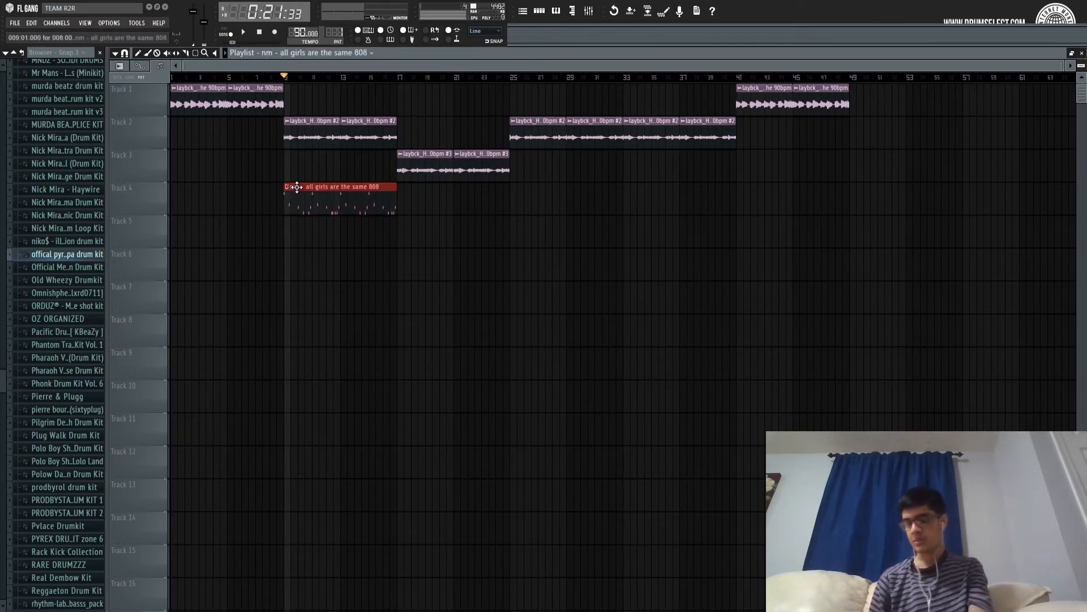
{"action": "left_click", "coordinate": [286, 244]}
{"action": "right_click", "coordinate": [299, 241]}
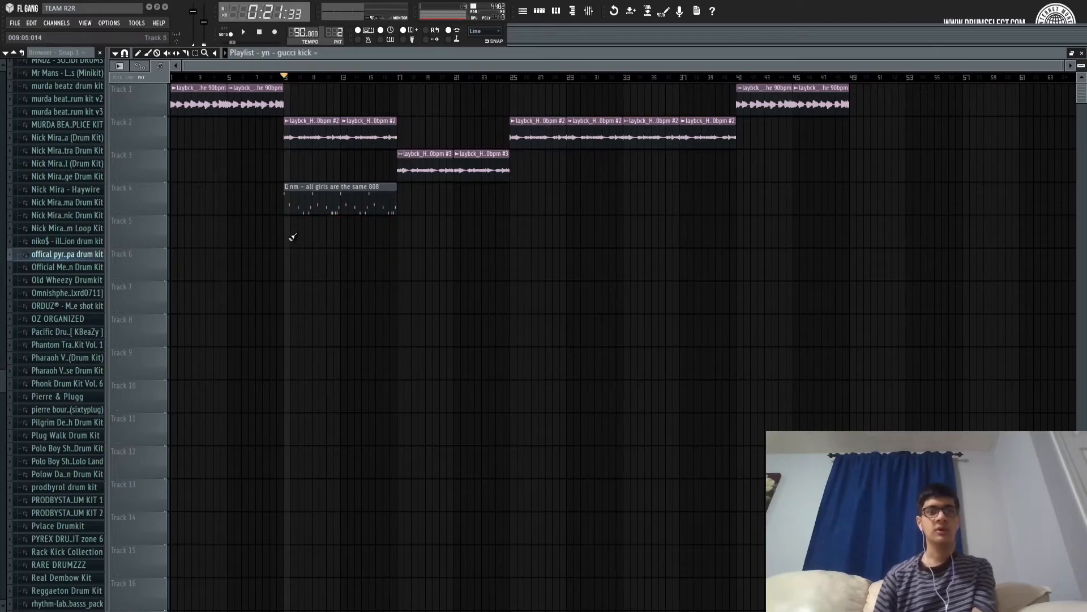
{"action": "left_click", "coordinate": [292, 236]}
{"action": "key", "text": "KP_Add"}
Place the band0 clap, Savage snare, the lord hh and 808 mafia open hat patterns at bar 9 on tracks 6 to 9.
{"action": "left_click", "coordinate": [289, 269]}
{"action": "left_click", "coordinate": [288, 297]}
{"action": "key", "text": "KP_Add"}
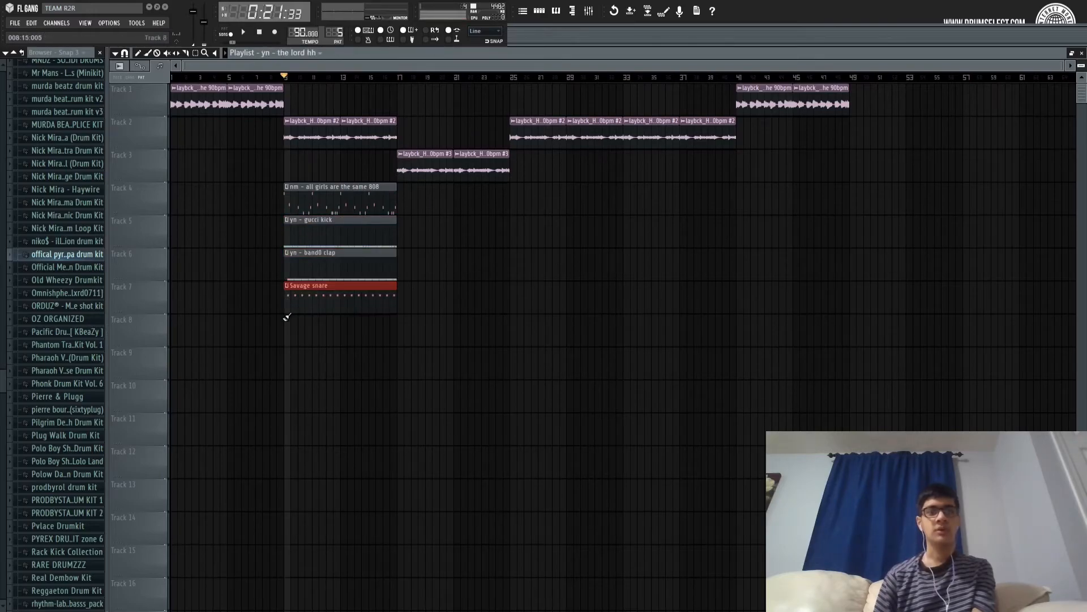
{"action": "left_click", "coordinate": [288, 329]}
{"action": "key", "text": "KP_Add"}
{"action": "left_click", "coordinate": [291, 363]}
{"action": "key", "text": "KP_Add"}
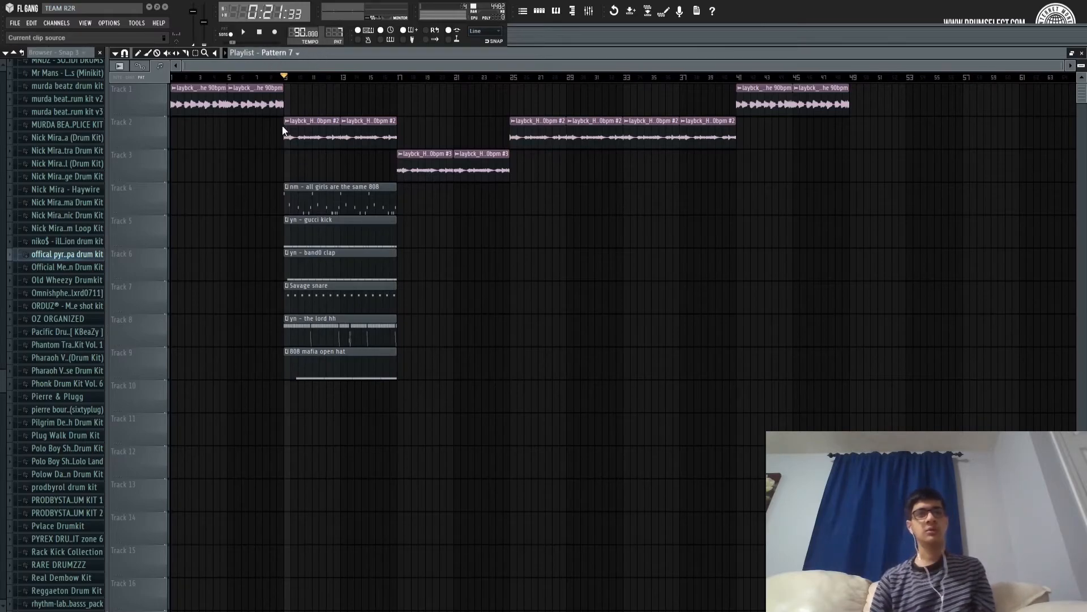
Place trial clips of the clap, Savage snare and hi-hat patterns around bar 22 and delete them again.
{"action": "left_click", "coordinate": [339, 263]}
{"action": "left_click", "coordinate": [479, 266]}
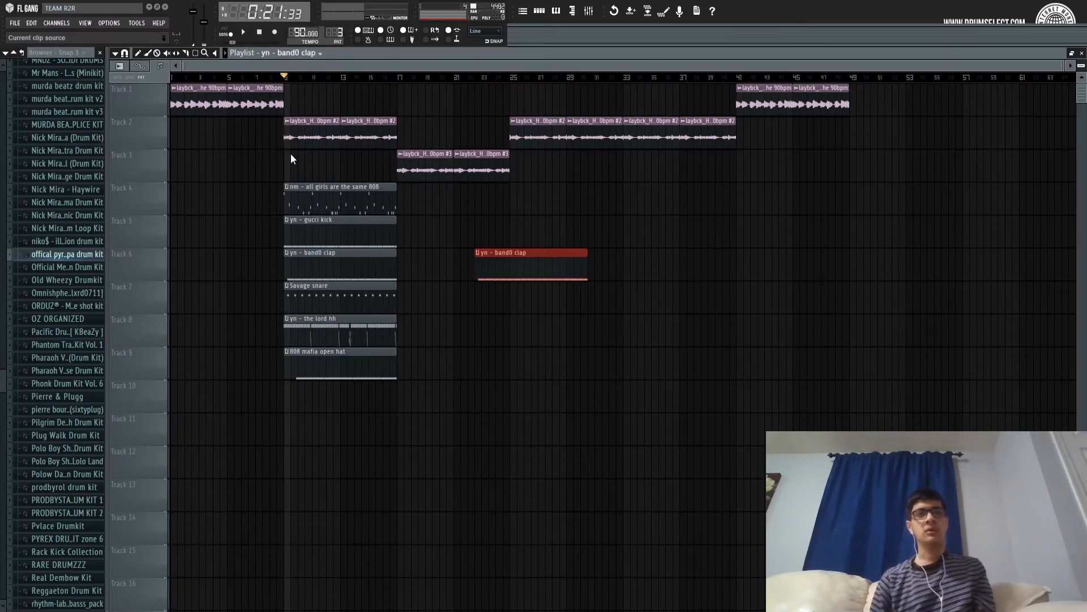
{"action": "left_click", "coordinate": [489, 306]}
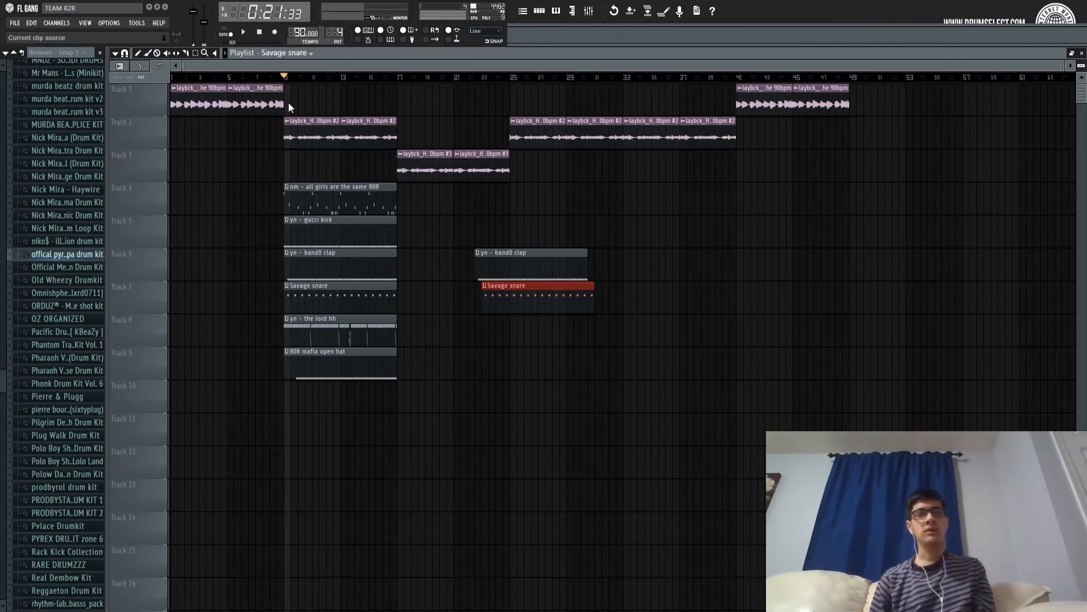
{"action": "left_click", "coordinate": [479, 322]}
{"action": "right_click", "coordinate": [510, 266]}
{"action": "right_click", "coordinate": [510, 297]}
{"action": "right_click", "coordinate": [493, 332]}
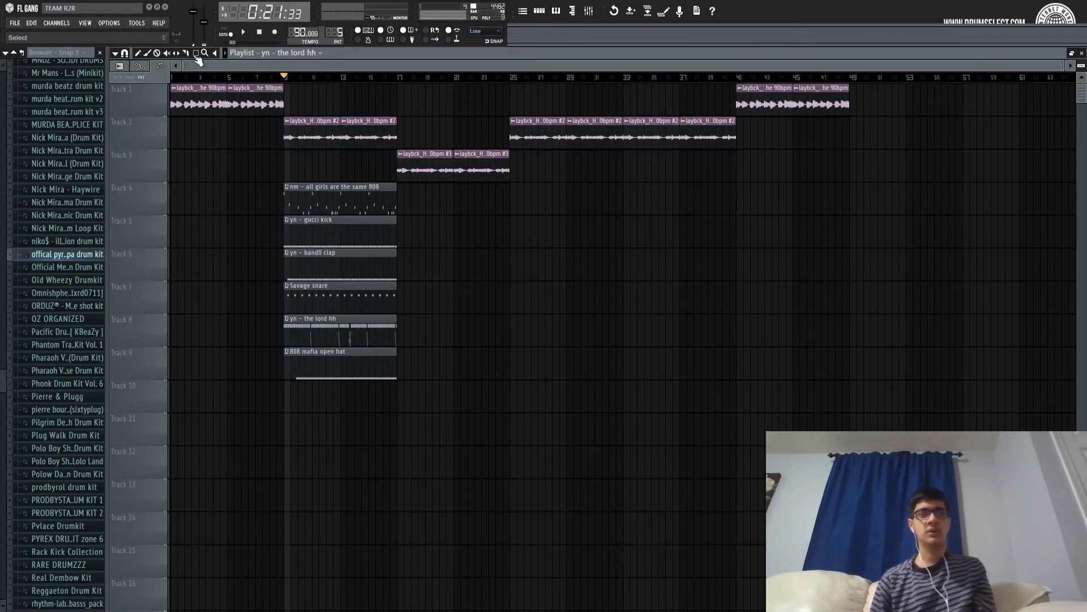
Duplicate the six 808 and drum clips at bar 9 four times so they fill the arrangement up to bar 49.
{"action": "left_click_drag", "start_coordinate": [339, 196], "coordinate": [332, 377]}
{"action": "key", "text": "ctrl+v"}
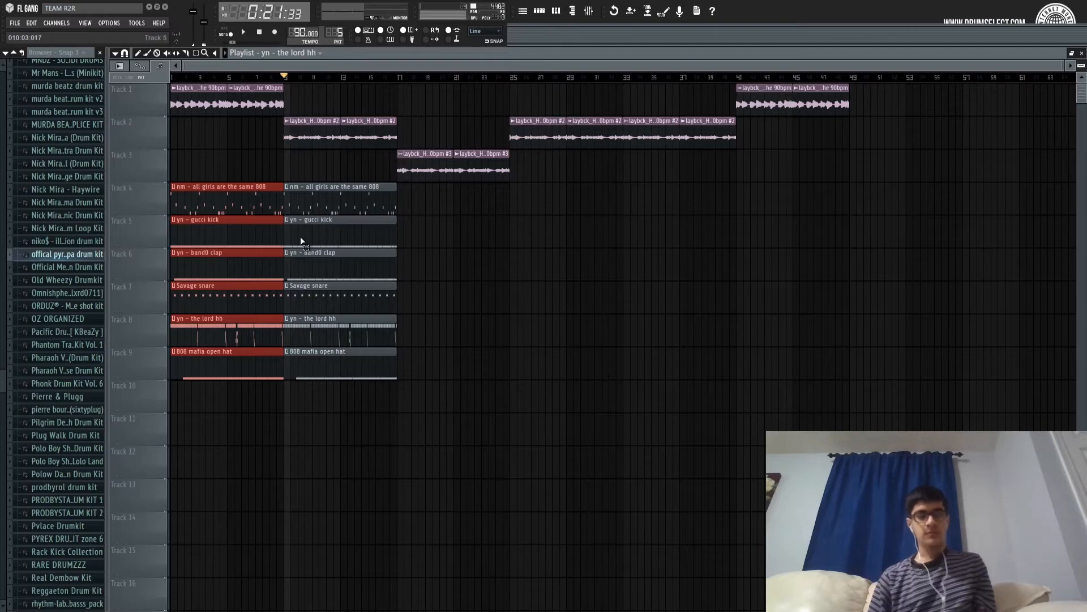
{"action": "key", "text": "ctrl+z"}
{"action": "key", "text": "ctrl+b"}
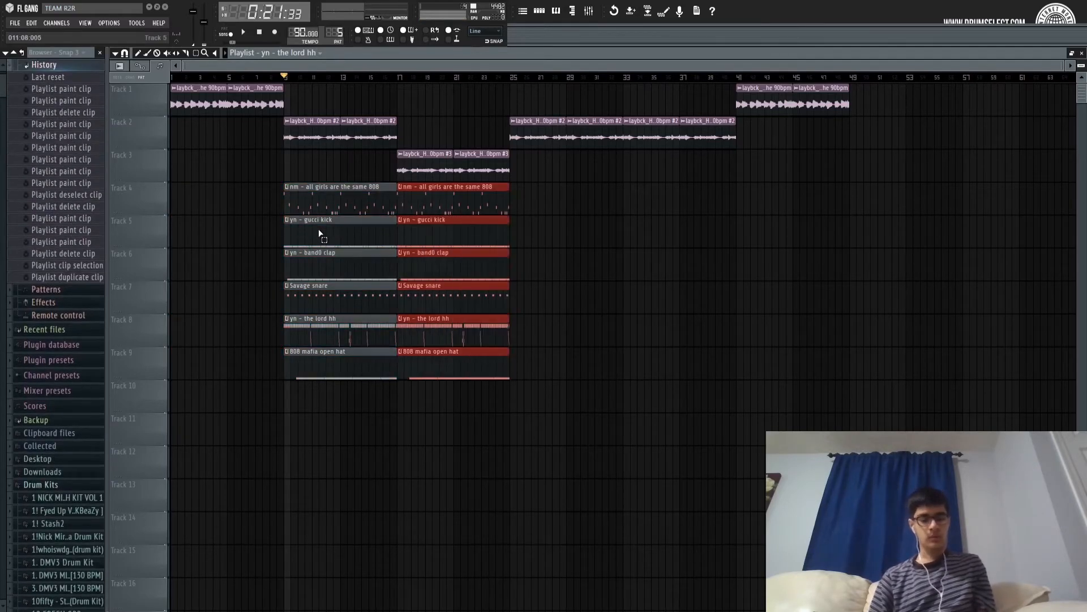
{"action": "key", "text": "ctrl+b"}
{"action": "key", "text": "ctrl+b"}
{"action": "key", "text": "ctrl+b"}
{"action": "left_click", "coordinate": [915, 172], "text": "ctrl"}
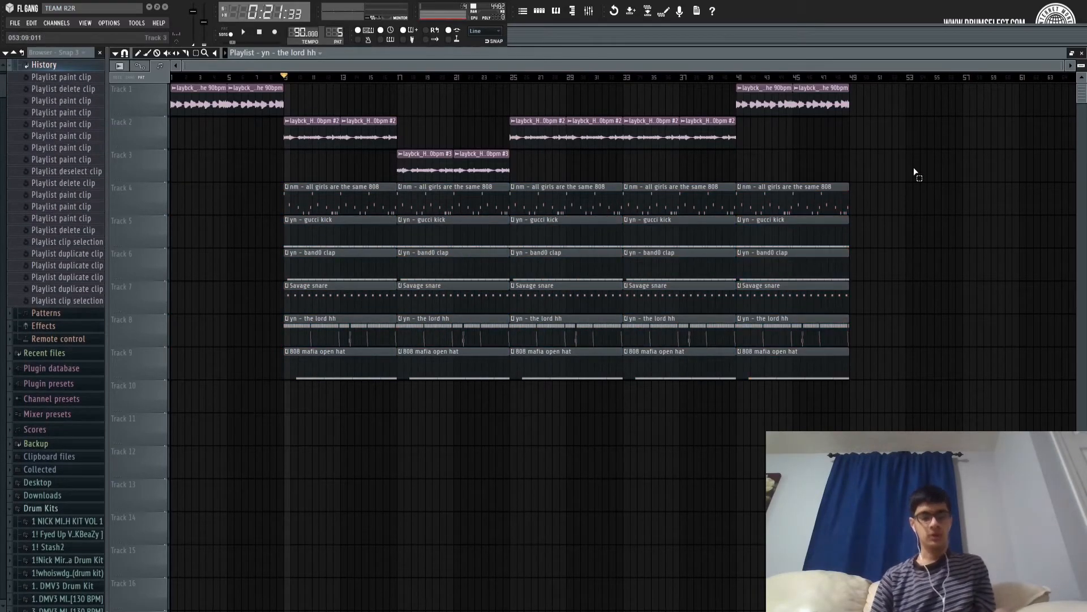
Try duplicating the last block of 808 and drum clips past bar 49 and undo it.
{"action": "left_click_drag", "start_coordinate": [391, 175], "coordinate": [345, 396]}
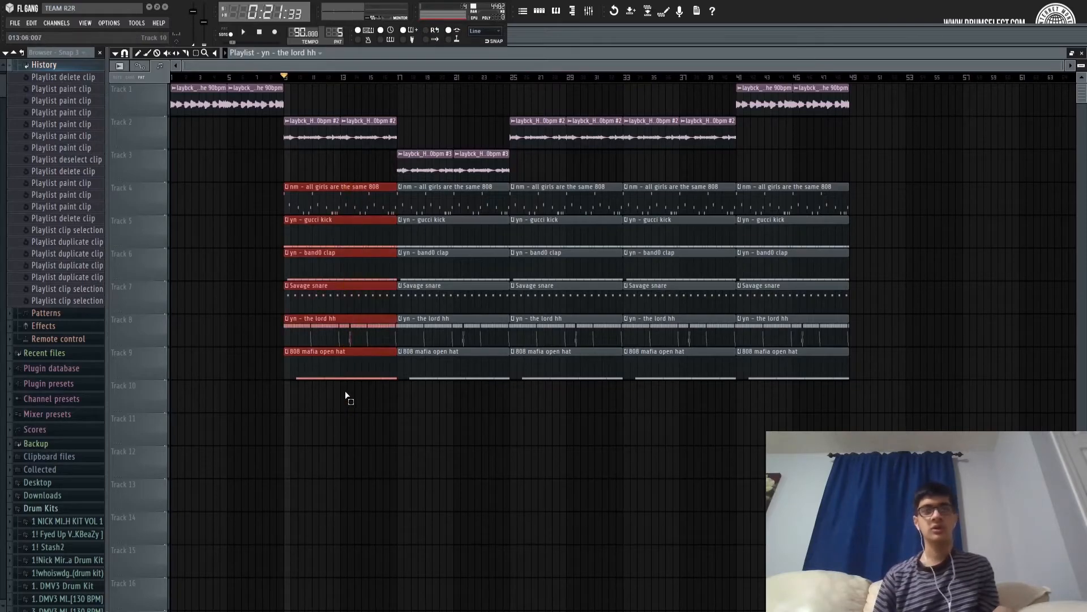
{"action": "left_click_drag", "start_coordinate": [788, 183], "coordinate": [779, 399]}
{"action": "key", "text": "ctrl+b"}
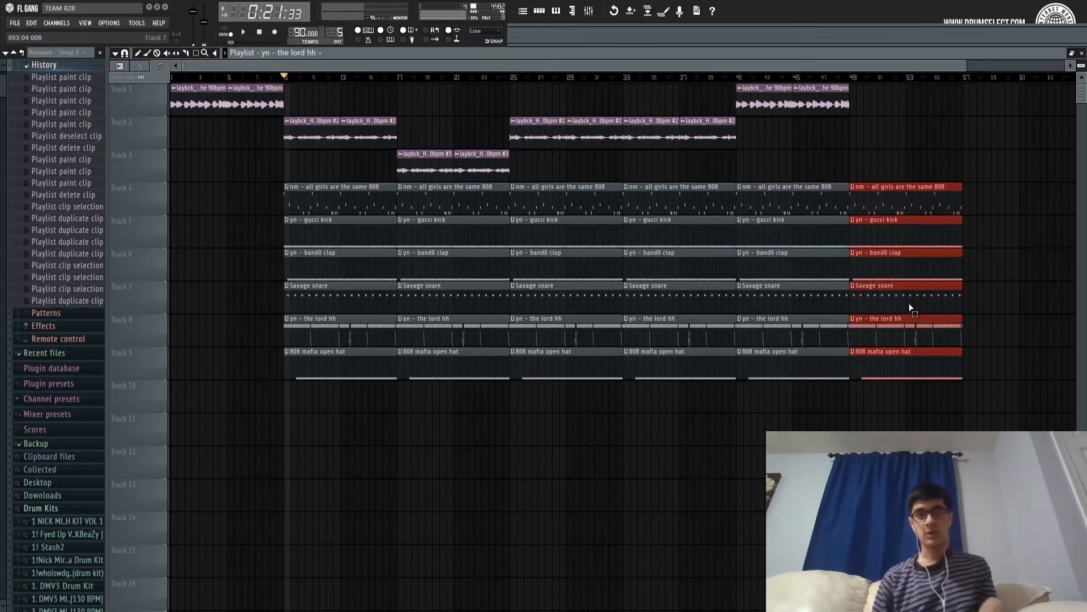
{"action": "key", "text": "ctrl+z"}
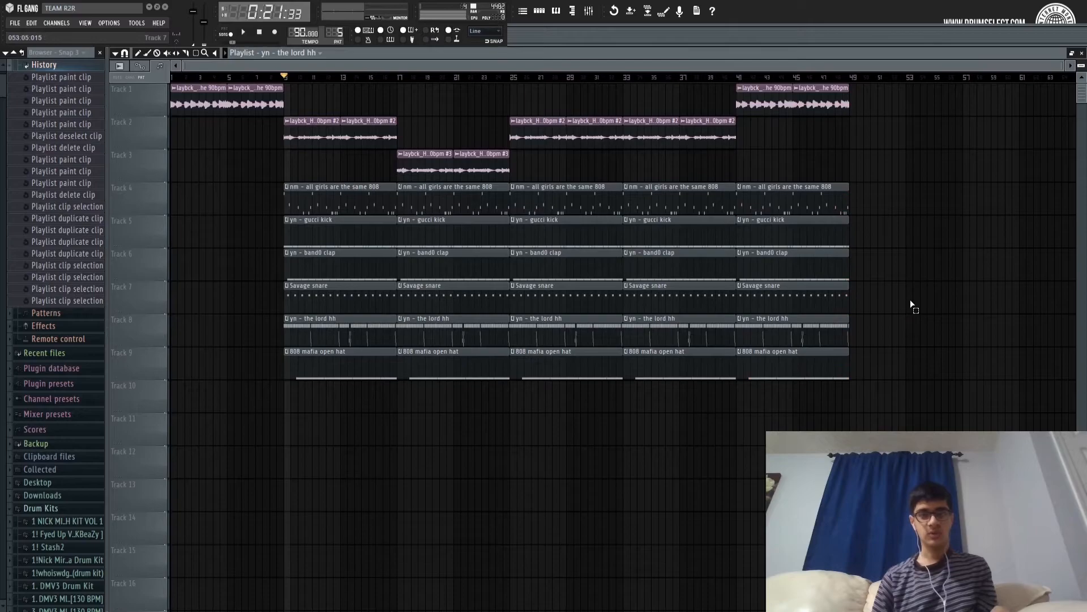
Collapse the History and Drum Kits browser folders and play the arrangement from the beginning to check the intro.
{"action": "left_click", "coordinate": [51, 65]}
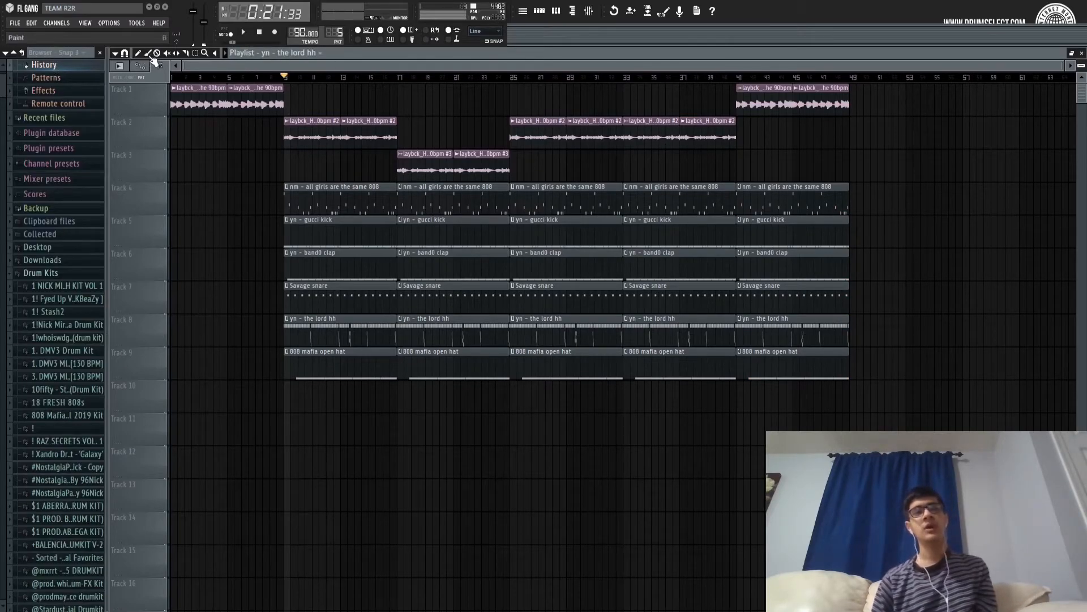
{"action": "left_click_drag", "start_coordinate": [362, 77], "coordinate": [15, 92]}
{"action": "key", "text": "space"}
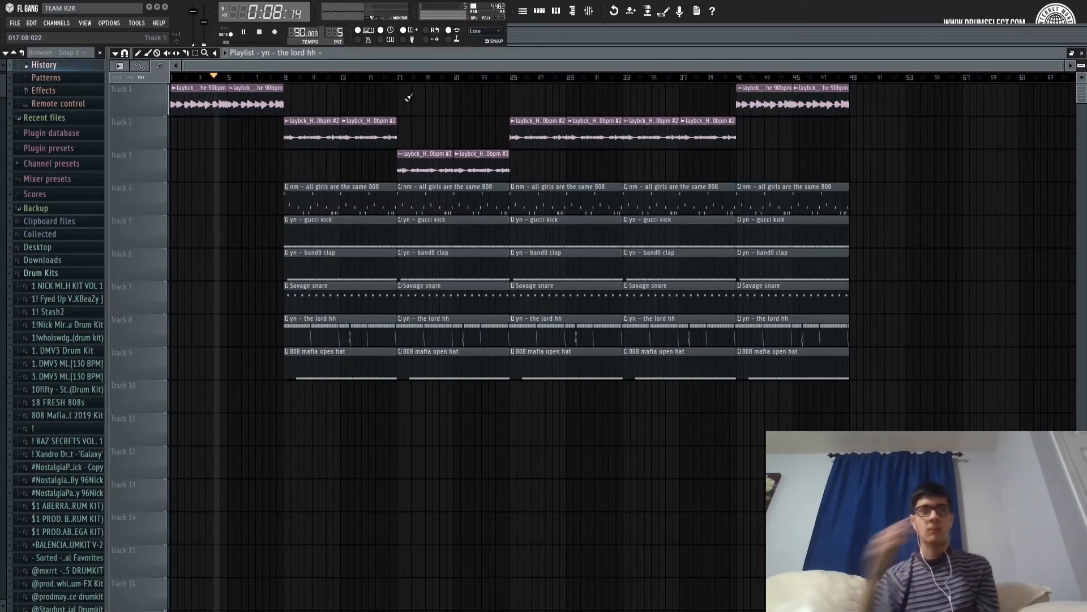
{"action": "left_click", "coordinate": [40, 272]}
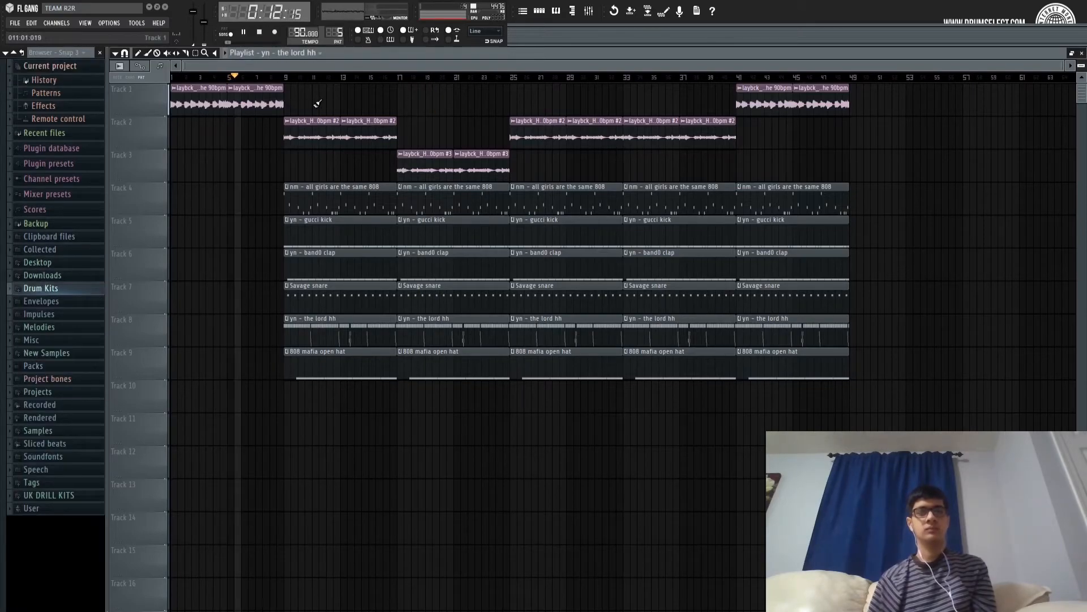
{"action": "key", "text": "space"}
Shorten the opening melody sections to one clip each, moving the first #2 clip to bar 5 and the first #3 clip to bar 9.
{"action": "right_click", "coordinate": [229, 91]}
{"action": "left_click_drag", "start_coordinate": [301, 126], "coordinate": [244, 126]}
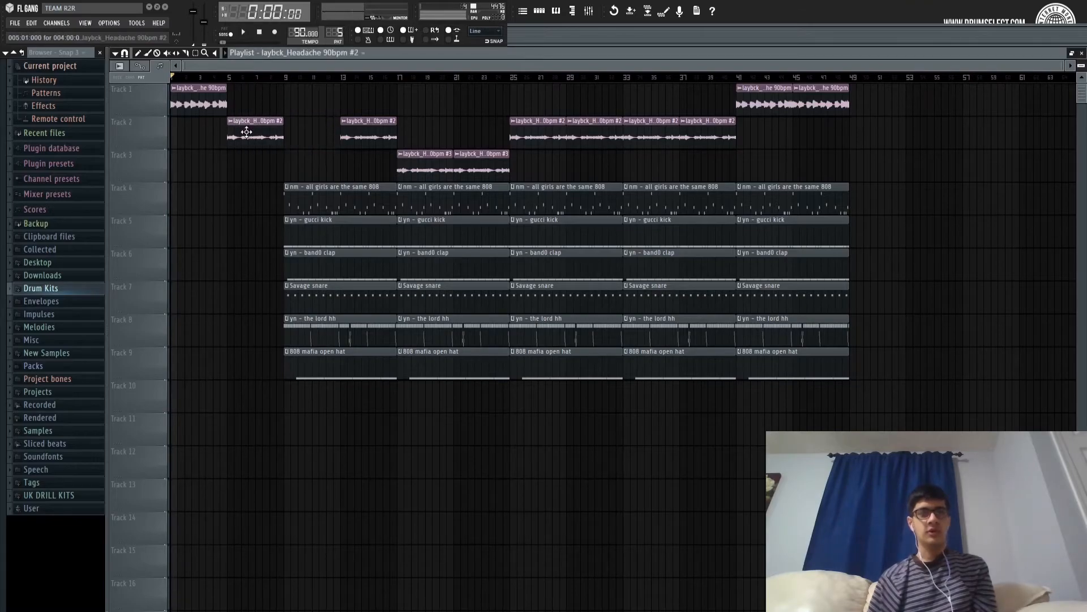
{"action": "right_click", "coordinate": [359, 133]}
{"action": "left_click_drag", "start_coordinate": [405, 157], "coordinate": [291, 157]}
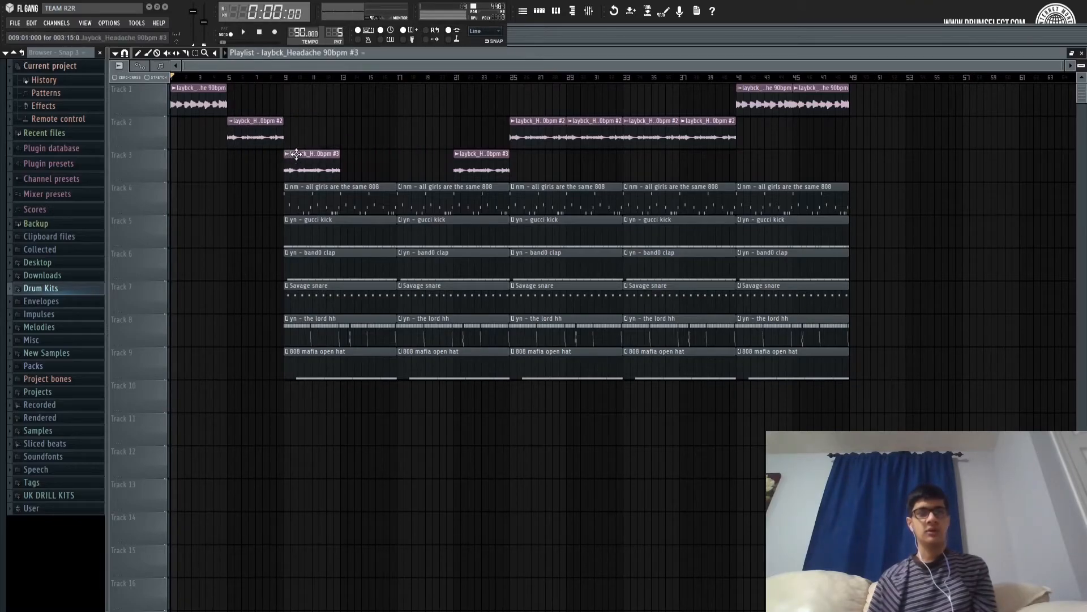
Rearrange the remaining melody with #2 clips at bars 13 and 17 and the main melody at bar 21, deleting the leftover melody clips.
{"action": "right_click", "coordinate": [459, 165]}
{"action": "left_click_drag", "start_coordinate": [533, 136], "coordinate": [363, 136]}
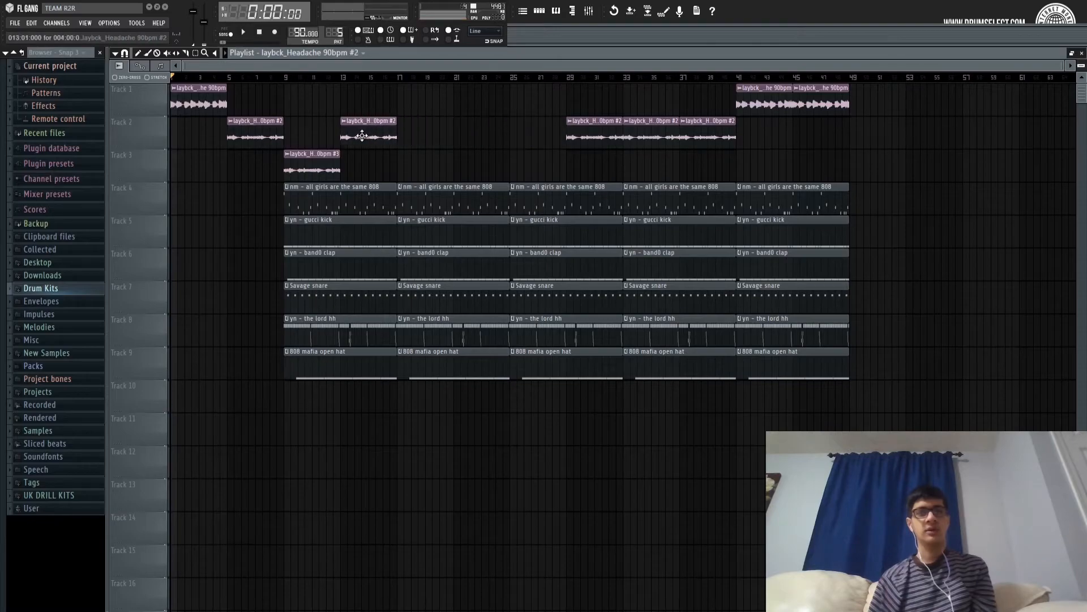
{"action": "right_click", "coordinate": [597, 133]}
{"action": "left_click_drag", "start_coordinate": [640, 133], "coordinate": [413, 133]}
{"action": "right_click", "coordinate": [681, 129]}
{"action": "left_click_drag", "start_coordinate": [759, 96], "coordinate": [476, 96]}
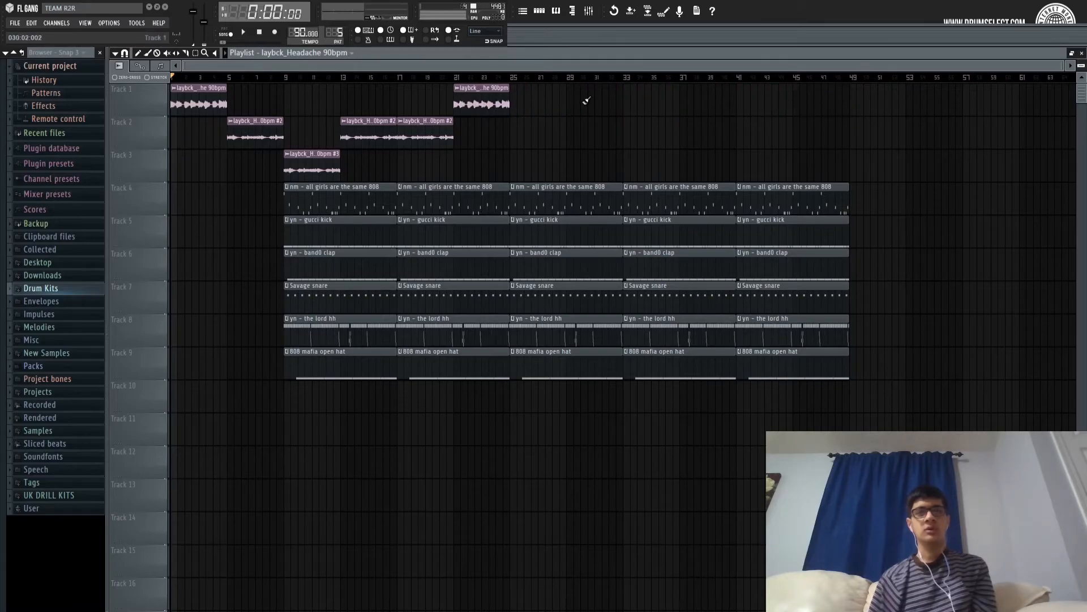
Shift all 808 and drum clips earlier so they start at bar 1.
{"action": "left_click_drag", "start_coordinate": [335, 182], "coordinate": [946, 414]}
{"action": "key", "text": "shift+Left"}
{"action": "key", "text": "shift+Left"}
{"action": "key", "text": "shift+Left"}
{"action": "key", "text": "shift+Left"}
{"action": "key", "text": "shift+Left"}
{"action": "key", "text": "shift+Left"}
{"action": "key", "text": "shift+Left"}
{"action": "key", "text": "shift+Left"}
{"action": "key", "text": "shift+Left"}
{"action": "key", "text": "shift+Left"}
{"action": "key", "text": "shift+Left"}
{"action": "key", "text": "shift+Left"}
{"action": "key", "text": "shift+Left"}
{"action": "key", "text": "shift+Left"}
{"action": "key", "text": "shift+Left"}
{"action": "left_click", "coordinate": [945, 413]}
Shorten every 808 and drum clip to four bars.
{"action": "left_click_drag", "start_coordinate": [206, 191], "coordinate": [654, 369]}
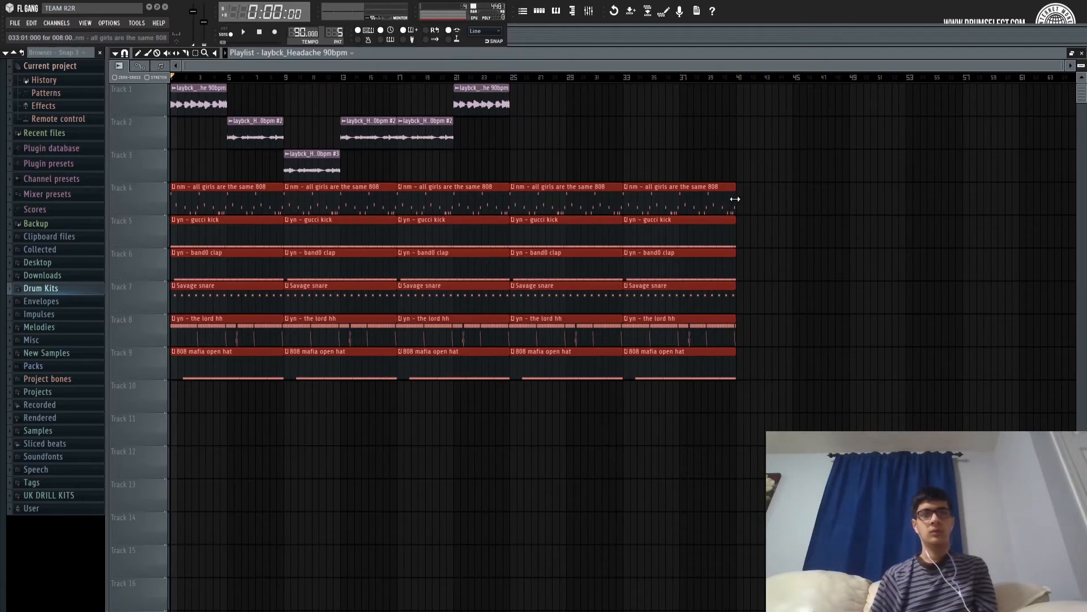
{"action": "left_click_drag", "start_coordinate": [735, 199], "coordinate": [681, 201]}
{"action": "left_click", "coordinate": [708, 183]}
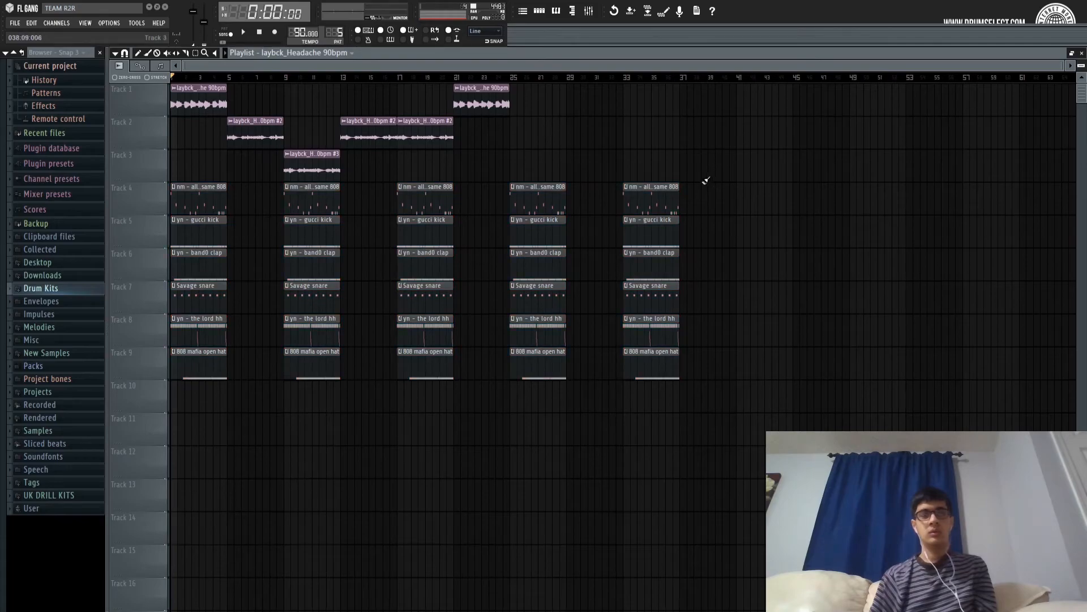
Shift the drum blocks after the first four bars earlier, placing the second at bar 5, and delete the last three blocks.
{"action": "left_click", "coordinate": [197, 54]}
{"action": "left_click_drag", "start_coordinate": [306, 195], "coordinate": [800, 393]}
{"action": "key", "text": "shift+Left"}
{"action": "key", "text": "shift+Left"}
{"action": "key", "text": "shift+Left"}
{"action": "key", "text": "shift+Left"}
{"action": "key", "text": "shift+Left"}
{"action": "key", "text": "shift+Left"}
{"action": "key", "text": "shift+Left"}
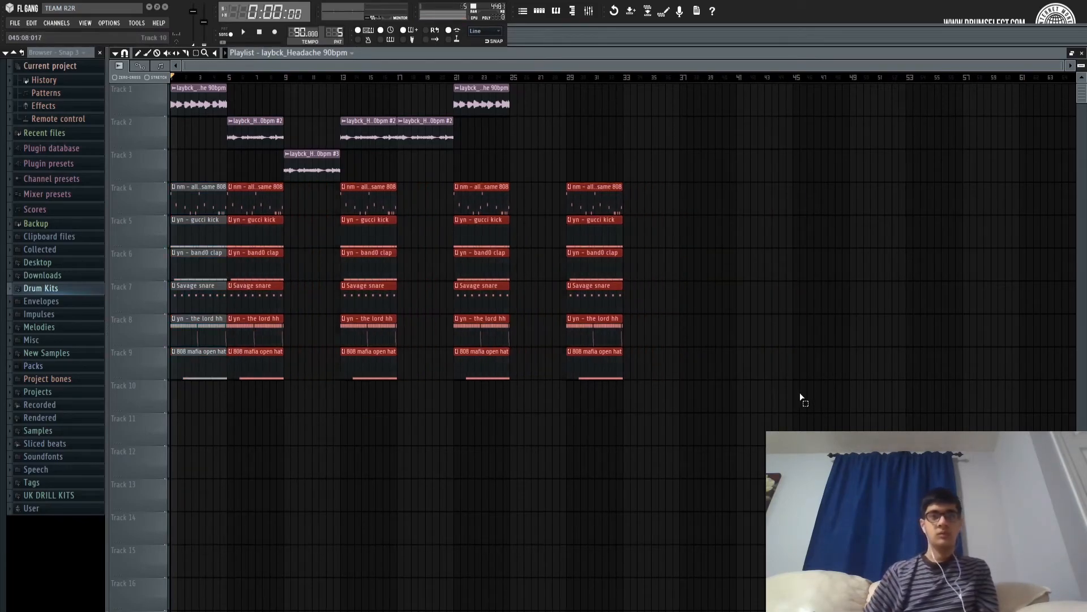
{"action": "left_click_drag", "start_coordinate": [727, 378], "coordinate": [351, 199]}
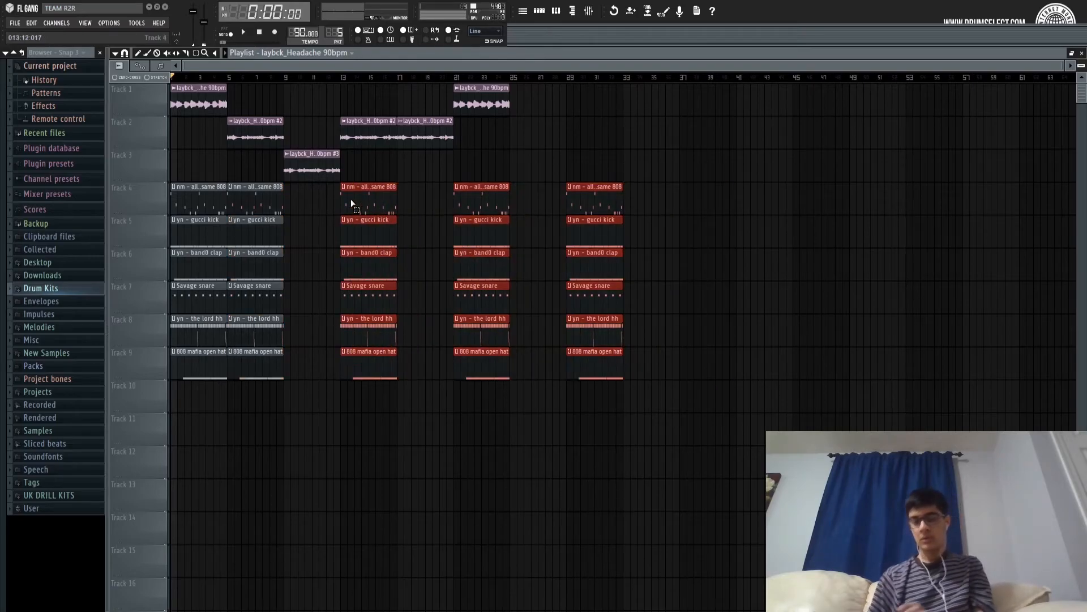
{"action": "key", "text": "Delete"}
Duplicate the two 808 and drum blocks to fill up to bar 25, delete the block at bar 1, and play the arrangement.
{"action": "left_click_drag", "start_coordinate": [310, 445], "coordinate": [207, 480]}
{"action": "key", "text": "ctrl+b"}
{"action": "key", "text": "ctrl+b"}
{"action": "key", "text": "Delete"}
{"action": "key", "text": "space"}
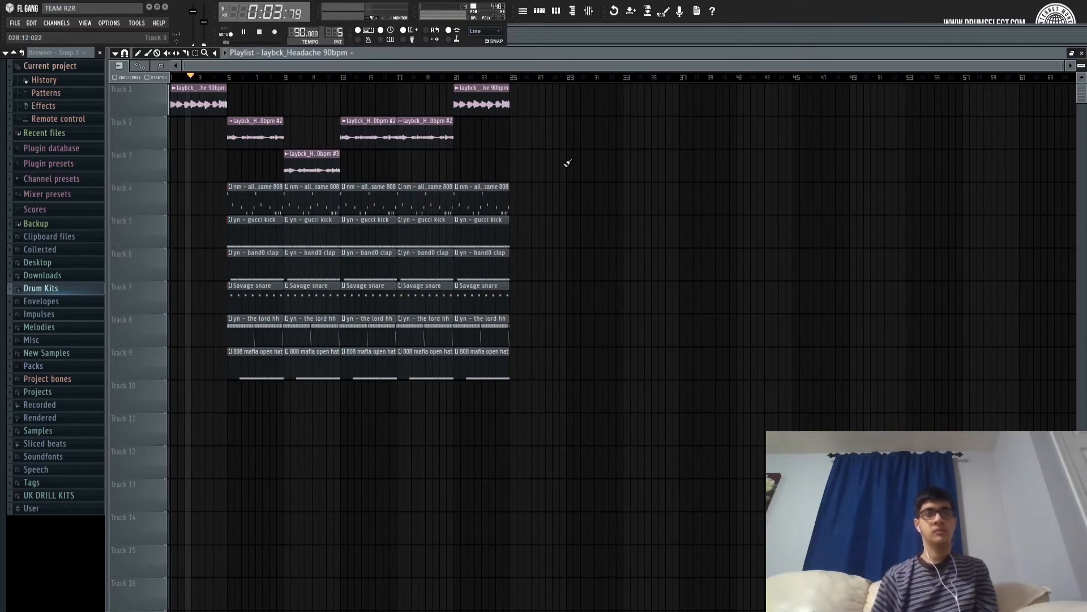
Delete the 808 and drum clips from bar 21 to bar 25 so only the closing melody remains there.
{"action": "right_click", "coordinate": [472, 198]}
{"action": "right_click", "coordinate": [470, 232]}
{"action": "right_click", "coordinate": [470, 264]}
{"action": "right_click", "coordinate": [470, 297]}
{"action": "right_click", "coordinate": [470, 331]}
{"action": "right_click", "coordinate": [473, 365]}
{"action": "left_click_drag", "start_coordinate": [410, 367], "coordinate": [483, 359]}
{"action": "key", "text": "ctrl+z"}
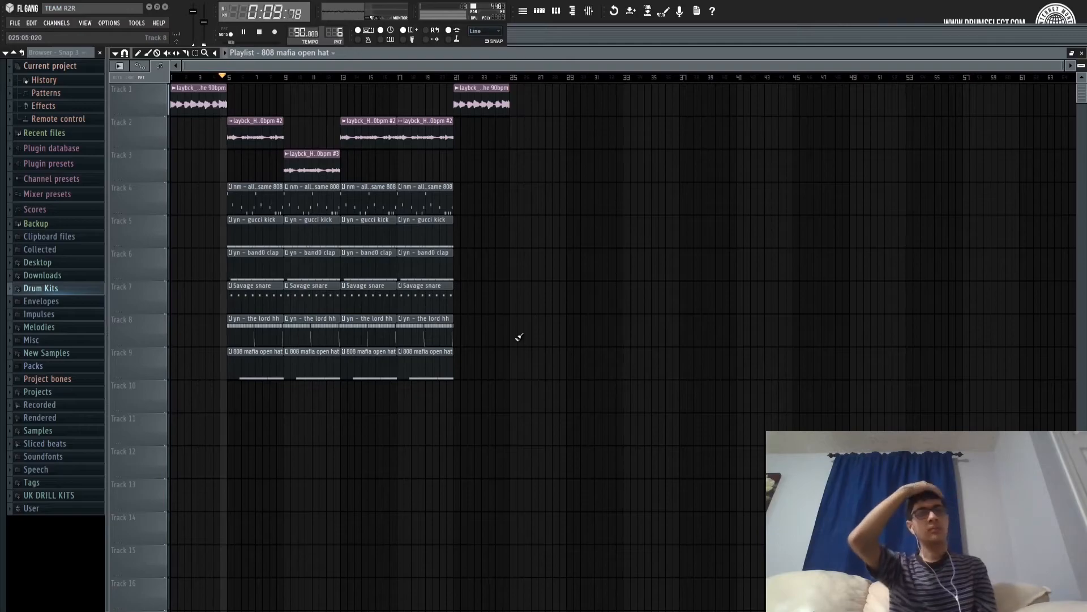
Adjust the mixer levels of the 808, kick, clap and snare while the arrangement plays.
{"action": "scroll", "coordinate": [233, 81], "scroll_direction": "up", "scroll_amount": 2}
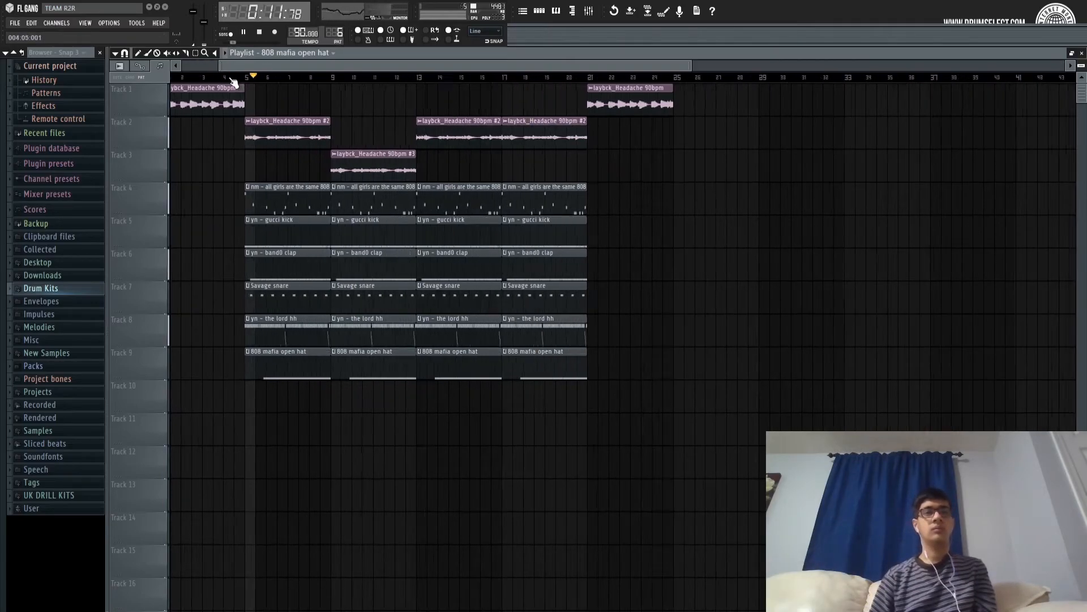
{"action": "scroll", "coordinate": [233, 81], "scroll_direction": "up", "scroll_amount": 3}
{"action": "key", "text": "F9"}
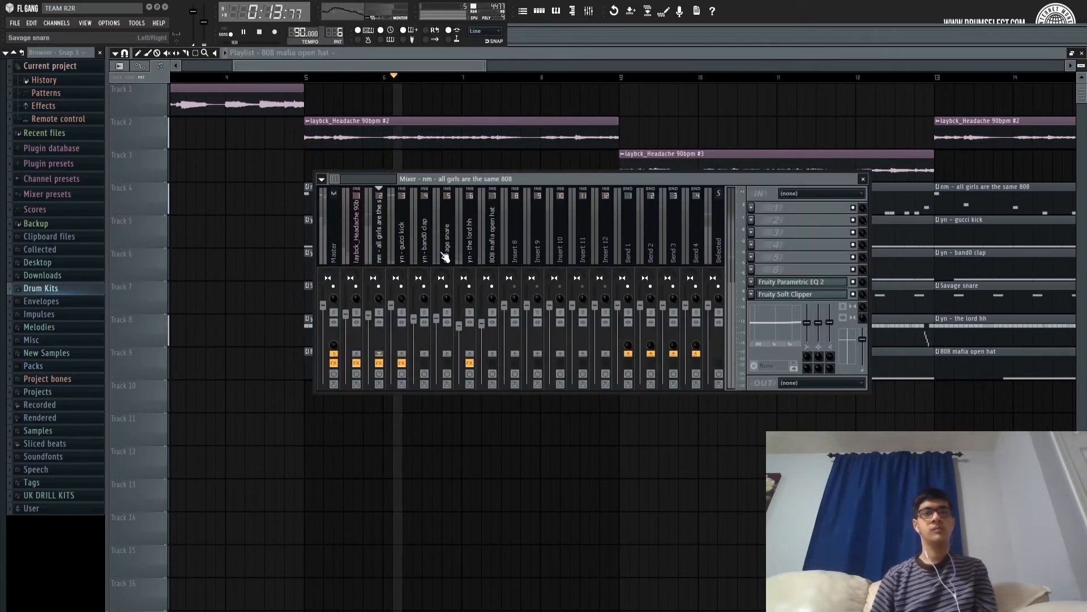
{"action": "left_click_drag", "start_coordinate": [391, 306], "coordinate": [369, 319]}
{"action": "left_click_drag", "start_coordinate": [436, 318], "coordinate": [413, 316]}
{"action": "right_click", "coordinate": [679, 120]}
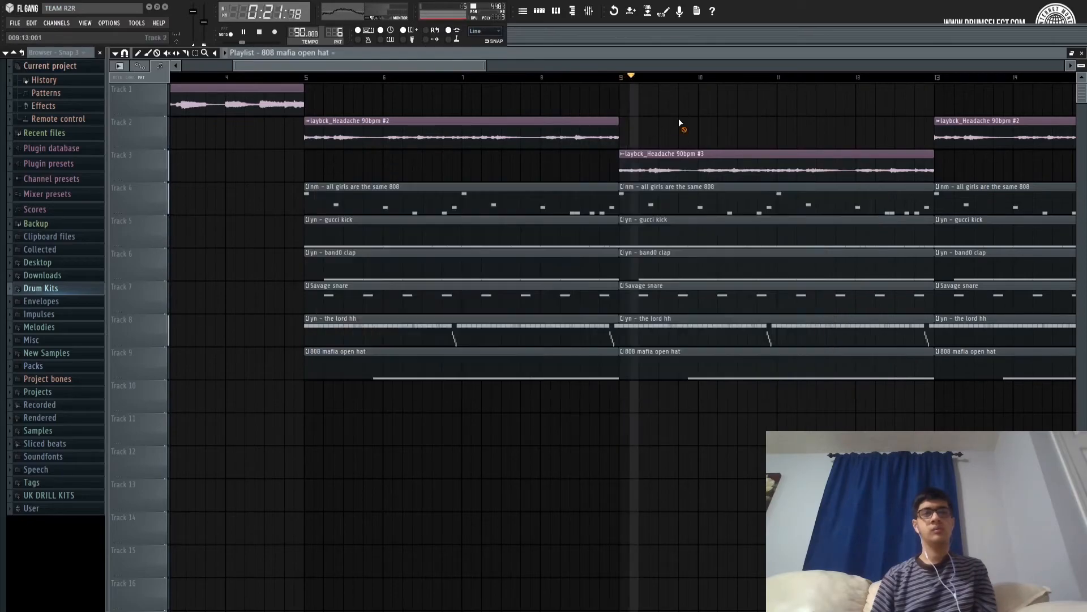
Delete the gucci kick and Savage snare clips at bar 5 while replaying that section.
{"action": "key", "text": "space"}
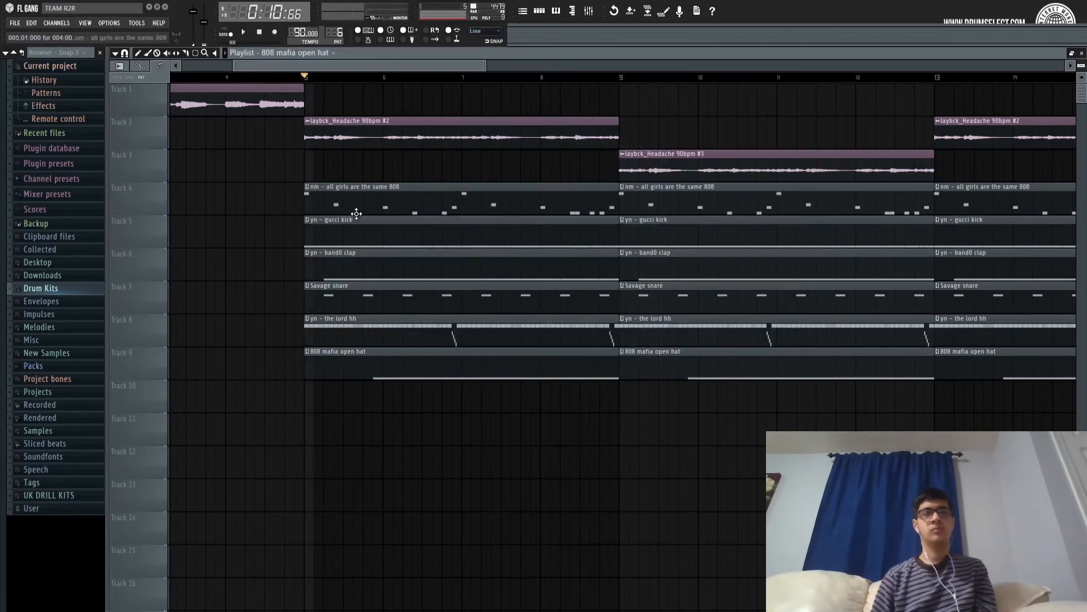
{"action": "right_click", "coordinate": [371, 236]}
{"action": "key", "text": "space"}
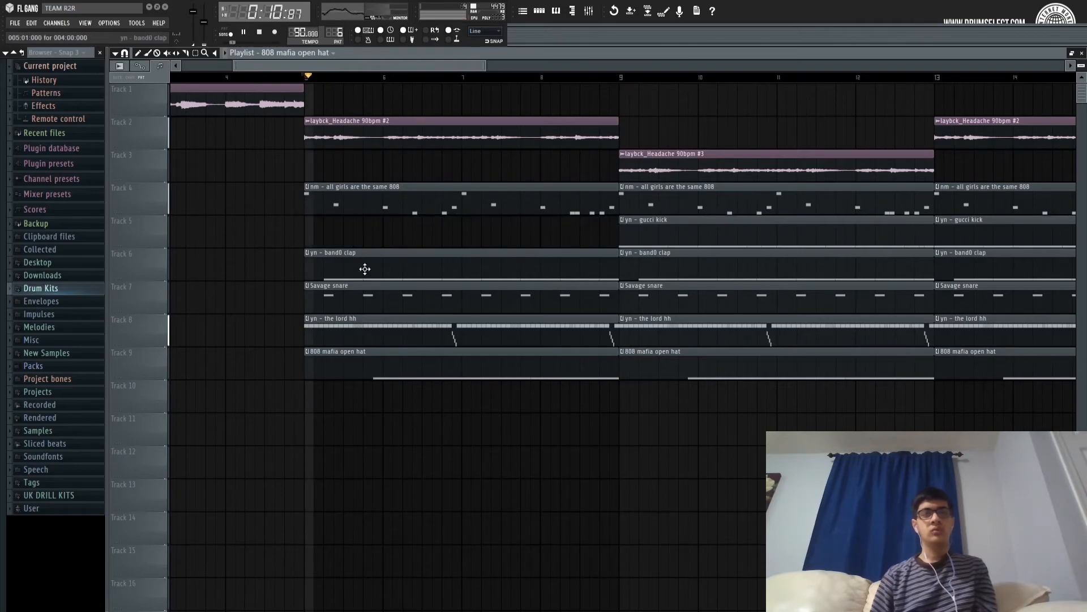
{"action": "right_click", "coordinate": [362, 297]}
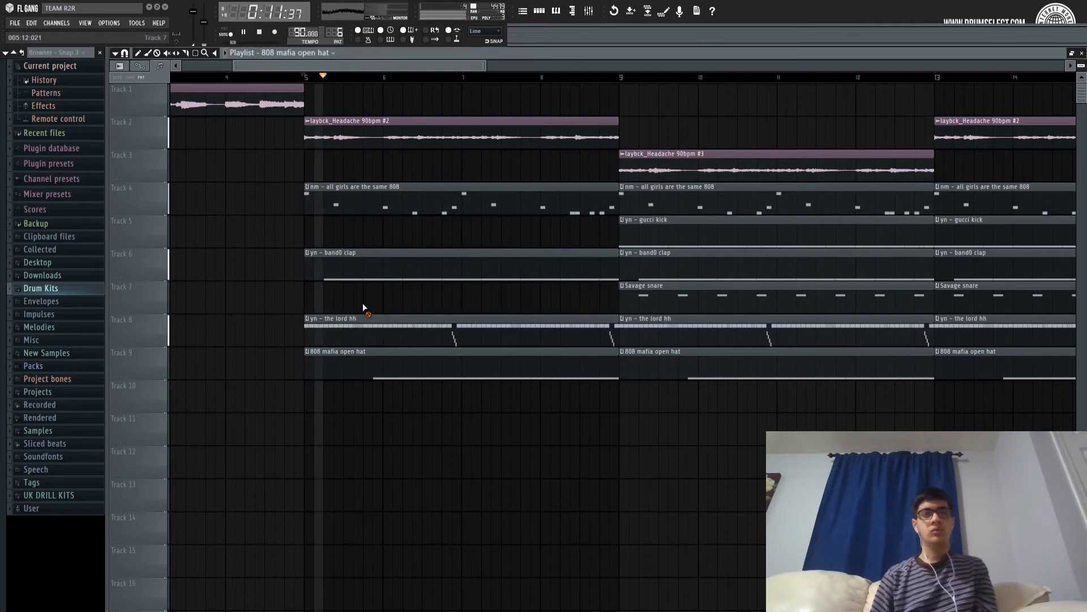
Cut the low band in the built-in EQ of the Savage snare mixer track.
{"action": "left_click", "coordinate": [590, 11]}
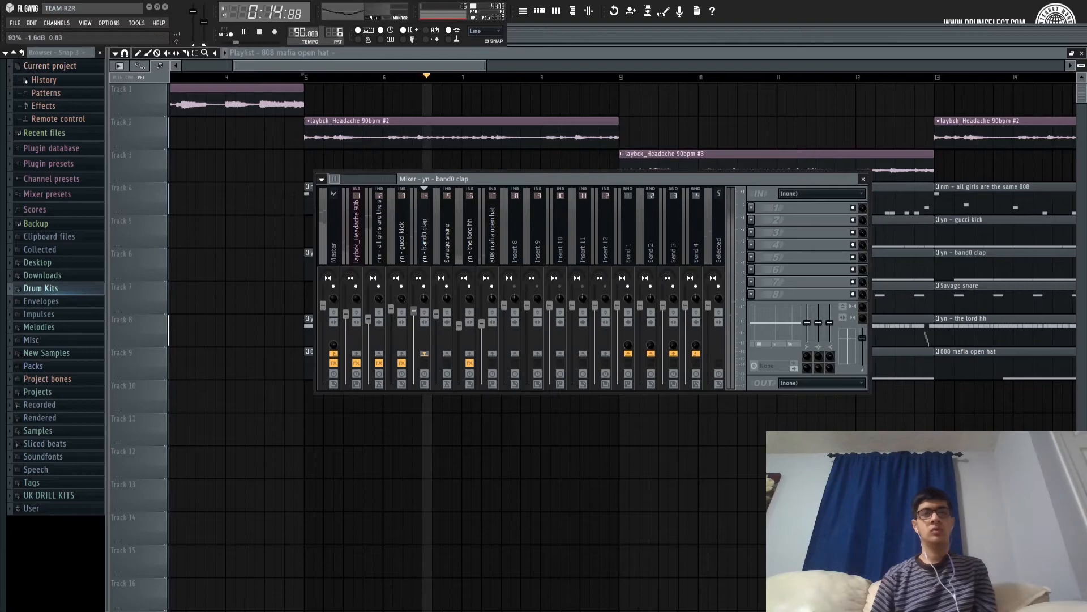
{"action": "left_click", "coordinate": [460, 233]}
{"action": "left_click", "coordinate": [448, 235]}
{"action": "left_click_drag", "start_coordinate": [806, 324], "coordinate": [806, 342]}
{"action": "right_click", "coordinate": [634, 475]}
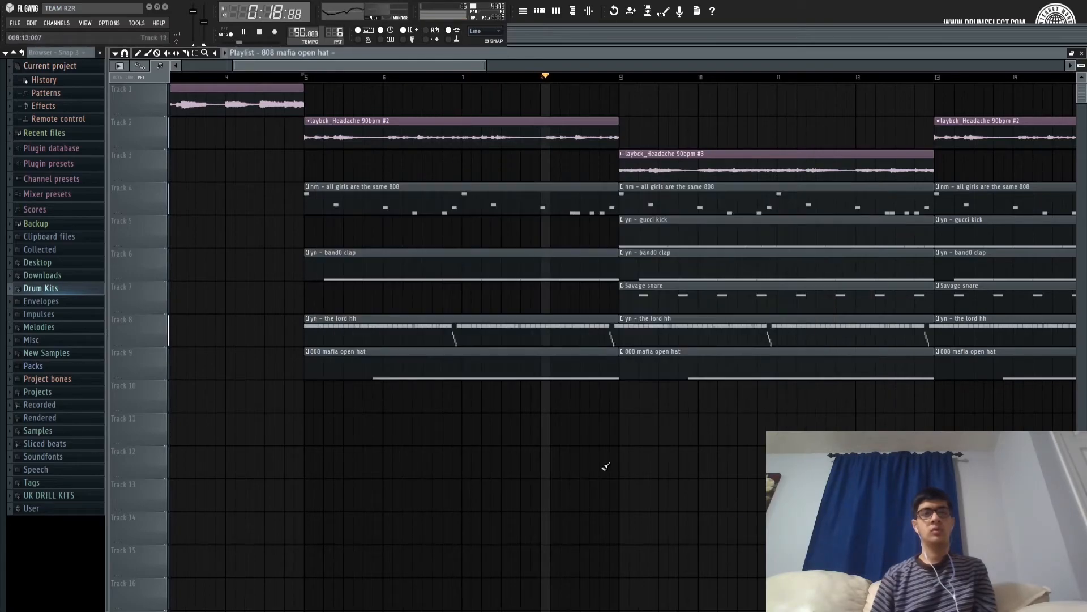
Thin out the drums by deleting the open hat at bar 5 and the kick, snare and open hat clips at bar 13.
{"action": "scroll", "coordinate": [649, 84], "scroll_direction": "down", "scroll_amount": 5}
{"action": "scroll", "coordinate": [649, 84], "scroll_direction": "down", "scroll_amount": 1}
{"action": "right_click", "coordinate": [504, 236]}
{"action": "right_click", "coordinate": [501, 300]}
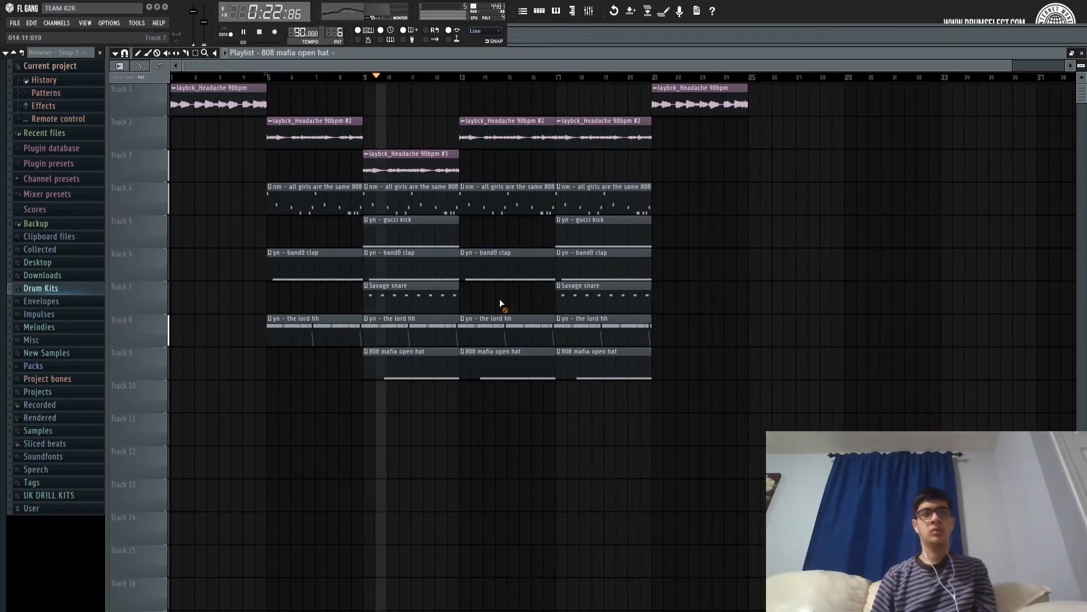
{"action": "right_click", "coordinate": [506, 365]}
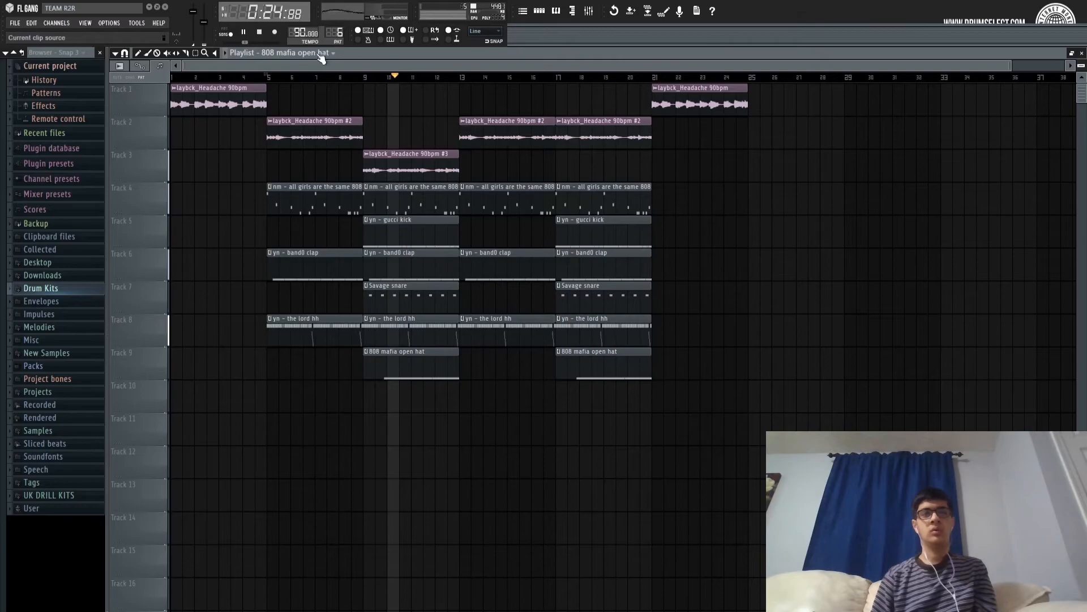
{"action": "left_click", "coordinate": [195, 53]}
{"action": "left_click_drag", "start_coordinate": [306, 190], "coordinate": [631, 336]}
{"action": "left_click_drag", "start_coordinate": [796, 445], "coordinate": [378, 132]}
{"action": "left_click", "coordinate": [610, 92]}
Add Gross Beat to the laybck_Headache 90bpm mixer track and choose its 1/2 Speed time preset.
{"action": "left_click", "coordinate": [589, 11]}
{"action": "left_click", "coordinate": [357, 224]}
{"action": "key", "text": "space"}
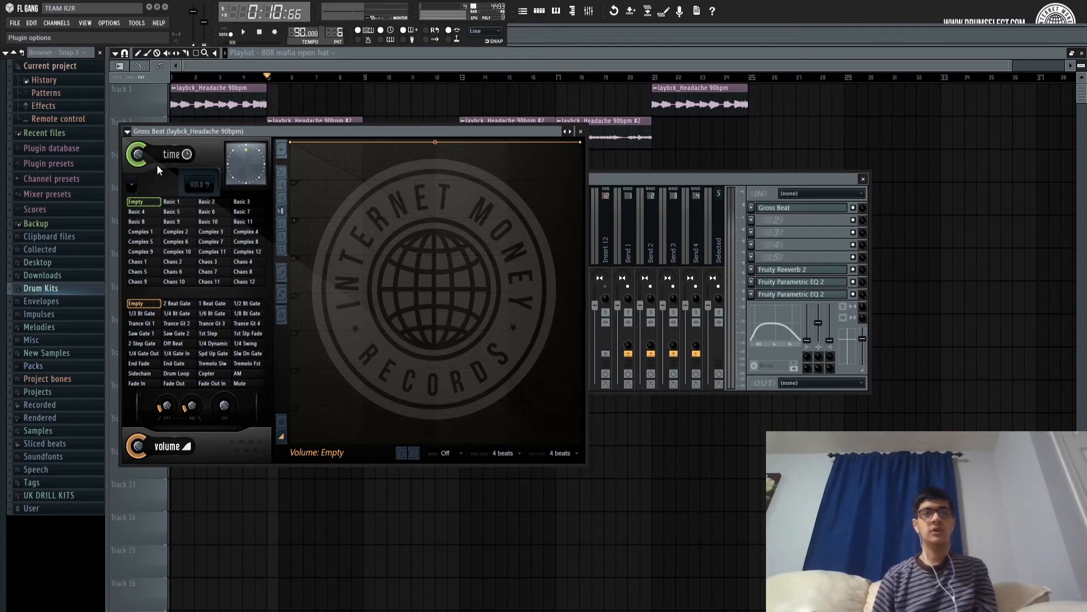
{"action": "left_click", "coordinate": [238, 184]}
{"action": "left_click", "coordinate": [211, 272]}
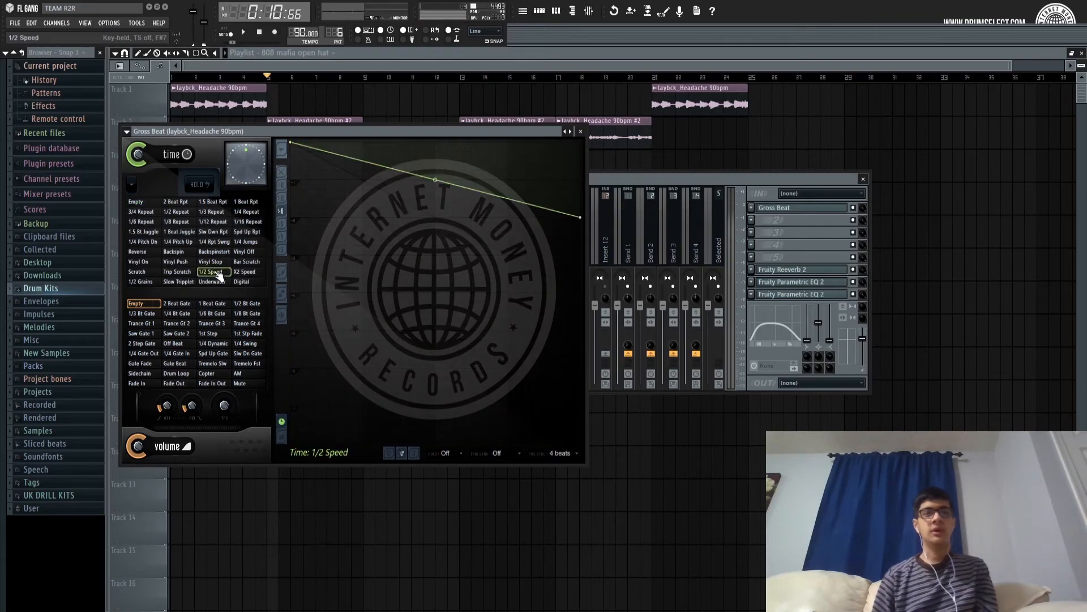
Create an automation clip for the Gross Beat mix level on the melody track.
{"action": "right_click", "coordinate": [862, 212]}
{"action": "left_click", "coordinate": [894, 277]}
{"action": "left_click", "coordinate": [940, 169]}
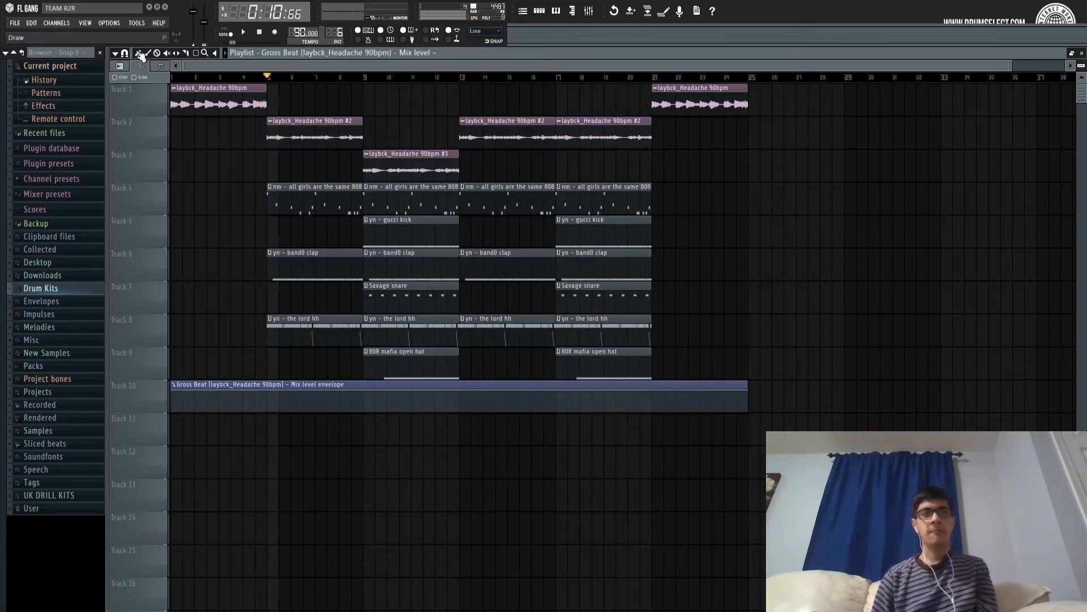
{"action": "left_click", "coordinate": [589, 11]}
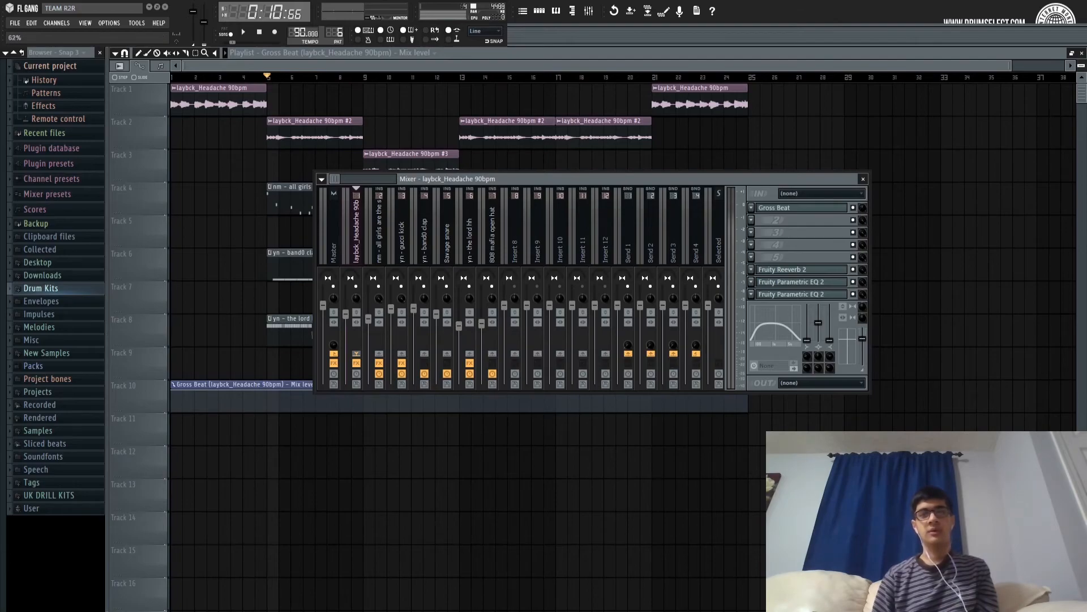
{"action": "left_click_drag", "start_coordinate": [870, 271], "coordinate": [847, 270]}
{"action": "left_click_drag", "start_coordinate": [848, 223], "coordinate": [934, 222]}
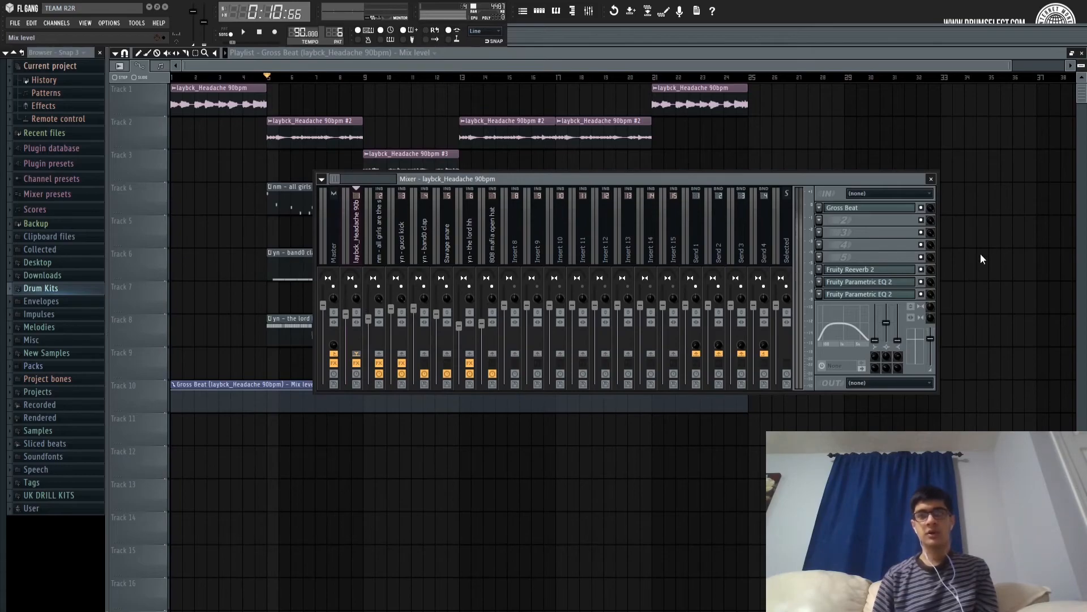
{"action": "key", "text": "F9"}
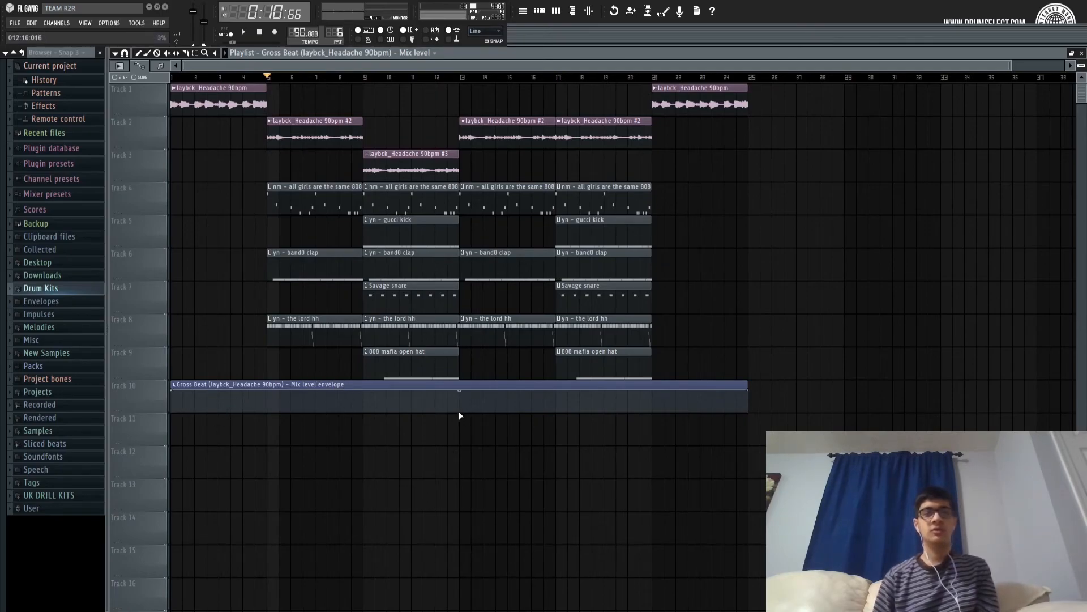
Shape the Gross Beat mix level envelope to stay at 0% from the start and step up sharply at bar 13.
{"action": "left_click_drag", "start_coordinate": [459, 414], "coordinate": [459, 451]}
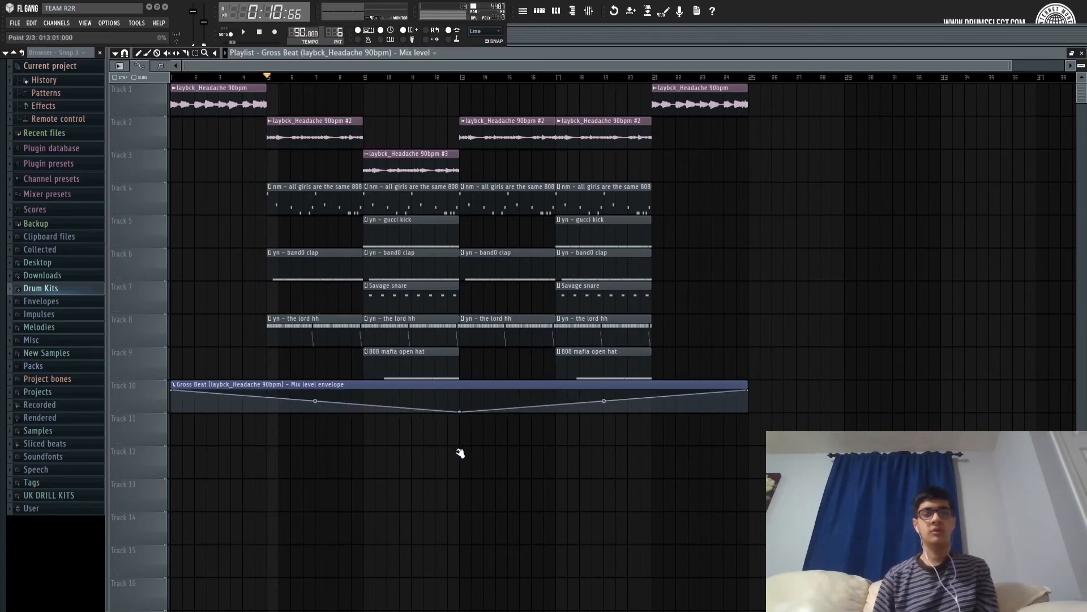
{"action": "right_click", "coordinate": [494, 402]}
{"action": "left_click_drag", "start_coordinate": [494, 402], "coordinate": [459, 389]}
{"action": "left_click_drag", "start_coordinate": [175, 391], "coordinate": [169, 419]}
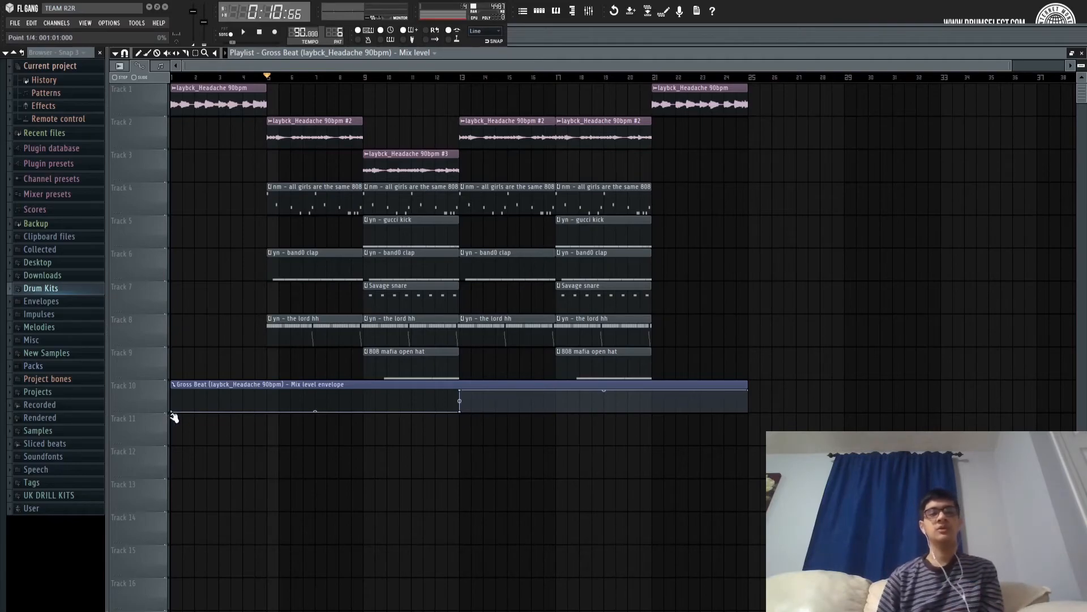
Try the mix level envelope with its start point raised, playing the arrangement and moving the playhead to bar 13.
{"action": "left_click_drag", "start_coordinate": [174, 418], "coordinate": [170, 379]}
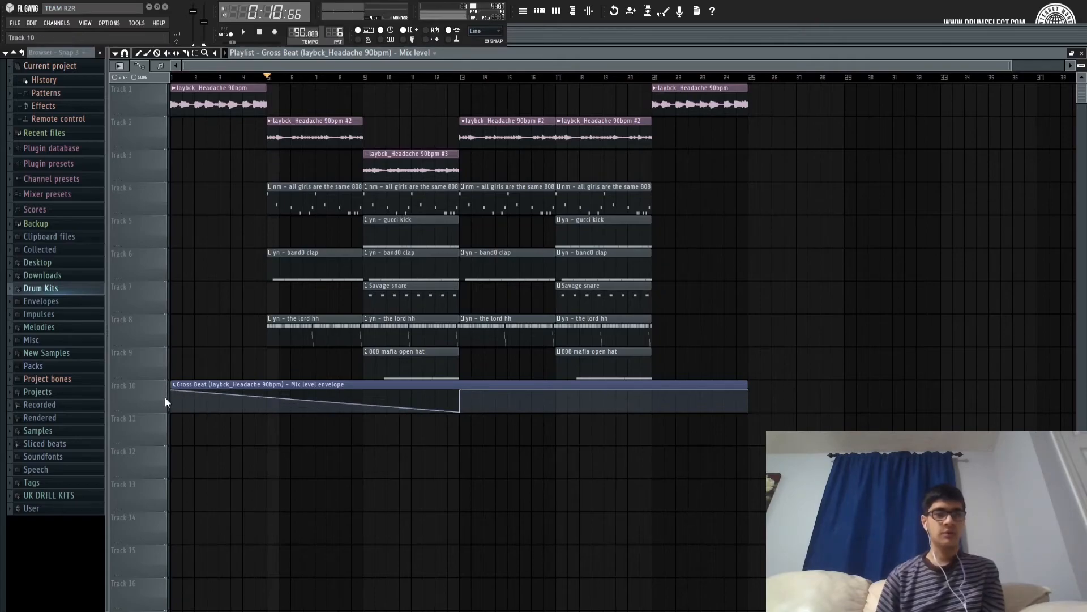
{"action": "key", "text": "space"}
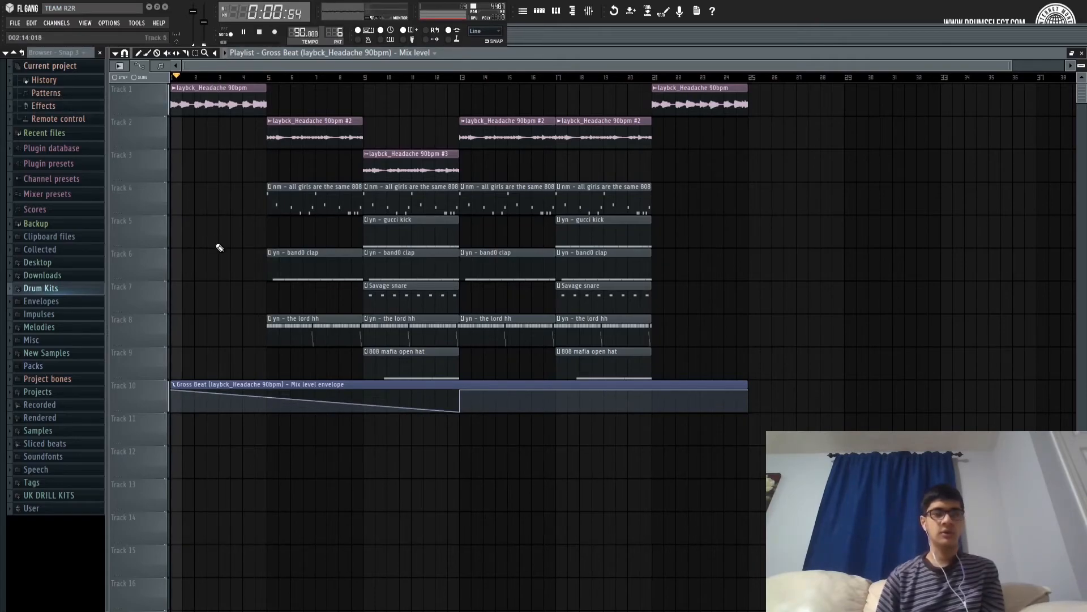
{"action": "left_click_drag", "start_coordinate": [260, 78], "coordinate": [354, 80]}
{"action": "left_click", "coordinate": [460, 79]}
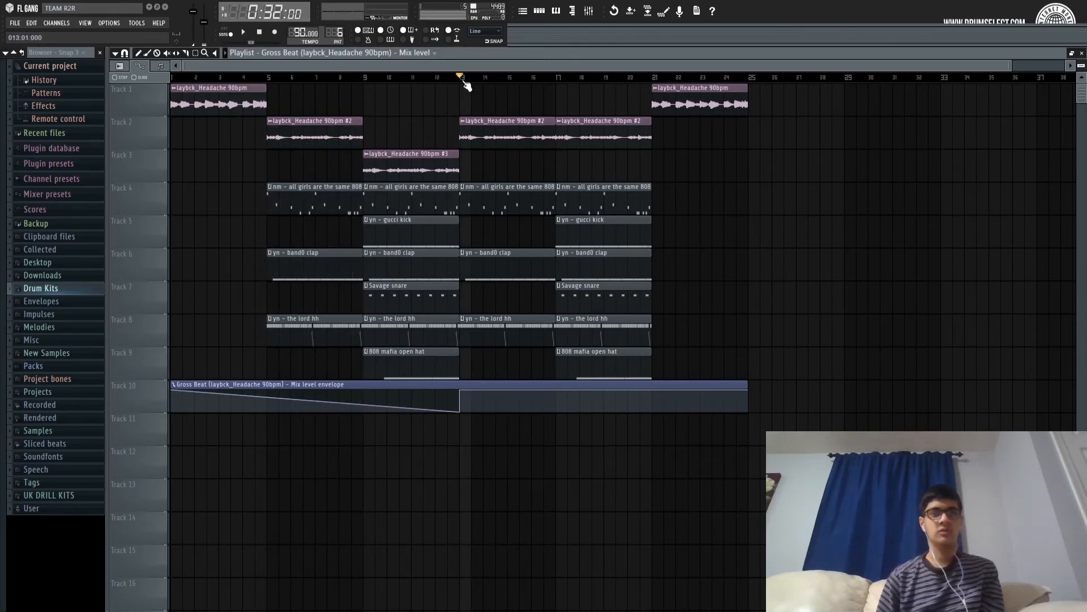
Lower the envelope's start point to 0%, add a drop to zero just before bar 25, and return the playhead to the beginning.
{"action": "left_click_drag", "start_coordinate": [173, 387], "coordinate": [154, 474]}
{"action": "key", "text": "space"}
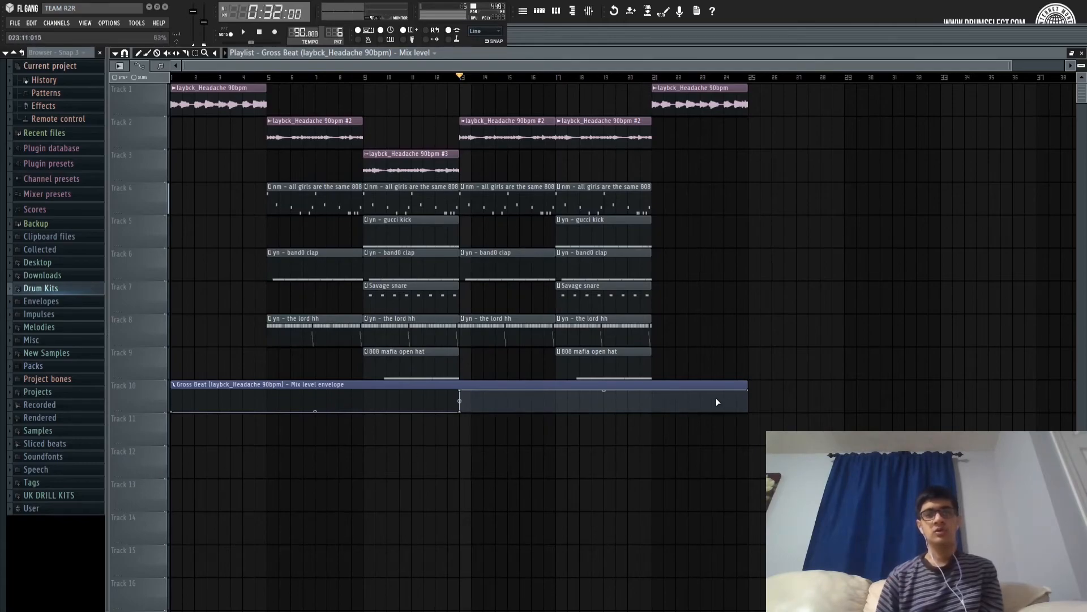
{"action": "left_click", "coordinate": [736, 391]}
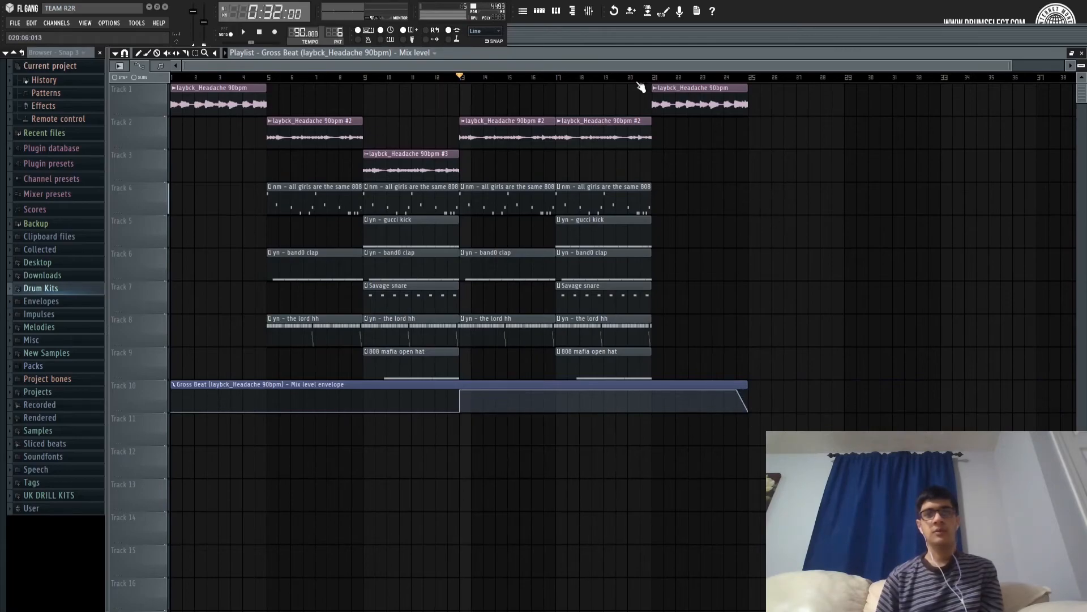
{"action": "left_click", "coordinate": [260, 33]}
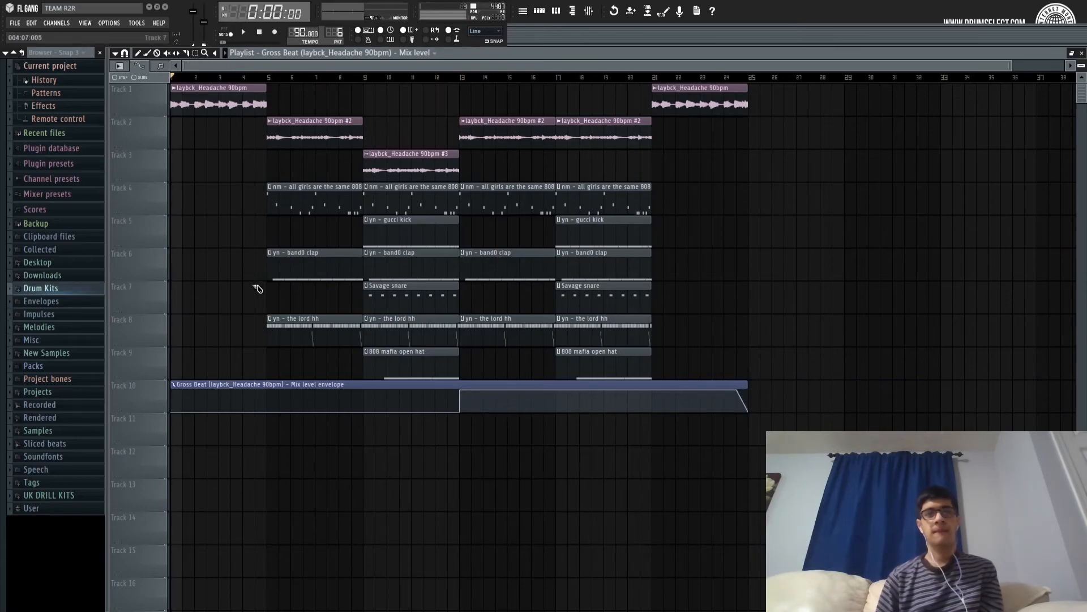
Slice the mix level automation clip at bar 5 and duplicate all clips from bars 5 to 25 so the copies start at bar 25.
{"action": "left_click_drag", "start_coordinate": [268, 366], "coordinate": [270, 429]}
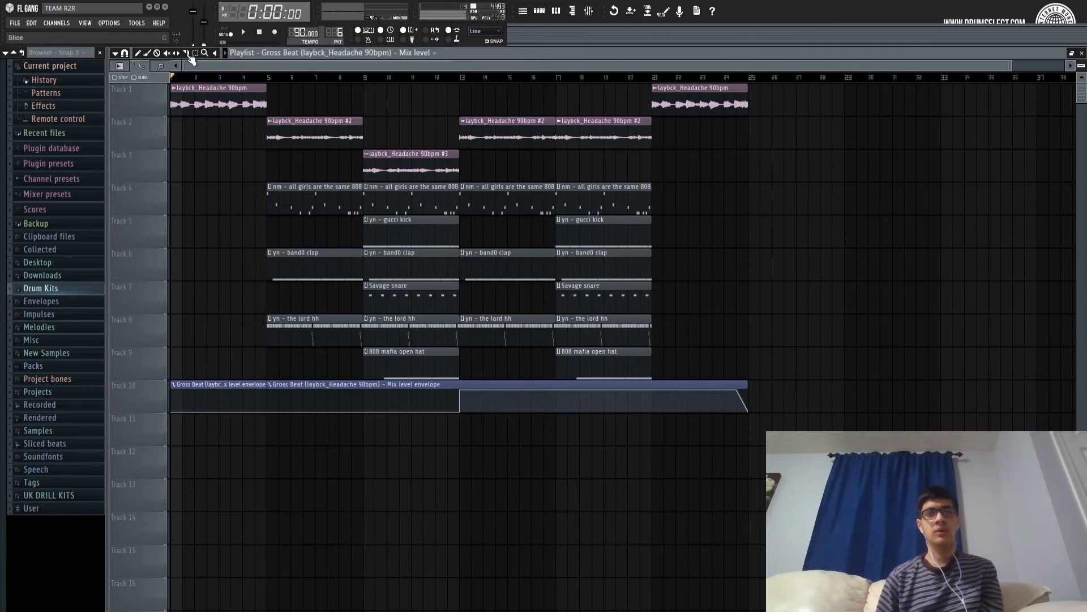
{"action": "left_click_drag", "start_coordinate": [319, 106], "coordinate": [752, 396]}
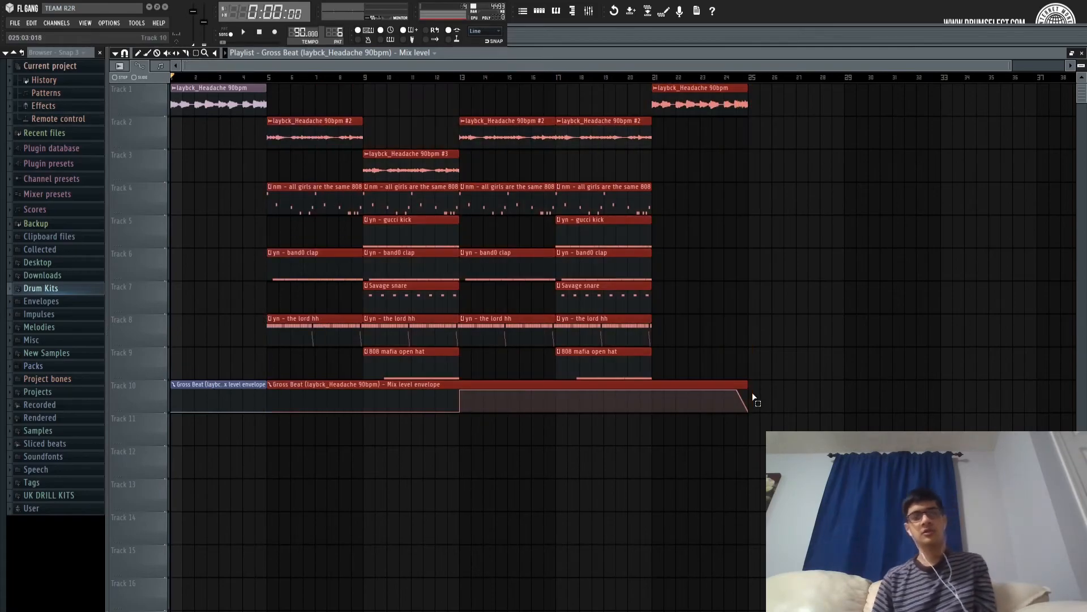
{"action": "key", "text": "ctrl+b"}
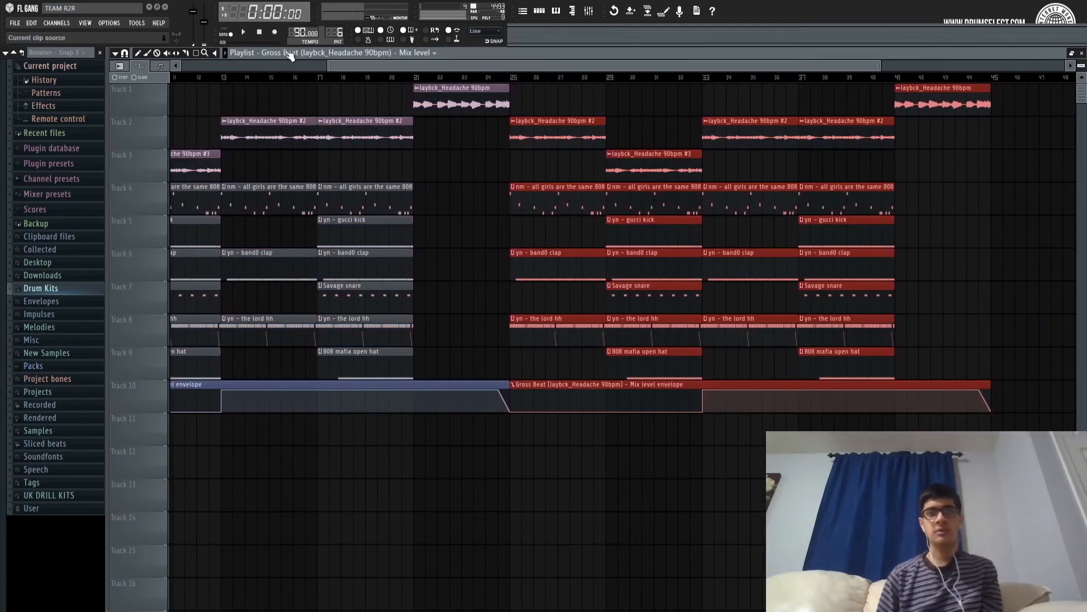
Deselect all clips and add a yn - gucci kick clip and a Savage snare clip at bar 25.
{"action": "left_click", "coordinate": [478, 226], "text": "ctrl"}
{"action": "left_click", "coordinate": [674, 227]}
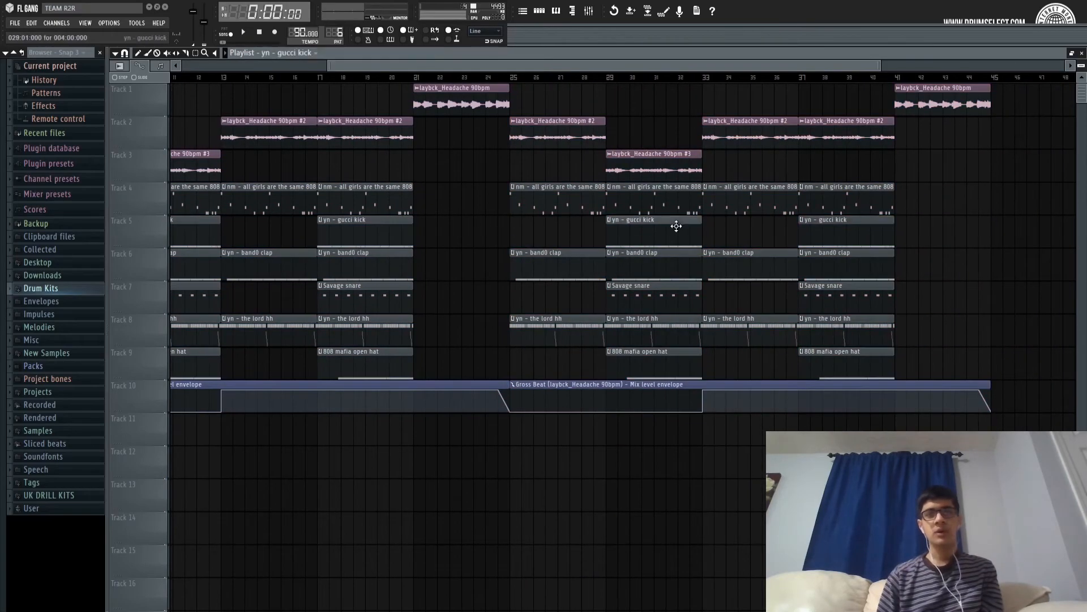
{"action": "left_click", "coordinate": [544, 230]}
{"action": "left_click", "coordinate": [634, 307]}
{"action": "left_click", "coordinate": [567, 302]}
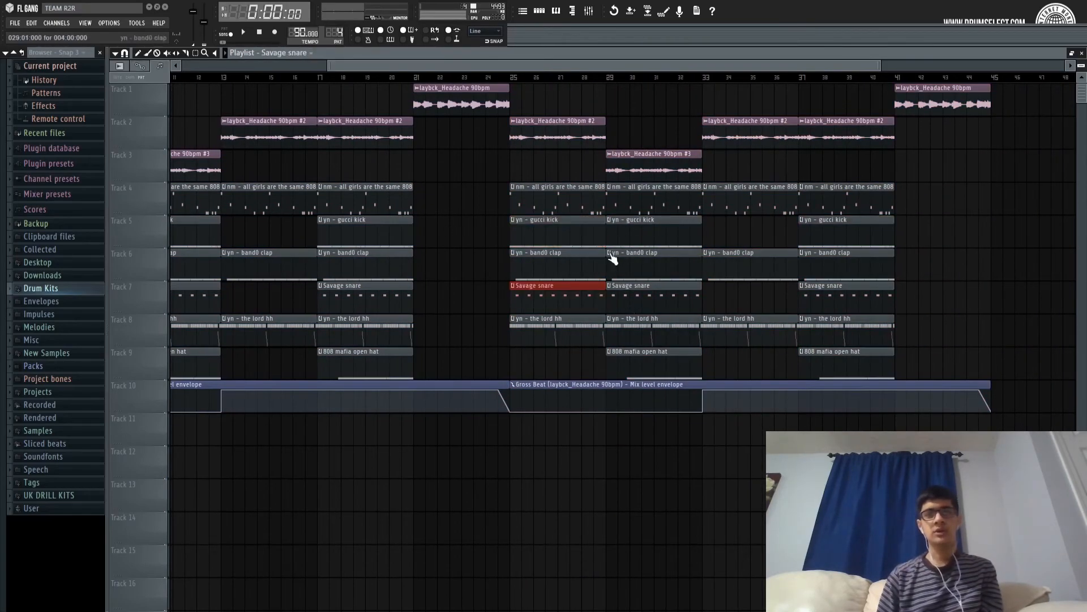
Add gucci kick and Savage snare clips at bar 33 and delete the 808 clip there.
{"action": "left_click", "coordinate": [689, 222]}
{"action": "left_click", "coordinate": [713, 228]}
{"action": "right_click", "coordinate": [727, 205]}
{"action": "left_click", "coordinate": [697, 293]}
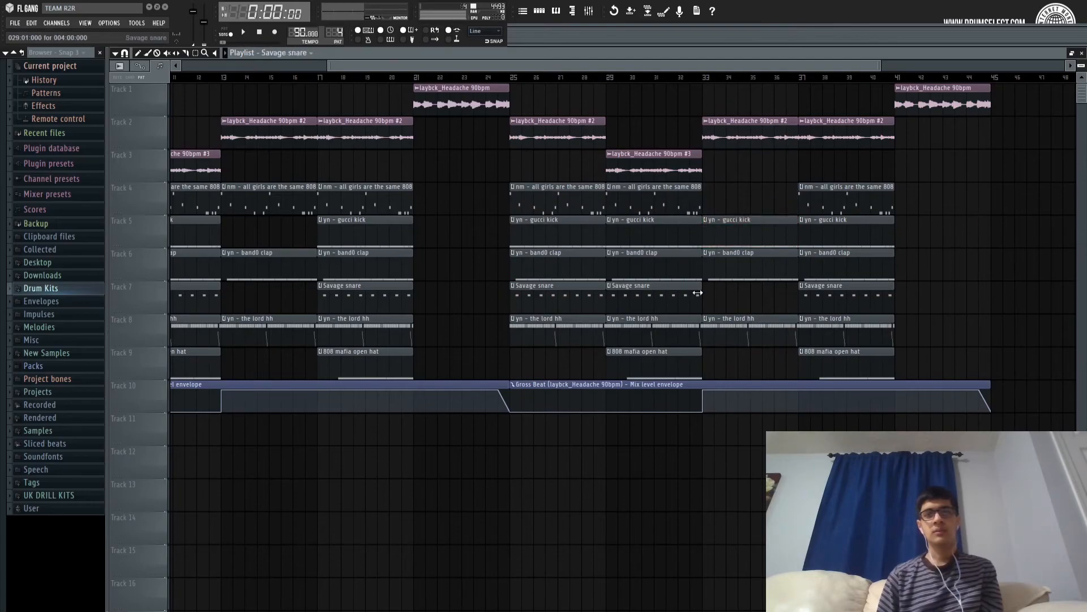
{"action": "left_click", "coordinate": [709, 295]}
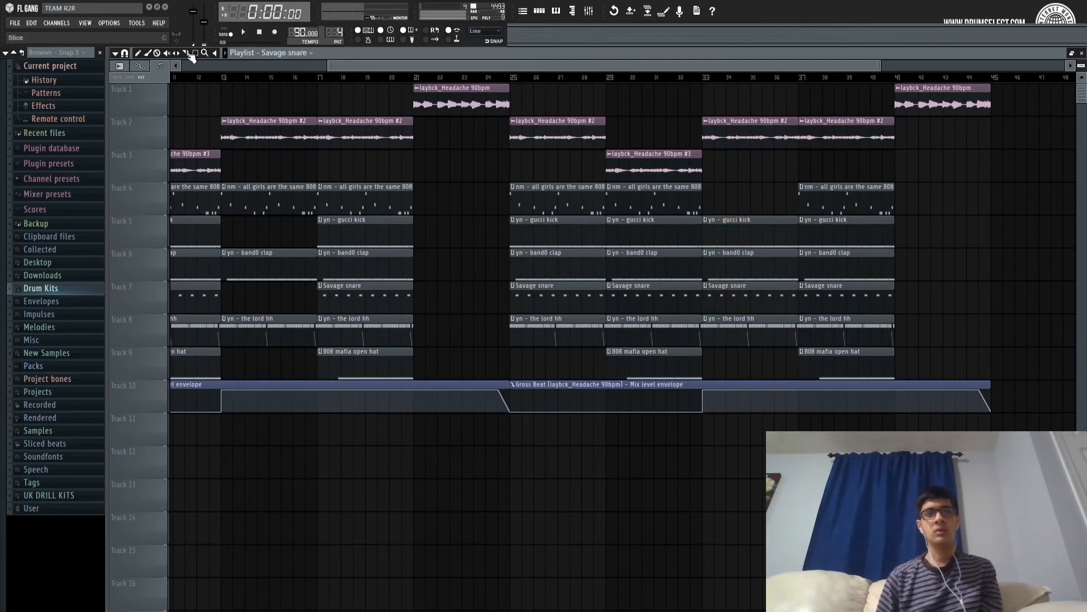
Duplicate all clips from bars 25 to 45 to bar 45, then delete or trim everything in the copy past bar 57.
{"action": "left_click_drag", "start_coordinate": [542, 94], "coordinate": [983, 416]}
{"action": "key", "text": "ctrl+b"}
{"action": "left_click_drag", "start_coordinate": [845, 122], "coordinate": [995, 368]}
{"action": "key", "text": "Delete"}
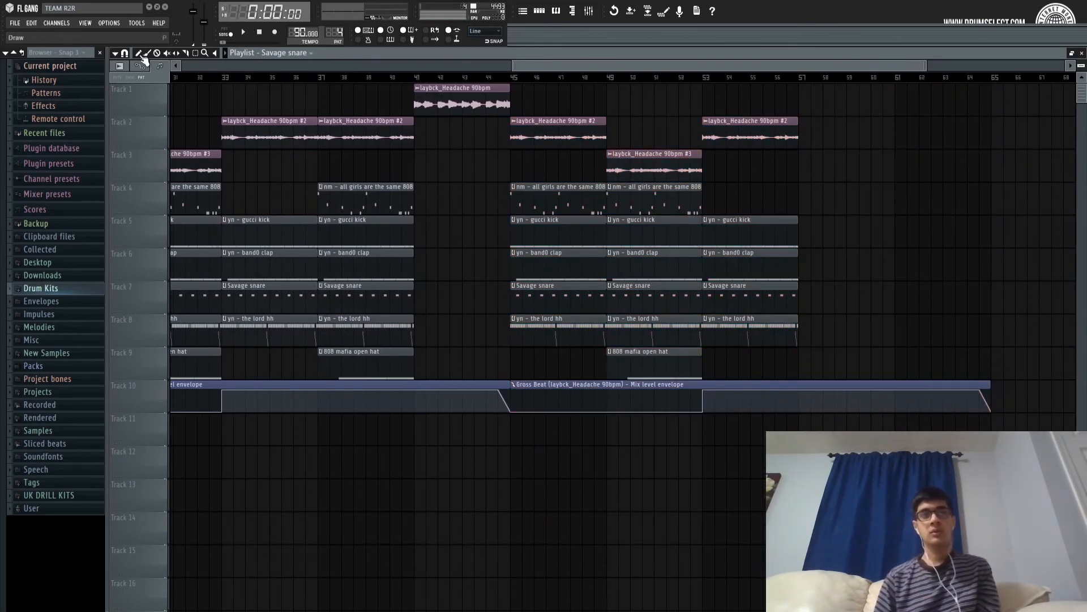
{"action": "left_click_drag", "start_coordinate": [986, 384], "coordinate": [799, 384]}
Add an 808 mafia open hat clip at bar 45 and replace the drum clips at bar 53 with copies of the bar 49 drum and 808 clips.
{"action": "left_click_drag", "start_coordinate": [766, 351], "coordinate": [772, 227]}
{"action": "left_click", "coordinate": [651, 369]}
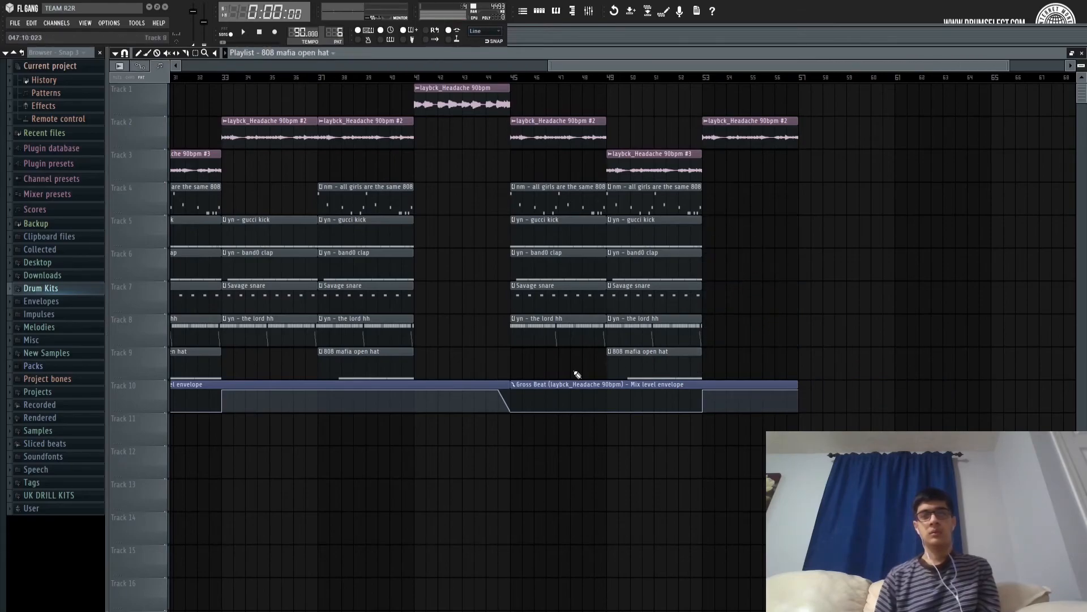
{"action": "left_click_drag", "start_coordinate": [525, 369], "coordinate": [512, 369]}
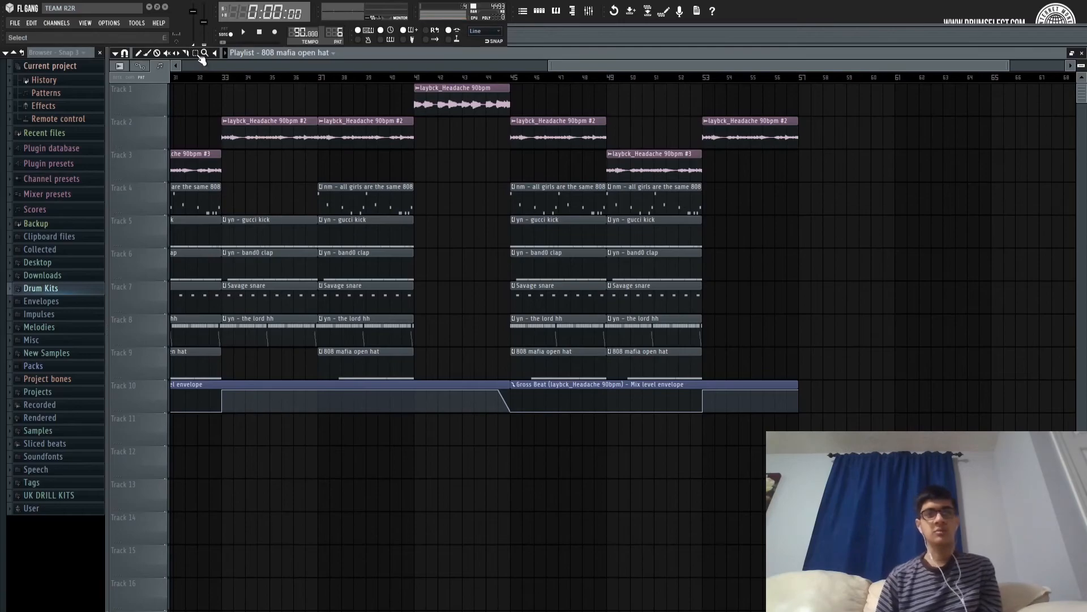
{"action": "left_click_drag", "start_coordinate": [651, 187], "coordinate": [662, 357]}
{"action": "key", "text": "ctrl+b"}
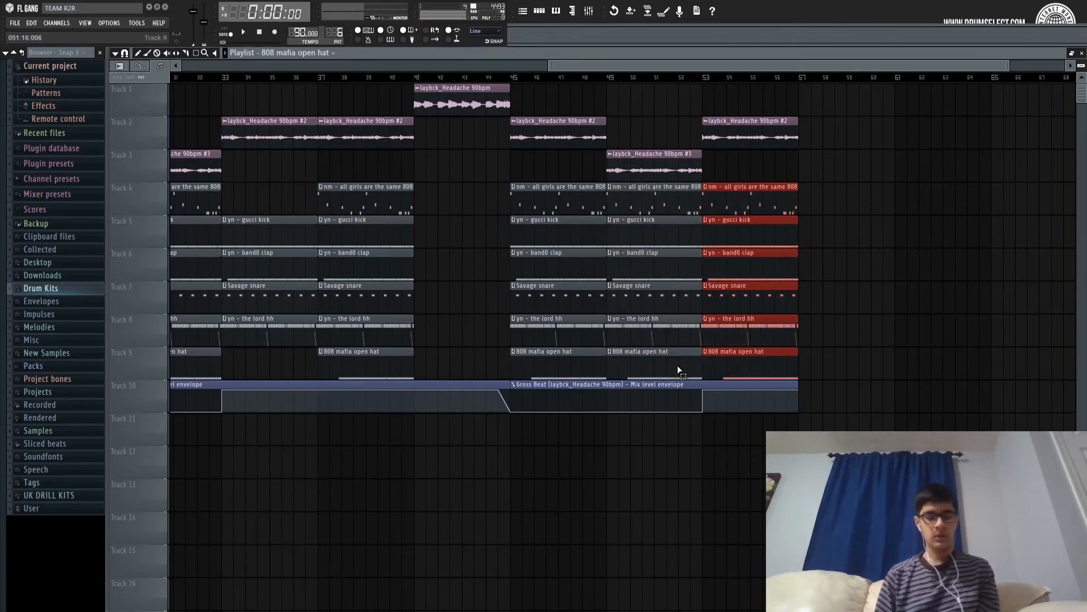
Shorten the 808 and drum clips starting at bar 49 so they end one beat before bar 53.
{"action": "left_click_drag", "start_coordinate": [646, 197], "coordinate": [658, 364]}
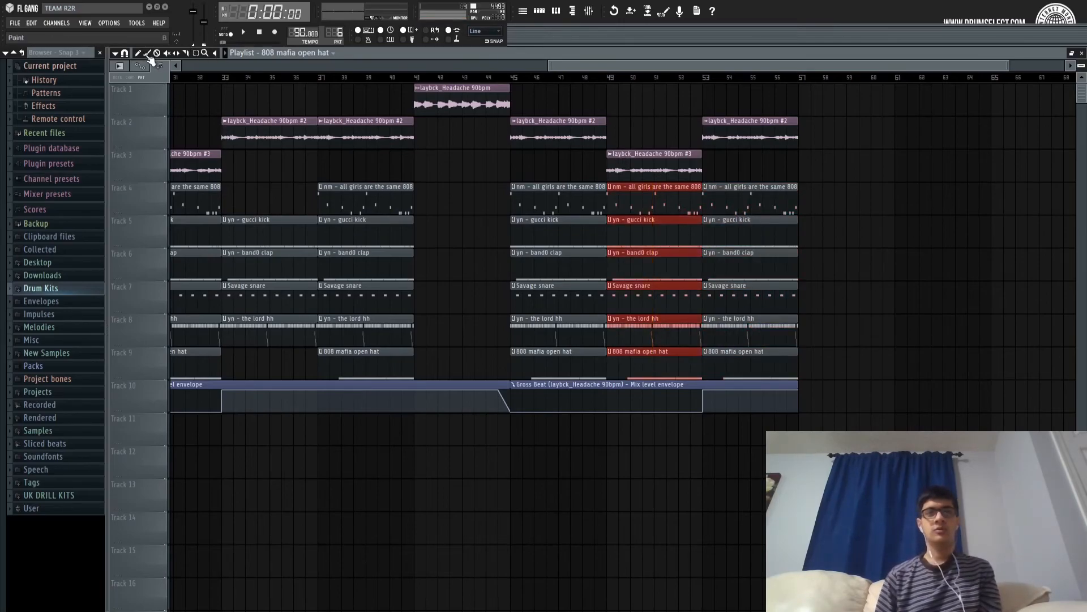
{"action": "left_click_drag", "start_coordinate": [699, 192], "coordinate": [688, 195]}
{"action": "right_click", "coordinate": [875, 173]}
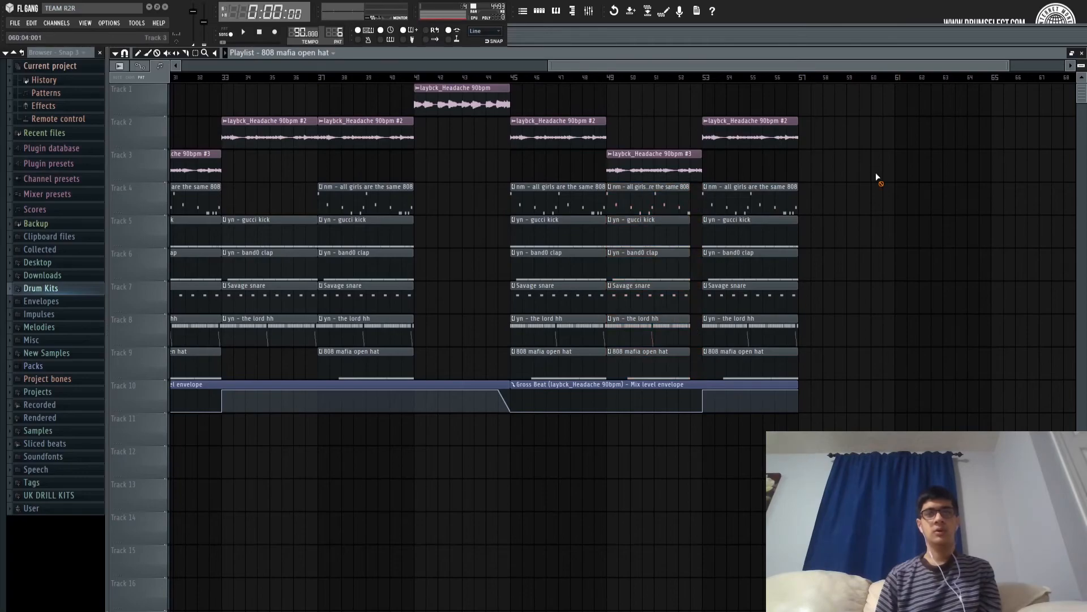
{"action": "scroll", "coordinate": [752, 77], "scroll_direction": "up", "scroll_amount": 5}
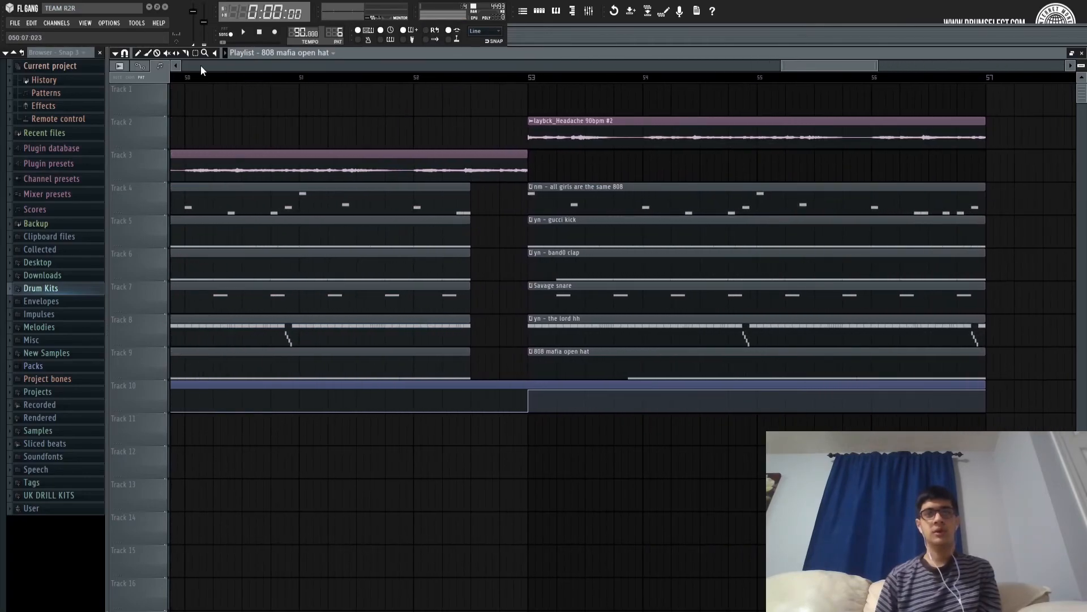
{"action": "left_click_drag", "start_coordinate": [408, 194], "coordinate": [411, 332]}
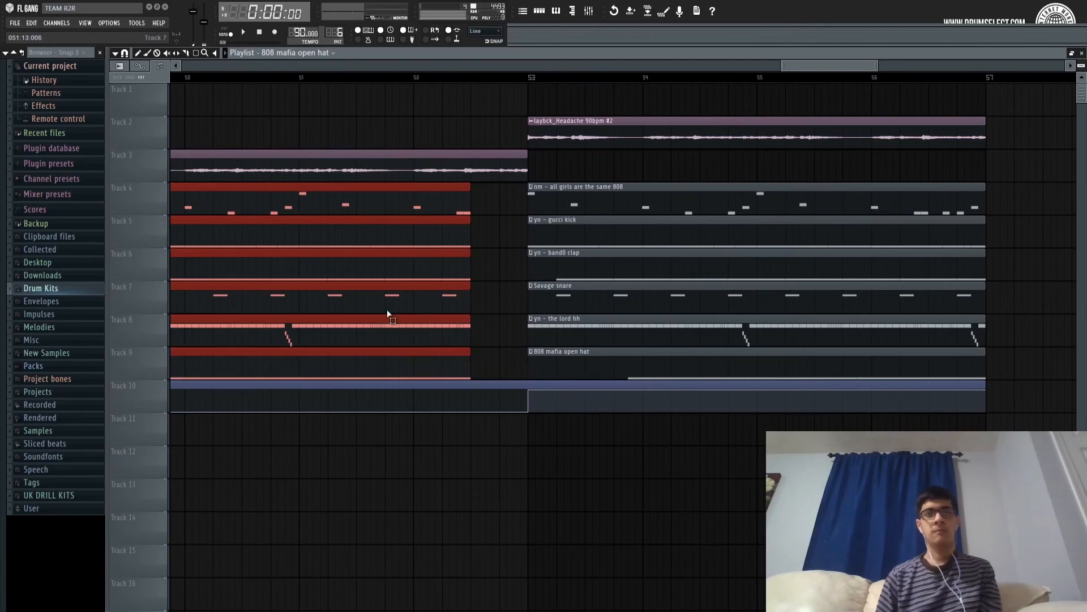
{"action": "left_click_drag", "start_coordinate": [468, 216], "coordinate": [494, 217]}
{"action": "scroll", "coordinate": [525, 73], "scroll_direction": "down", "scroll_amount": 6}
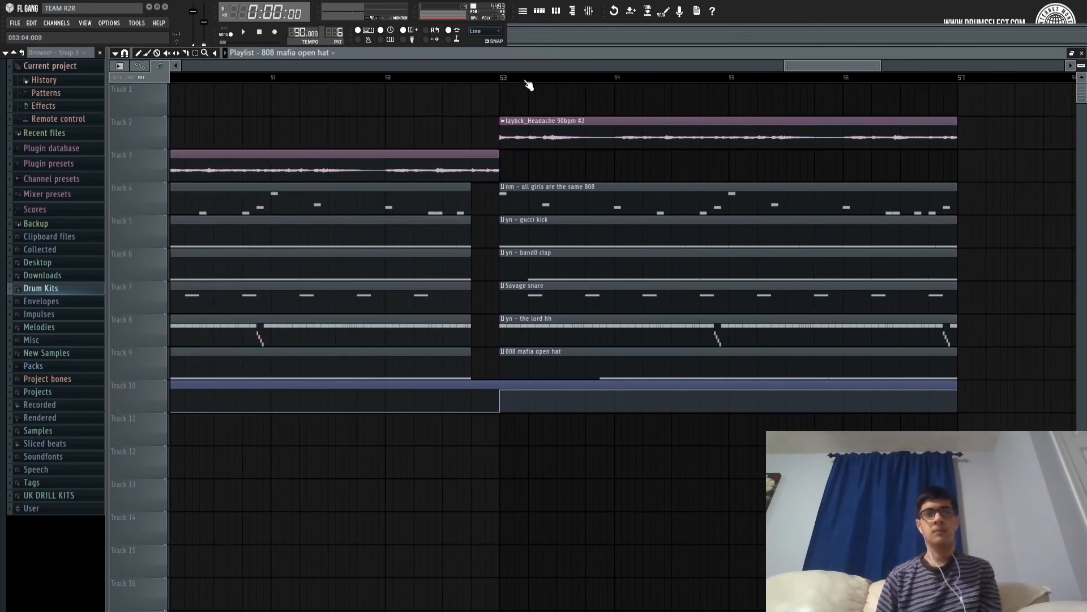
Play the arrangement from the beginning and check the yn - band0 clap and Savage snare tracks in the mixer.
{"action": "key", "text": "space"}
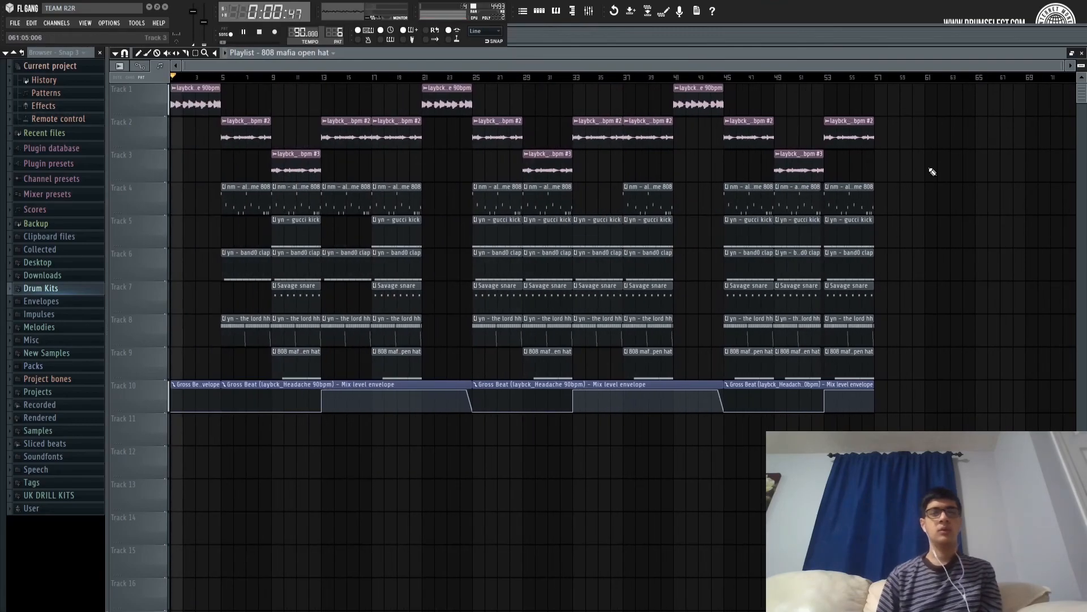
{"action": "scroll", "coordinate": [866, 82], "scroll_direction": "up", "scroll_amount": 3}
{"action": "scroll", "coordinate": [867, 84], "scroll_direction": "down", "scroll_amount": 3}
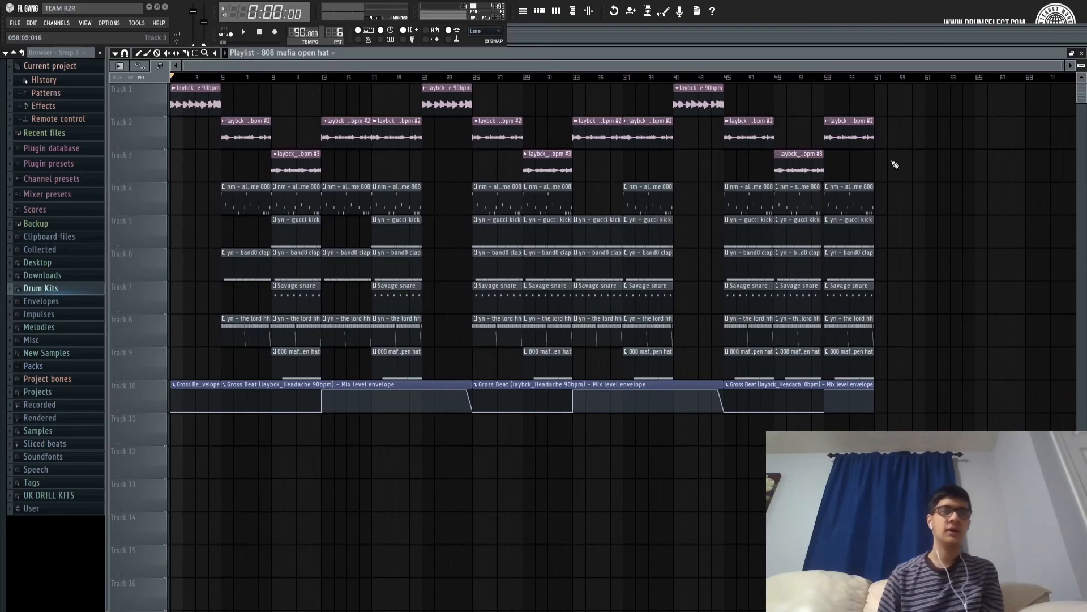
{"action": "key", "text": "space"}
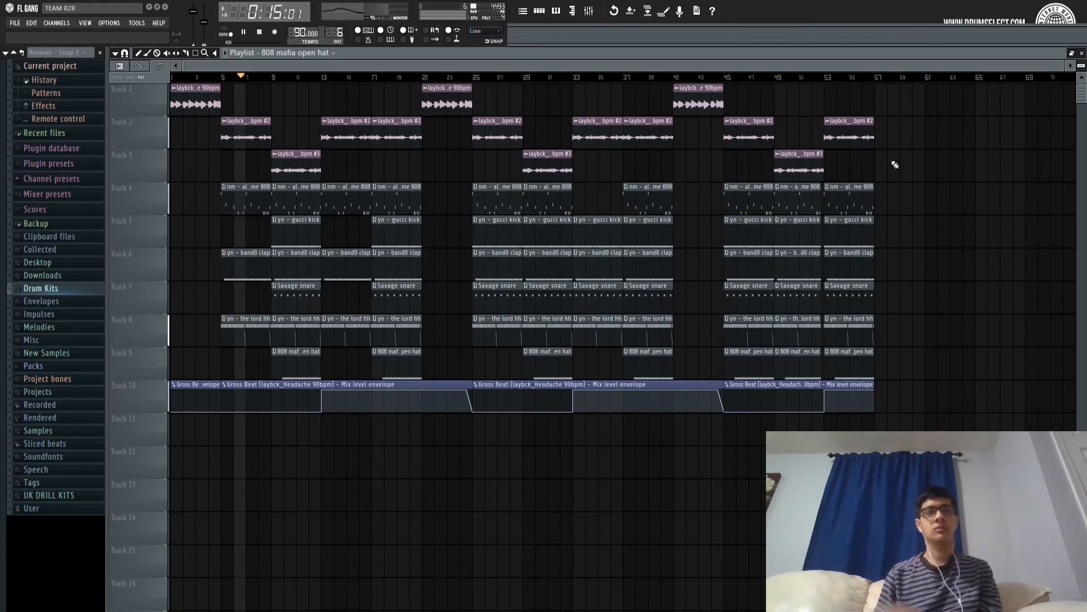
{"action": "key", "text": "F9"}
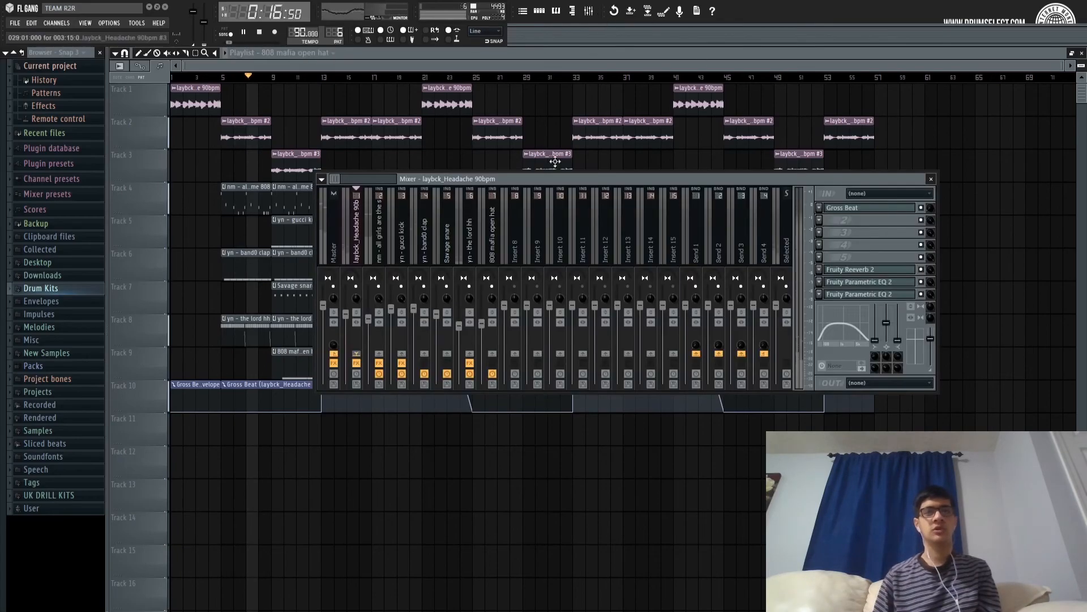
{"action": "left_click", "coordinate": [424, 343]}
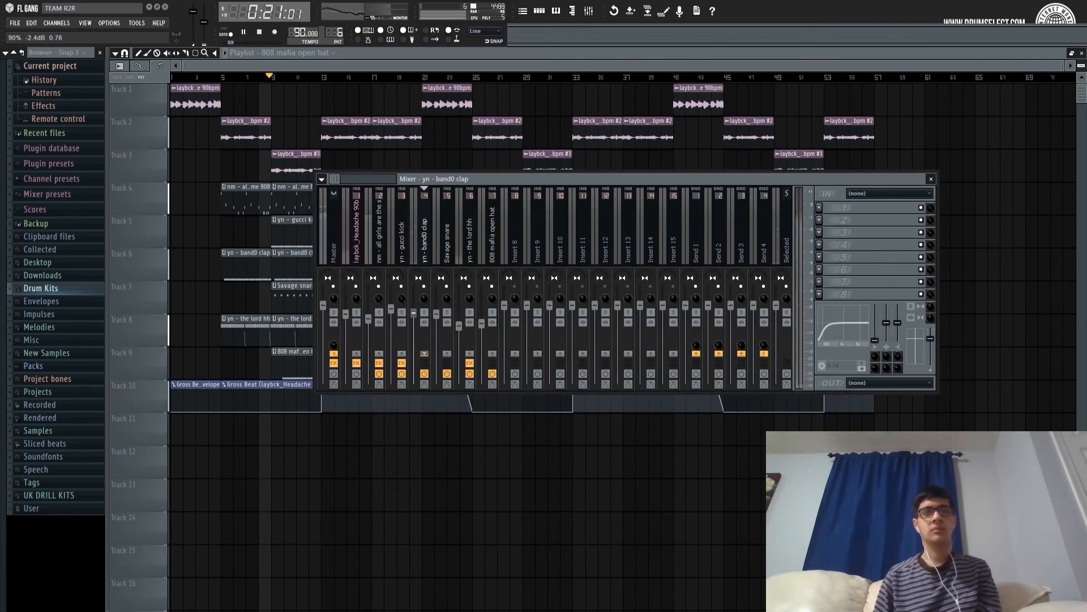
{"action": "left_click", "coordinate": [448, 252]}
{"action": "key", "text": "F9"}
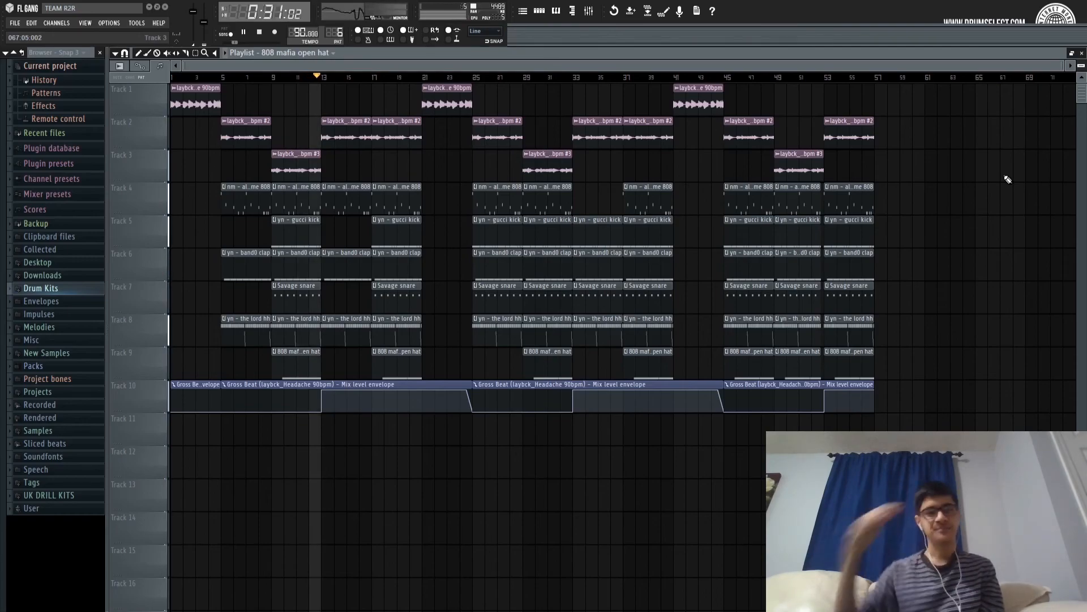
{"action": "scroll", "coordinate": [858, 86], "scroll_direction": "up", "scroll_amount": 1}
{"action": "scroll", "coordinate": [859, 87], "scroll_direction": "down", "scroll_amount": 1}
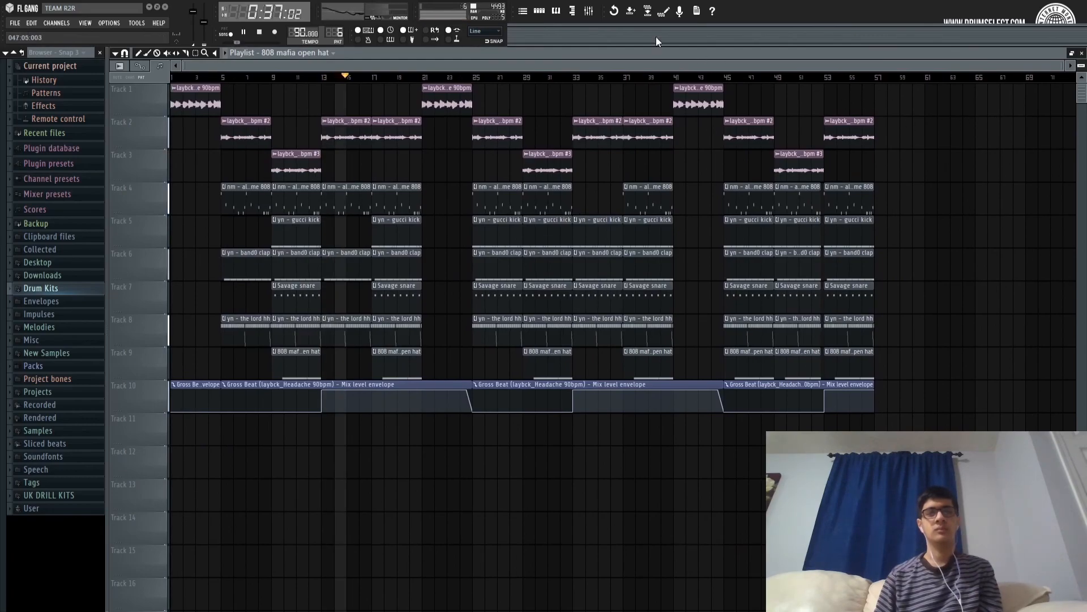
Check the melody track's Fruity Reeverb 2 during playback and slightly lower the yn - the lord hh level in the mixer.
{"action": "left_click", "coordinate": [589, 11]}
{"action": "left_click", "coordinate": [357, 226]}
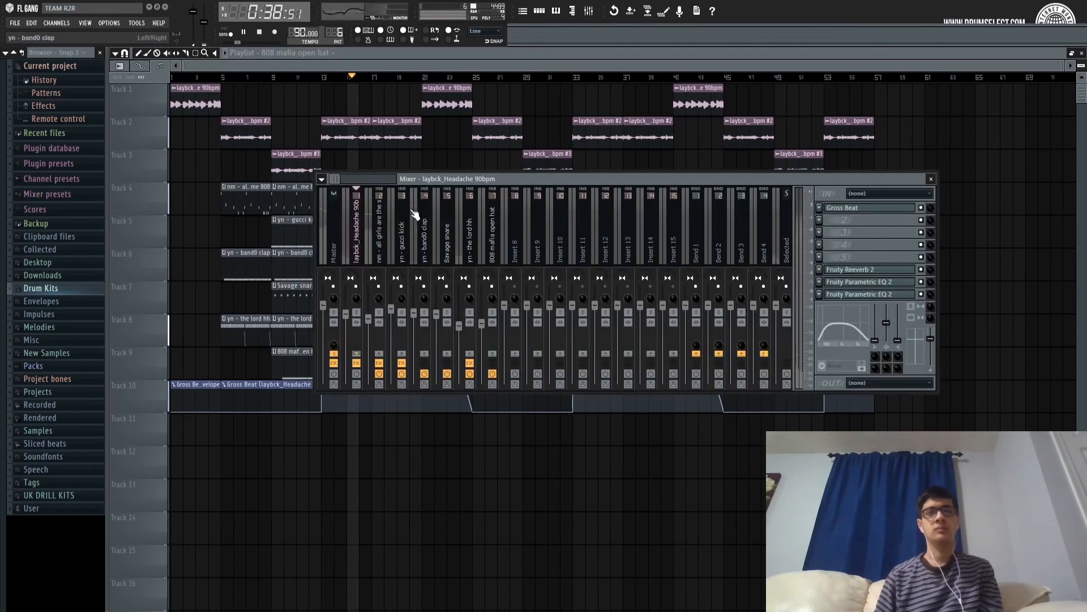
{"action": "left_click", "coordinate": [855, 270]}
{"action": "left_click", "coordinate": [498, 274]}
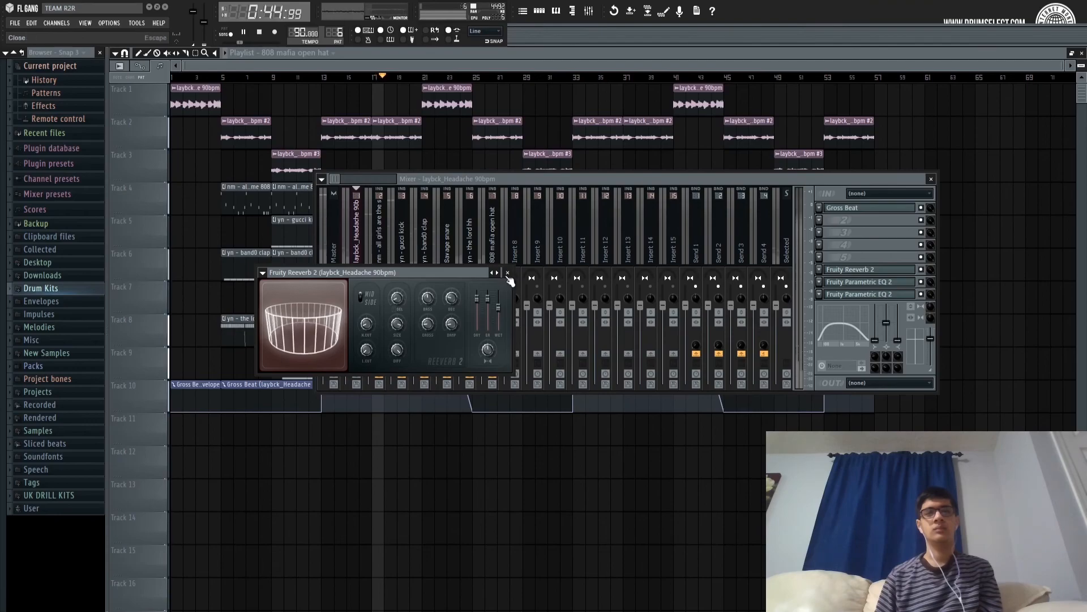
{"action": "left_click", "coordinate": [508, 273]}
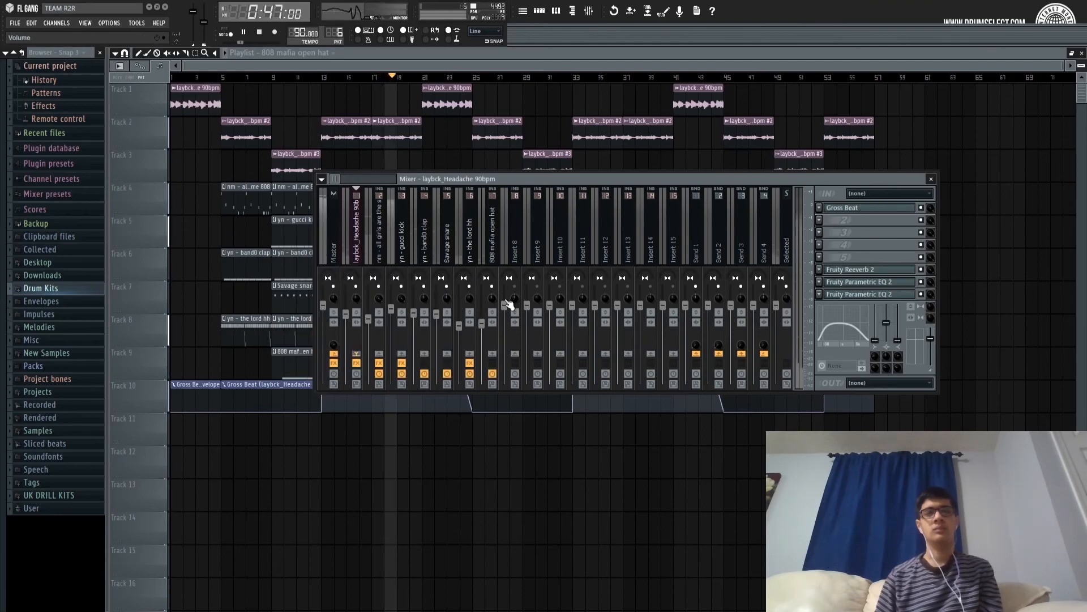
{"action": "left_click", "coordinate": [466, 337]}
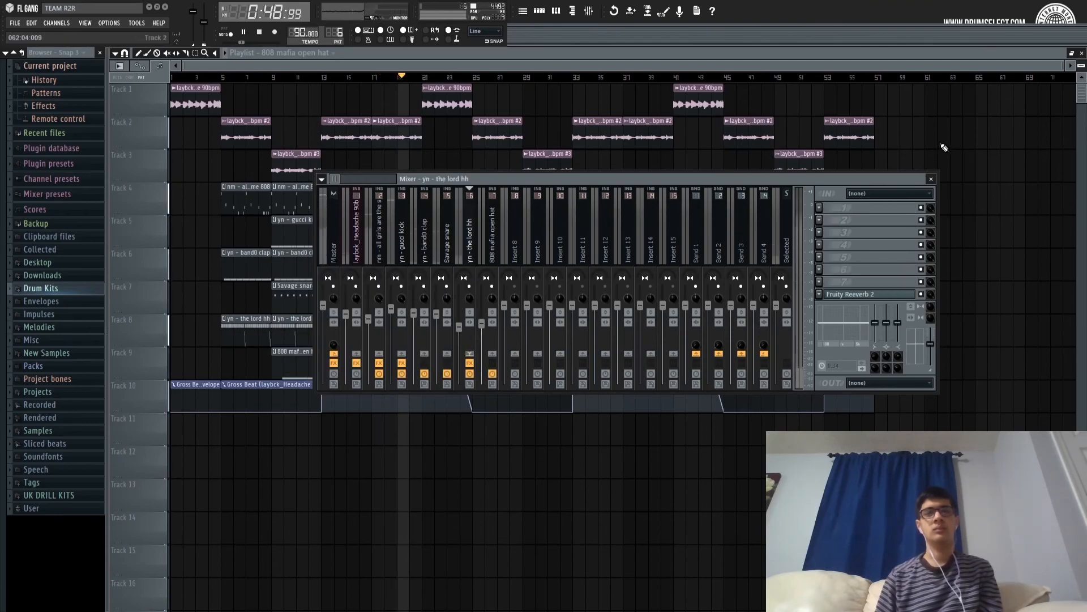
{"action": "key", "text": "F9"}
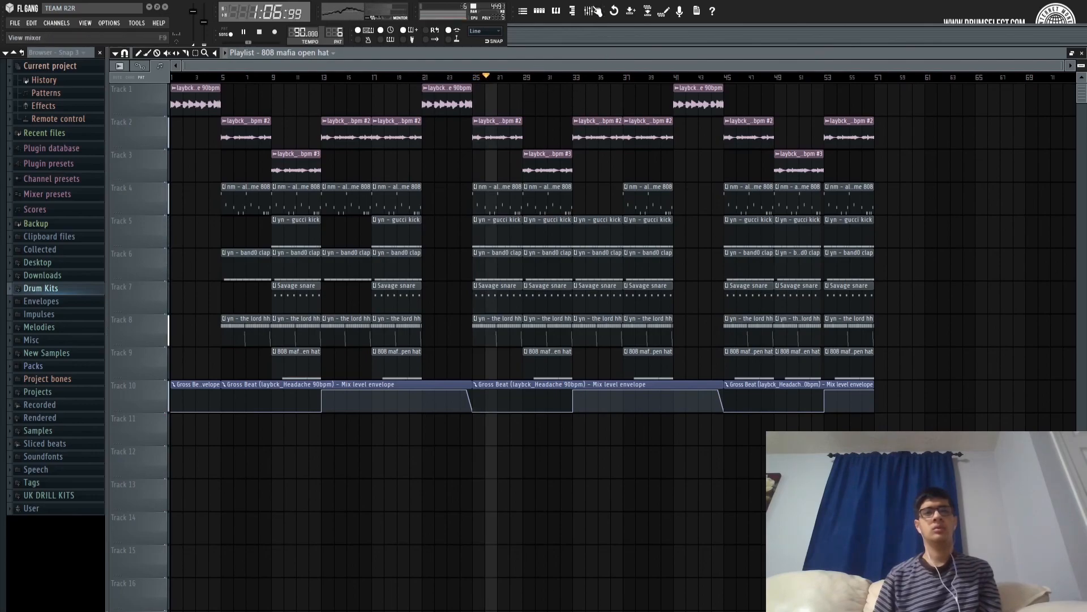
Slightly lower the yn - band0 clap and Savage snare levels in the mixer, then stop playback.
{"action": "key", "text": "F9"}
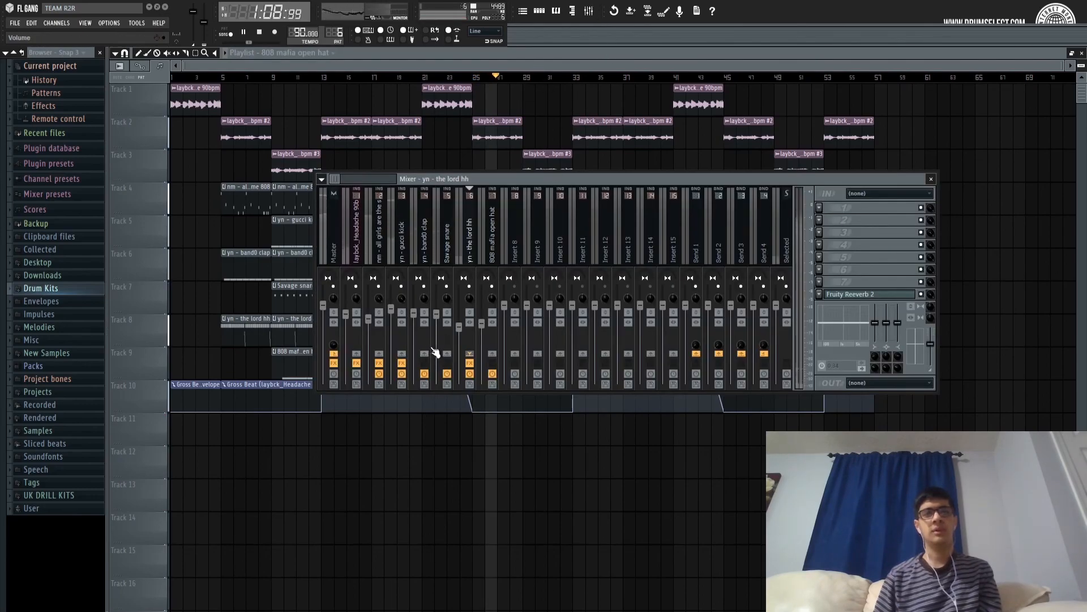
{"action": "left_click_drag", "start_coordinate": [413, 313], "coordinate": [413, 315]}
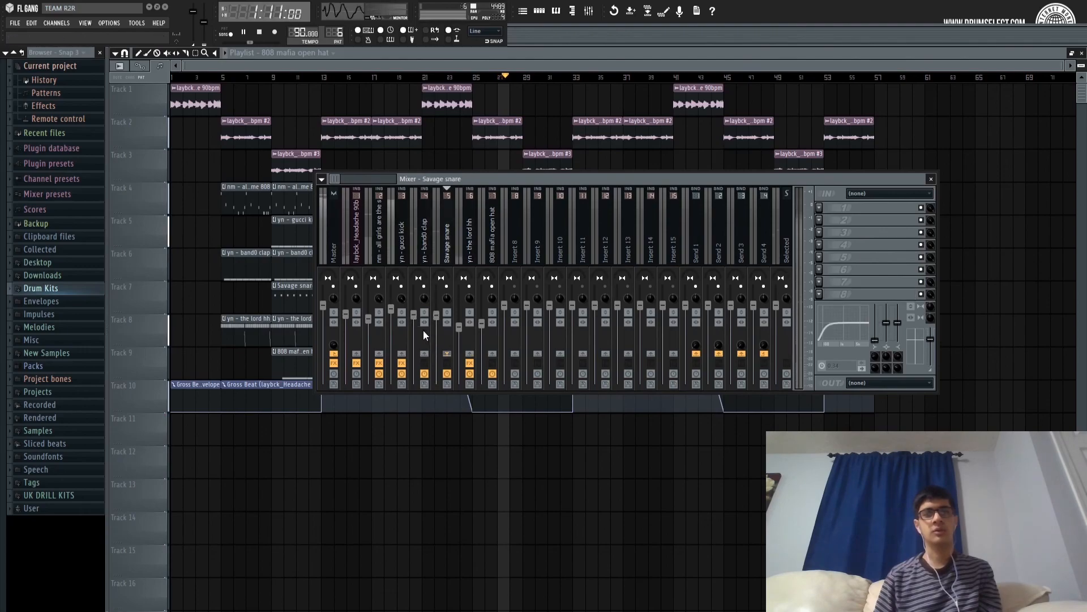
{"action": "left_click", "coordinate": [437, 313]}
{"action": "left_click", "coordinate": [433, 321]}
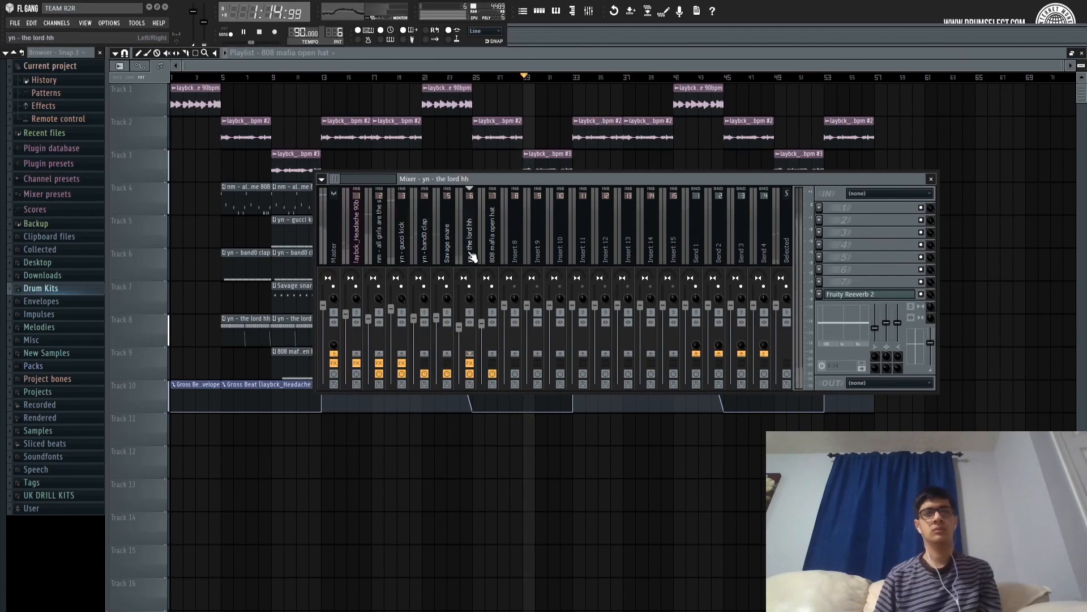
{"action": "left_click", "coordinate": [931, 179]}
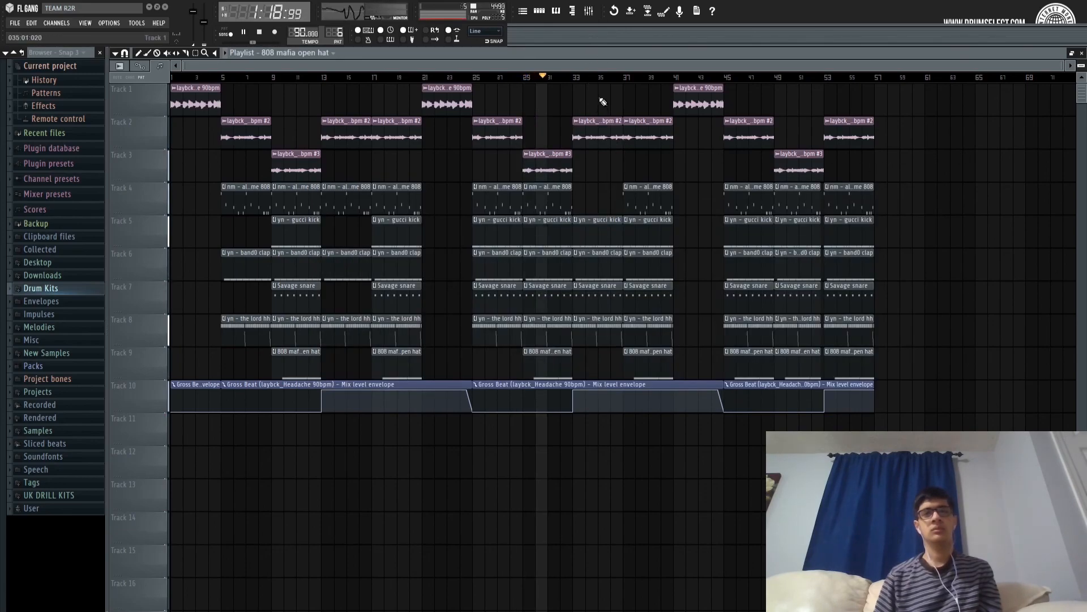
{"action": "key", "text": "space"}
{"action": "left_click", "coordinate": [474, 79]}
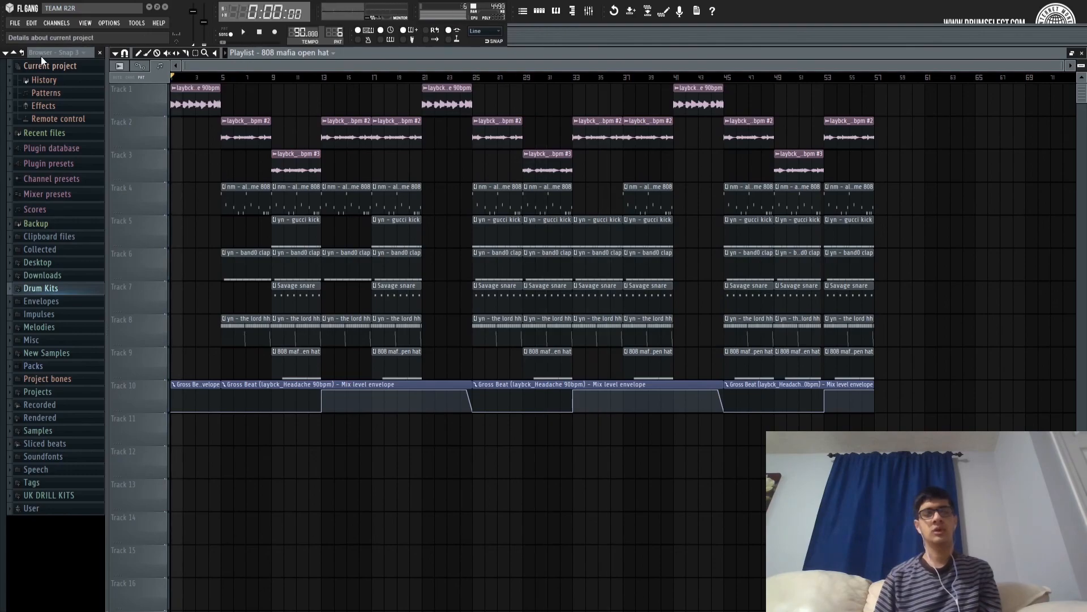